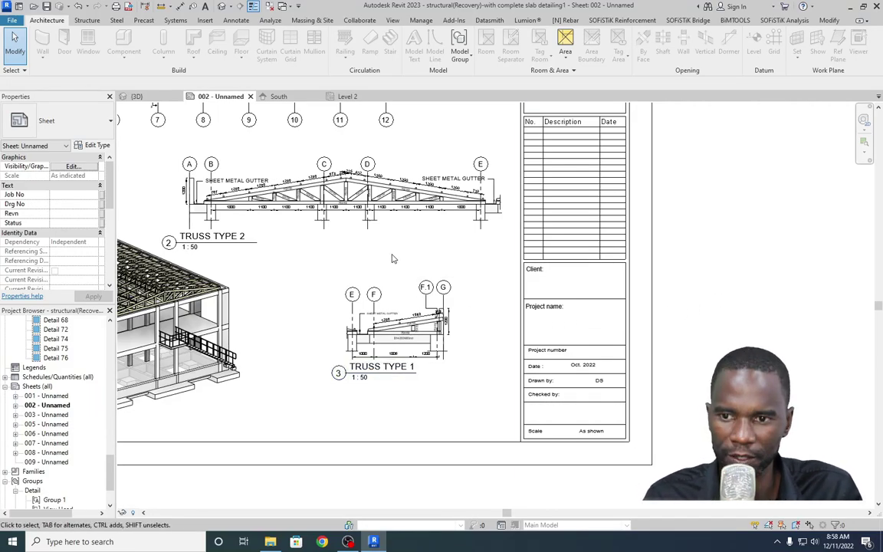
# Examine the 3D roof view and the Truss Type 2 and Truss Type 1 drawings on sheet 002.
pyautogui.scroll(-2, 369, 263)
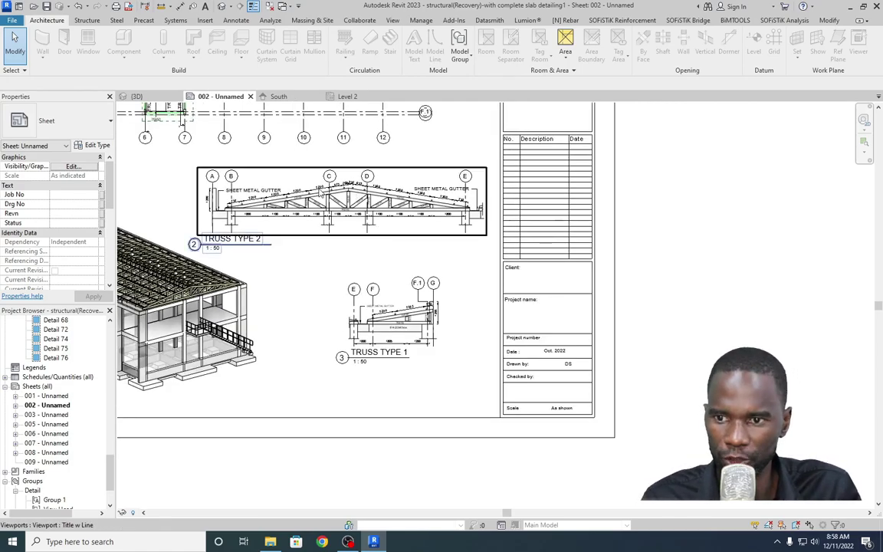
pyautogui.scroll(3, 292, 175)
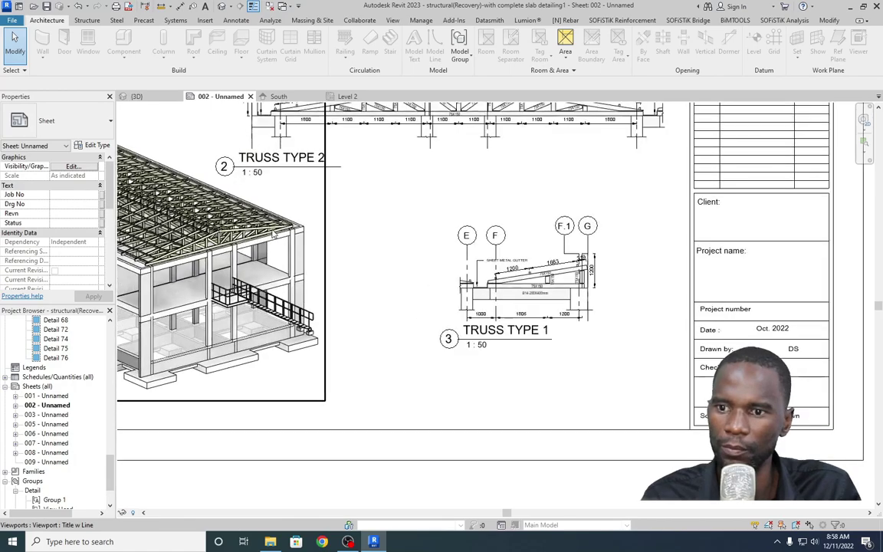
pyautogui.scroll(2, 273, 234)
pyautogui.scroll(2, 222, 247)
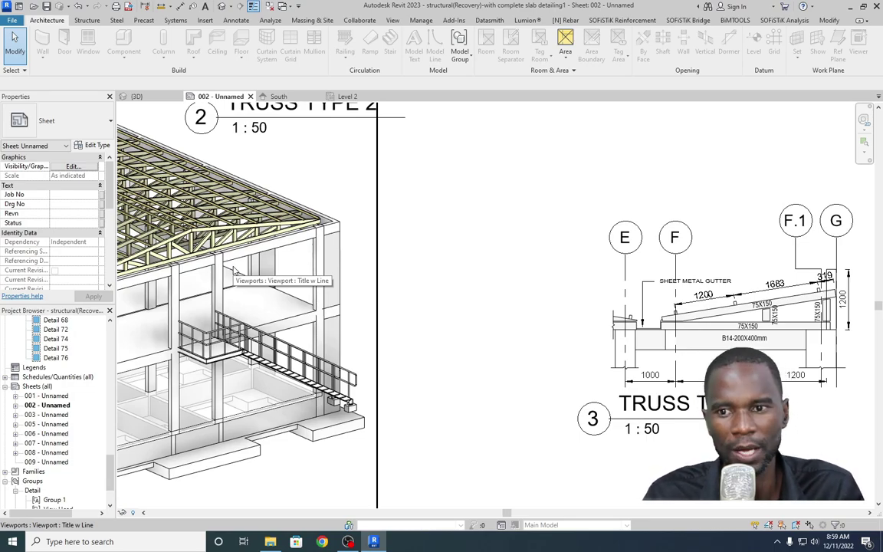
pyautogui.scroll(-5, 235, 270)
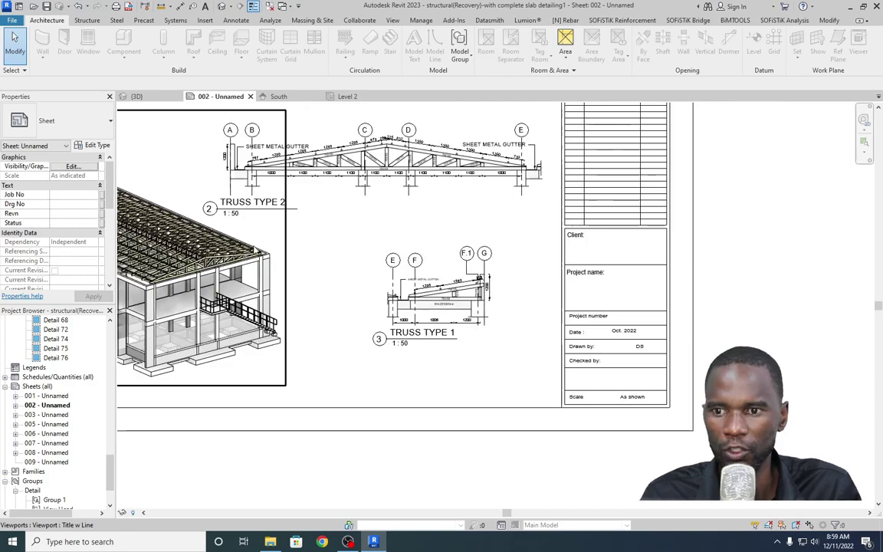
pyautogui.scroll(4, 429, 138)
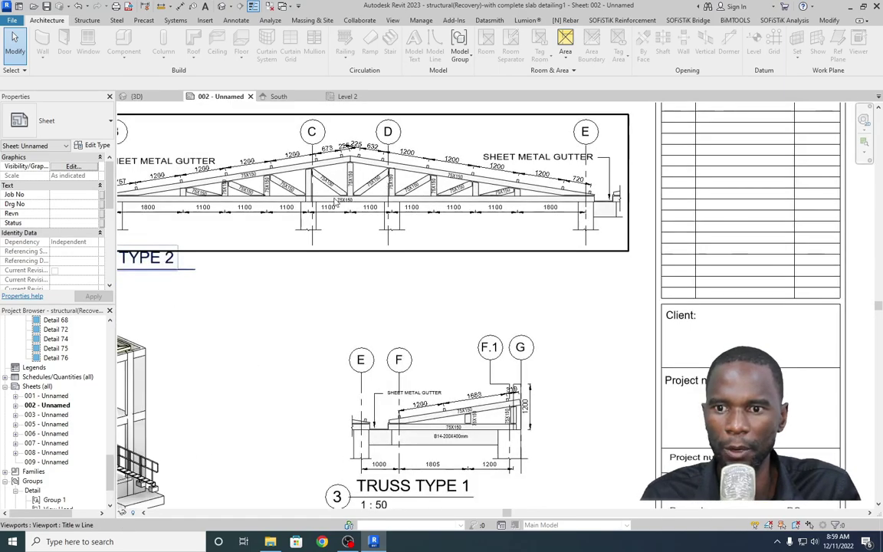
pyautogui.scroll(-2, 335, 201)
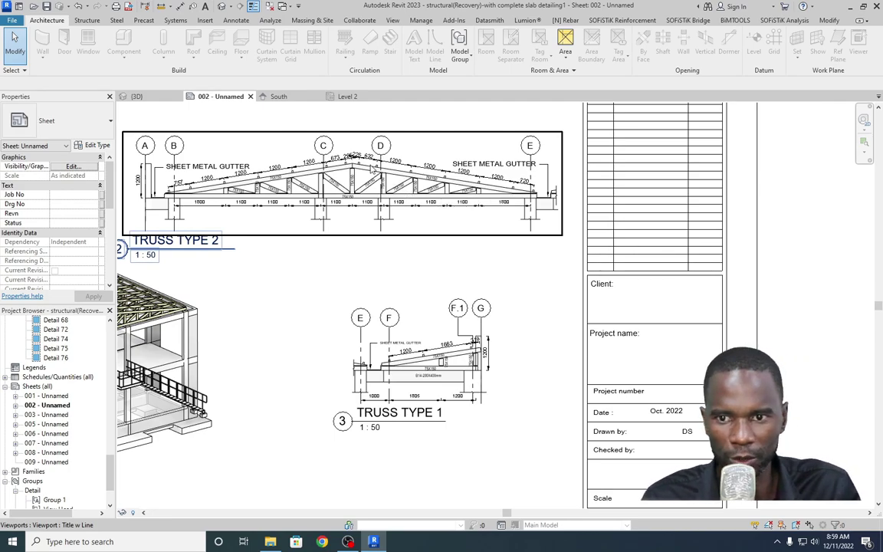
pyautogui.scroll(2, 371, 169)
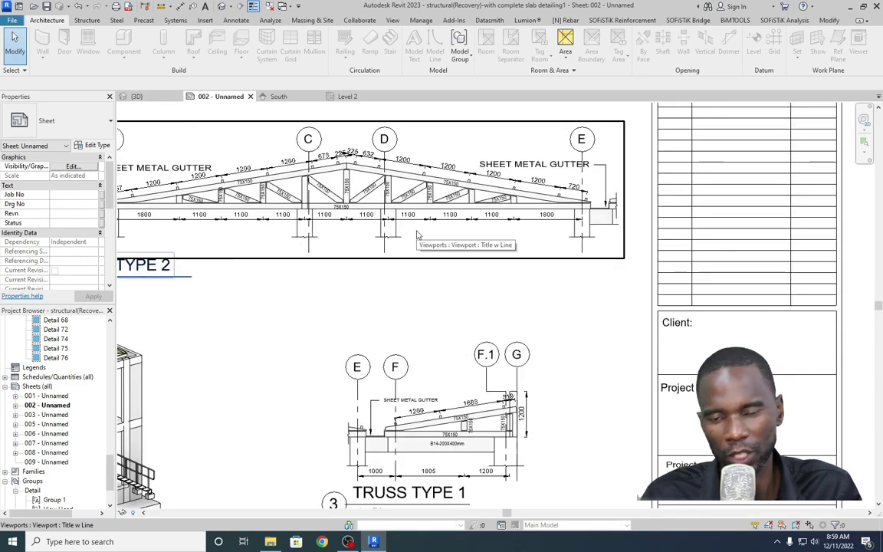
pyautogui.scroll(-1, 392, 215)
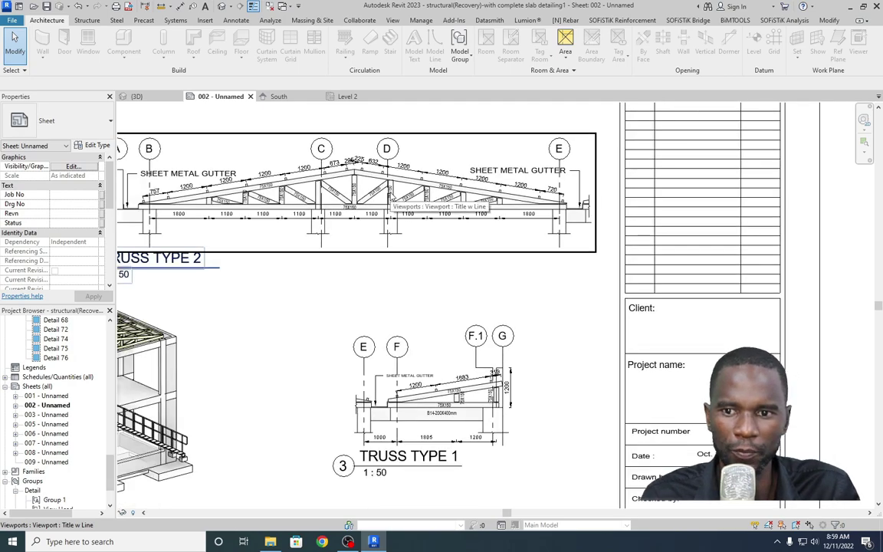
pyautogui.scroll(-1, 361, 184)
pyautogui.scroll(2, 336, 167)
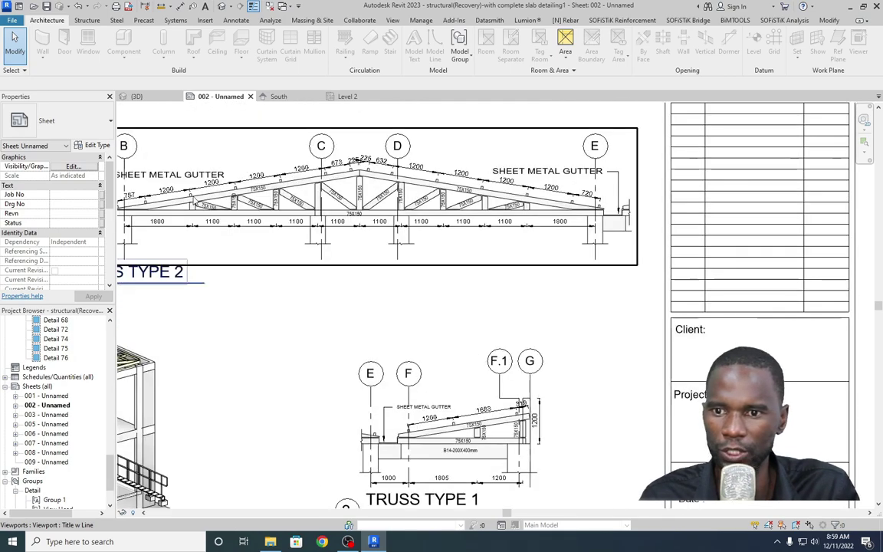
pyautogui.scroll(1, 479, 181)
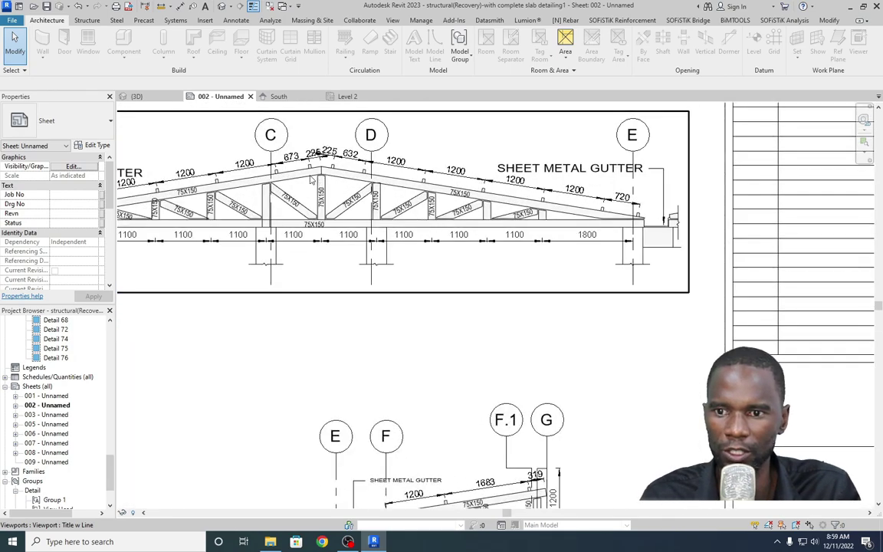
pyautogui.scroll(-2, 380, 165)
pyautogui.scroll(4, 445, 436)
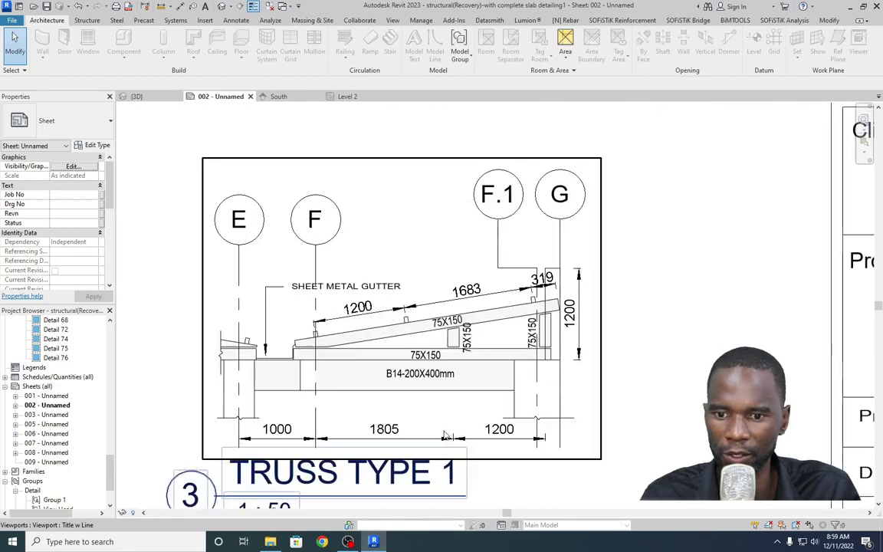
pyautogui.scroll(-5, 379, 324)
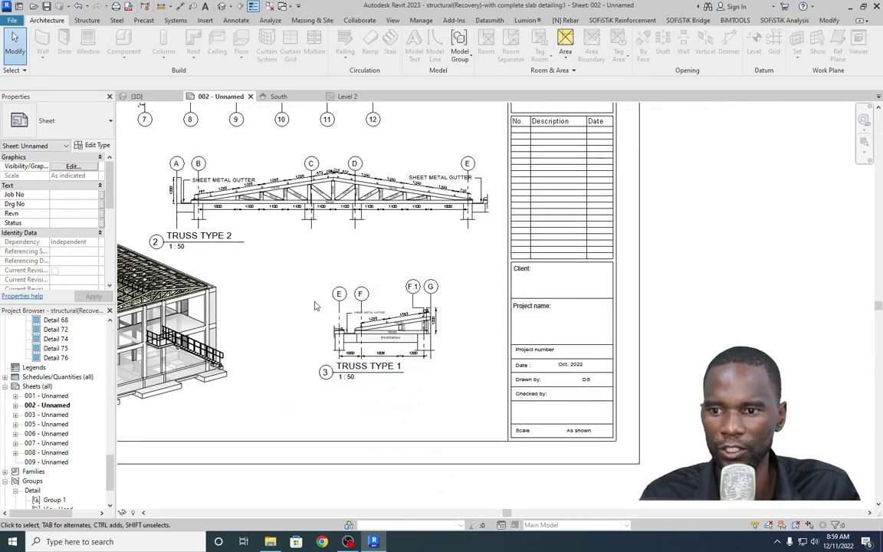
# Study the Truss Type 2 drawing, checking its chord and web members, dimensions and supports between grids A and E.
pyautogui.scroll(3, 308, 181)
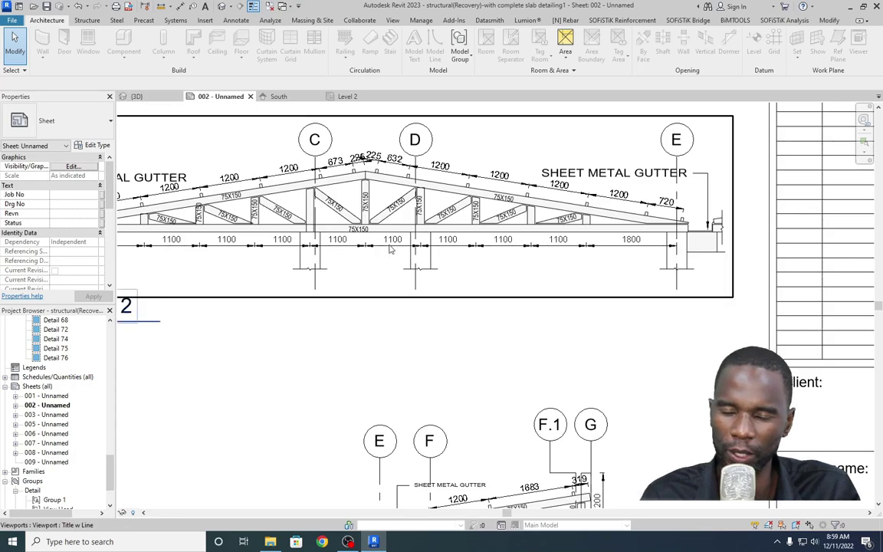
pyautogui.click(87, 20)
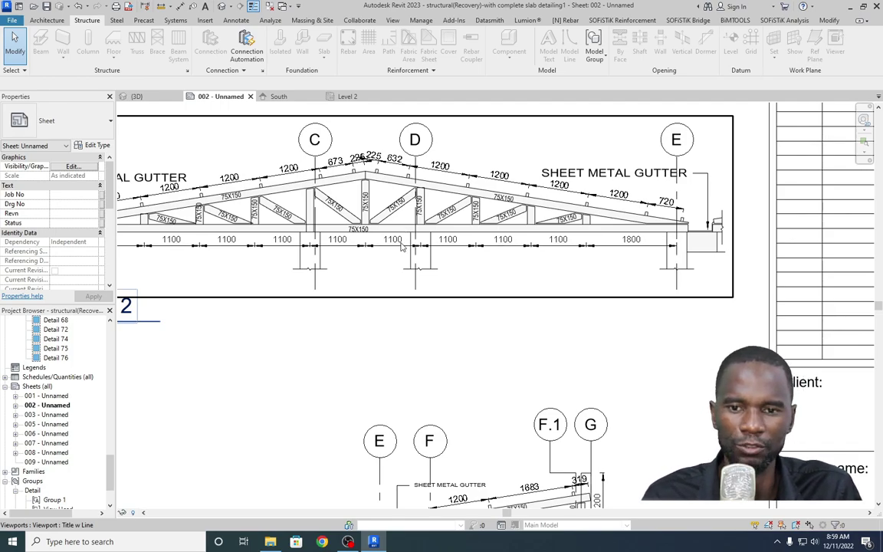
pyautogui.scroll(-1, 405, 216)
pyautogui.scroll(-1, 404, 215)
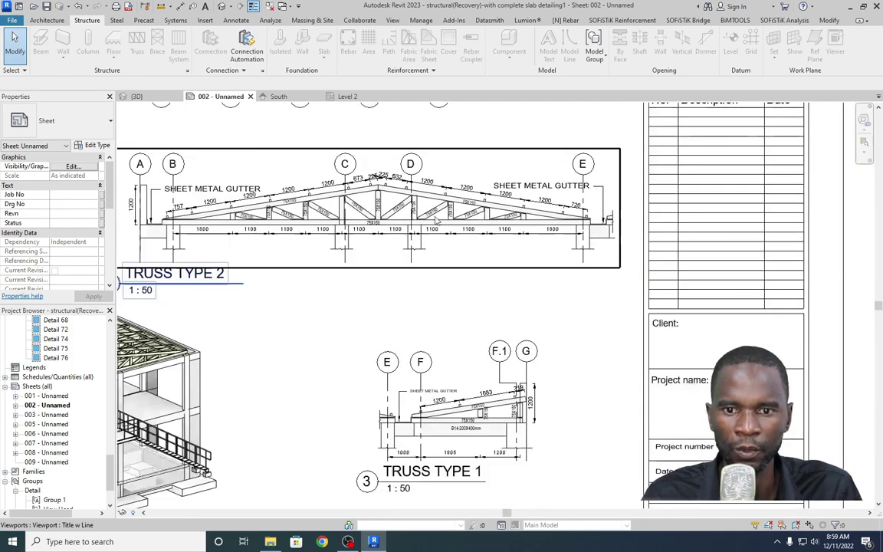
pyautogui.scroll(2, 534, 223)
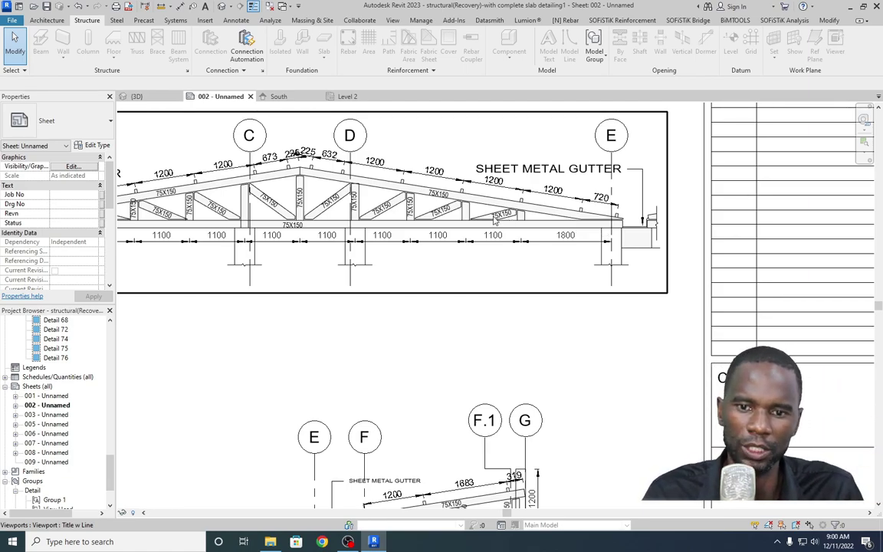
pyautogui.scroll(-5, 333, 240)
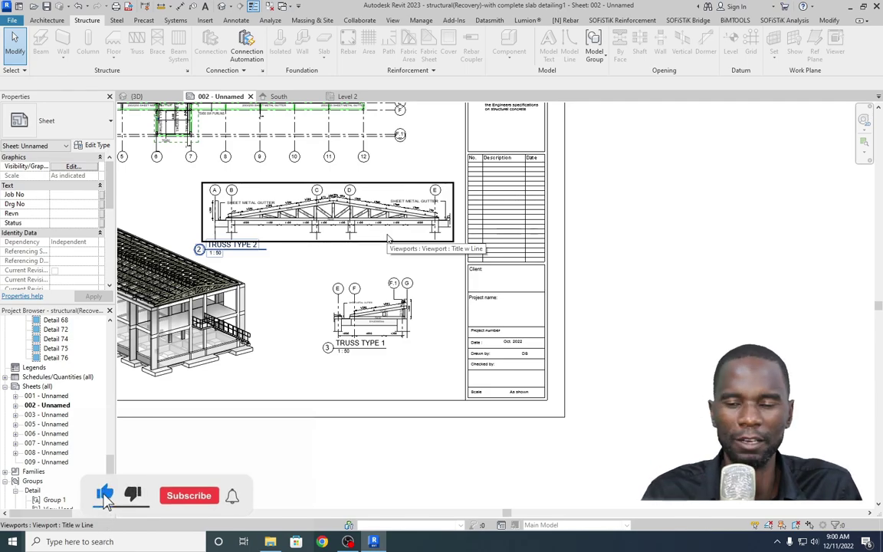
pyautogui.scroll(2, 334, 198)
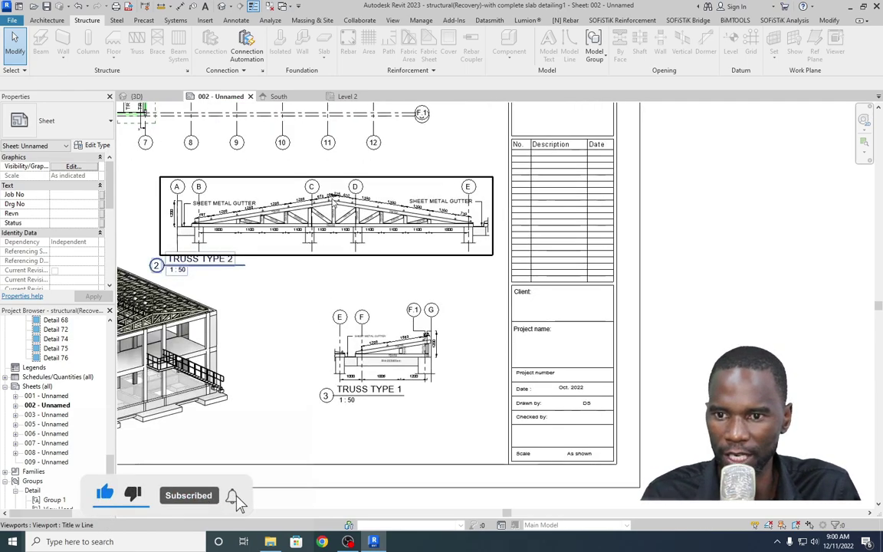
pyautogui.scroll(1, 334, 198)
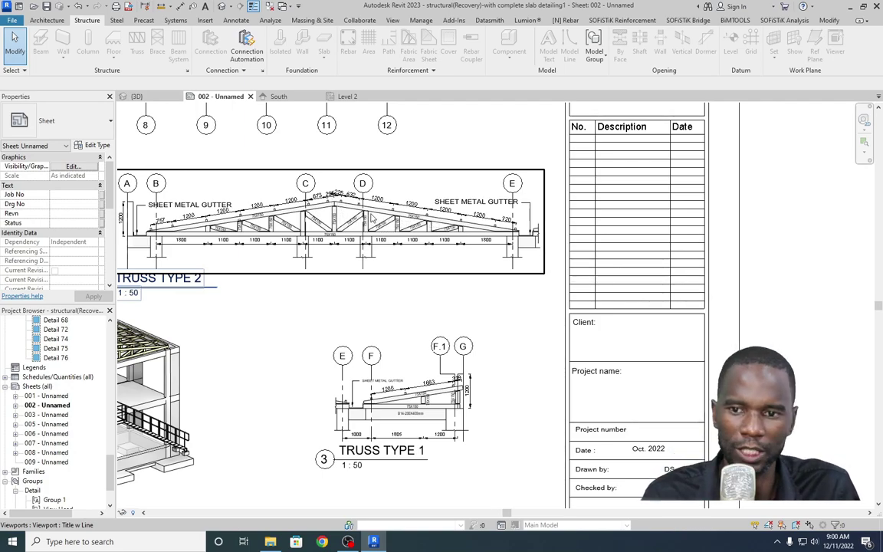
pyautogui.scroll(-1, 383, 207)
pyautogui.scroll(1, 387, 206)
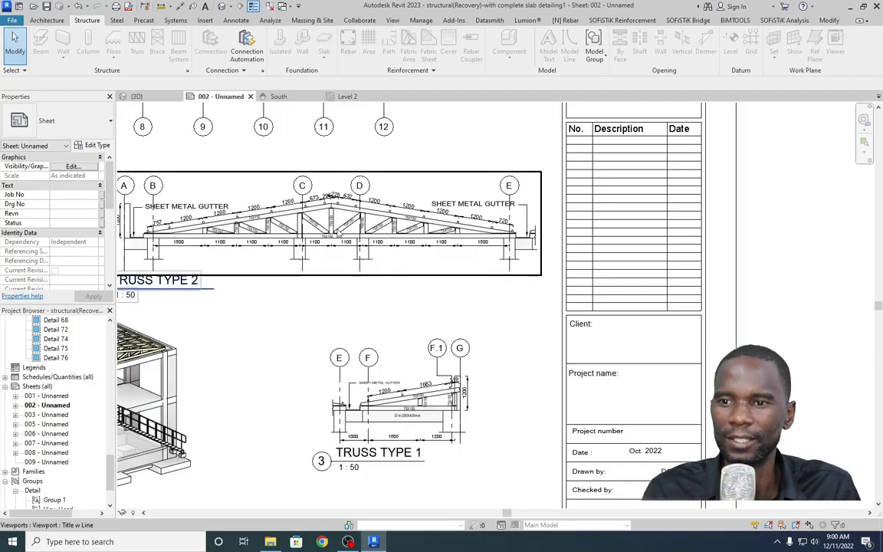
# Switch to the 3D view of the Trusses in Revit project and inspect the columns, beams and grids.
pyautogui.click(140, 97)
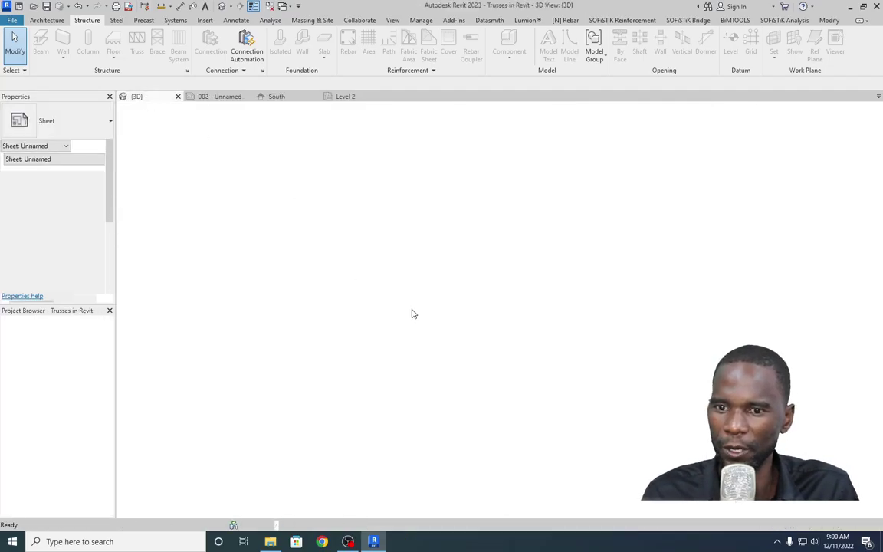
pyautogui.click(526, 179)
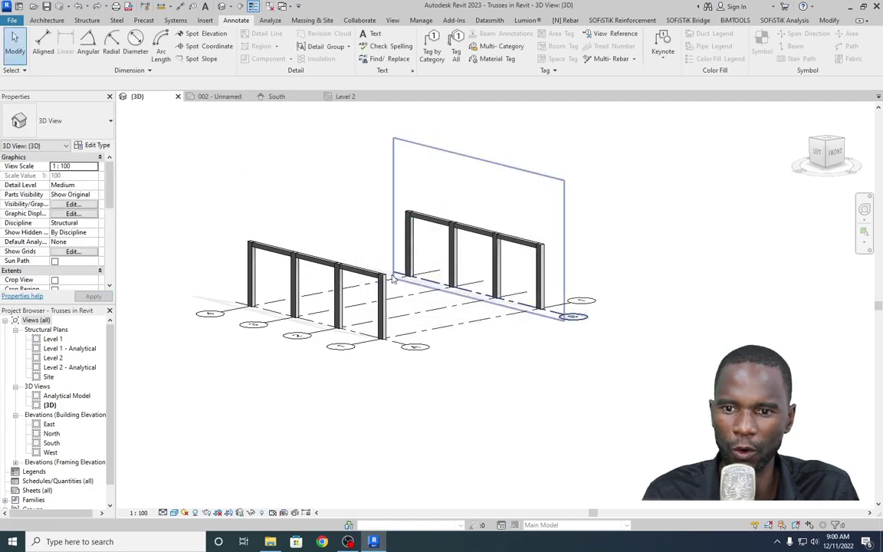
pyautogui.scroll(3, 305, 278)
pyautogui.scroll(-5, 384, 253)
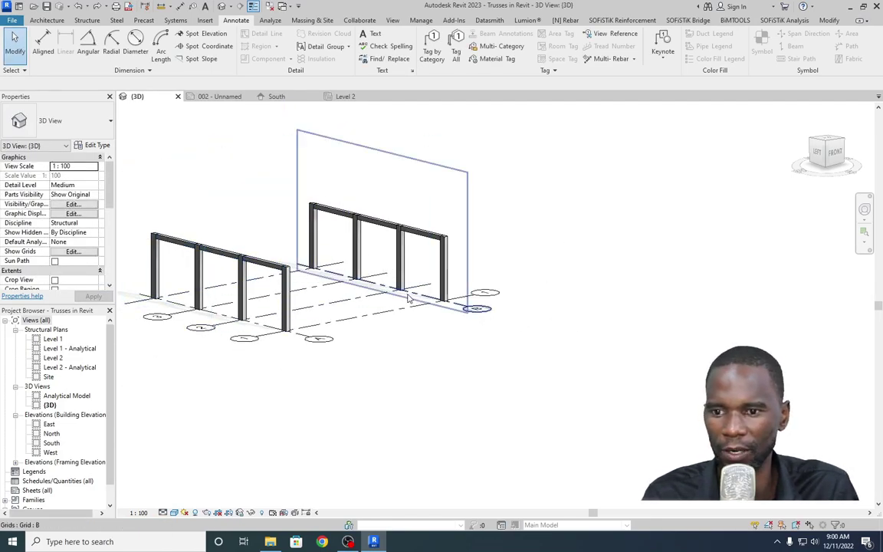
pyautogui.scroll(-1, 333, 253)
# Open the South elevation and inspect Level 1, Level 2 and the columns on grids A and B.
pyautogui.doubleClick(52, 444)
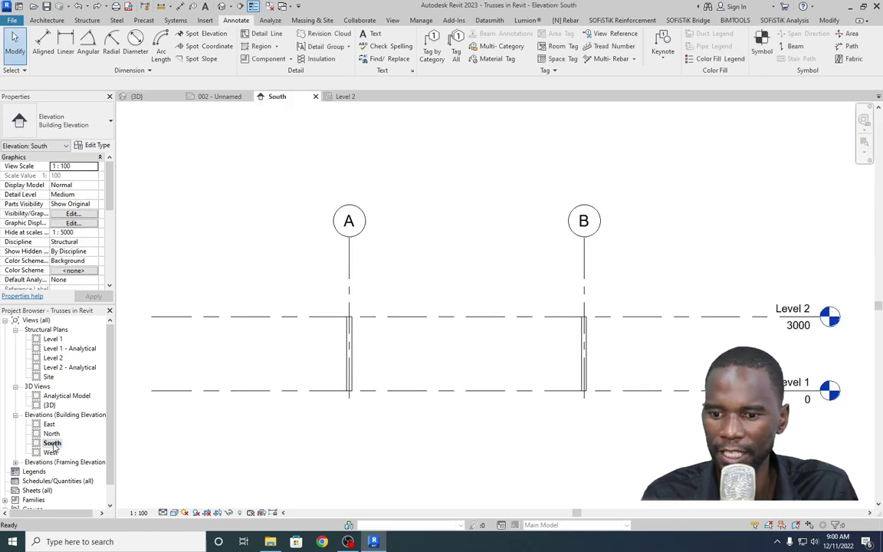
pyautogui.scroll(-2, 286, 319)
pyautogui.scroll(3, 507, 330)
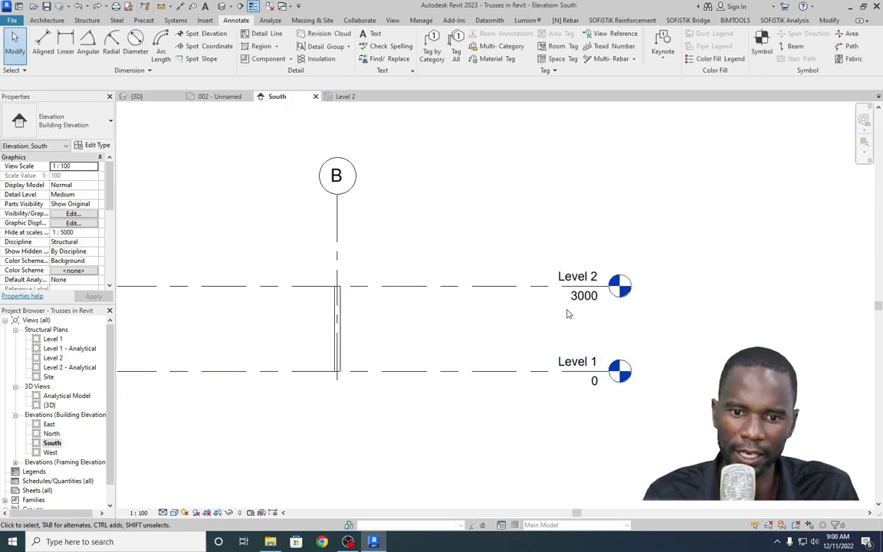
pyautogui.scroll(-2, 411, 292)
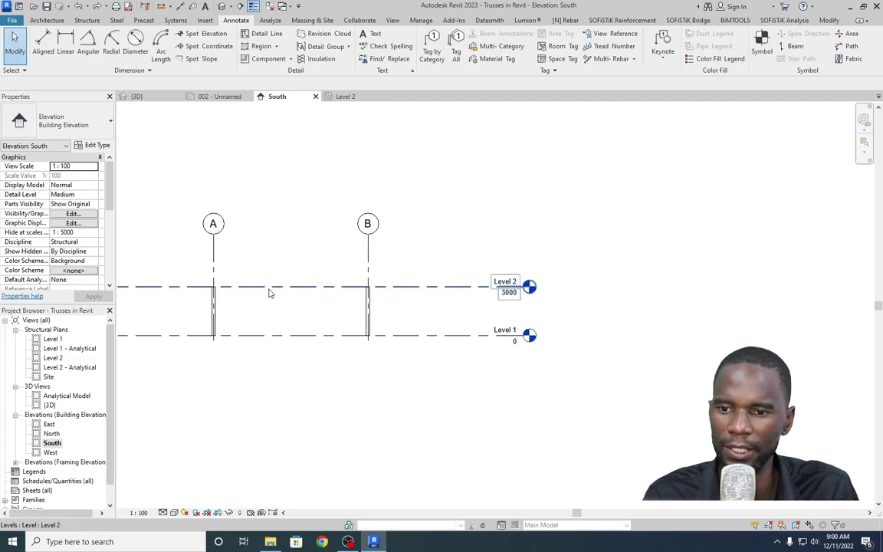
# Open the Level 2 structural plan and delete the existing framing elevation marker between grids 2 and 3.
pyautogui.doubleClick(55, 358)
pyautogui.scroll(-2, 286, 306)
pyautogui.scroll(2, 367, 299)
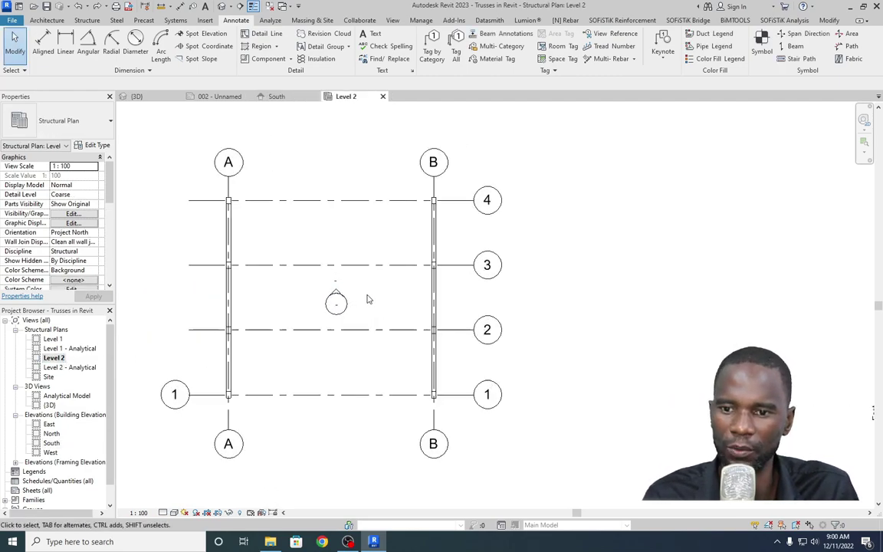
pyautogui.scroll(1, 367, 299)
pyautogui.moveTo(284, 232); pyautogui.dragTo(371, 352)
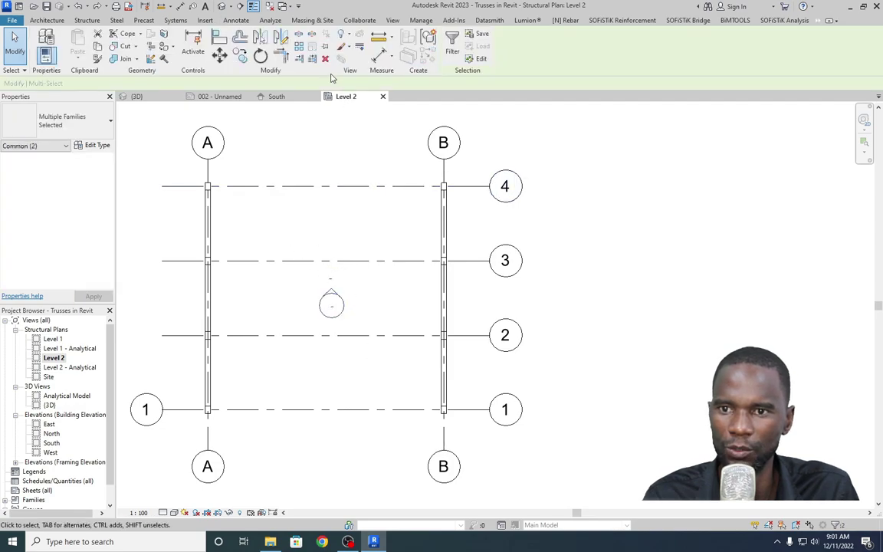
pyautogui.click(325, 59)
pyautogui.click(457, 291)
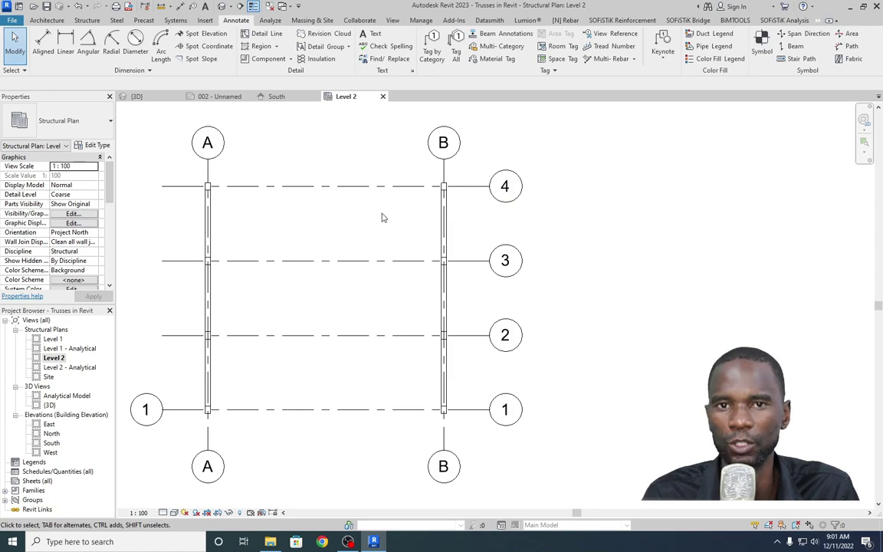
# Place a framing elevation attached to grid 3, midway between grids A and B, with its marker on the grid 2 side.
pyautogui.scroll(1, 356, 234)
pyautogui.scroll(-2, 359, 253)
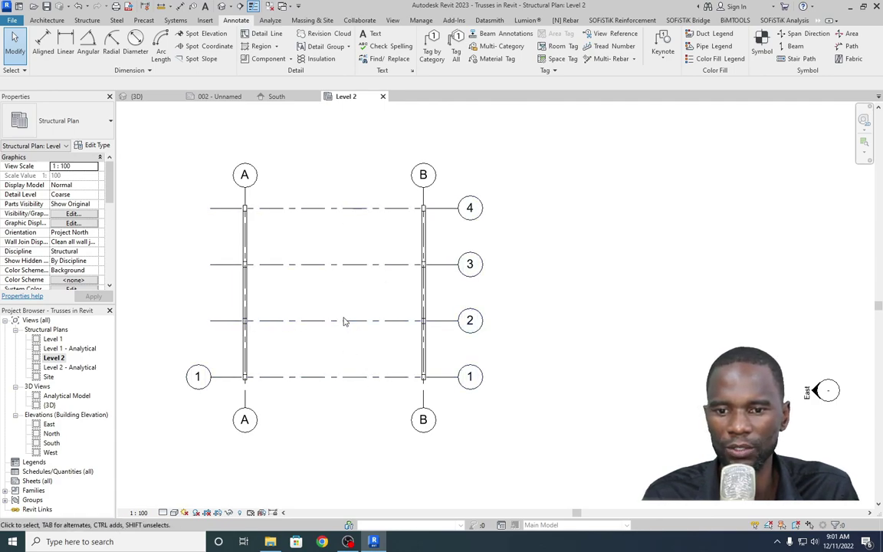
pyautogui.click(339, 268)
pyautogui.press('Escape')
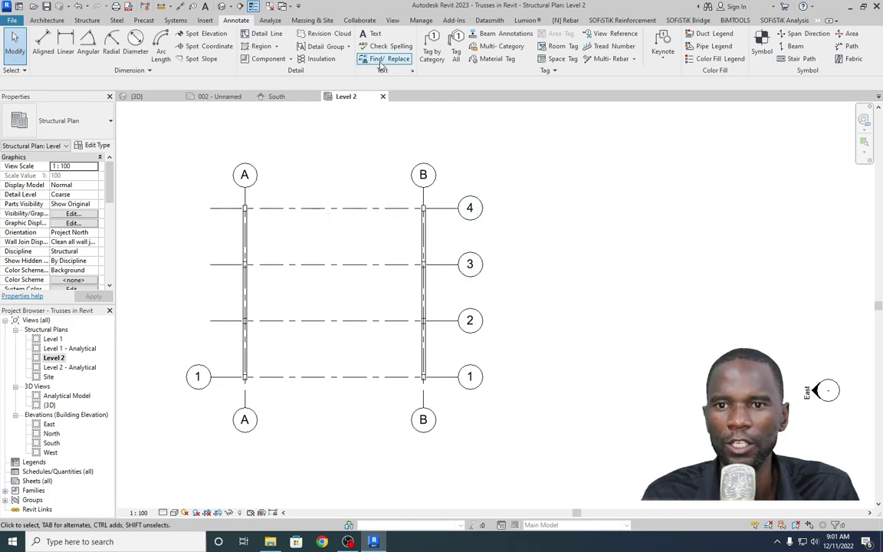
pyautogui.click(393, 21)
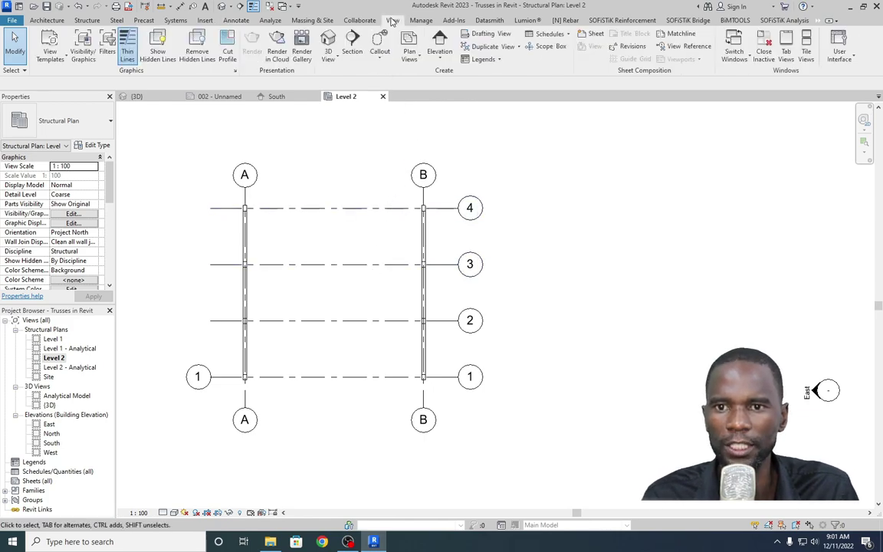
pyautogui.click(439, 57)
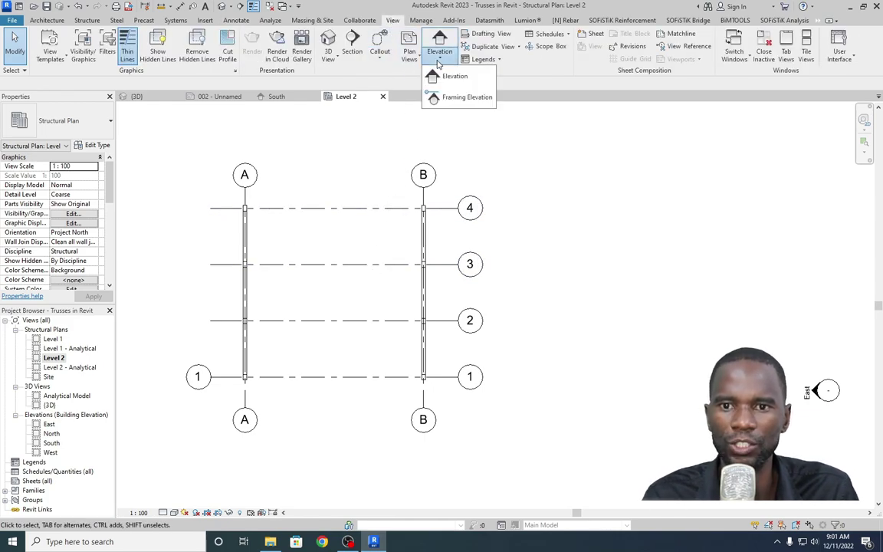
pyautogui.click(460, 99)
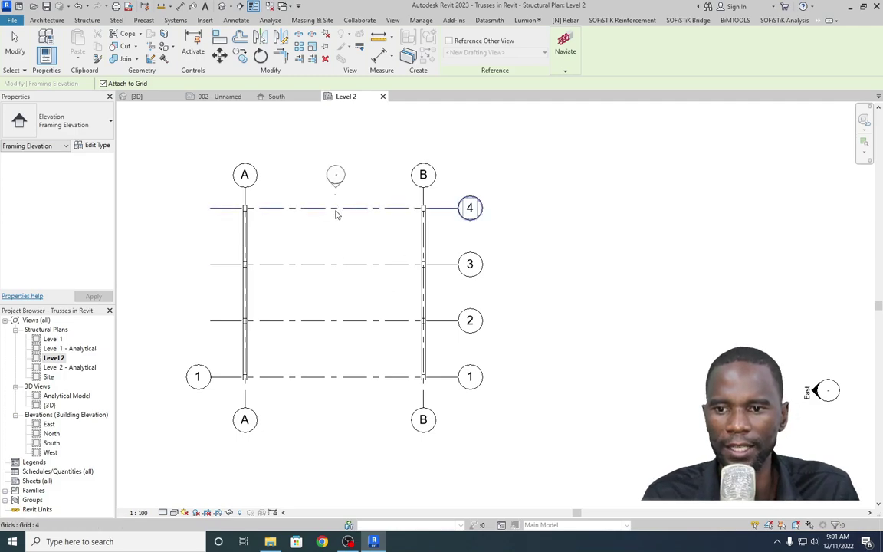
pyautogui.click(340, 267)
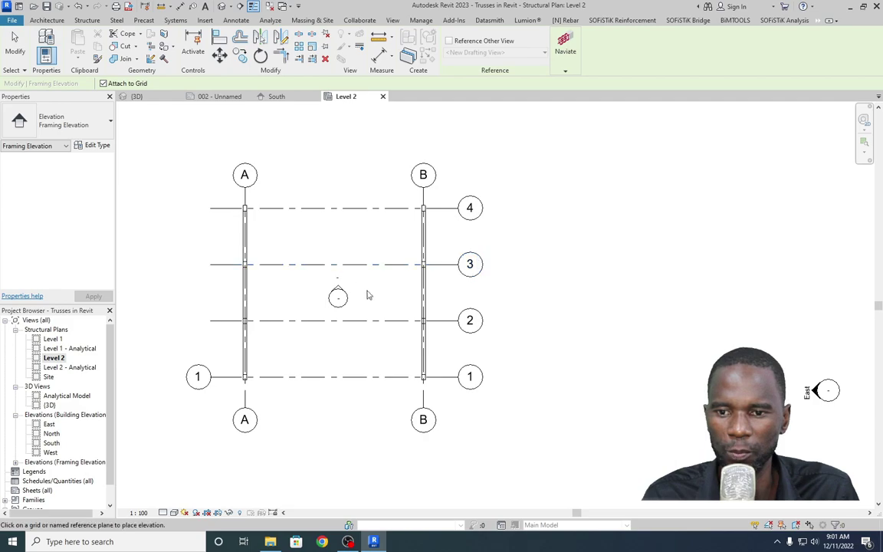
# End framing elevation placement and open the framing elevation view created at grid 3.
pyautogui.rightClick(551, 181)
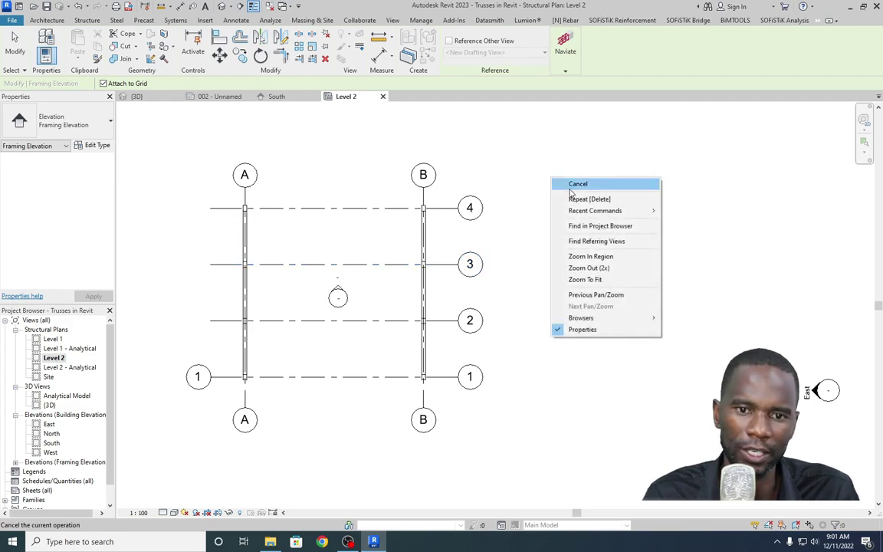
pyautogui.click(572, 182)
pyautogui.scroll(3, 338, 299)
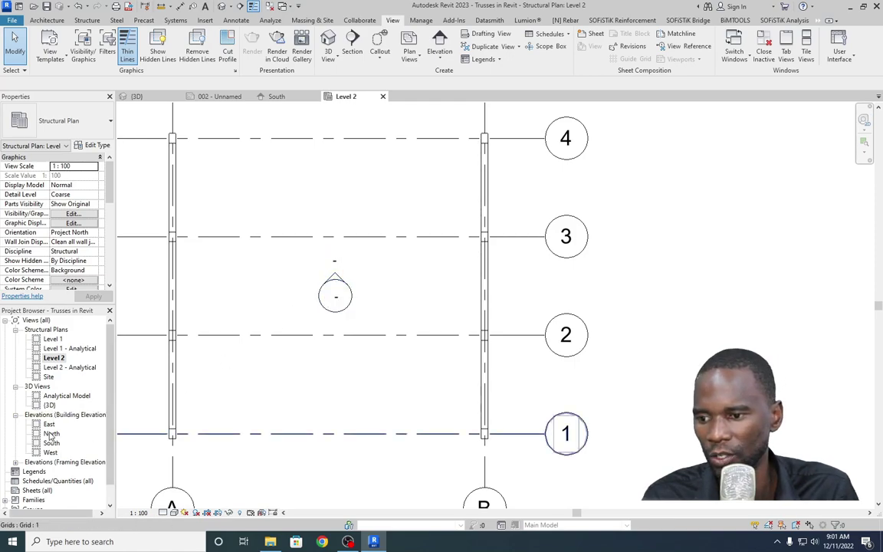
pyautogui.scroll(-1, 47, 418)
pyautogui.click(15, 453)
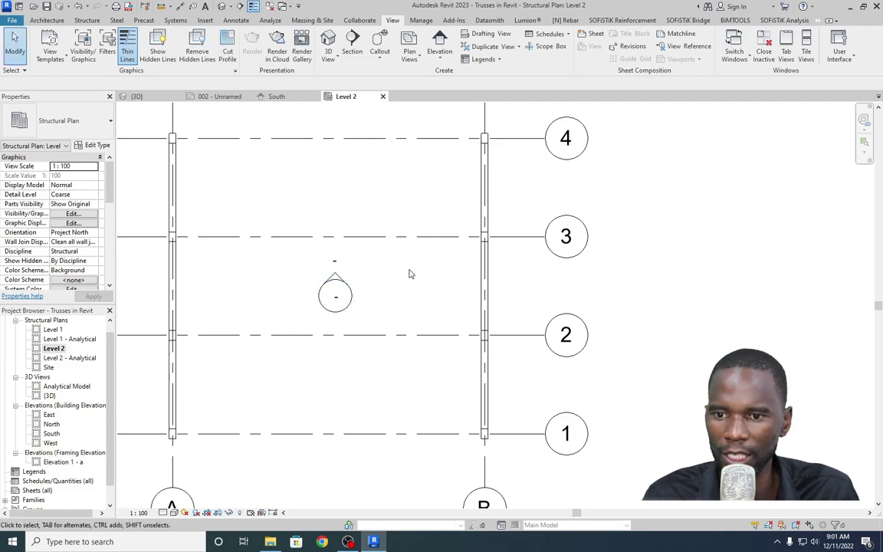
pyautogui.doubleClick(336, 288)
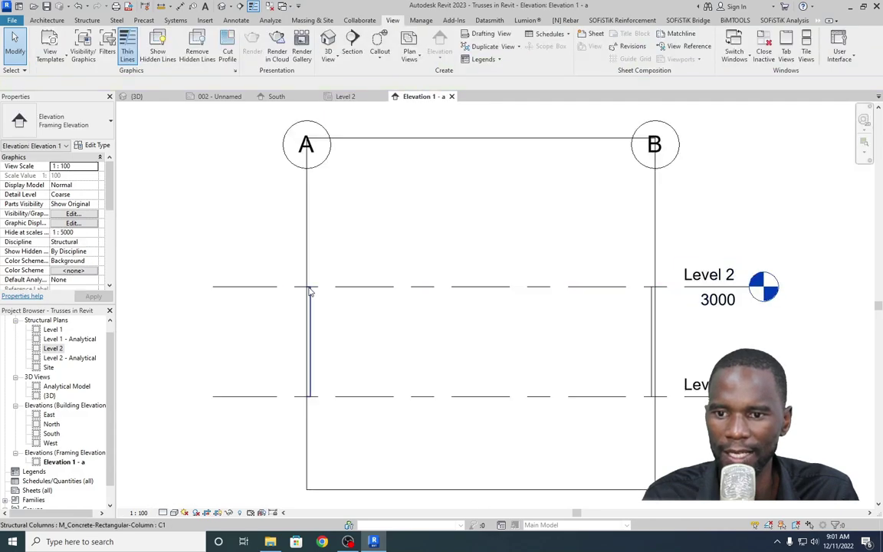
# Widen the framing elevation's crop region on both sides so it extends beyond grids A and B.
pyautogui.scroll(-4, 310, 290)
pyautogui.scroll(1, 391, 314)
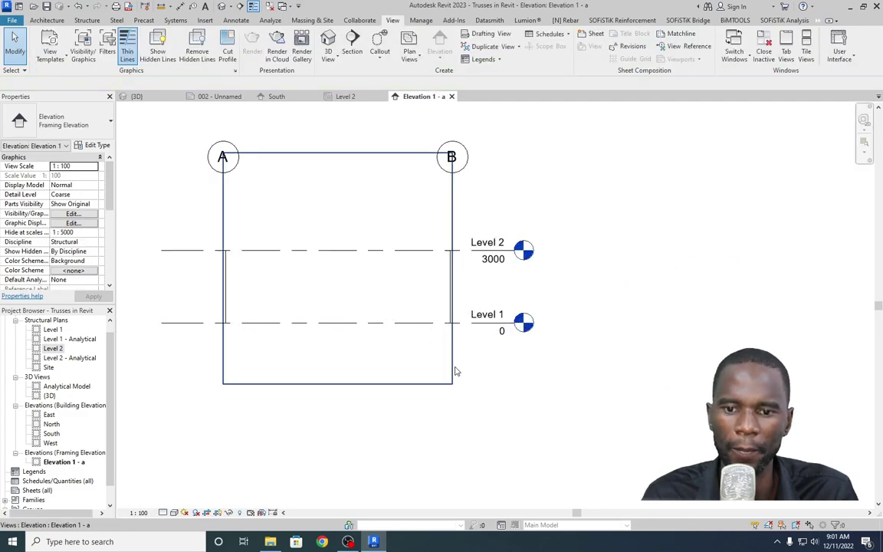
pyautogui.click(454, 365)
pyautogui.moveTo(454, 274); pyautogui.dragTo(535, 272)
pyautogui.moveTo(223, 270); pyautogui.dragTo(162, 274)
pyautogui.scroll(2, 317, 244)
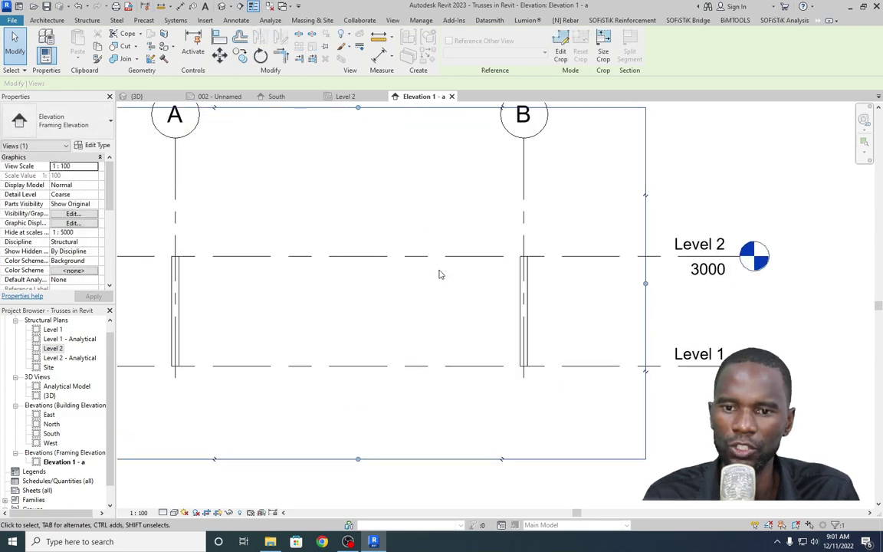
pyautogui.scroll(-2, 437, 274)
pyautogui.click(410, 223)
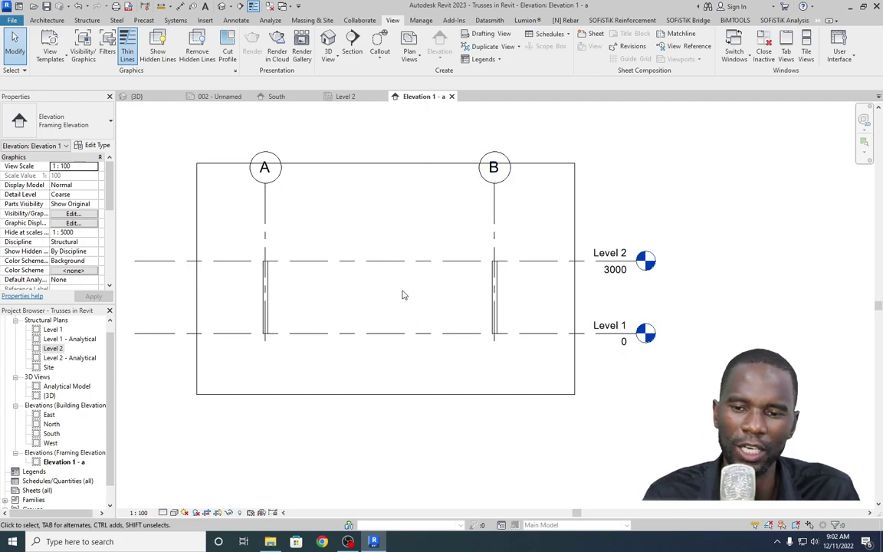
# Start loading a family and browse to ProgramData > Autodesk > RVT 2023 > Libraries > English.
pyautogui.scroll(-2, 403, 294)
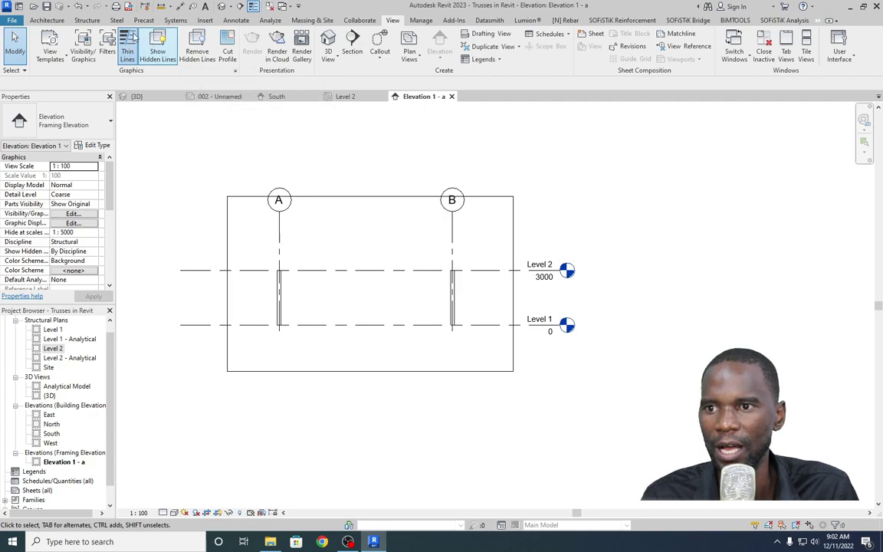
pyautogui.click(203, 20)
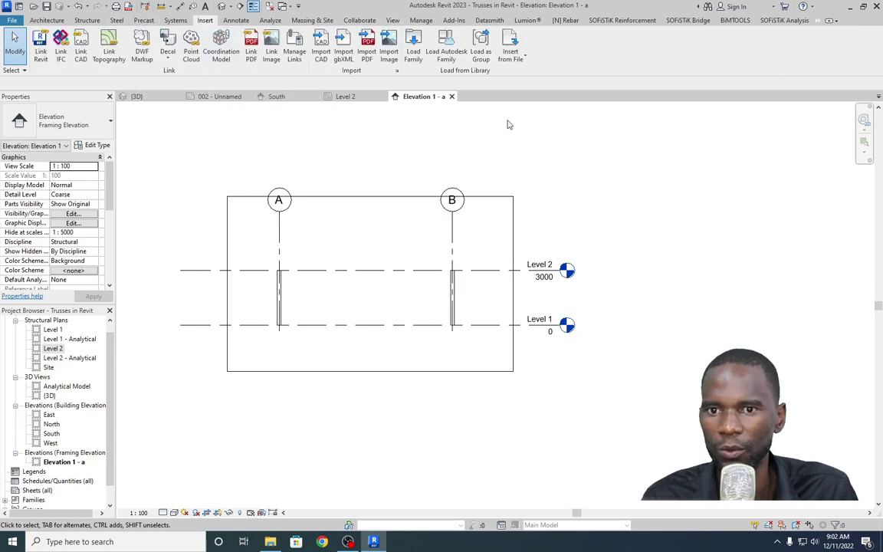
pyautogui.click(413, 47)
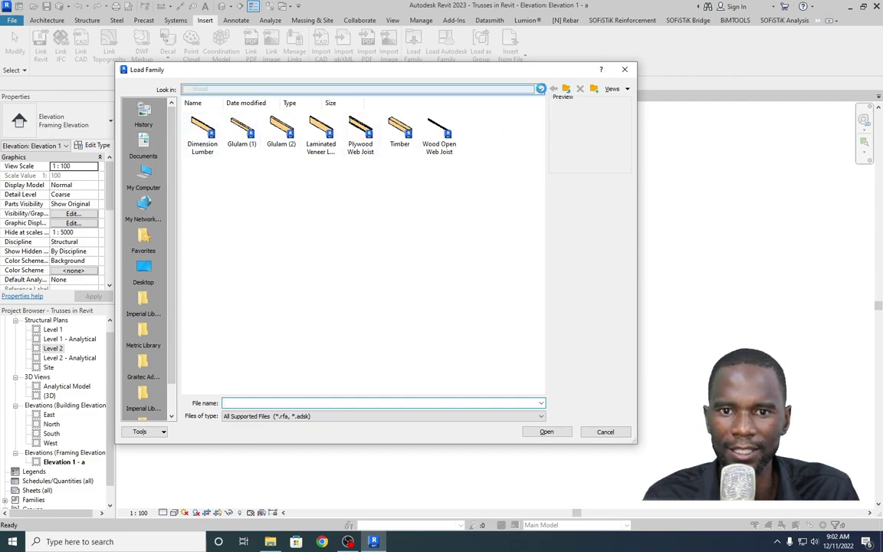
pyautogui.click(541, 89)
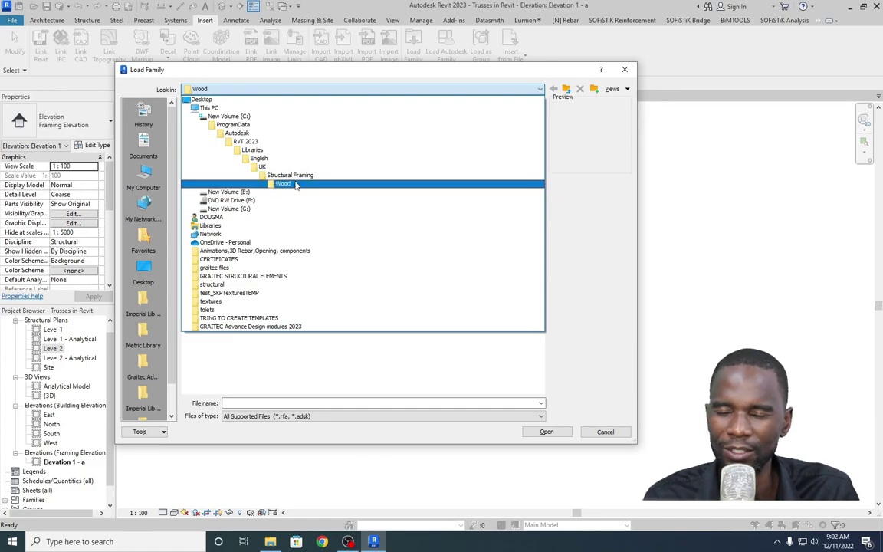
pyautogui.click(235, 125)
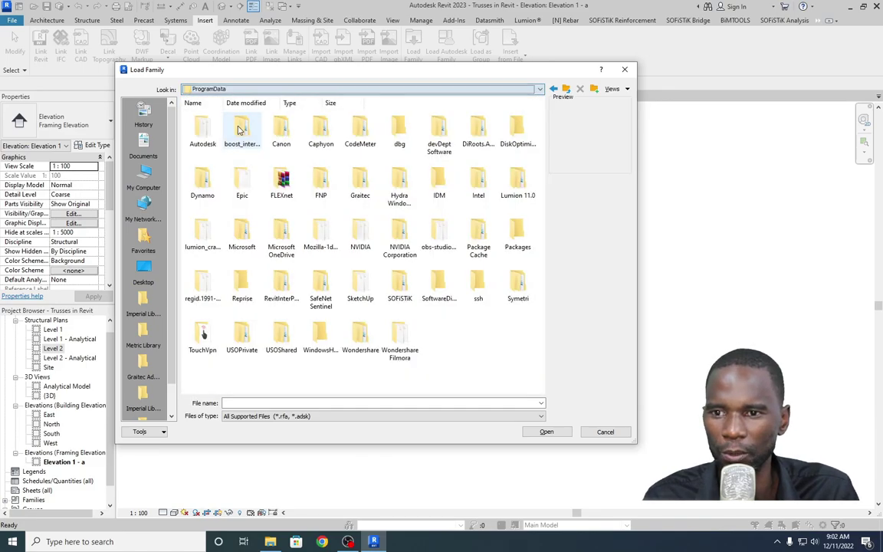
pyautogui.doubleClick(203, 134)
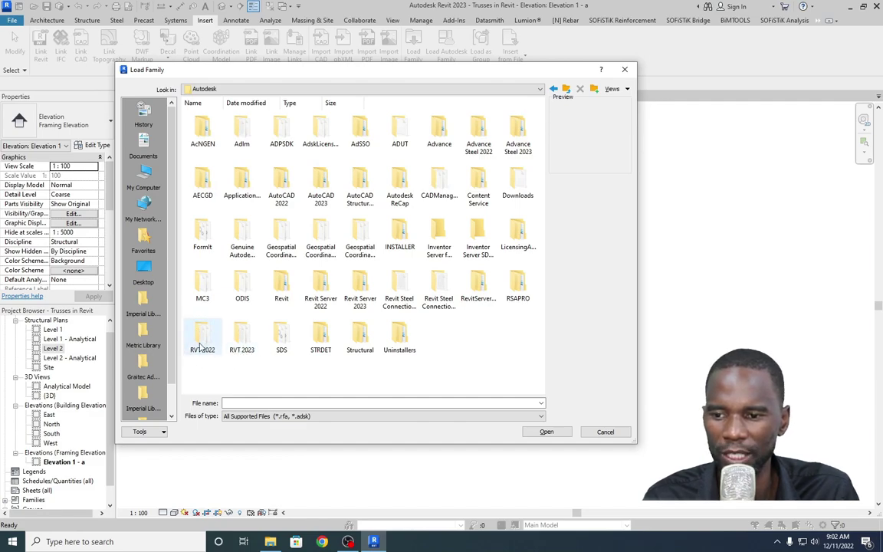
pyautogui.doubleClick(239, 337)
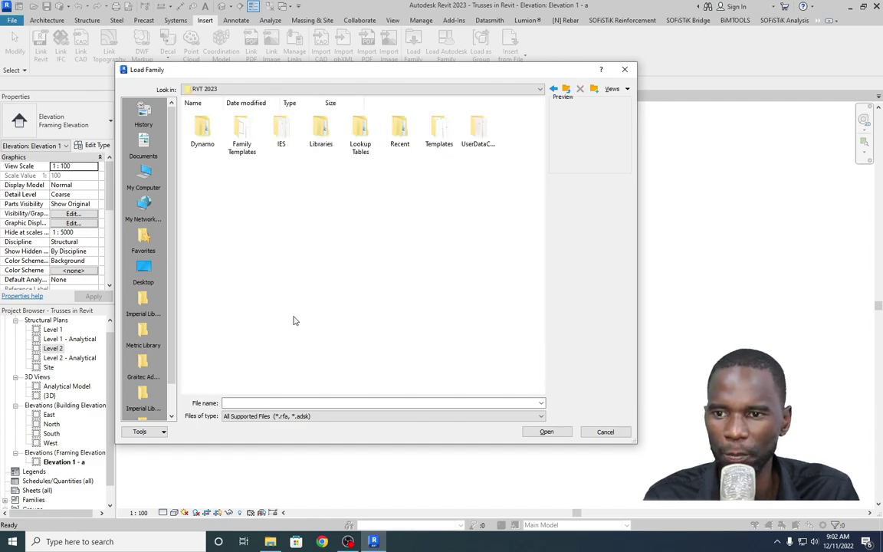
pyautogui.doubleClick(320, 124)
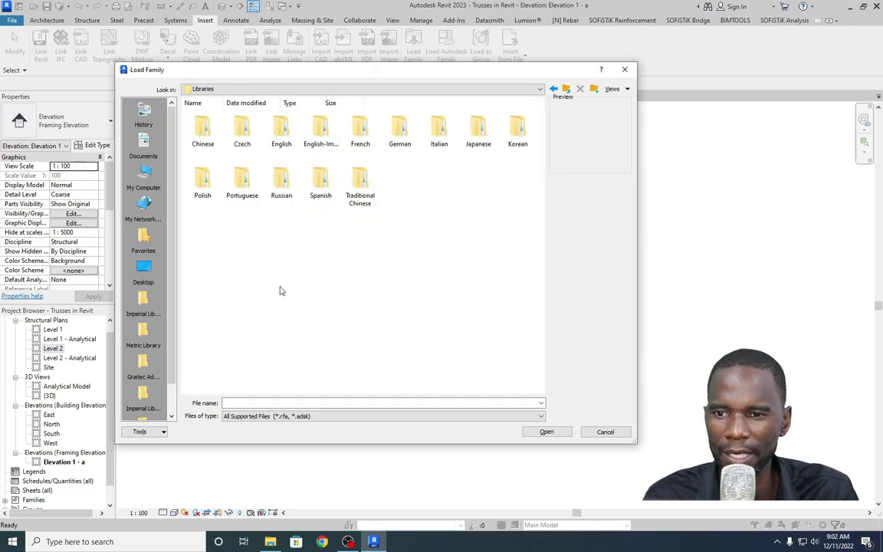
pyautogui.doubleClick(262, 144)
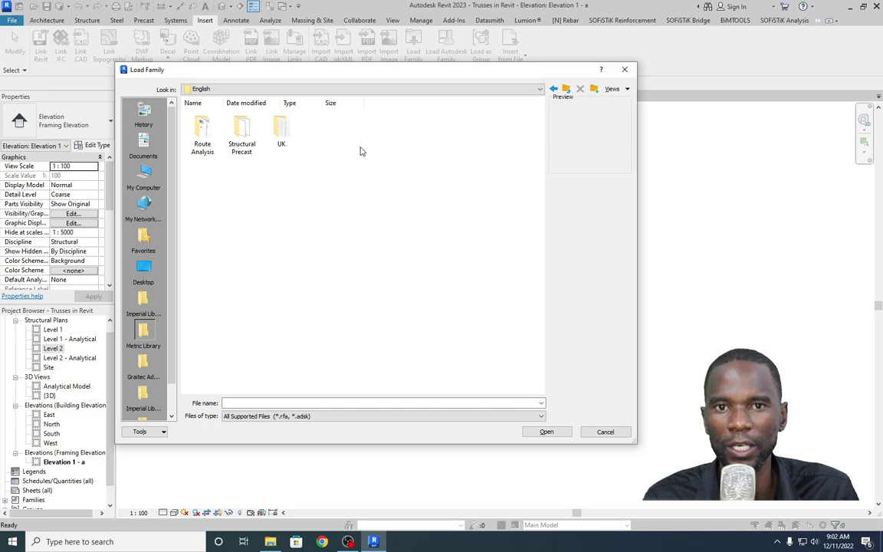
# Load the 38x140 type of the Dimension Lumber family from the UK Structural Framing library.
pyautogui.doubleClick(281, 130)
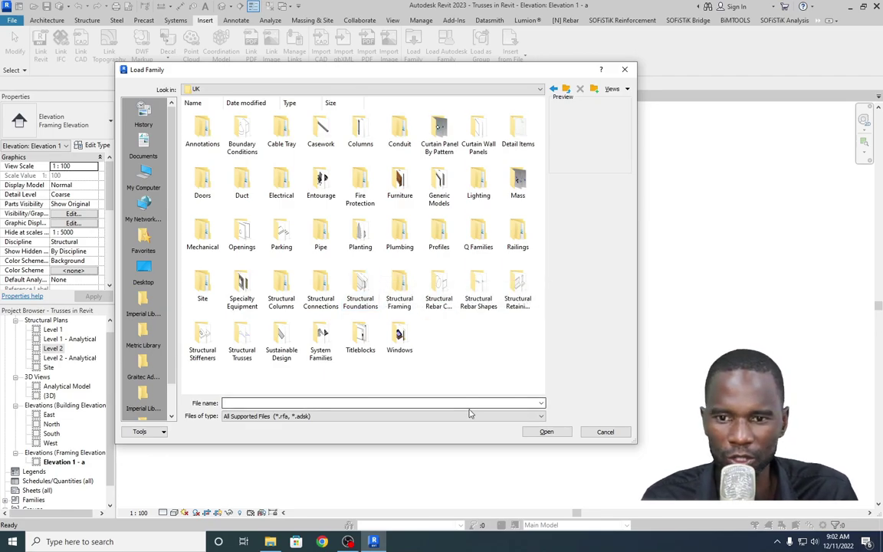
pyautogui.doubleClick(399, 286)
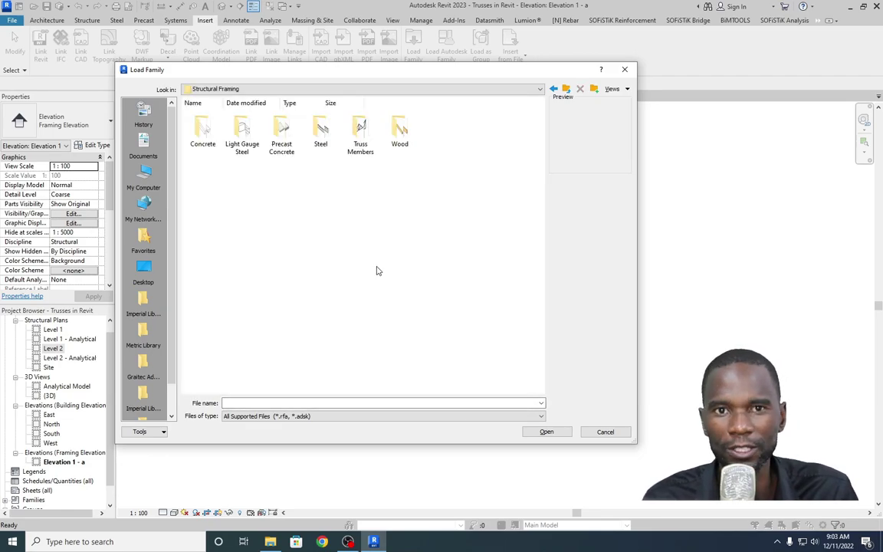
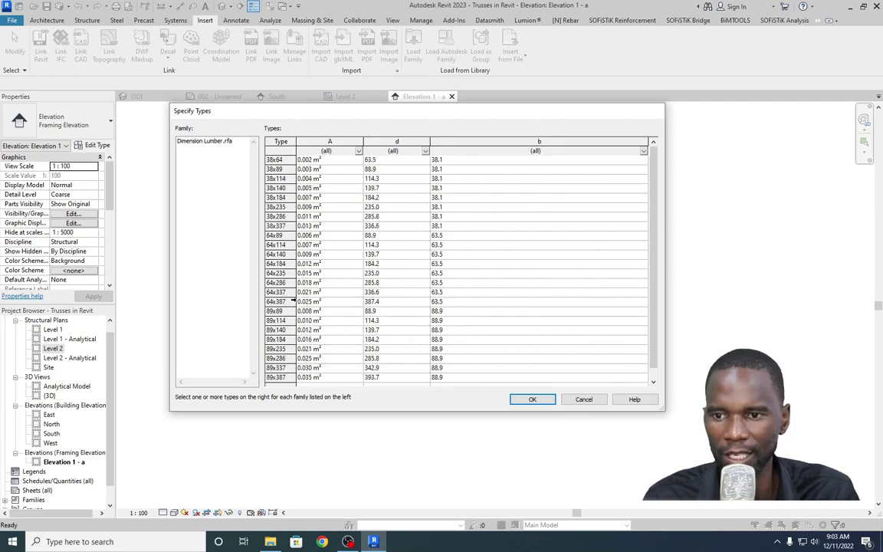
pyautogui.click(278, 187)
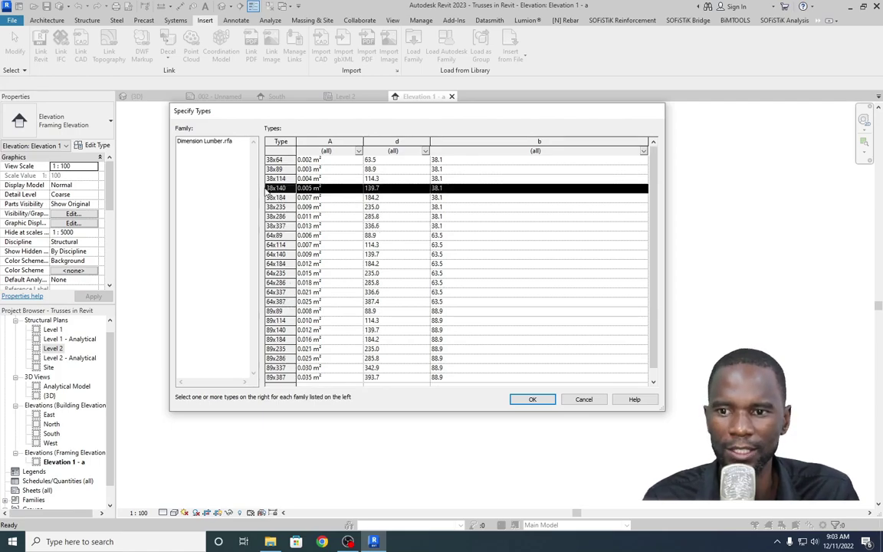
pyautogui.click(533, 400)
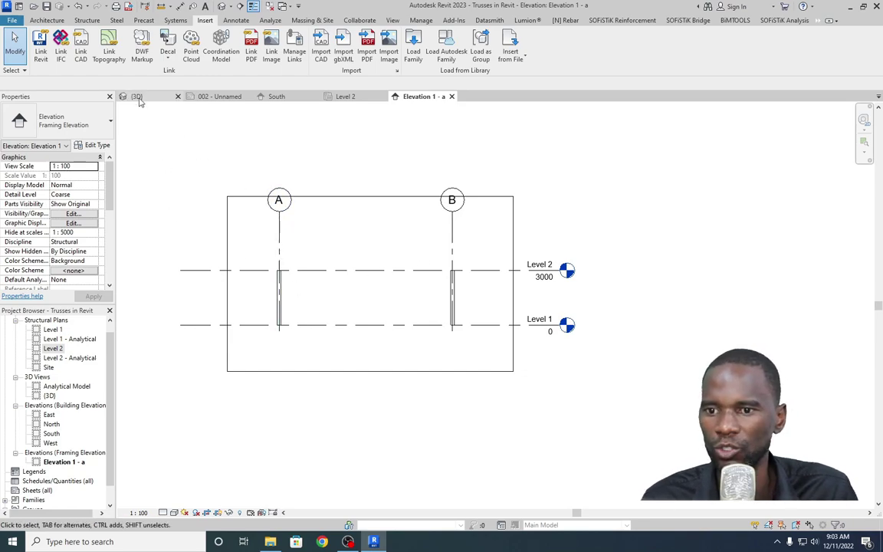
# Start a structural beam on the Grid 3 placement plane using the Dimension Lumber 38x114 type.
pyautogui.click(87, 20)
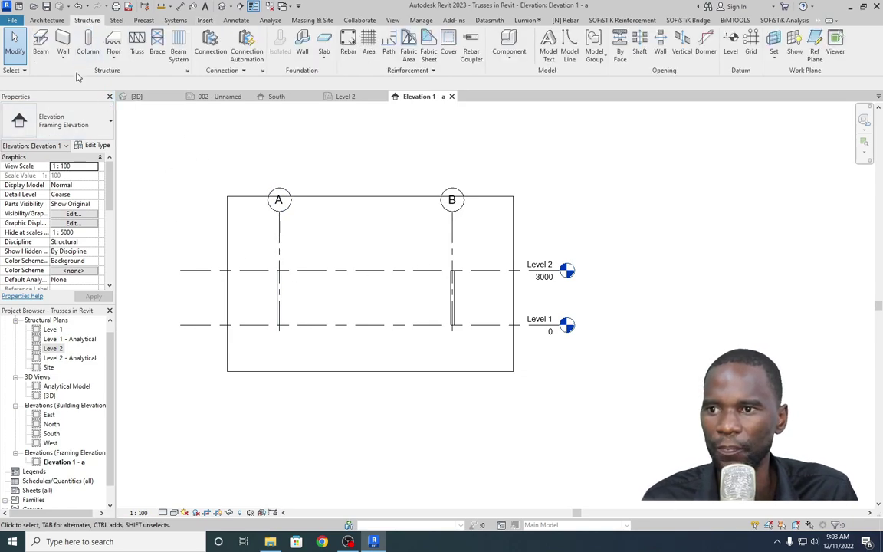
pyautogui.click(40, 42)
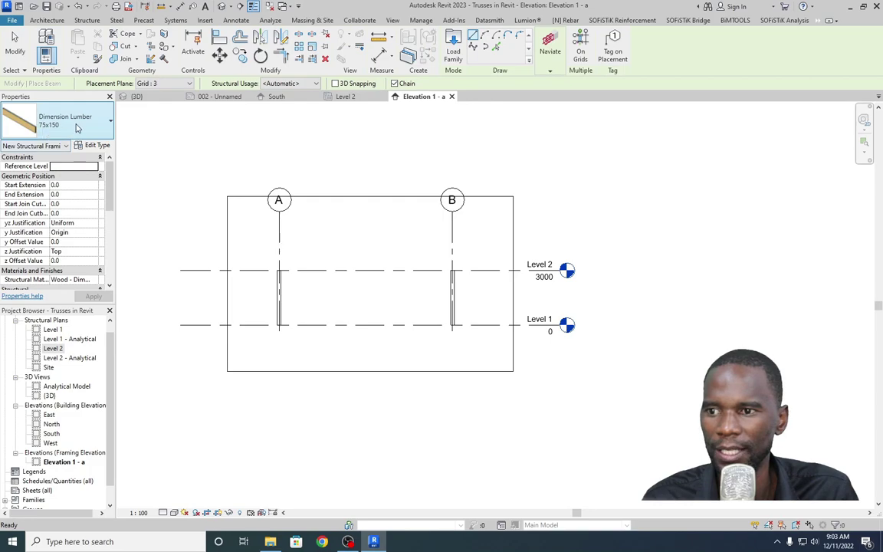
pyautogui.click(98, 130)
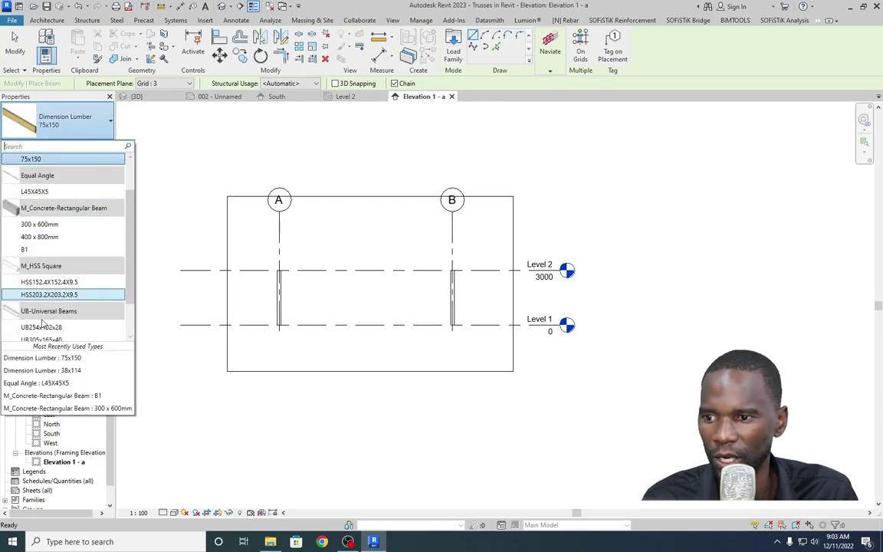
pyautogui.scroll(1, 60, 223)
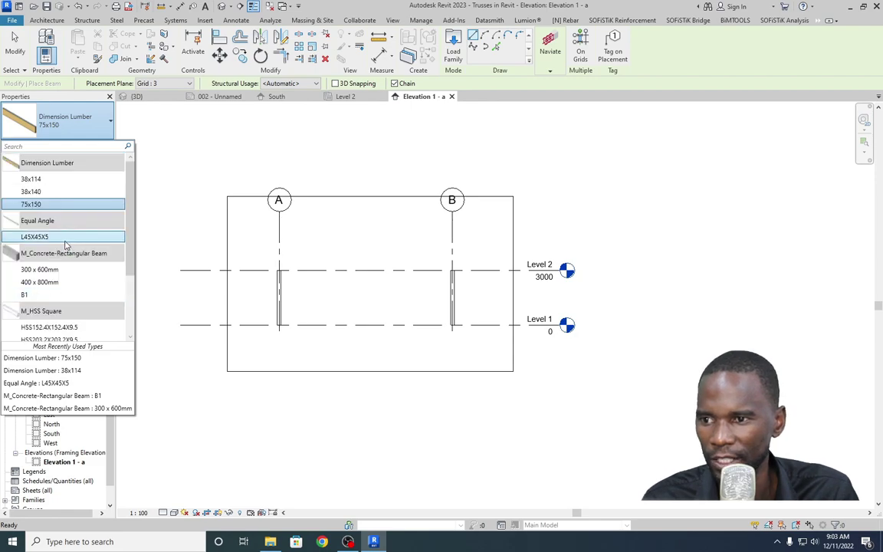
pyautogui.click(31, 178)
# Try to duplicate the Dimension Lumber 38x114 type under the name 75x150.
pyautogui.click(94, 145)
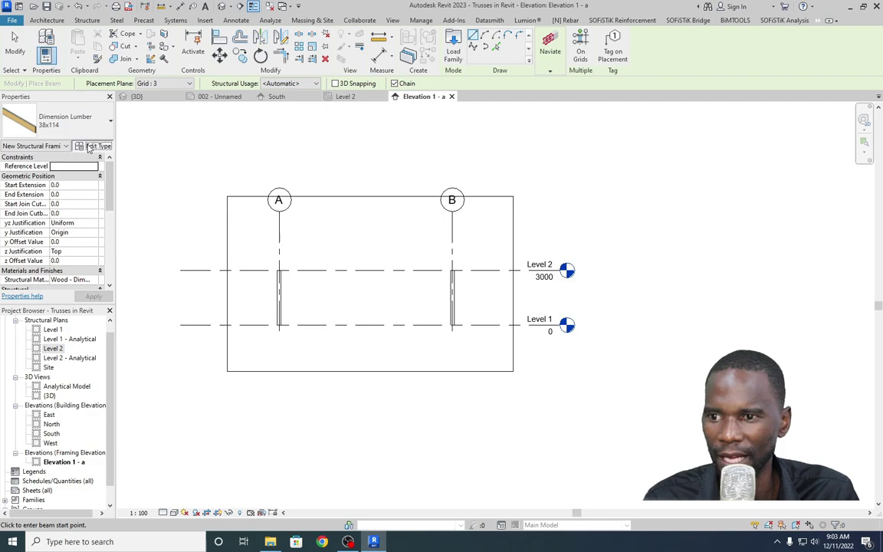
pyautogui.click(276, 60)
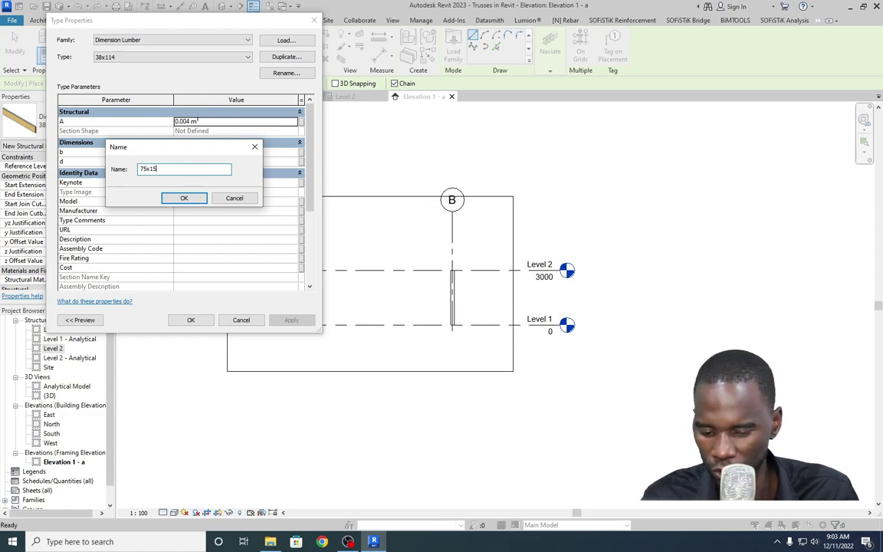
pyautogui.click(182, 198)
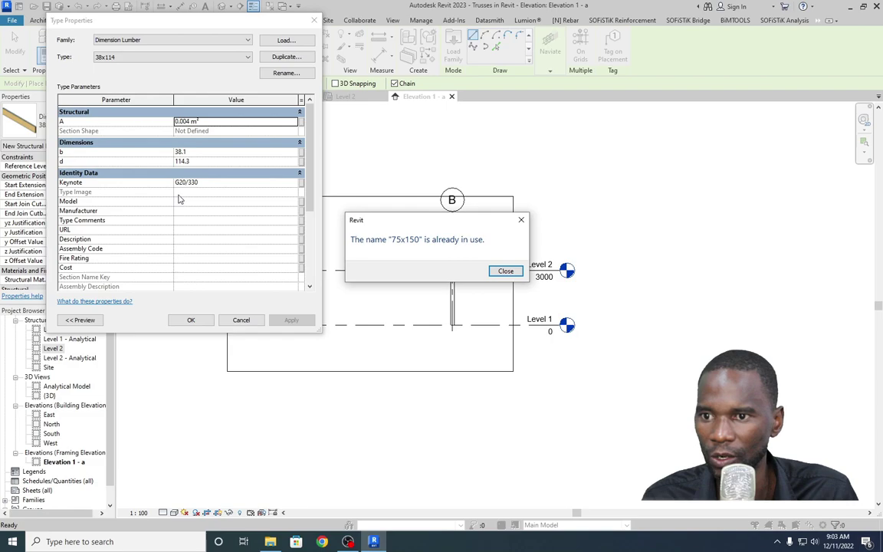
pyautogui.click(505, 272)
# Set the 38x114 lumber type's width b to 75 and depth d to 150, and apply the changes.
pyautogui.click(200, 153)
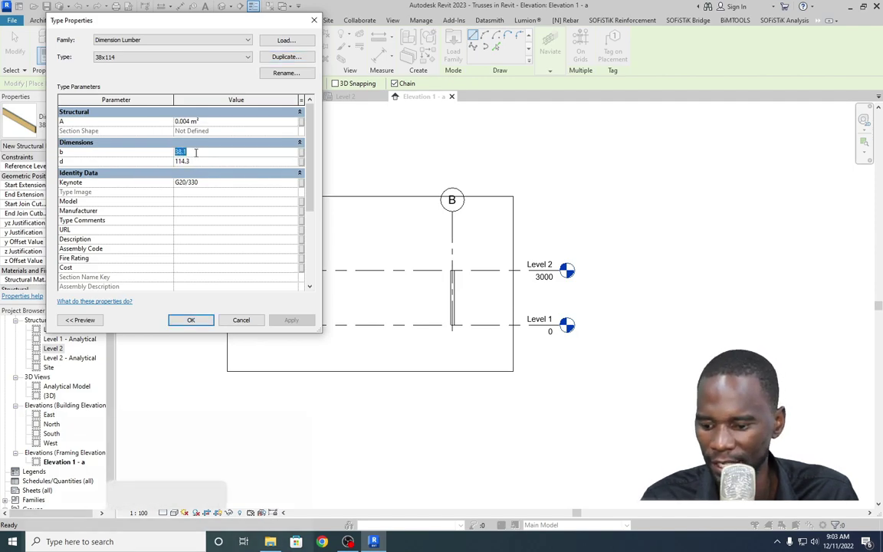
pyautogui.write('75')
pyautogui.click(198, 162)
pyautogui.write('150')
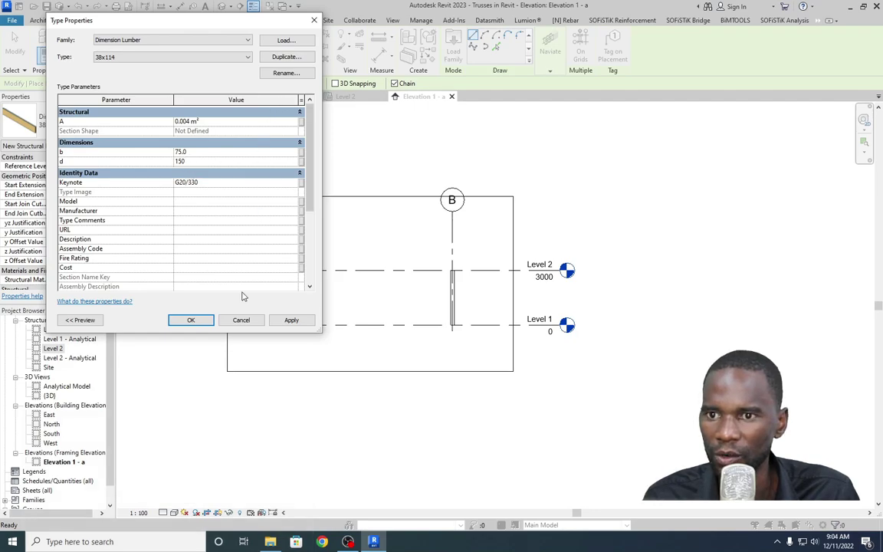
pyautogui.click(292, 319)
pyautogui.click(190, 320)
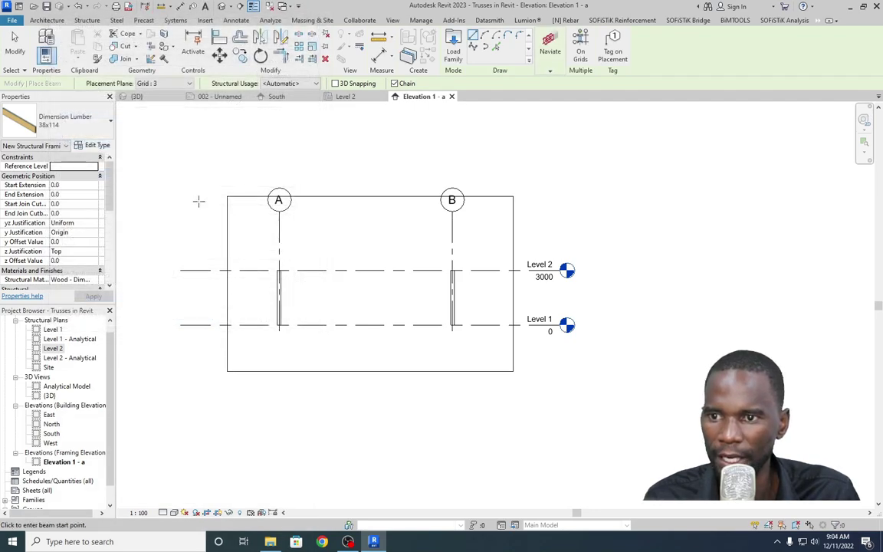
# Switch the beam to the Dimension Lumber 75x150 type and check its name and b and d dimensions in the type properties.
pyautogui.click(69, 120)
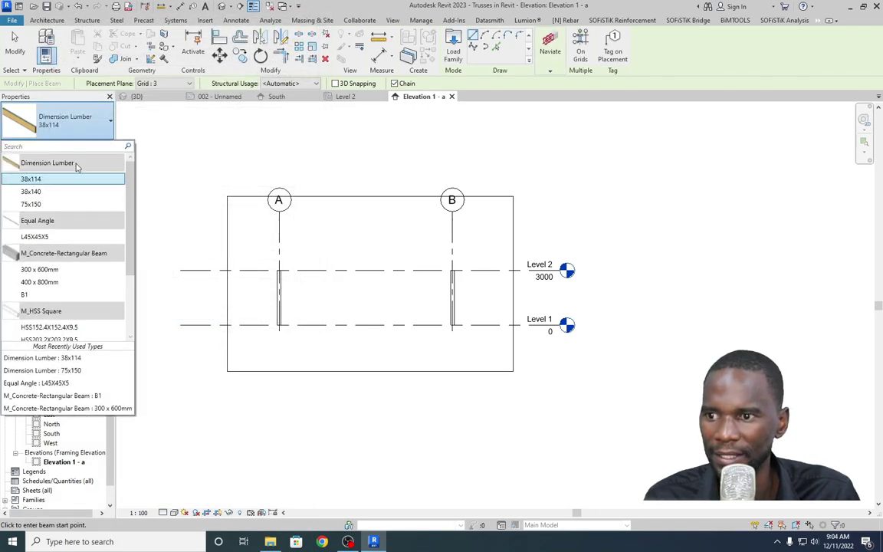
pyautogui.click(32, 204)
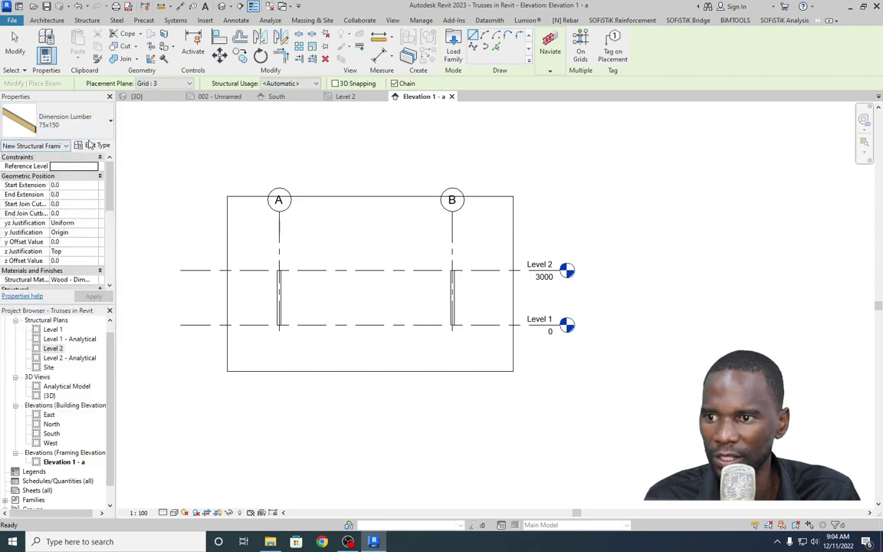
pyautogui.click(92, 145)
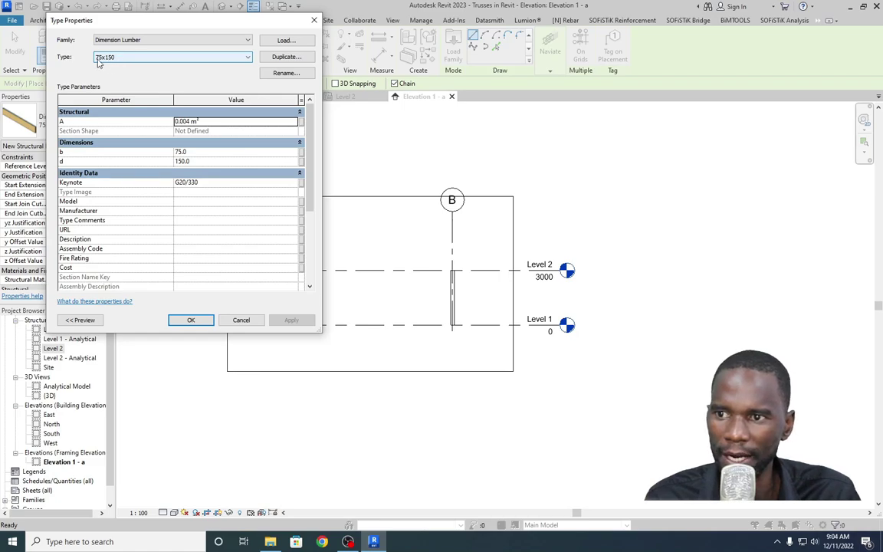
pyautogui.click(194, 153)
pyautogui.press('Tab')
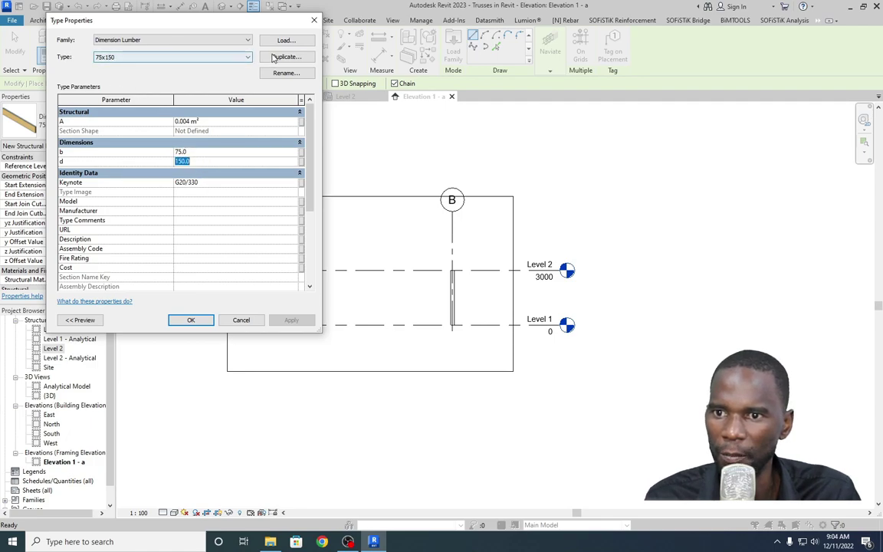
pyautogui.click(285, 73)
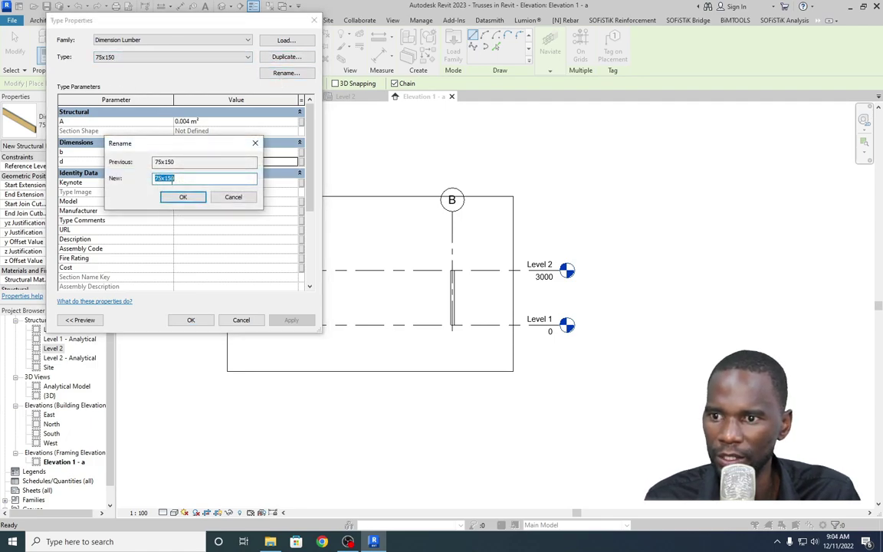
pyautogui.click(255, 143)
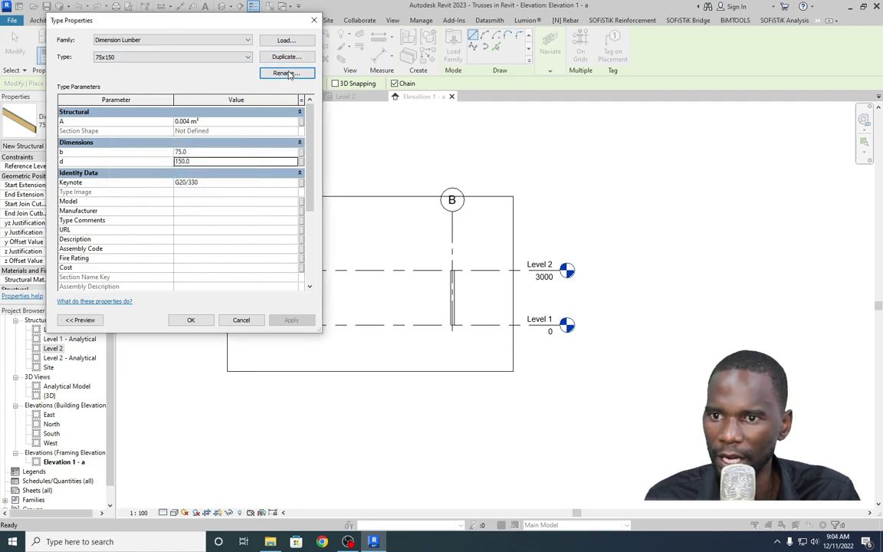
pyautogui.click(191, 320)
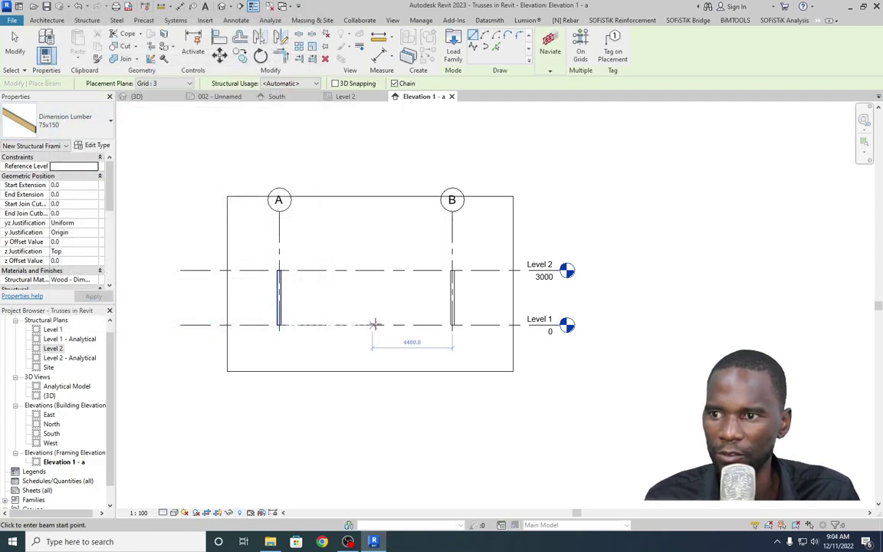
# Place a horizontal beam at Level 2 from the column top on grid A to the column top on grid B.
pyautogui.scroll(3, 313, 273)
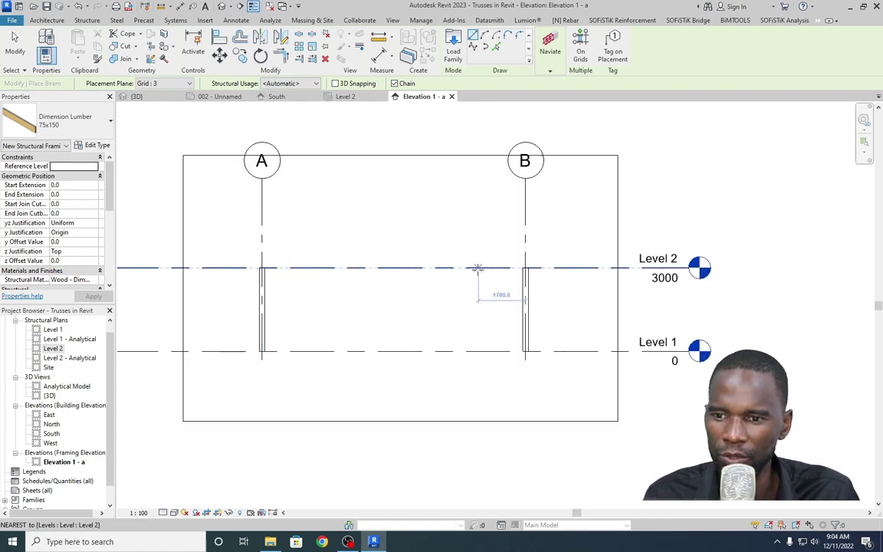
pyautogui.scroll(2, 265, 270)
pyautogui.click(260, 267)
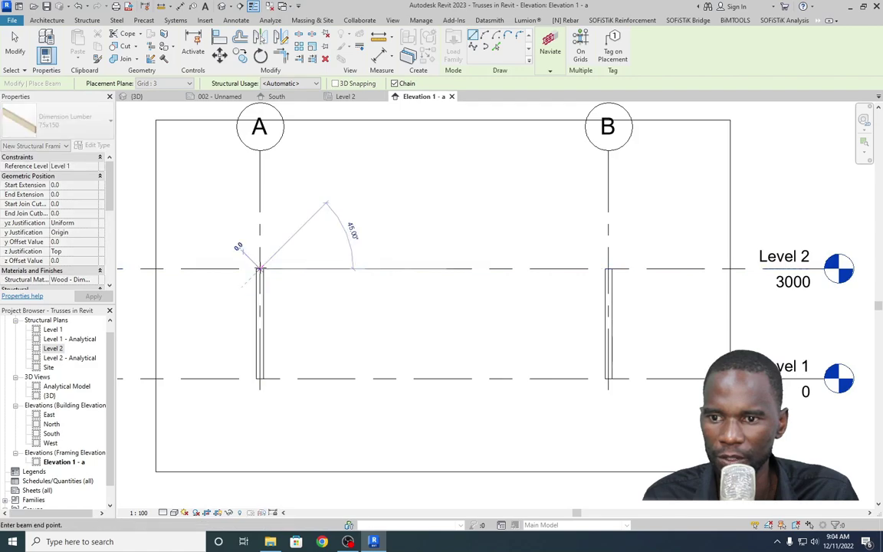
pyautogui.click(608, 269)
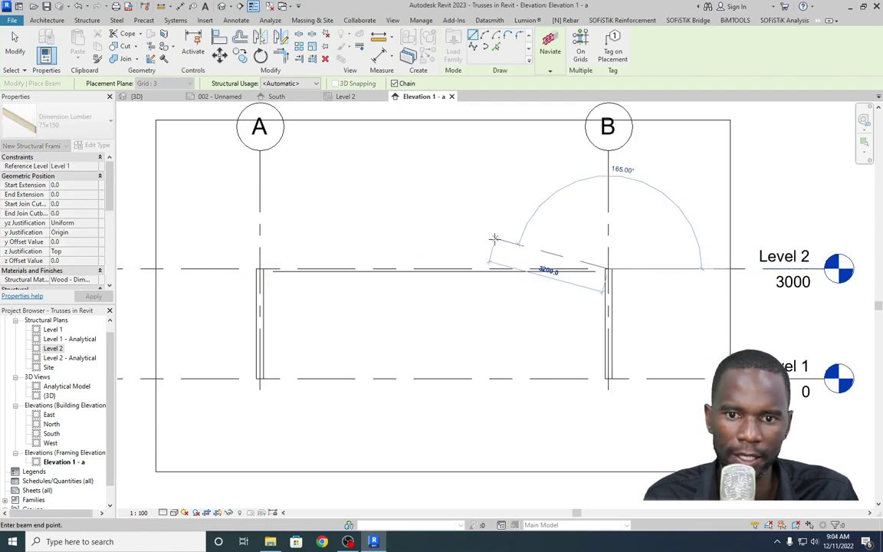
pyautogui.rightClick(333, 192)
pyautogui.click(361, 198)
pyautogui.rightClick(339, 191)
pyautogui.click(364, 199)
pyautogui.scroll(2, 349, 265)
pyautogui.scroll(-3, 312, 275)
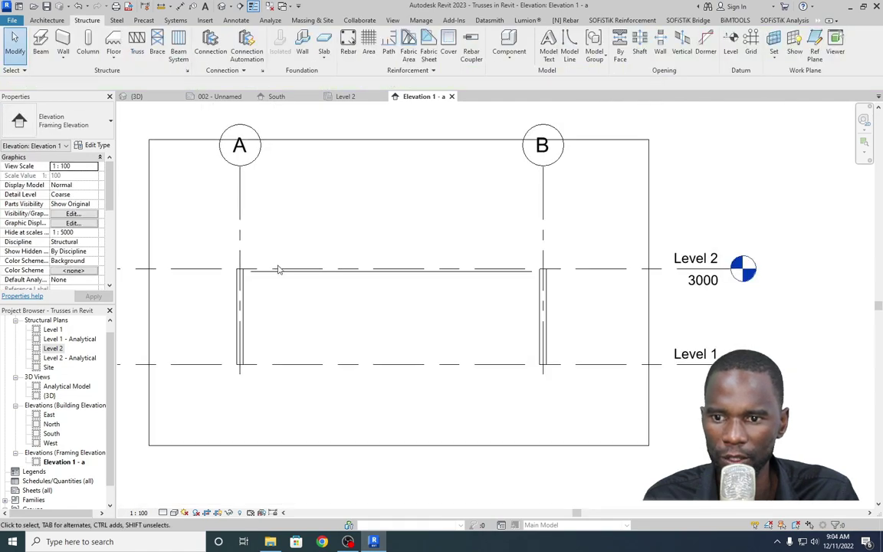
# Set the framing elevation's detail level to Fine and its visual style to Shaded.
pyautogui.click(163, 513)
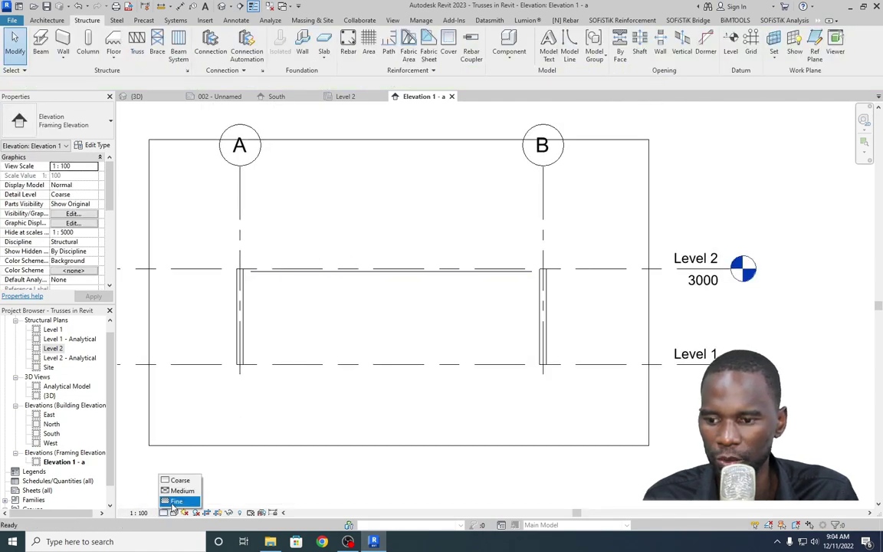
pyautogui.click(173, 500)
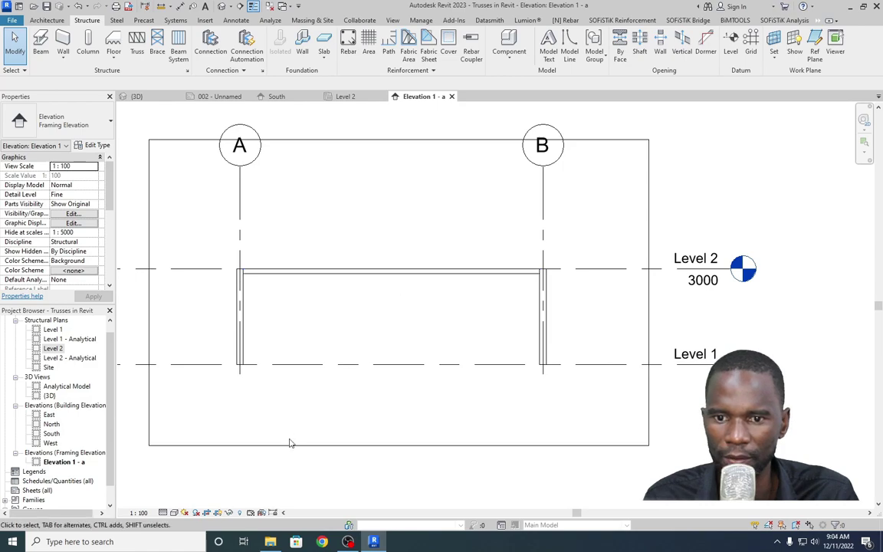
pyautogui.click(175, 513)
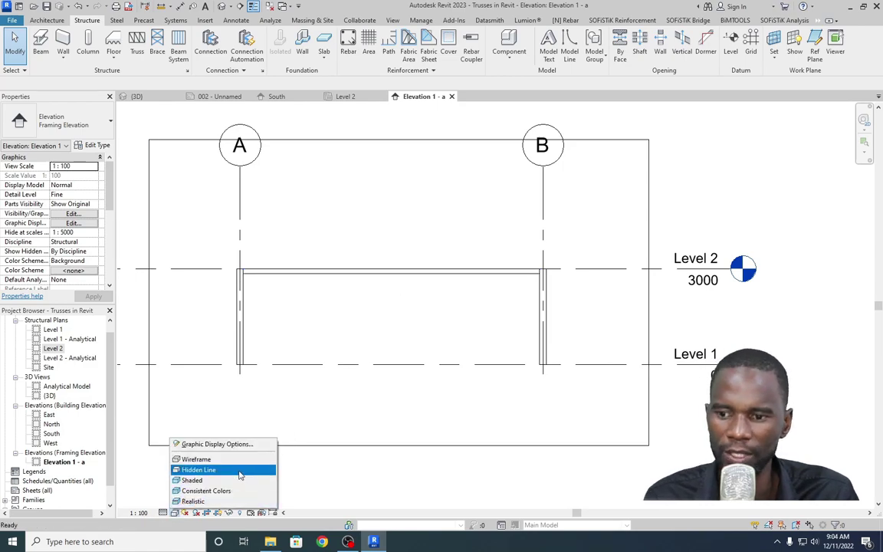
pyautogui.click(195, 479)
pyautogui.scroll(1, 375, 280)
pyautogui.scroll(-2, 317, 270)
pyautogui.scroll(2, 284, 273)
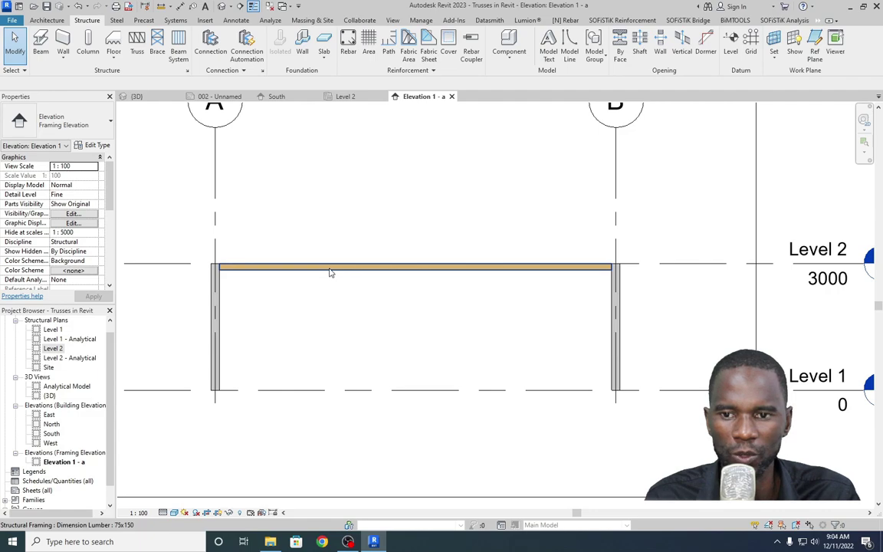
pyautogui.scroll(-2, 324, 281)
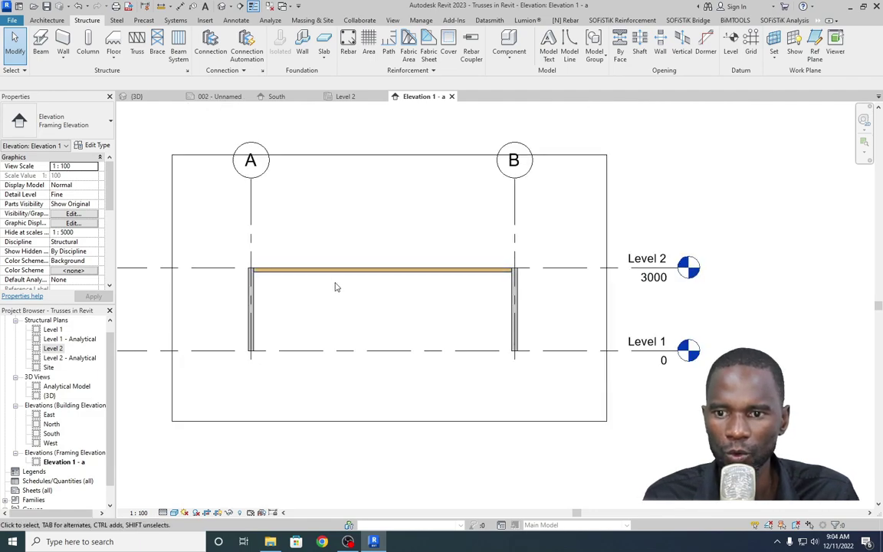
# Set the z Offset Value of the horizontal lumber beam to 150 so it rests on the column tops.
pyautogui.click(334, 273)
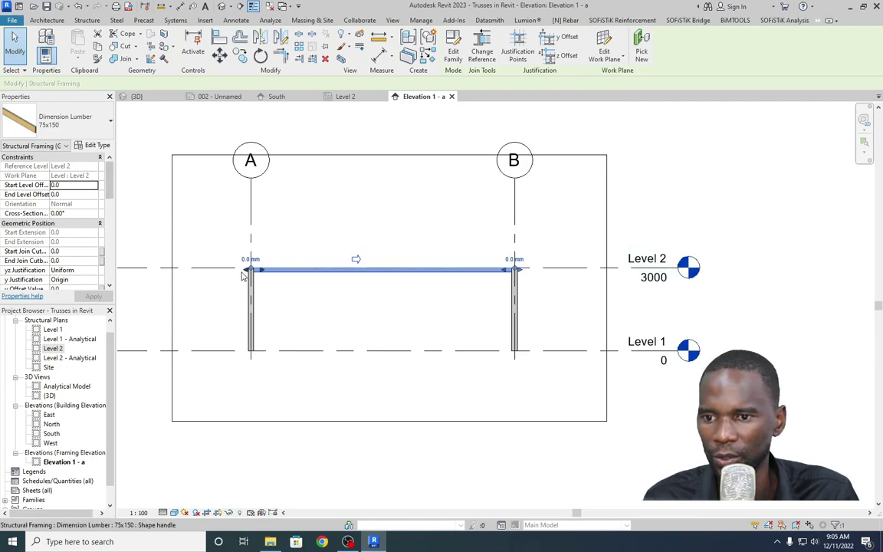
pyautogui.scroll(-3, 55, 232)
pyautogui.scroll(-3, 55, 232)
pyautogui.scroll(3, 65, 235)
pyautogui.click(75, 232)
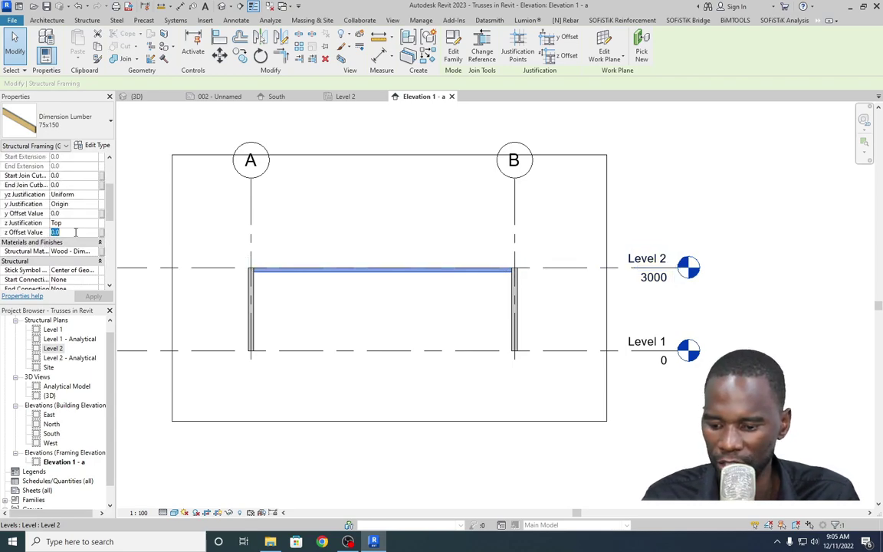
pyautogui.write('150')
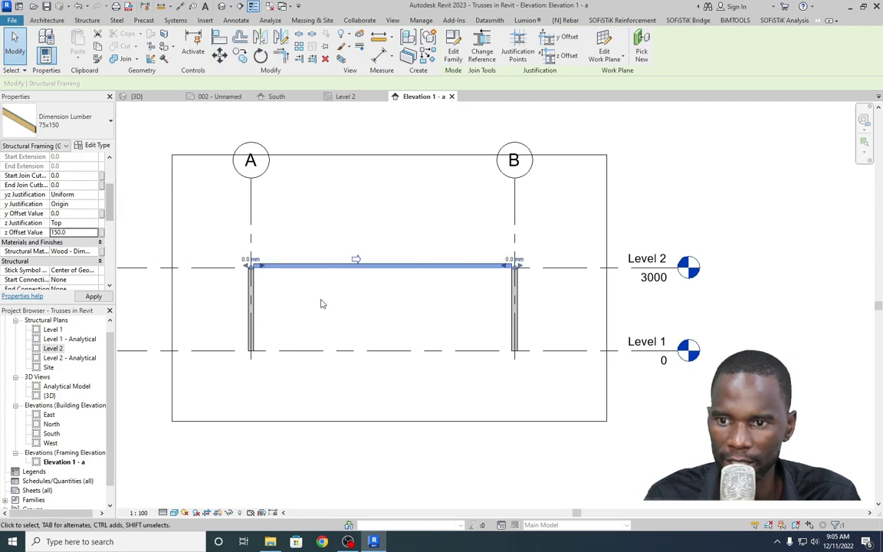
pyautogui.click(432, 289)
# Stretch the beam's end at grid B outward so it overhangs the outer face of the column.
pyautogui.scroll(2, 491, 284)
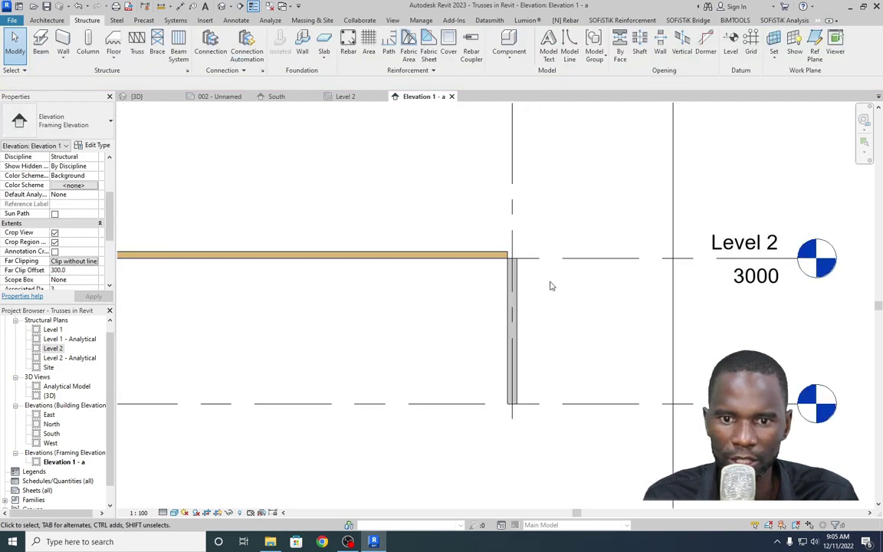
pyautogui.scroll(-3, 556, 286)
pyautogui.scroll(4, 492, 264)
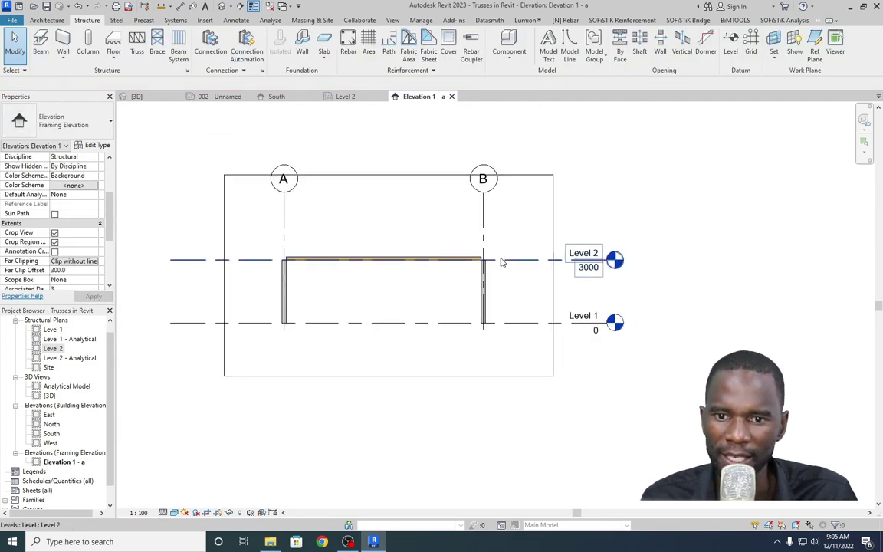
pyautogui.click(473, 265)
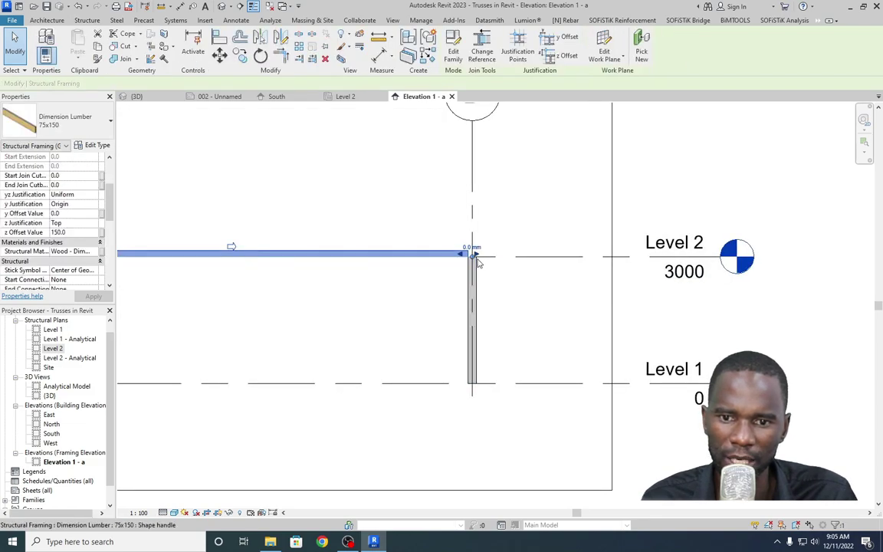
pyautogui.scroll(3, 476, 259)
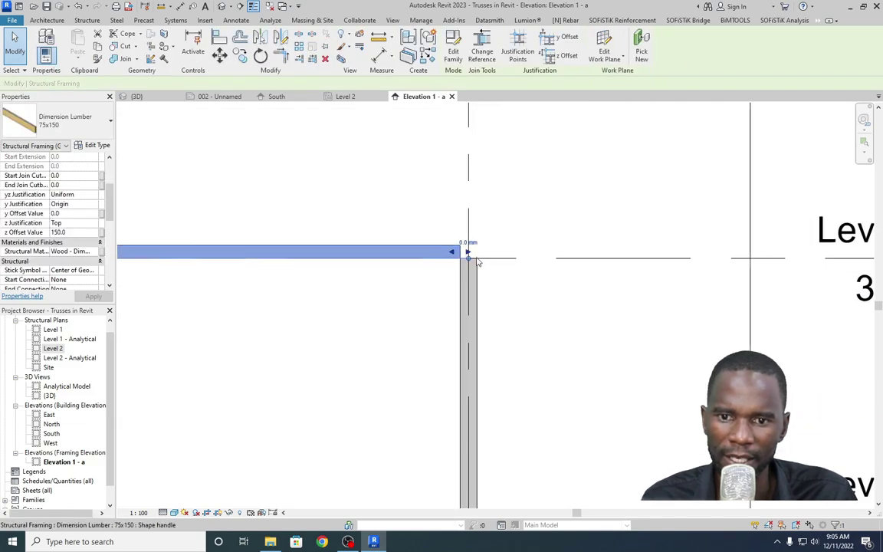
pyautogui.moveTo(463, 250); pyautogui.dragTo(511, 252)
pyautogui.scroll(-2, 483, 276)
pyautogui.press('Escape')
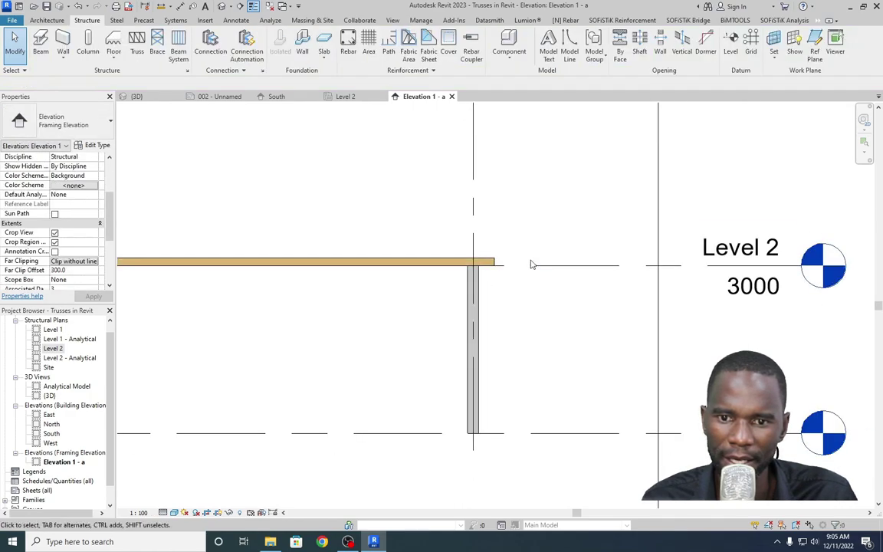
# Stretch the beam's other end outward past the column on grid A to form an overhang.
pyautogui.scroll(-3, 266, 266)
pyautogui.moveTo(196, 266); pyautogui.dragTo(176, 253)
pyautogui.click(583, 283)
pyautogui.scroll(2, 513, 264)
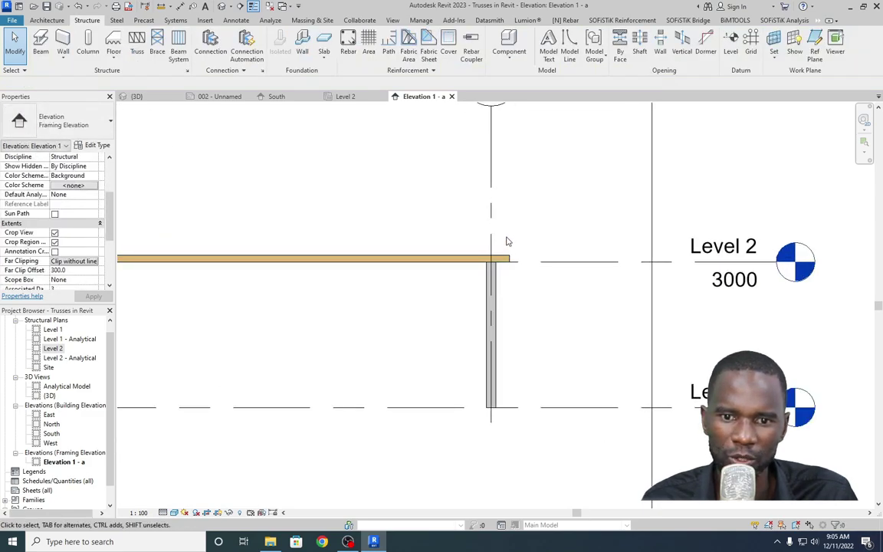
pyautogui.scroll(-4, 507, 264)
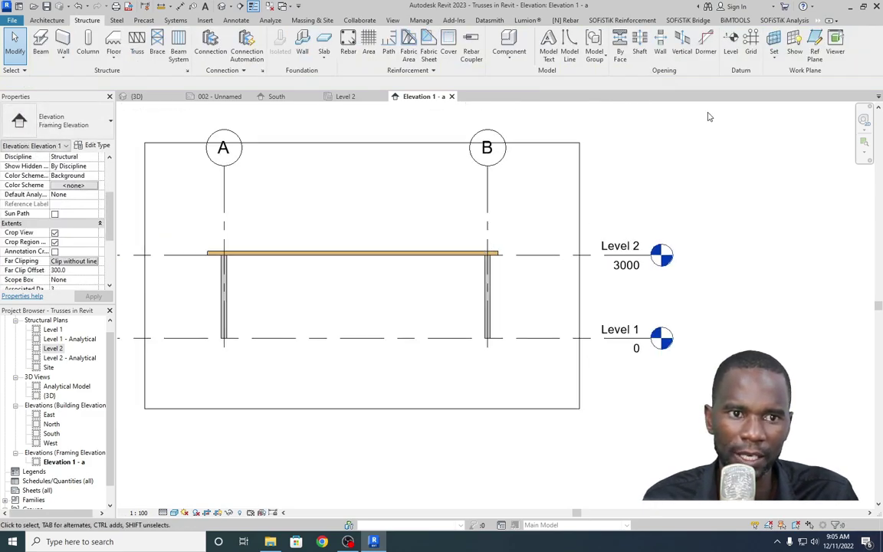
# Draw a short vertical reference plane across Level 2, about 598 mm outside grid B and beyond the beam end.
pyautogui.click(815, 51)
pyautogui.click(503, 229)
pyautogui.scroll(3, 511, 236)
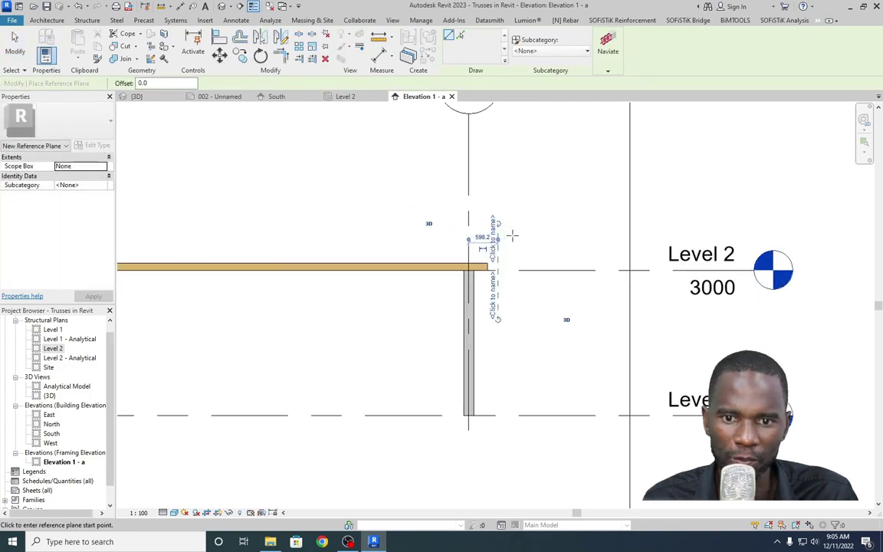
pyautogui.rightClick(494, 181)
pyautogui.click(507, 187)
pyautogui.rightClick(506, 164)
pyautogui.click(518, 170)
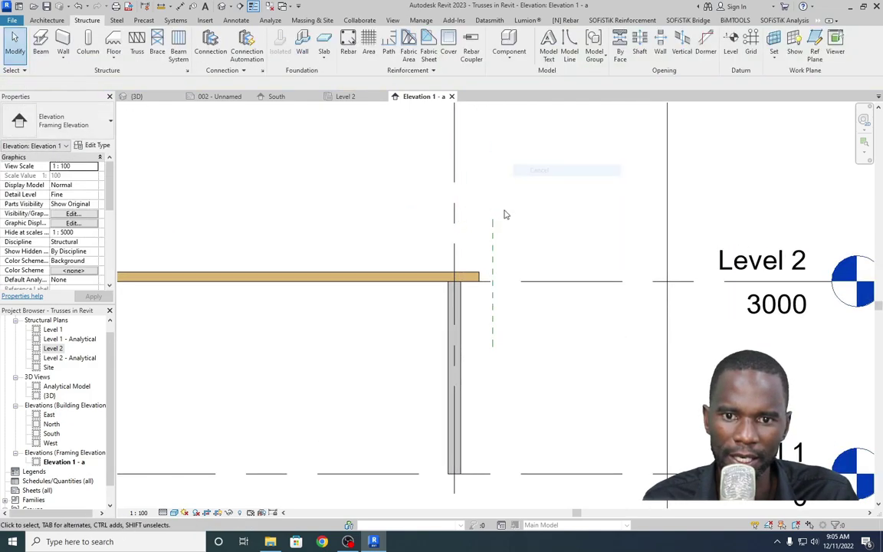
# Set the reference plane's distance from grid B to 500 mm.
pyautogui.click(493, 235)
pyautogui.scroll(1, 470, 242)
pyautogui.click(473, 240)
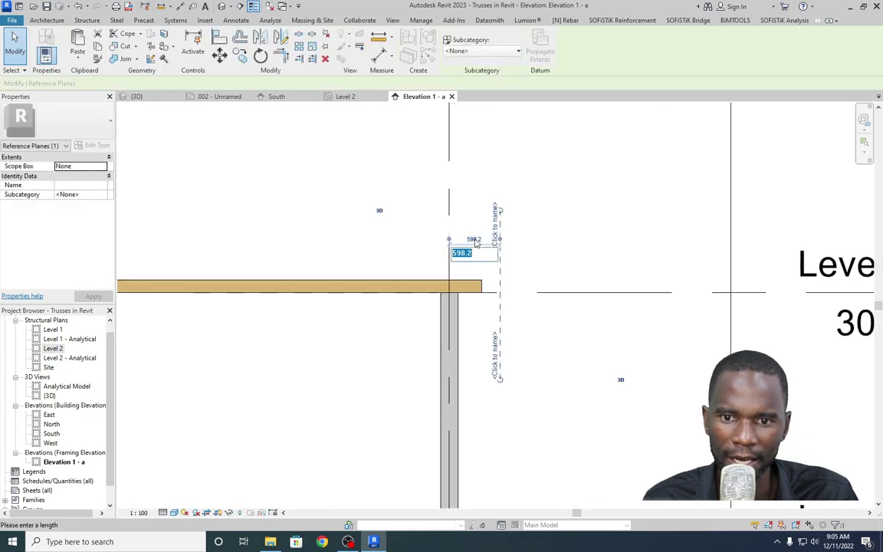
pyautogui.write('5')
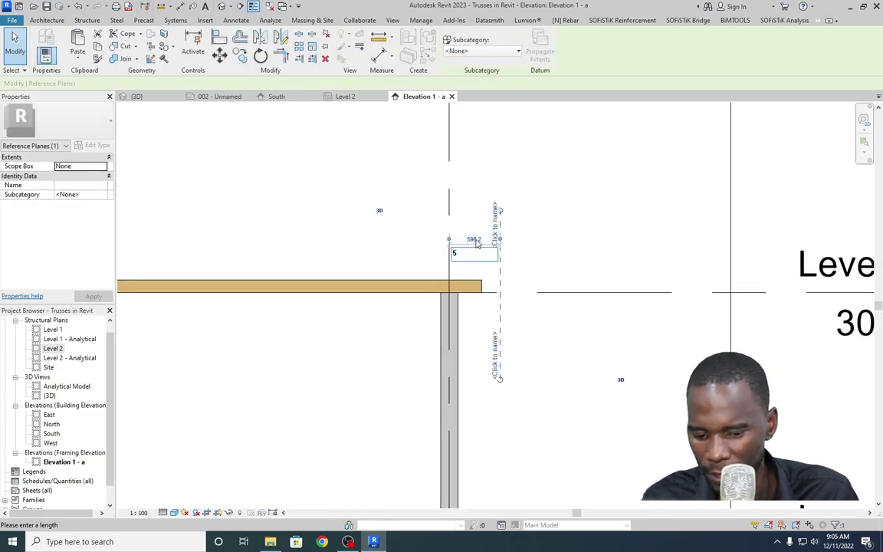
pyautogui.write('00')
pyautogui.press('Return')
pyautogui.press('Escape')
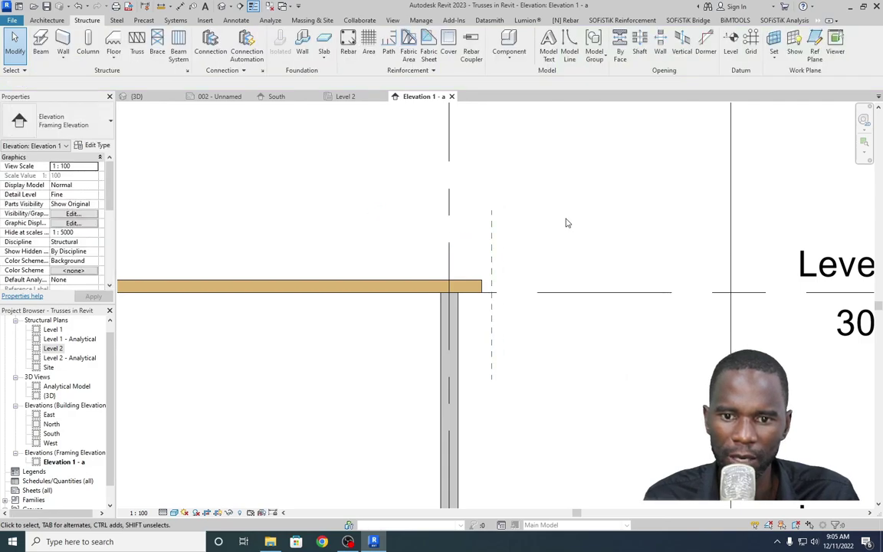
# Mirror a copy of the reference plane outside grid B about a vertical axis midway between grids A and B.
pyautogui.scroll(-2, 519, 243)
pyautogui.click(518, 244)
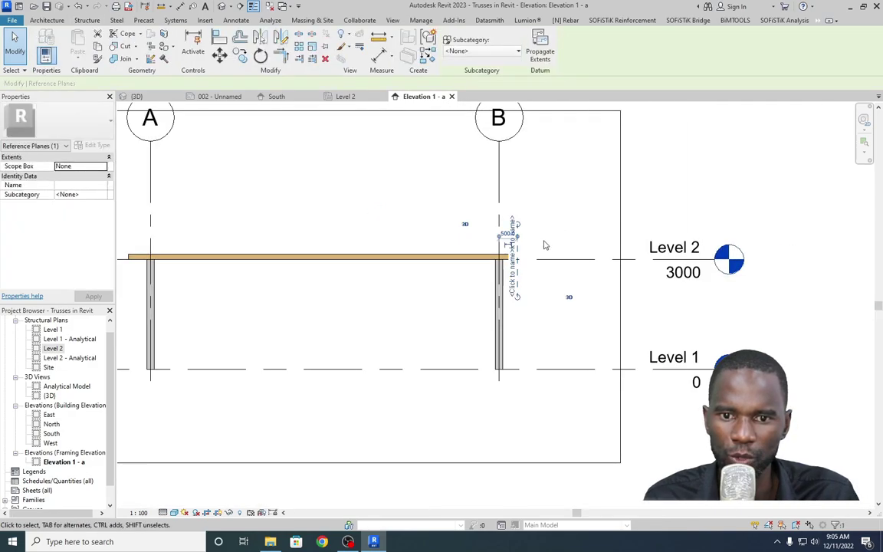
pyautogui.click(281, 37)
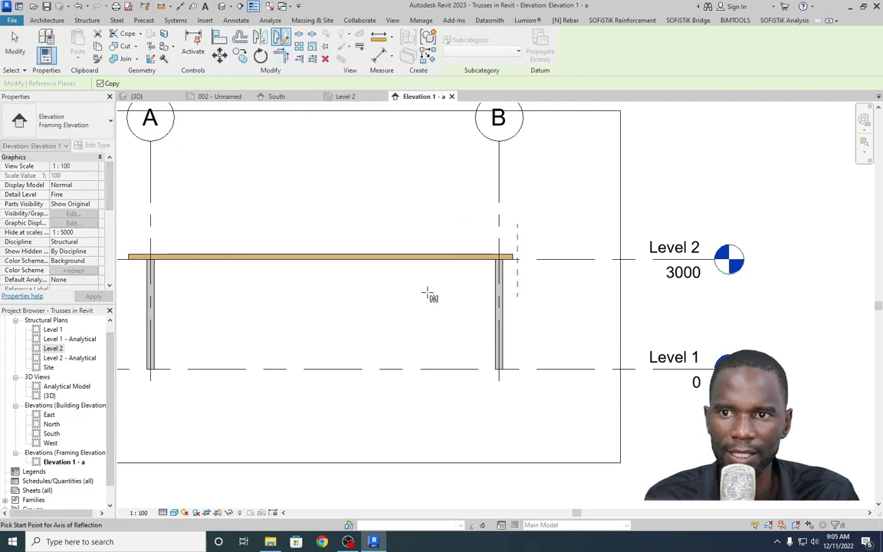
pyautogui.rightClick(498, 191)
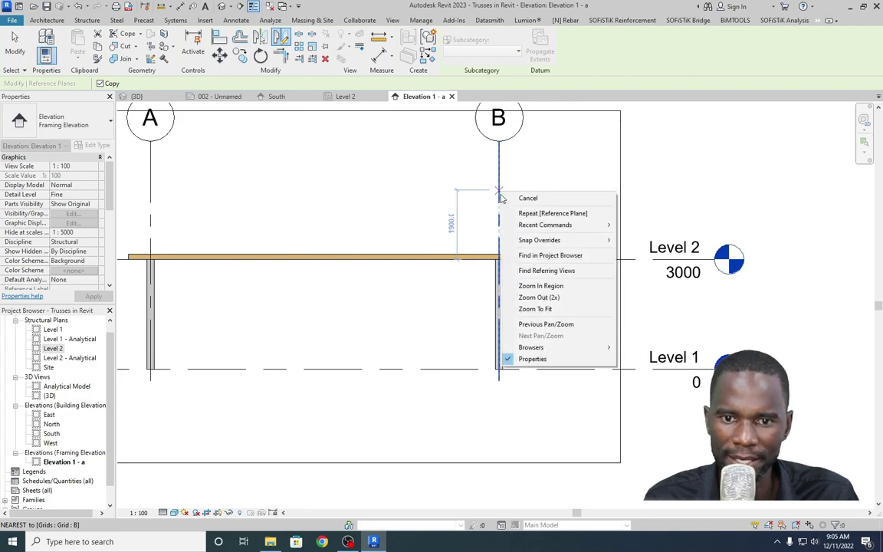
pyautogui.moveTo(567, 243)
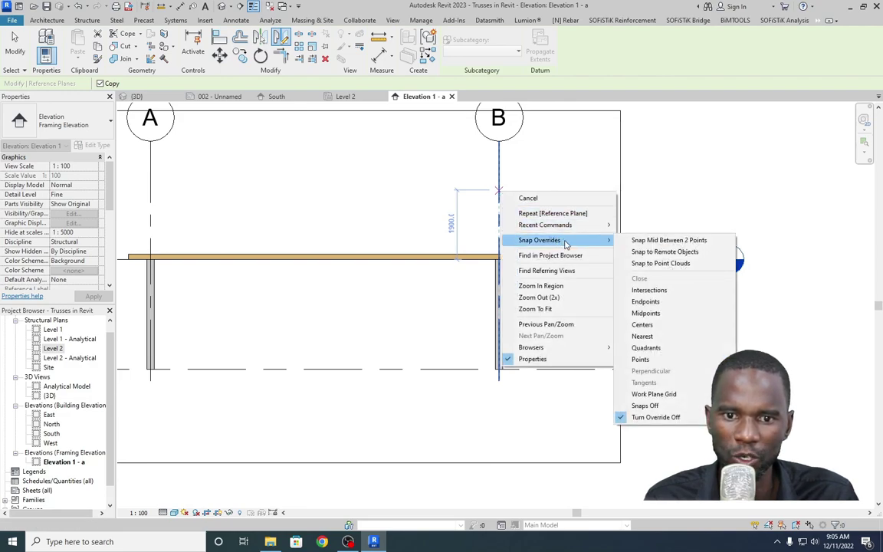
pyautogui.click(670, 241)
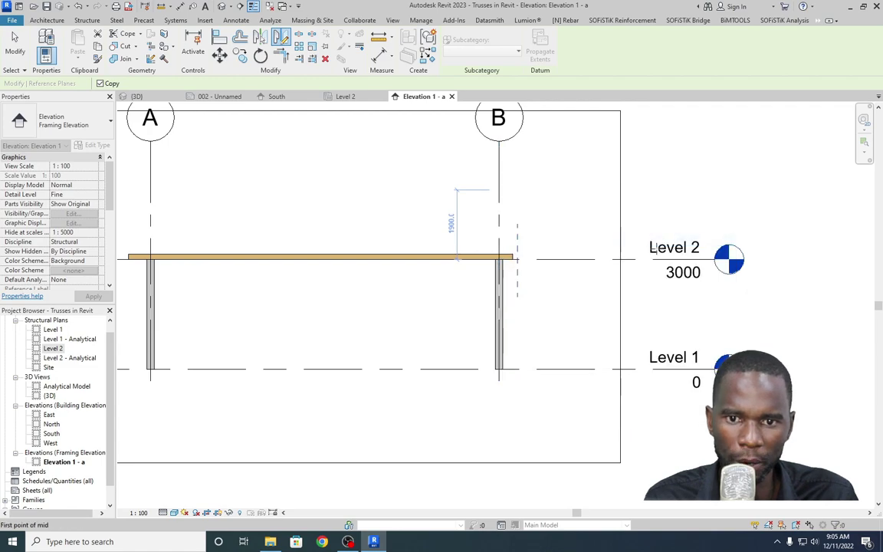
pyautogui.click(499, 195)
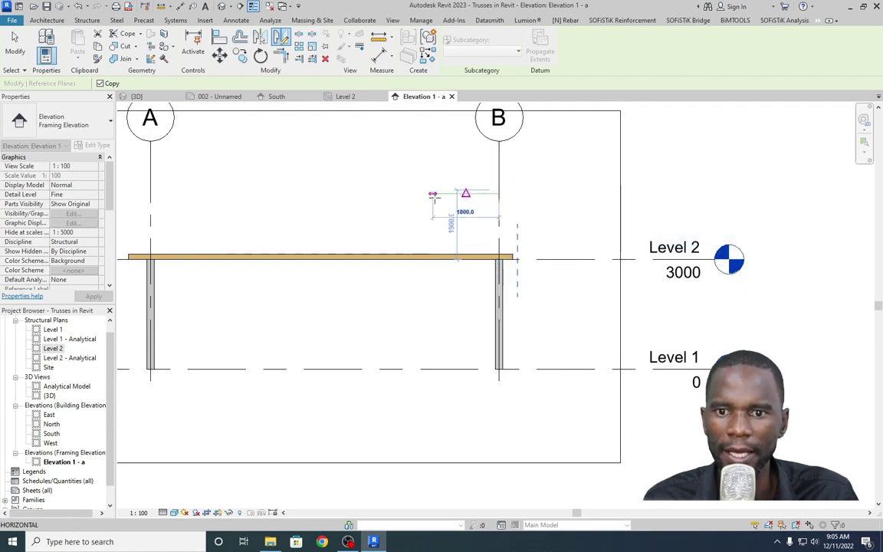
pyautogui.scroll(-1, 435, 203)
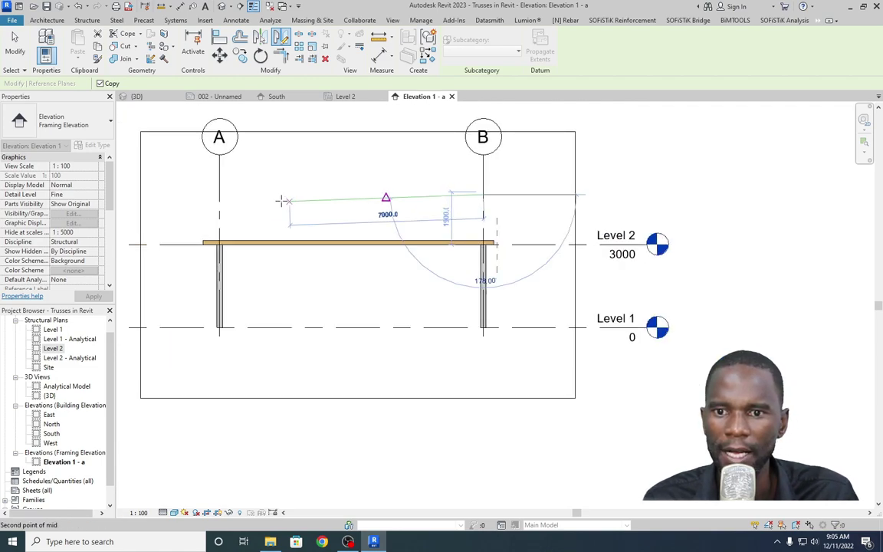
pyautogui.click(220, 194)
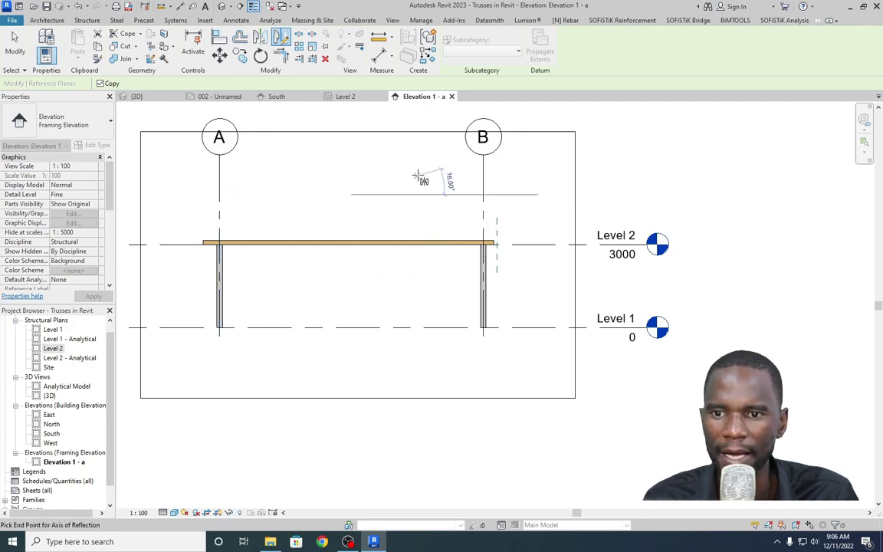
pyautogui.click(352, 271)
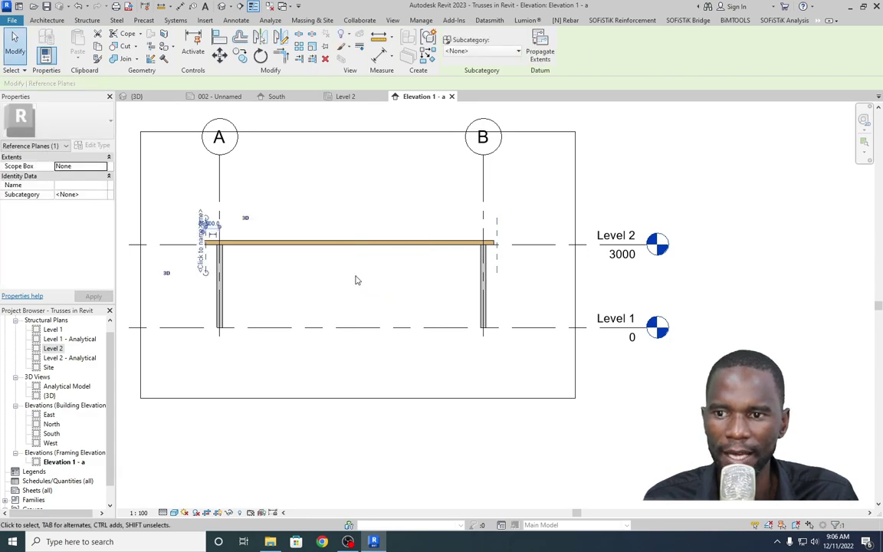
pyautogui.press('Escape')
# Align the beam's end at grid A to the reference plane outside that grid.
pyautogui.scroll(5, 215, 261)
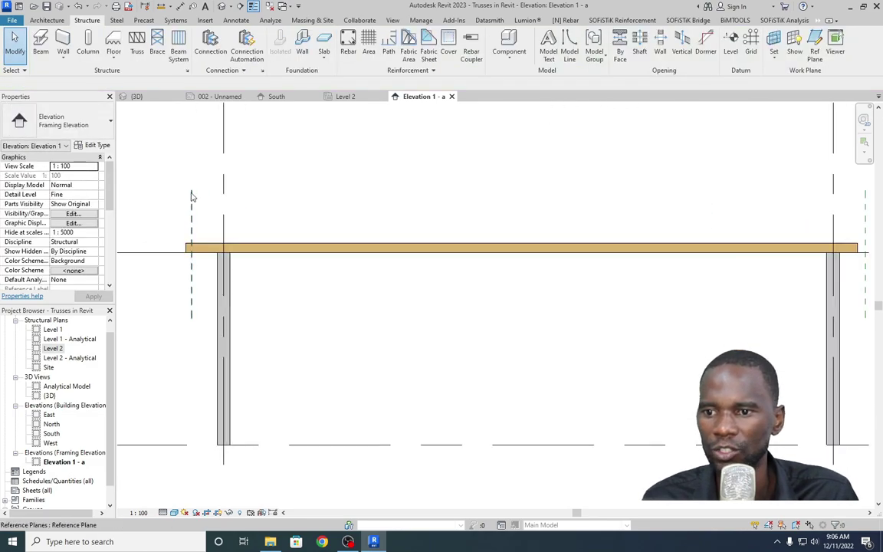
pyautogui.click(184, 245)
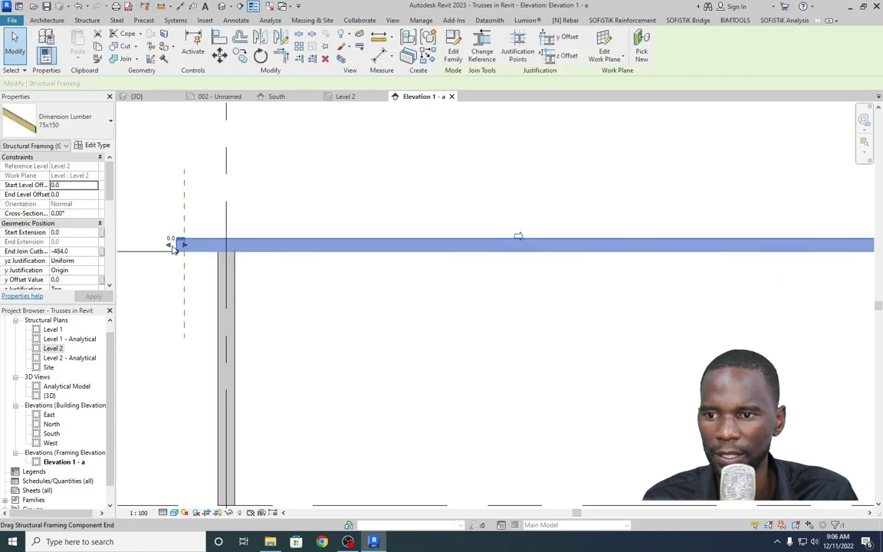
pyautogui.click(183, 248)
pyautogui.click(203, 221)
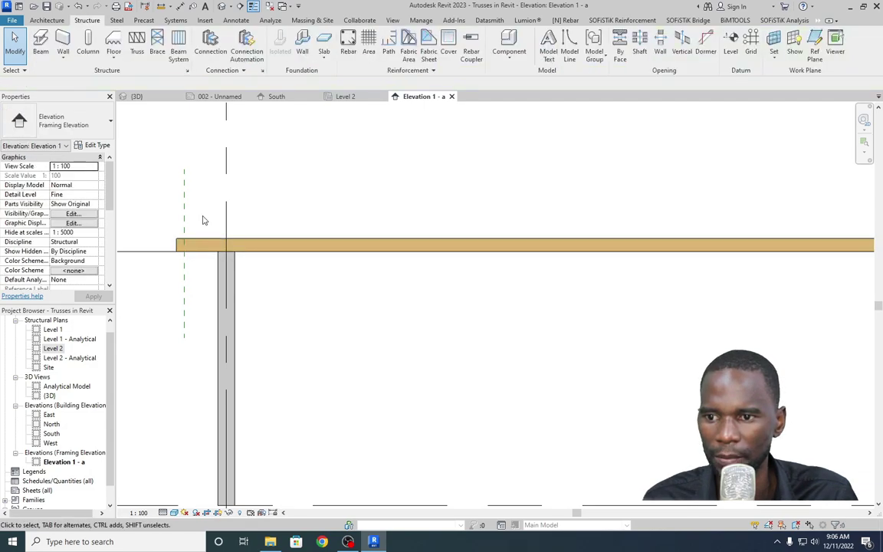
pyautogui.press('l')
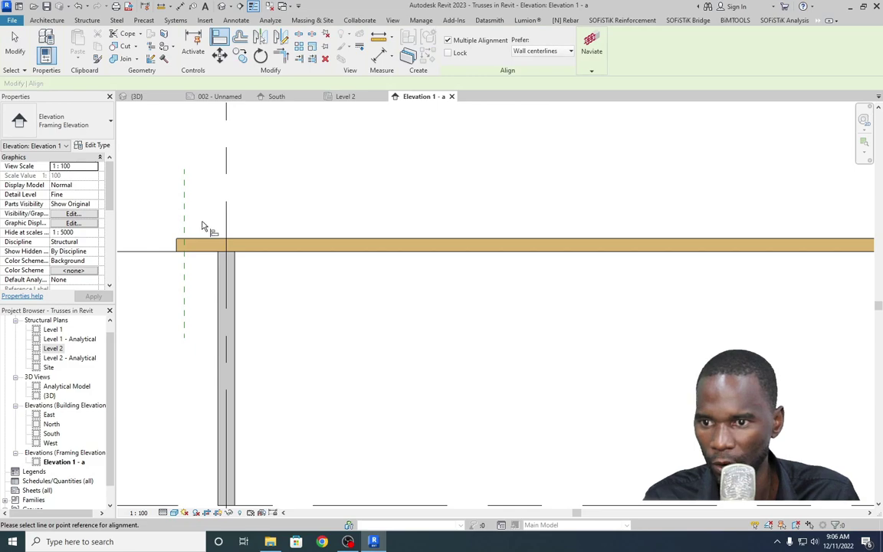
pyautogui.click(186, 227)
pyautogui.click(182, 245)
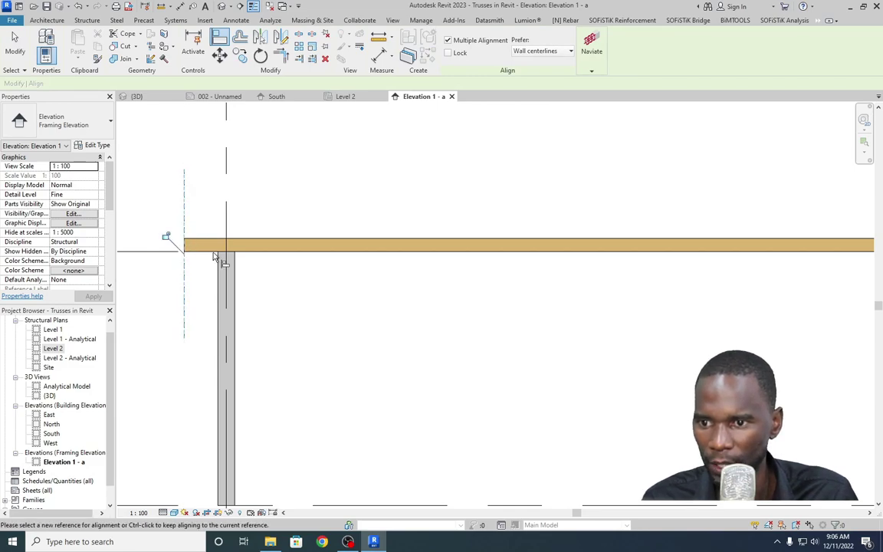
# Align the beam's end at grid B to the reference plane outside that grid and finish aligning.
pyautogui.scroll(-5, 290, 246)
pyautogui.scroll(8, 459, 251)
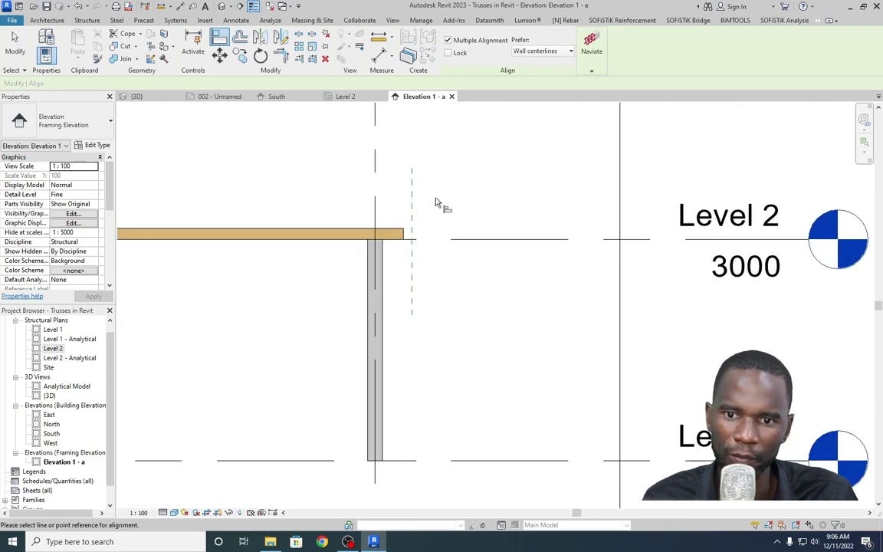
pyautogui.click(412, 213)
pyautogui.click(407, 235)
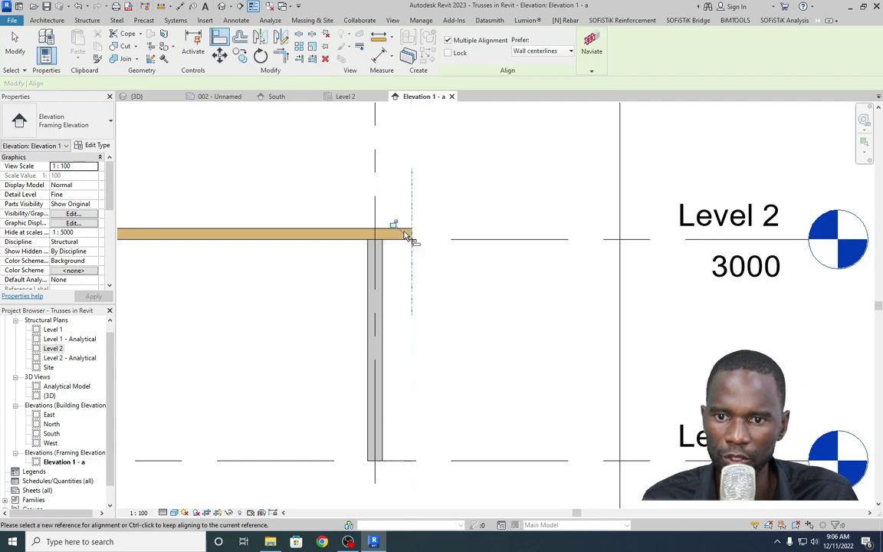
pyautogui.scroll(-5, 506, 230)
pyautogui.scroll(2, 362, 245)
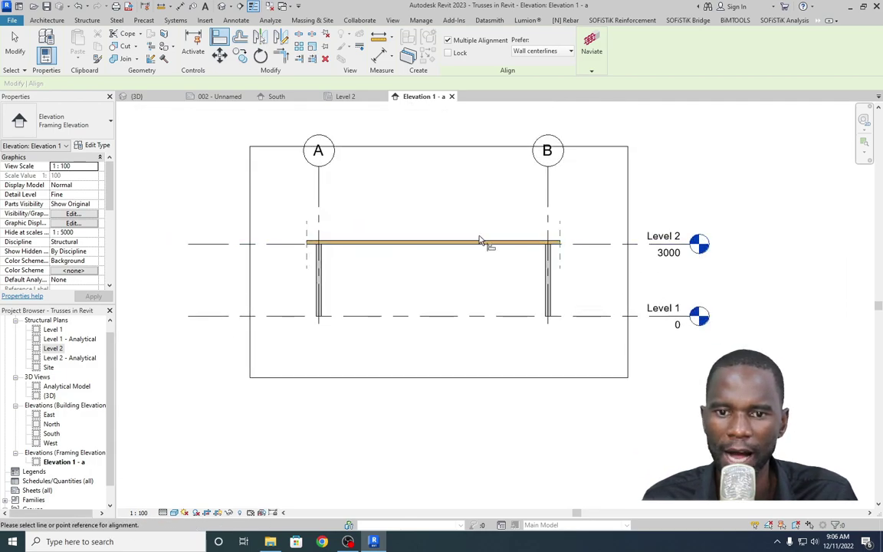
pyautogui.rightClick(434, 179)
pyautogui.click(443, 184)
pyautogui.rightClick(438, 177)
pyautogui.click(445, 182)
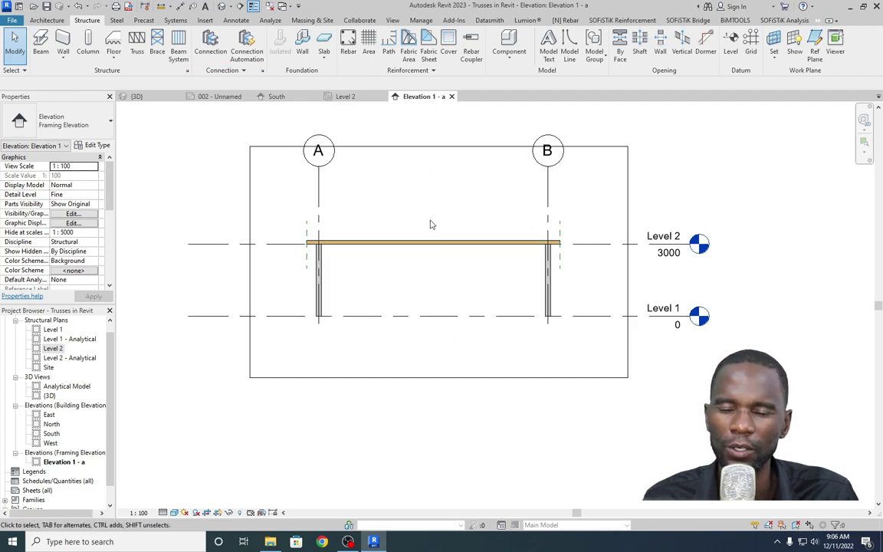
# Draw a vertical thin detail line 1100 mm upward from the beam's midpoint.
pyautogui.click(236, 20)
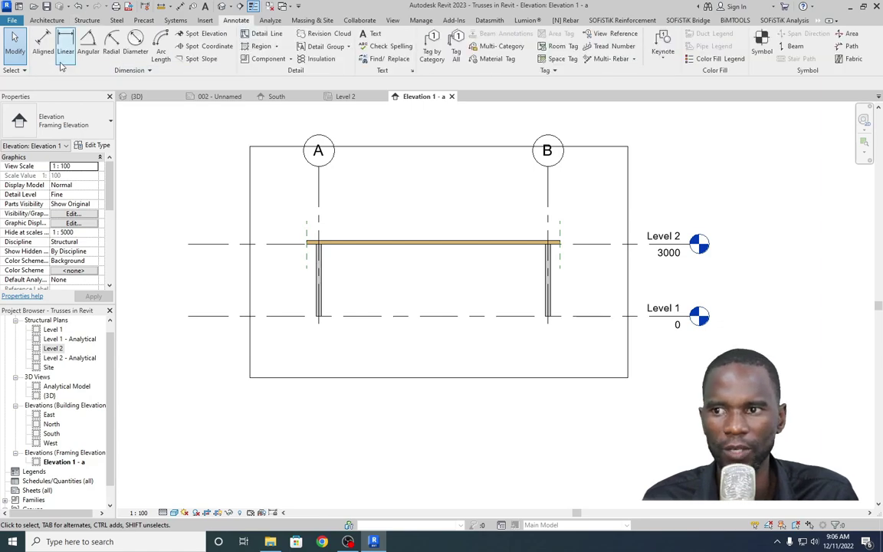
pyautogui.click(266, 34)
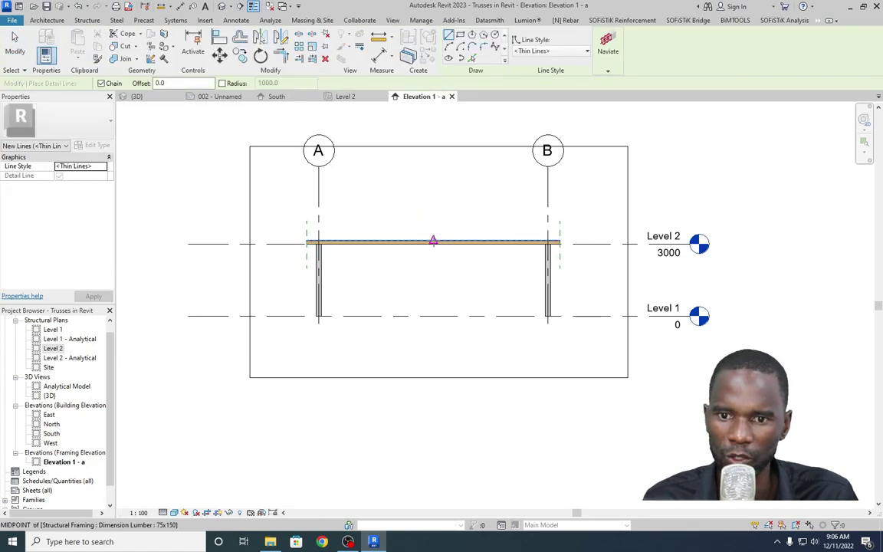
pyautogui.scroll(2, 427, 241)
pyautogui.click(433, 242)
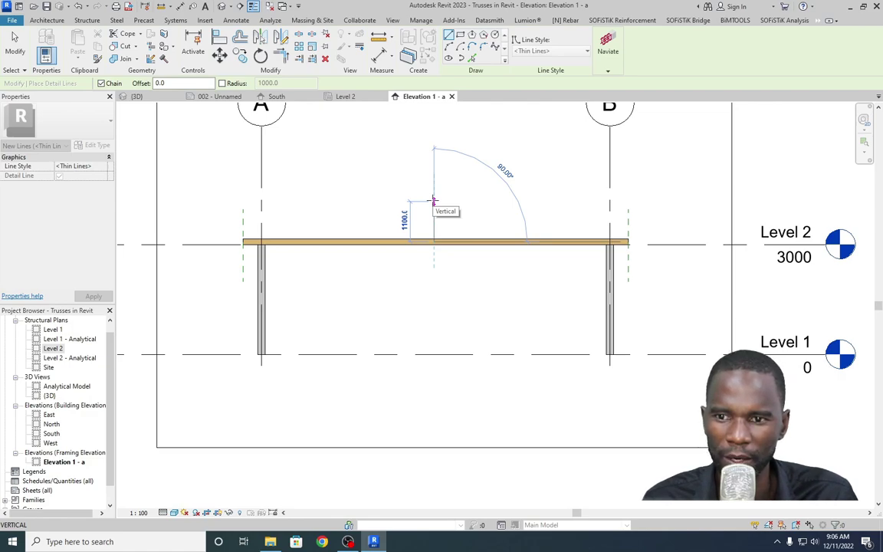
pyautogui.click(433, 201)
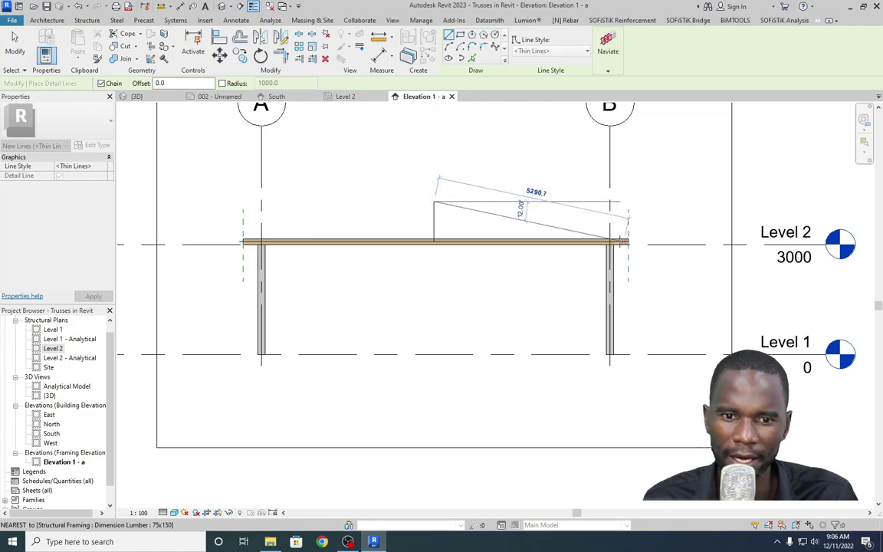
# Draw a sloping detail line about 5138 mm long from the vertical line's top to the beam's top edge, just beyond grid B.
pyautogui.scroll(2, 623, 242)
pyautogui.scroll(2, 625, 242)
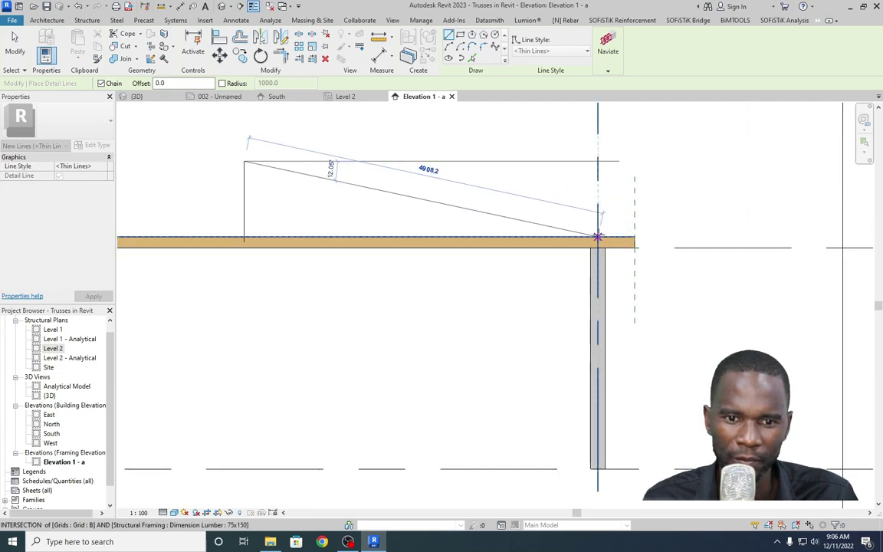
pyautogui.click(598, 237)
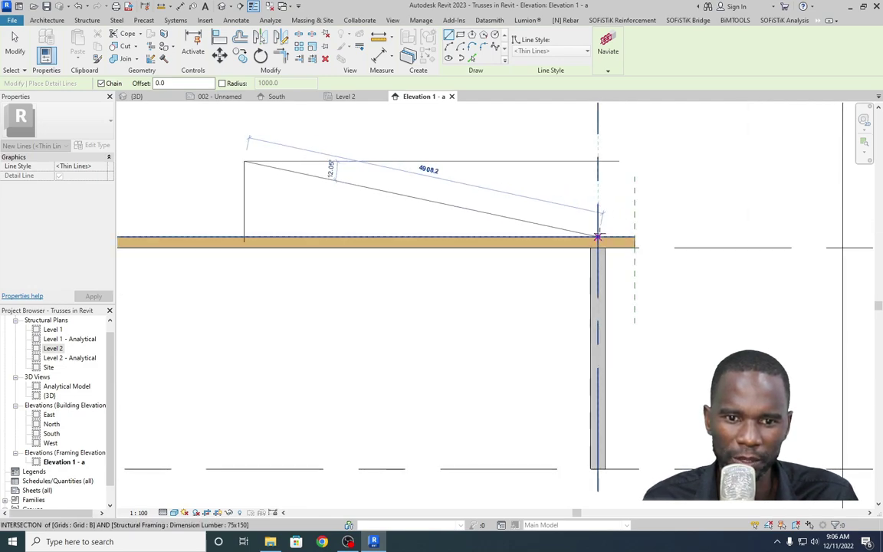
pyautogui.scroll(3, 615, 234)
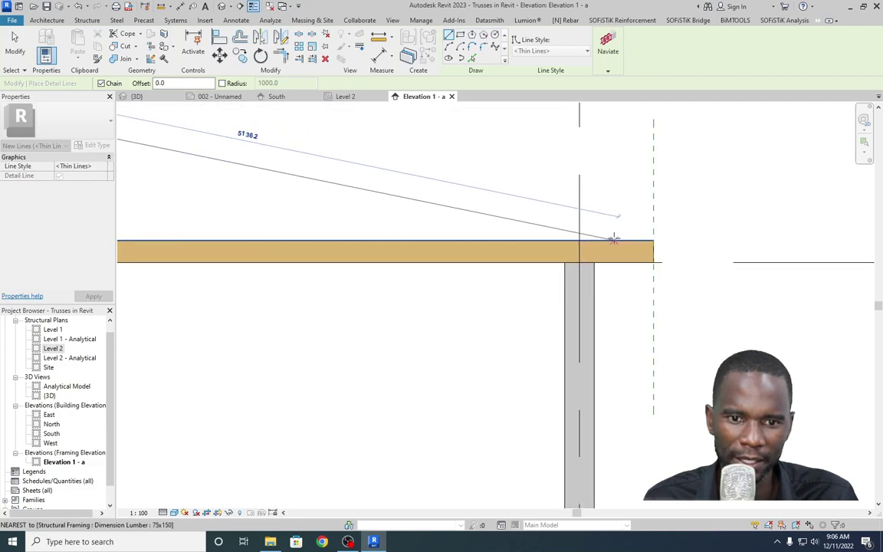
pyautogui.click(614, 238)
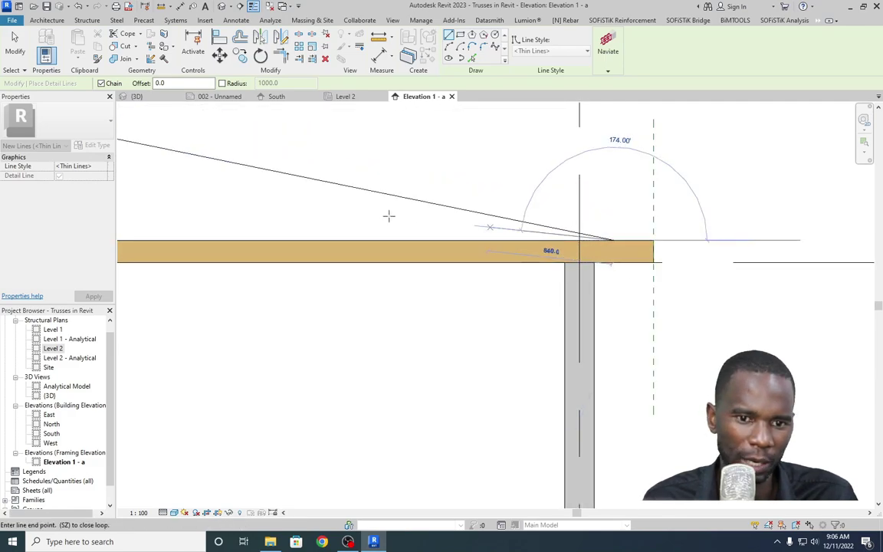
pyautogui.scroll(-4, 644, 240)
pyautogui.rightClick(449, 149)
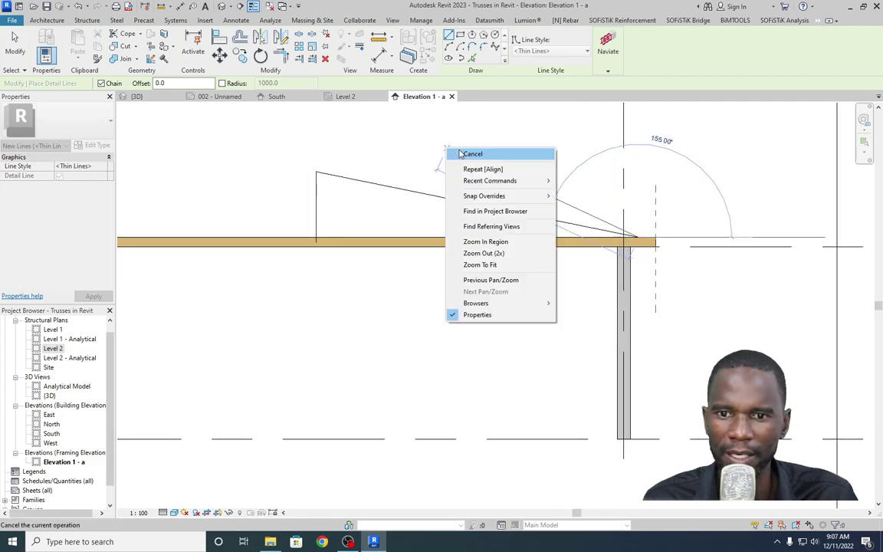
pyautogui.click(460, 153)
pyautogui.rightClick(453, 144)
pyautogui.click(463, 150)
# Offset the central vertical line toward grid B three times in succession, copying it at 1100 mm spacing.
pyautogui.click(316, 217)
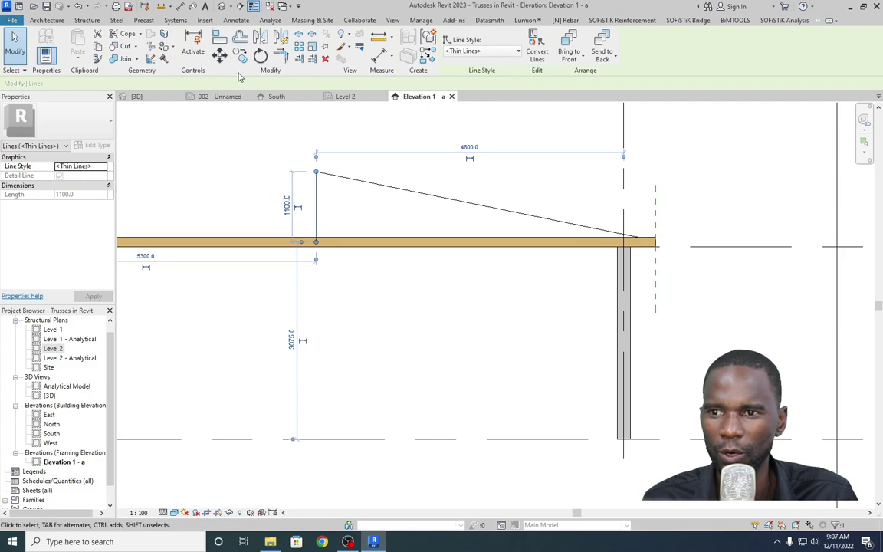
pyautogui.click(240, 38)
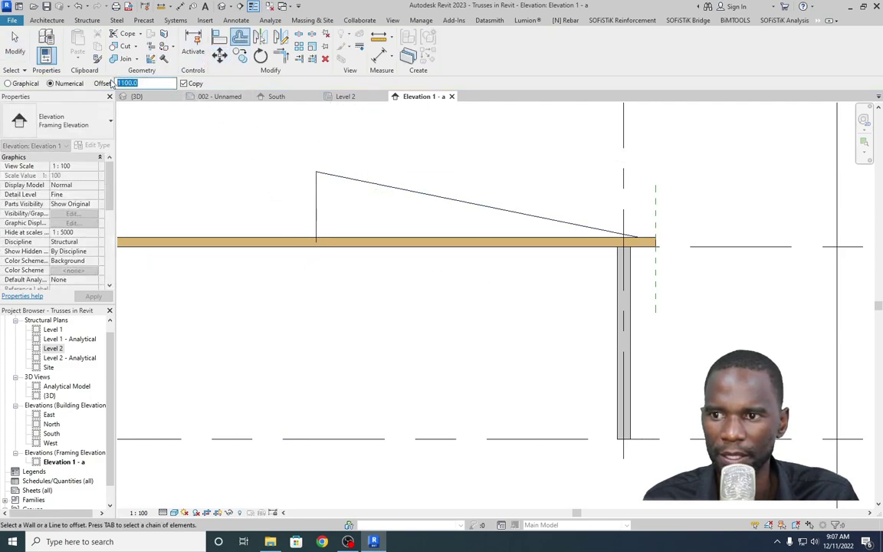
pyautogui.click(321, 215)
pyautogui.click(388, 219)
pyautogui.click(463, 225)
pyautogui.scroll(-2, 313, 245)
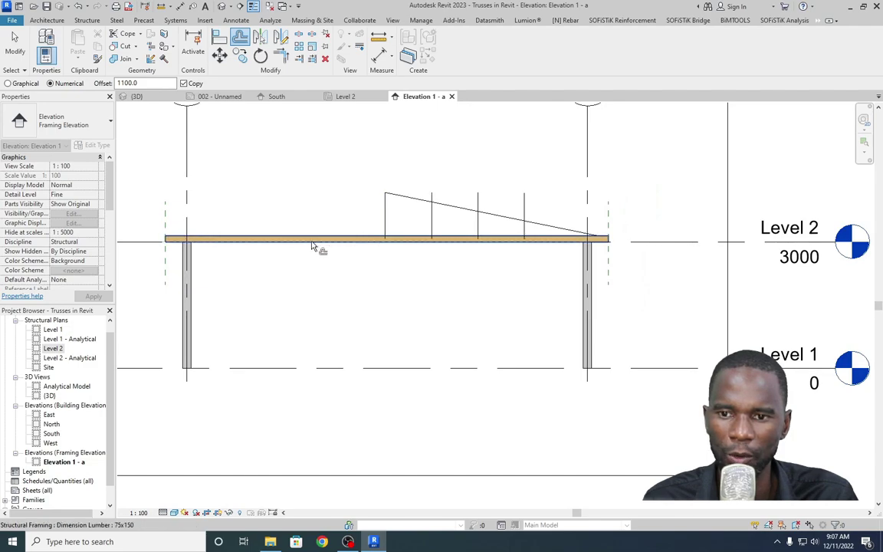
pyautogui.press('Escape')
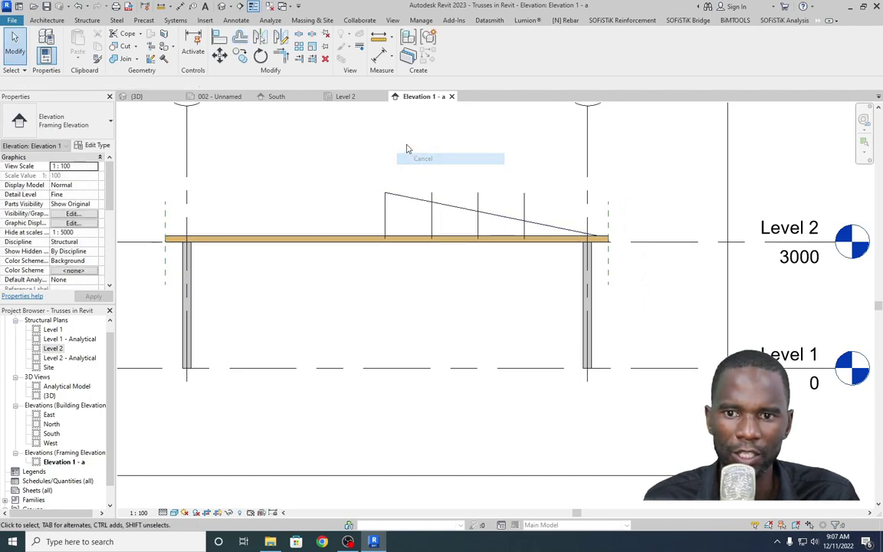
# Draw a diagonal detail line from the central vertical line's base on the beam's top edge to the next vertical's intersection with the sloping line.
pyautogui.scroll(2, 429, 206)
pyautogui.click(429, 228)
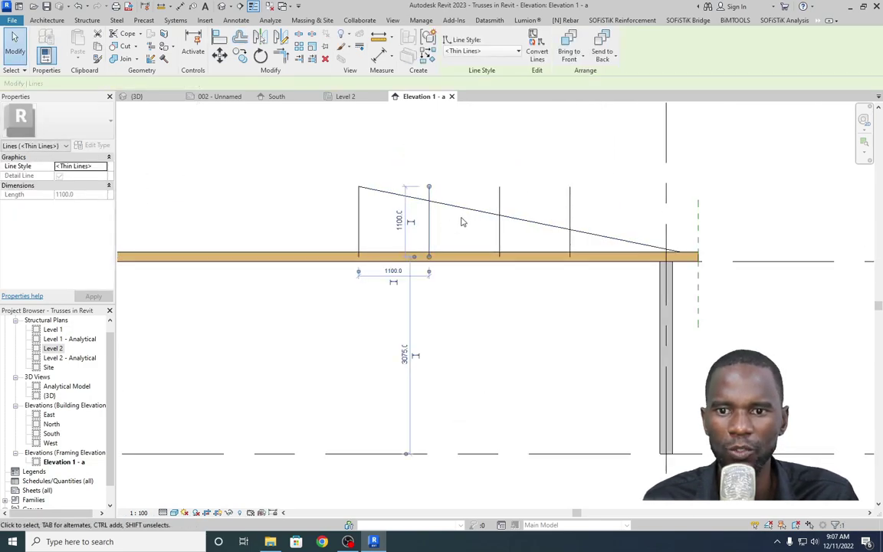
pyautogui.rightClick(455, 154)
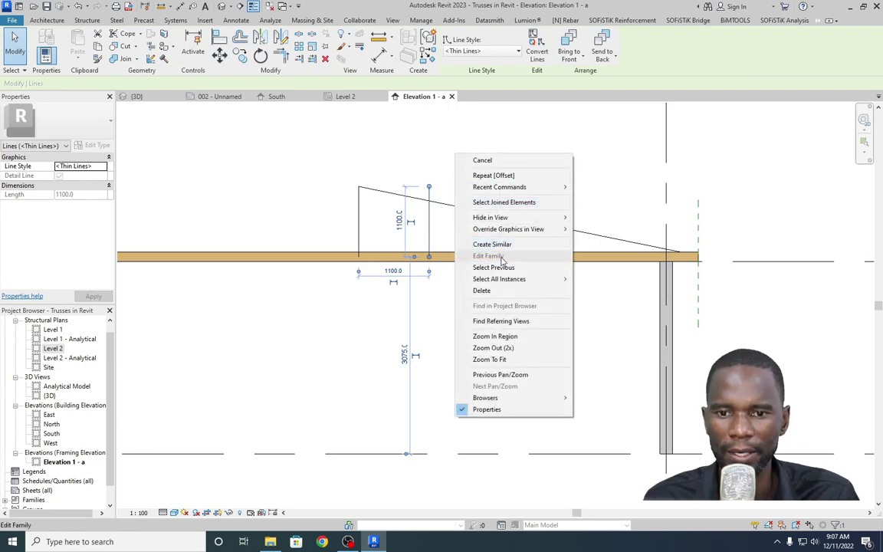
pyautogui.click(469, 243)
pyautogui.scroll(4, 371, 255)
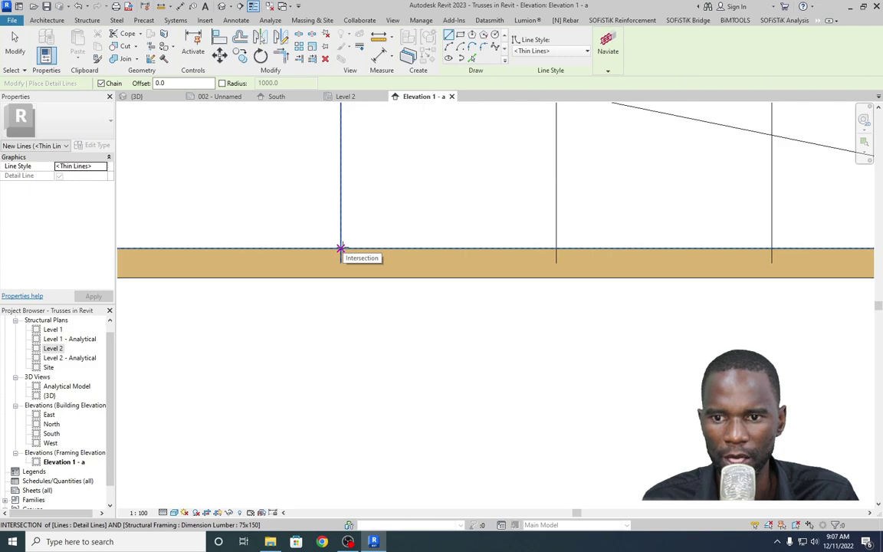
pyautogui.click(341, 248)
pyautogui.scroll(-3, 467, 208)
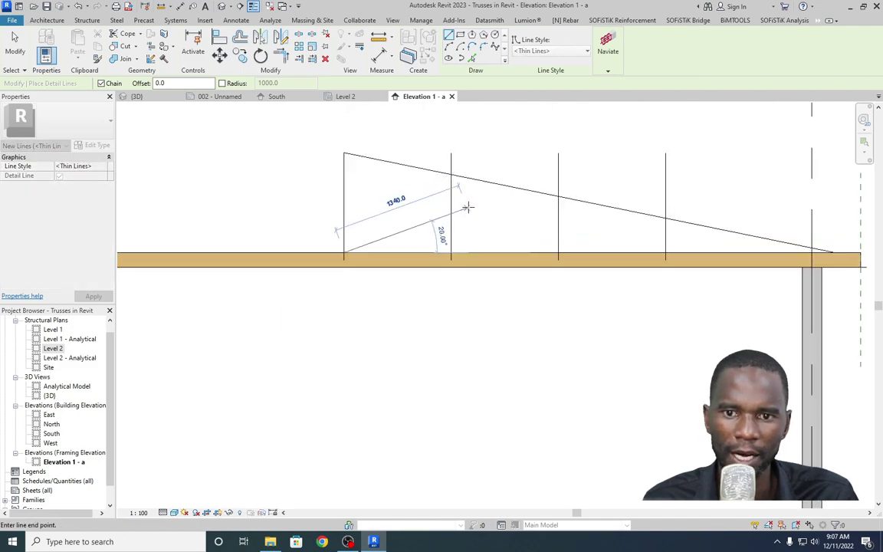
pyautogui.scroll(3, 453, 175)
pyautogui.click(453, 174)
pyautogui.press('Escape')
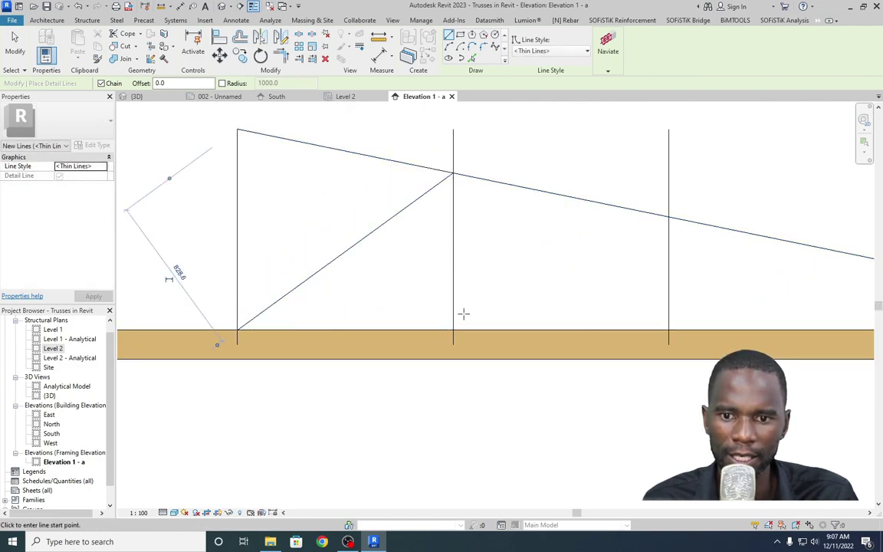
# Draw matching diagonal detail lines in the second and third bays, each rising from the beam's top edge to the sloping line toward grid B.
pyautogui.click(454, 330)
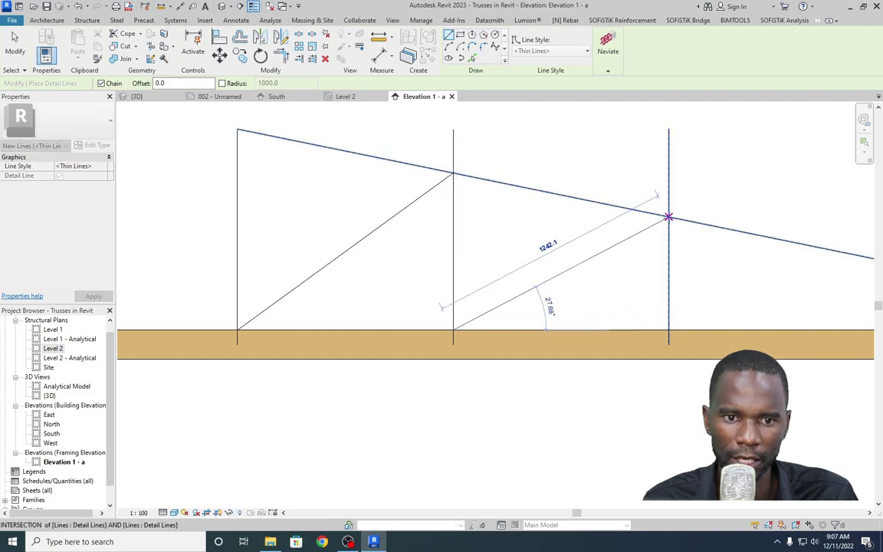
pyautogui.click(669, 218)
pyautogui.scroll(-2, 428, 263)
pyautogui.press('Escape')
pyautogui.click(567, 301)
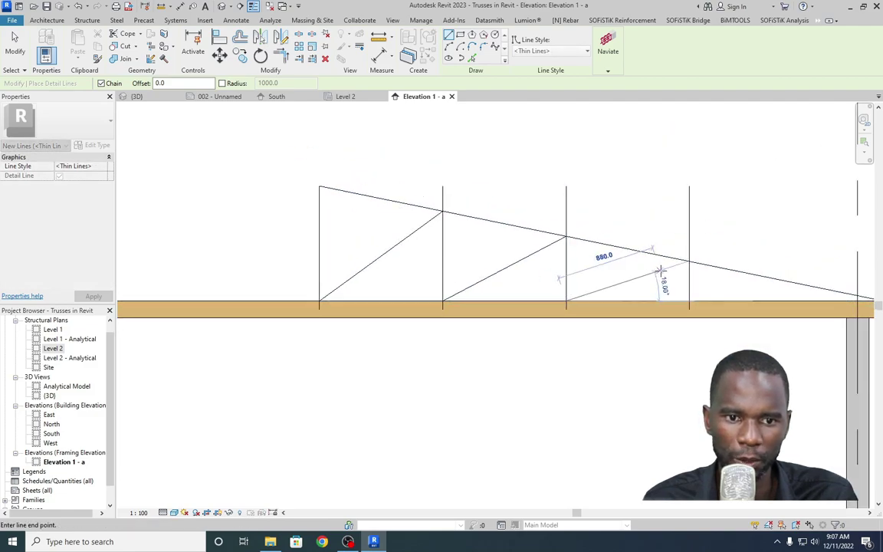
pyautogui.scroll(-3, 479, 262)
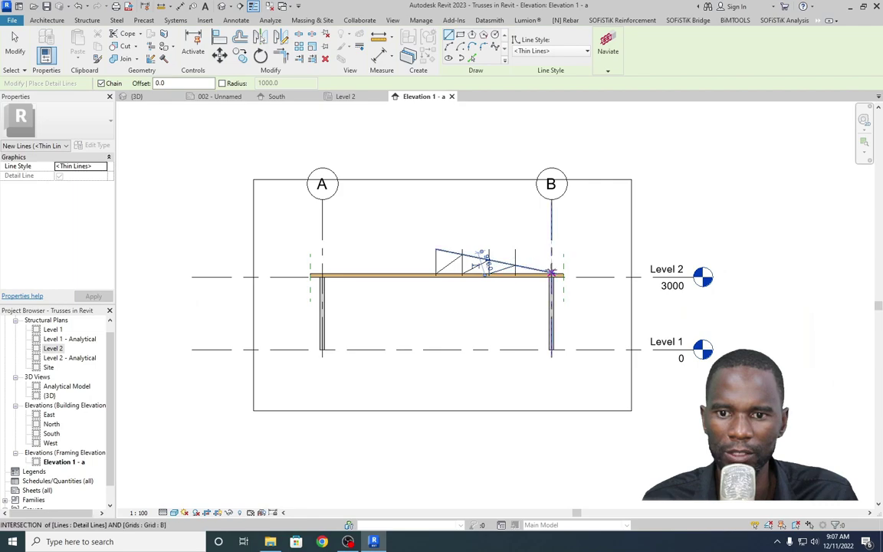
pyautogui.scroll(3, 548, 272)
pyautogui.rightClick(421, 175)
pyautogui.click(429, 180)
pyautogui.press('Escape')
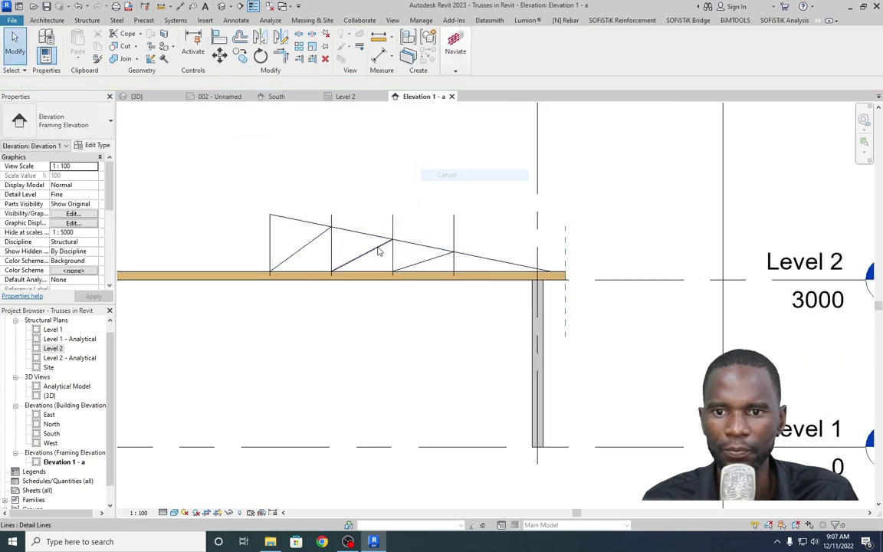
# Place a Dimension Lumber 75x150 beam along the sloping detail line, from the central vertical's top to the line's end beyond grid B.
pyautogui.click(362, 278)
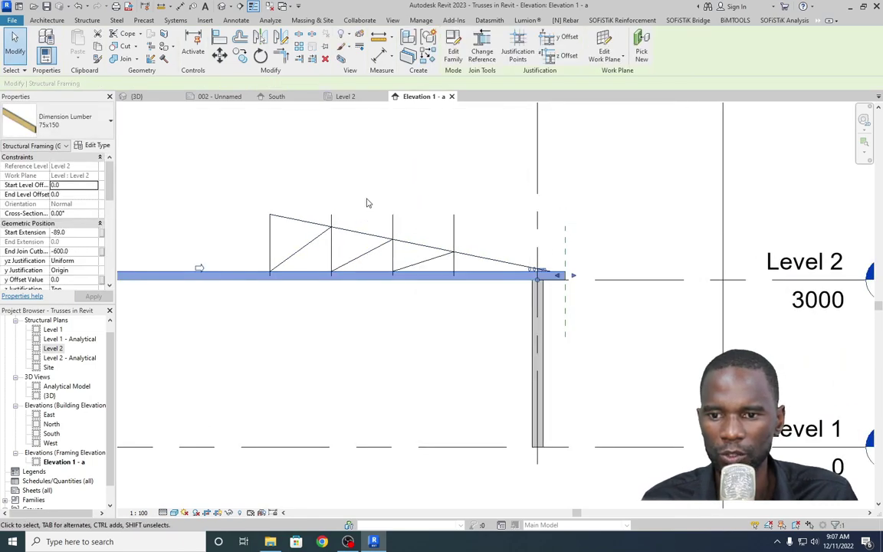
pyautogui.rightClick(300, 155)
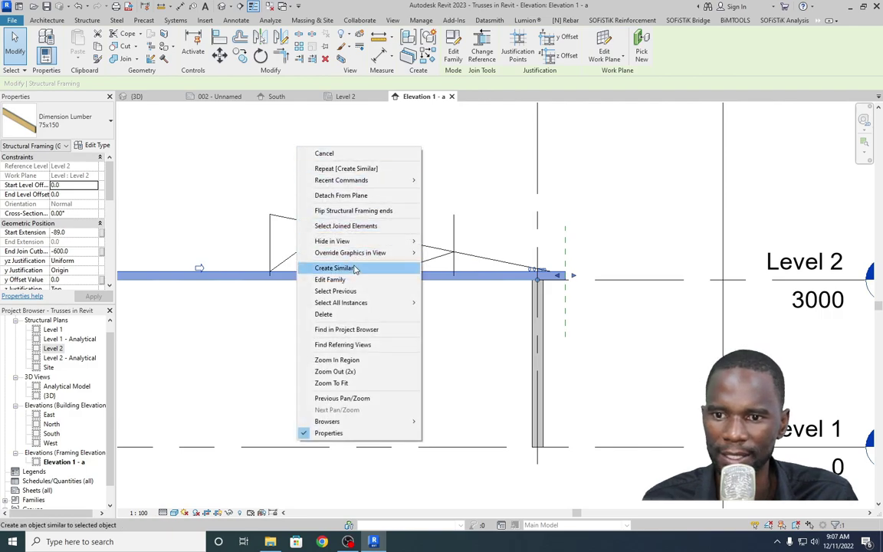
pyautogui.click(321, 262)
pyautogui.click(270, 214)
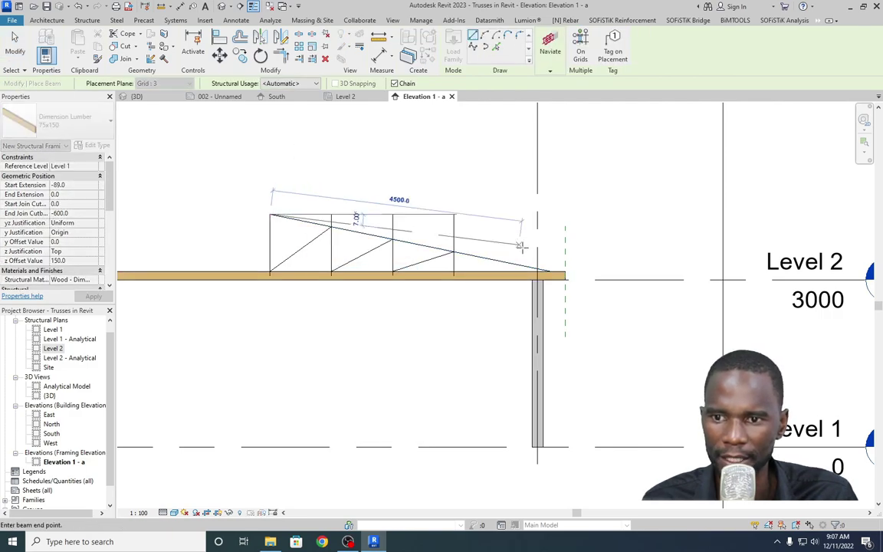
pyautogui.scroll(4, 550, 270)
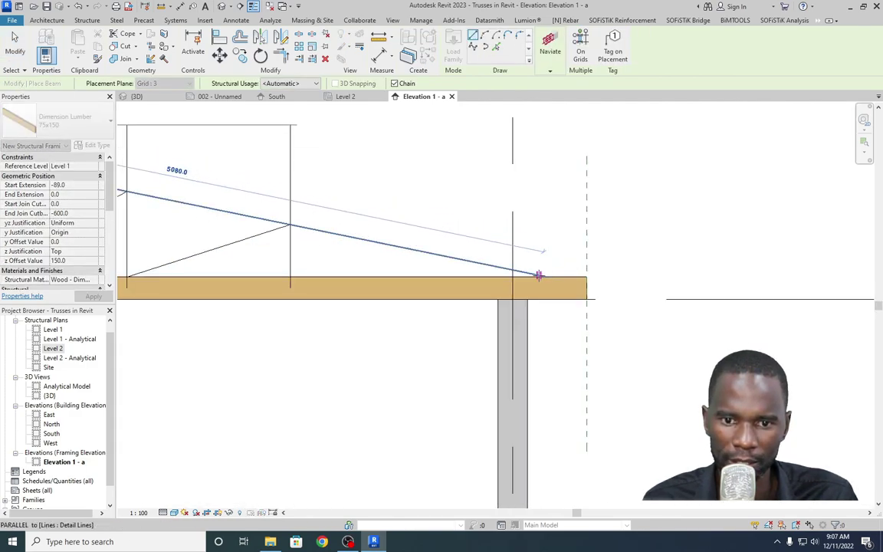
pyautogui.click(546, 276)
pyautogui.rightClick(436, 164)
pyautogui.click(443, 170)
pyautogui.scroll(-3, 544, 256)
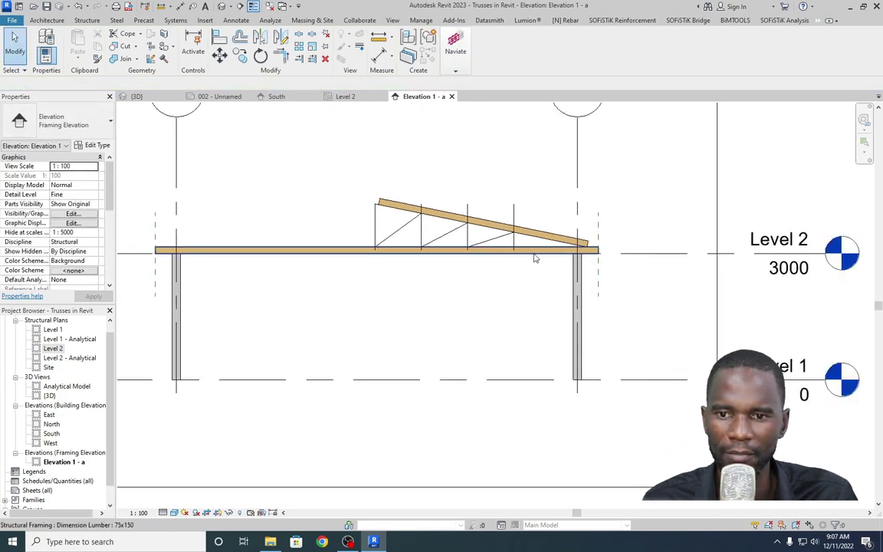
# Try to place a vertical Dimension Lumber 75x150 beam along the central vertical detail line.
pyautogui.scroll(2, 424, 241)
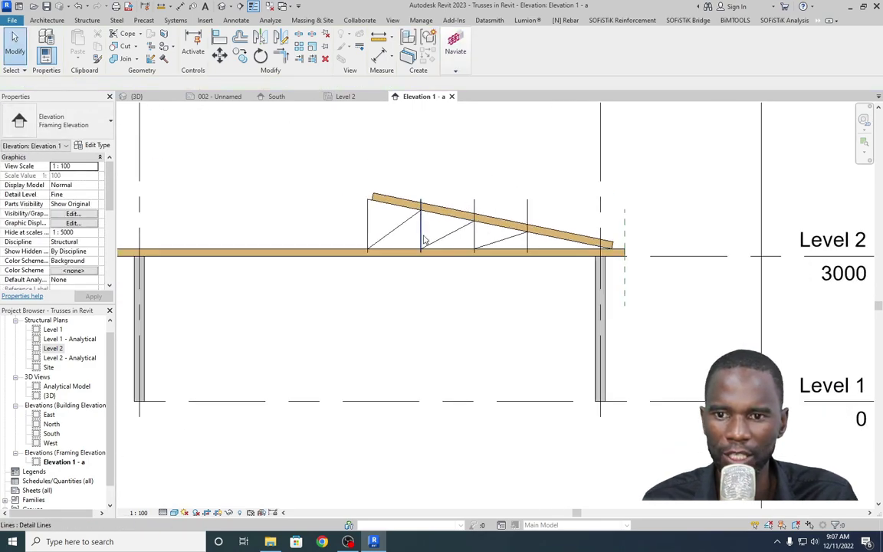
pyautogui.click(464, 202)
pyautogui.rightClick(472, 142)
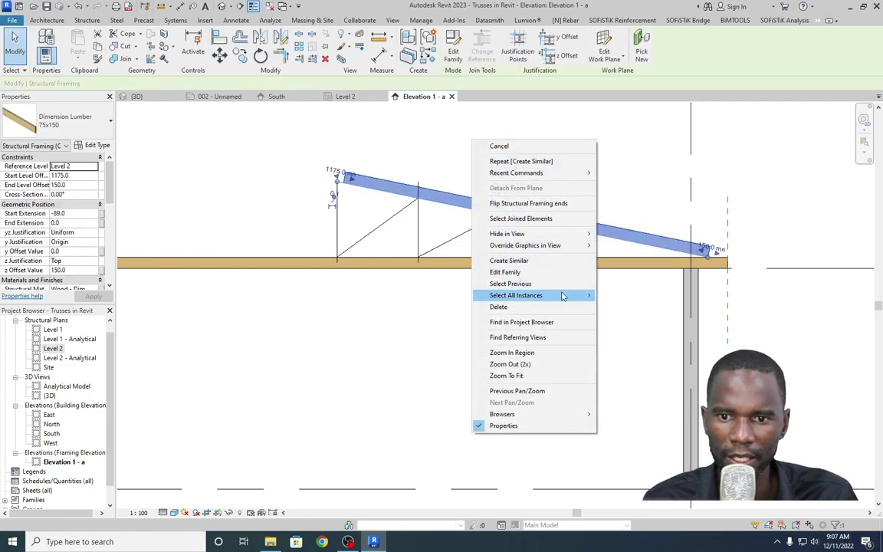
pyautogui.click(509, 261)
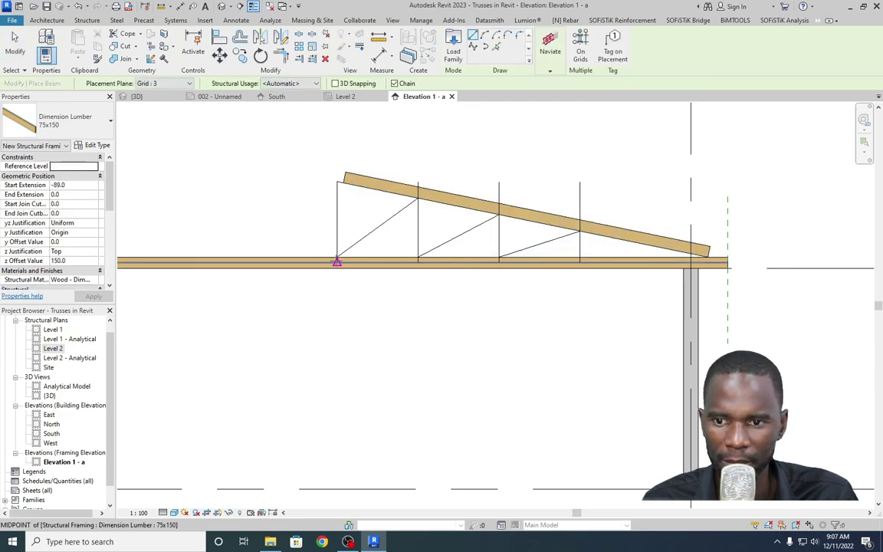
pyautogui.click(337, 262)
pyautogui.click(338, 178)
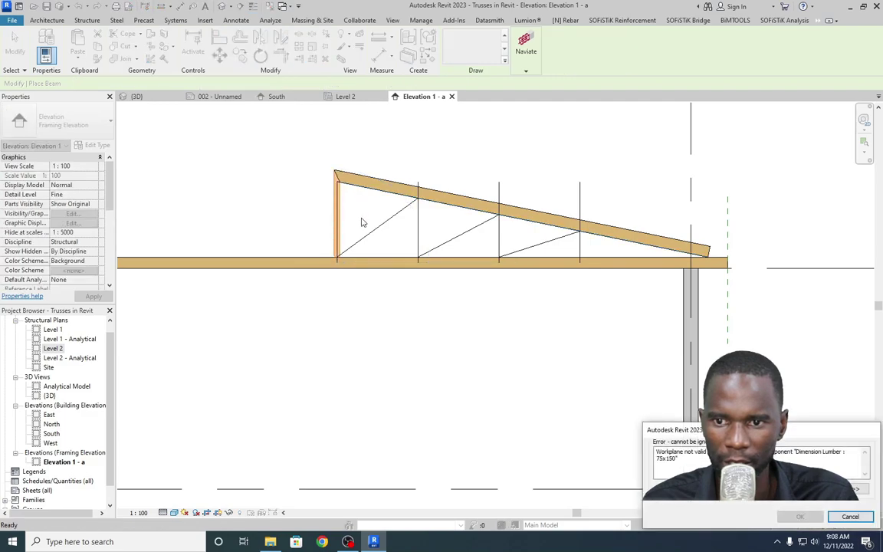
pyautogui.click(836, 520)
pyautogui.press('Escape')
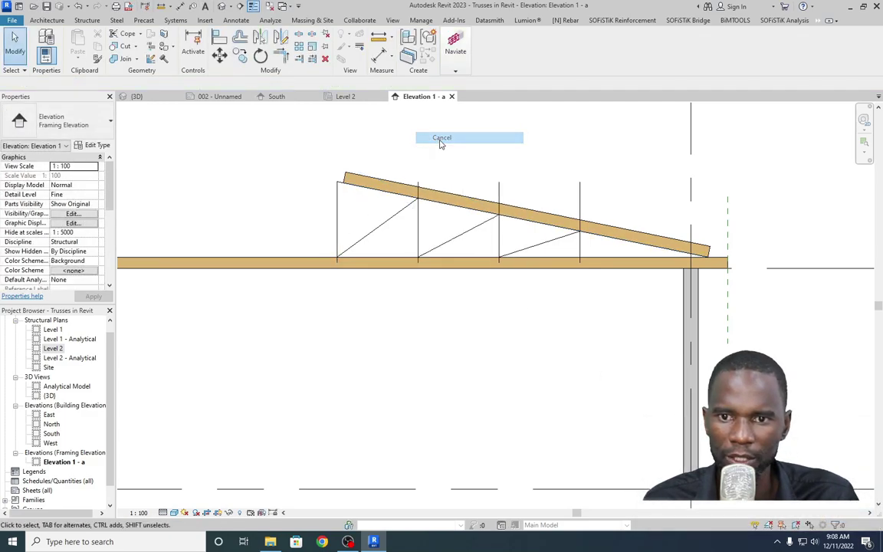
# Copy the sloping beam to a spot just below it and rotate the copy about its centre to vertical.
pyautogui.click(445, 193)
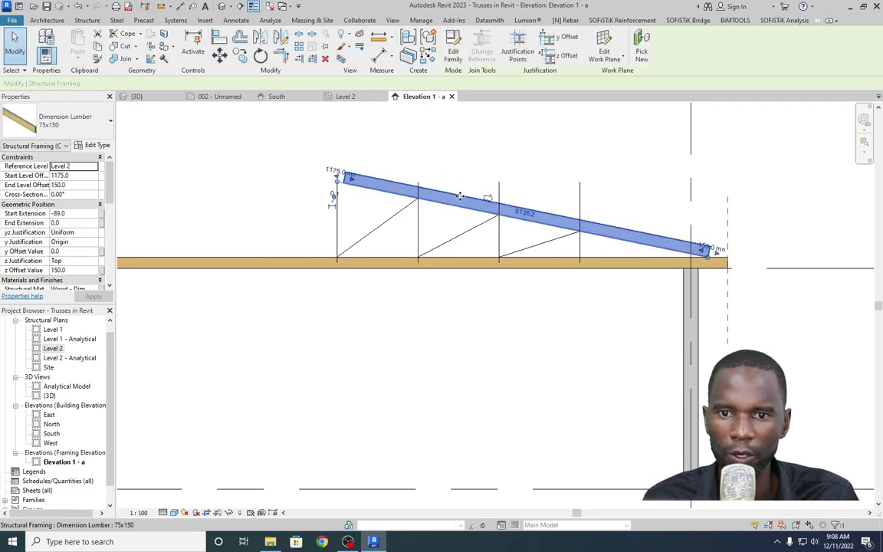
pyautogui.moveTo(453, 212); pyautogui.dragTo(393, 253)
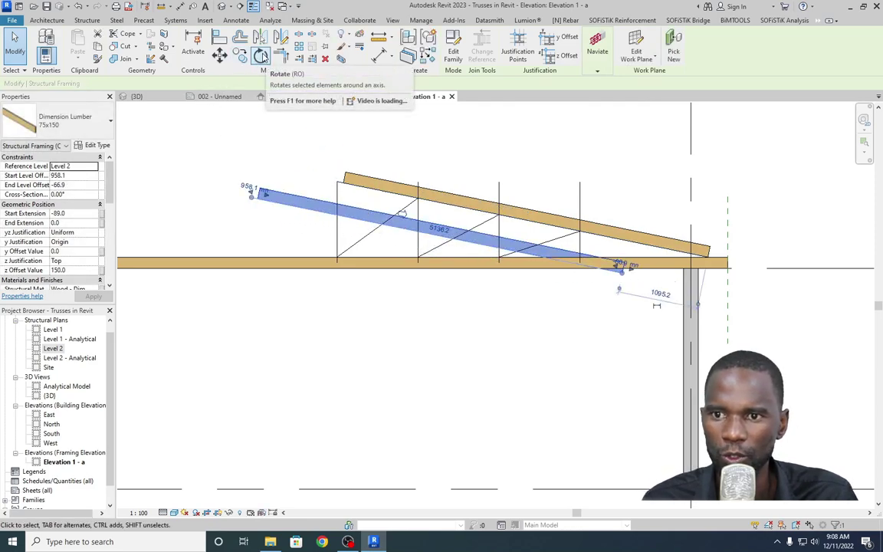
pyautogui.click(262, 56)
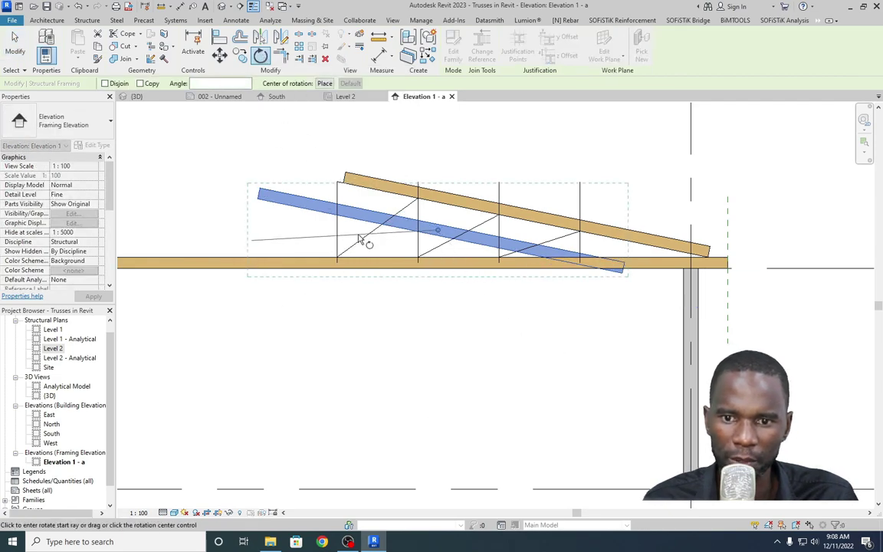
pyautogui.scroll(4, 262, 192)
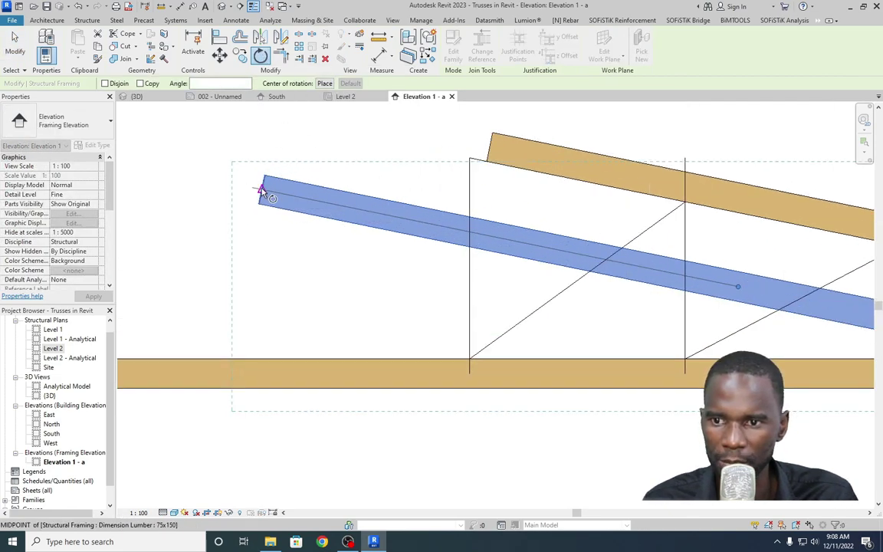
pyautogui.click(262, 191)
pyautogui.scroll(-4, 261, 192)
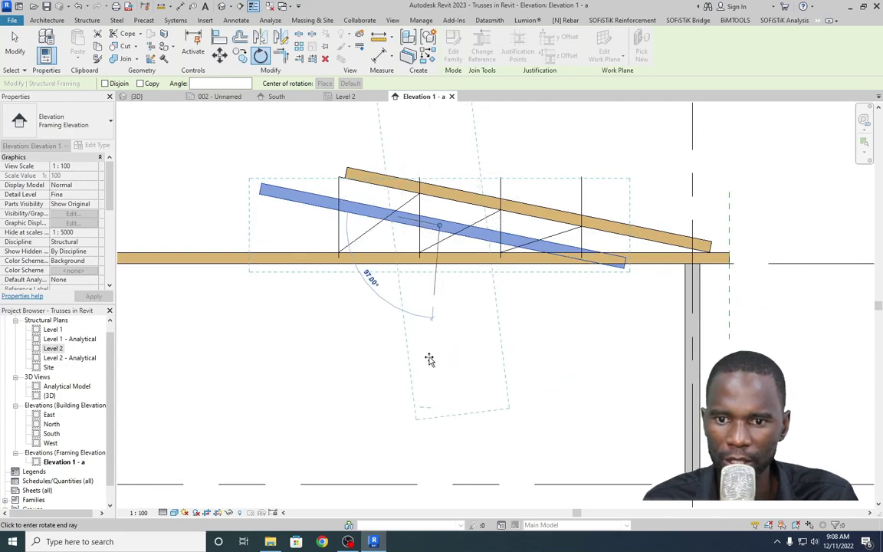
pyautogui.click(437, 357)
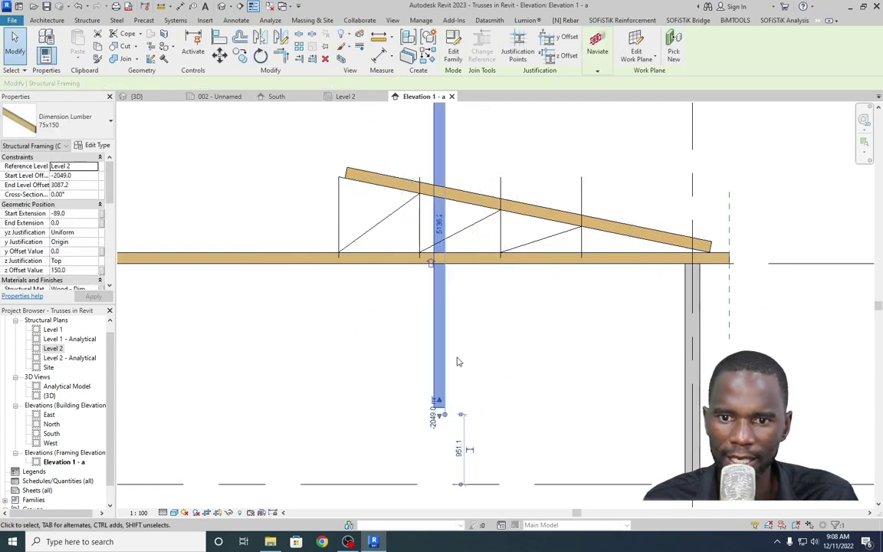
# Shorten the vertical beam at both ends so it spans from the horizontal beam's top edge to the tops of the vertical guide lines.
pyautogui.scroll(-3, 422, 326)
pyautogui.moveTo(430, 369); pyautogui.dragTo(431, 219)
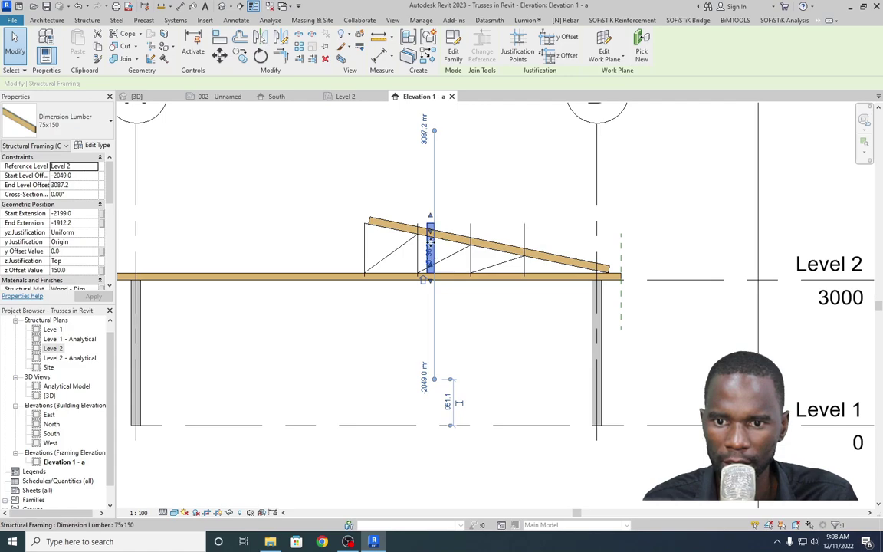
pyautogui.scroll(3, 430, 241)
pyautogui.click(466, 259)
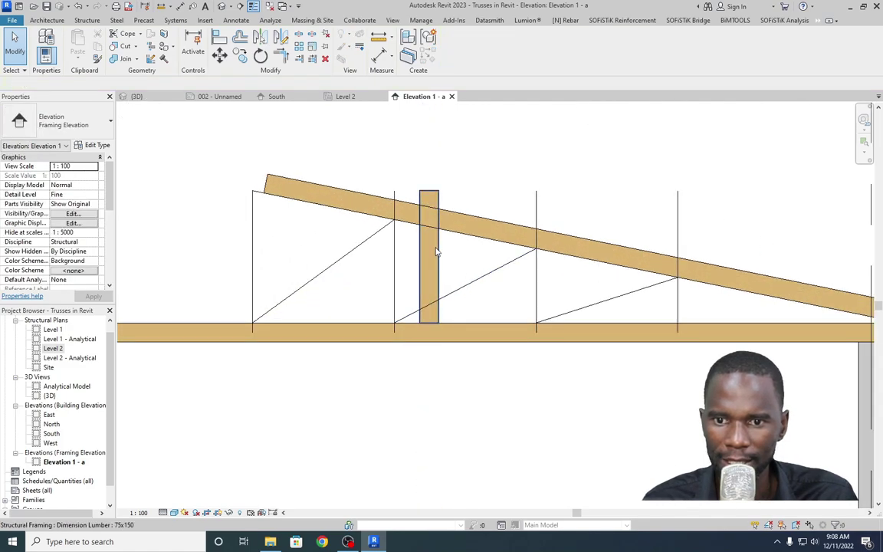
# Move the vertical beam by its base's midpoint, using a mid-between-two-points snap, onto the central vertical line's intersection with the horizontal beam's top edge.
pyautogui.click(435, 251)
pyautogui.click(220, 56)
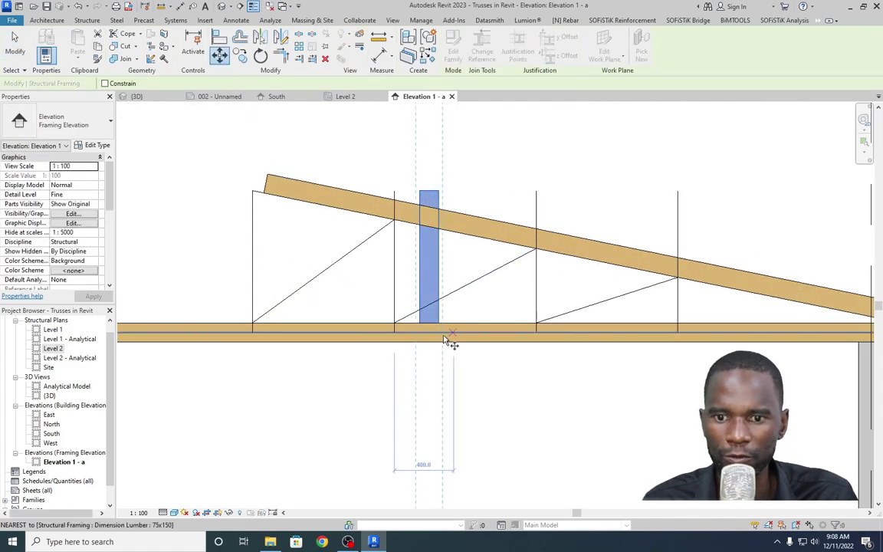
pyautogui.scroll(4, 442, 335)
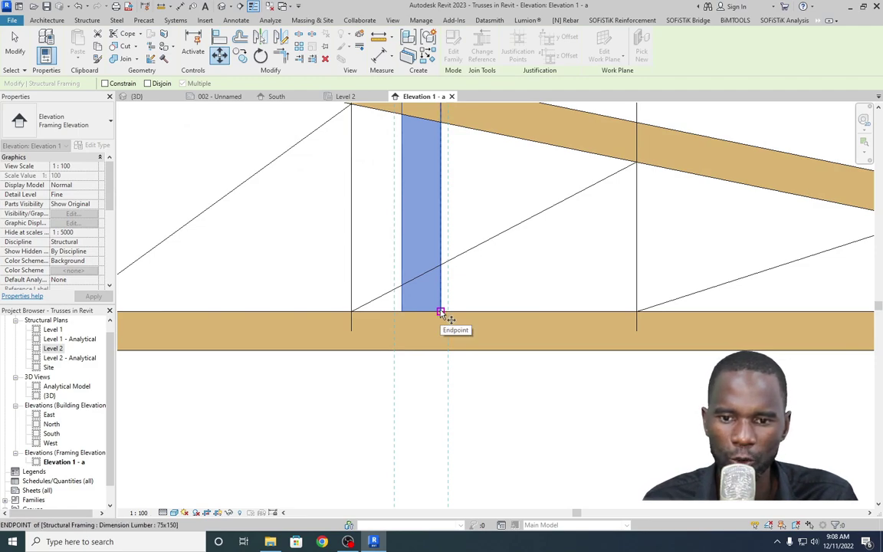
pyautogui.rightClick(442, 313)
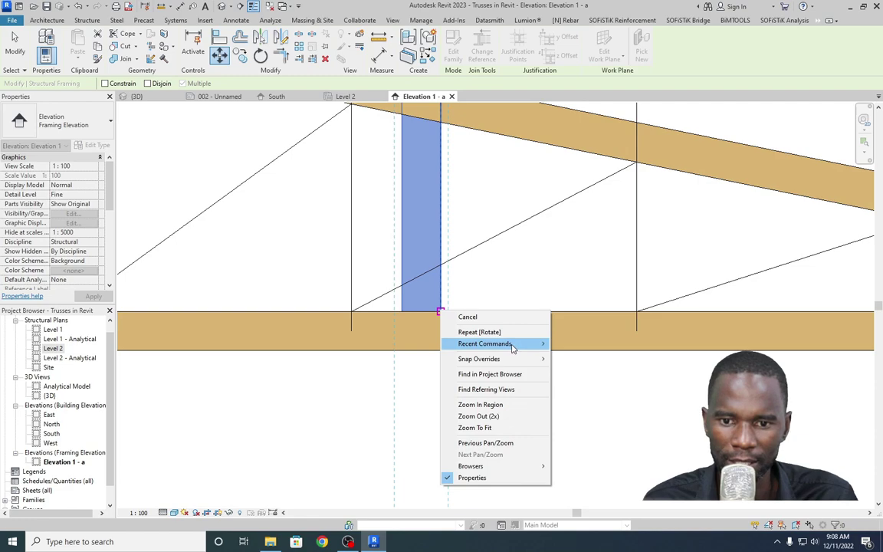
pyautogui.moveTo(507, 361)
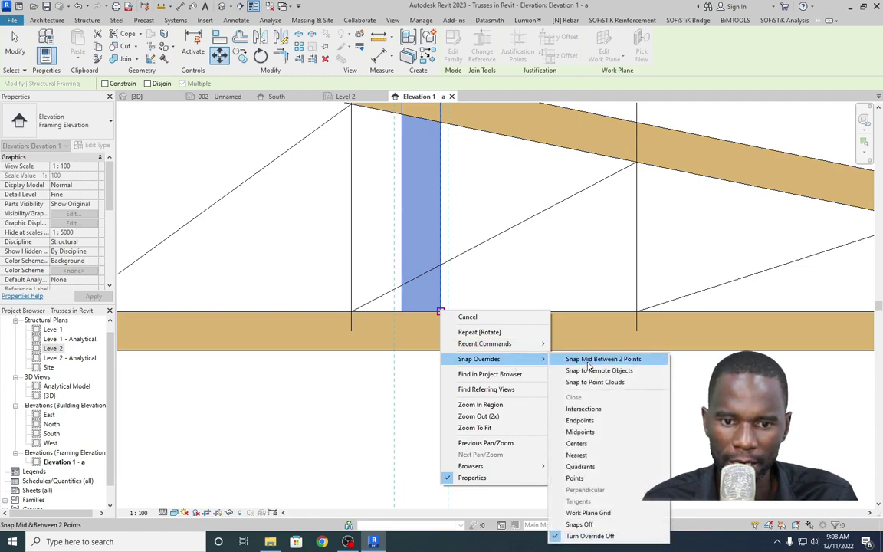
pyautogui.click(589, 359)
pyautogui.click(442, 311)
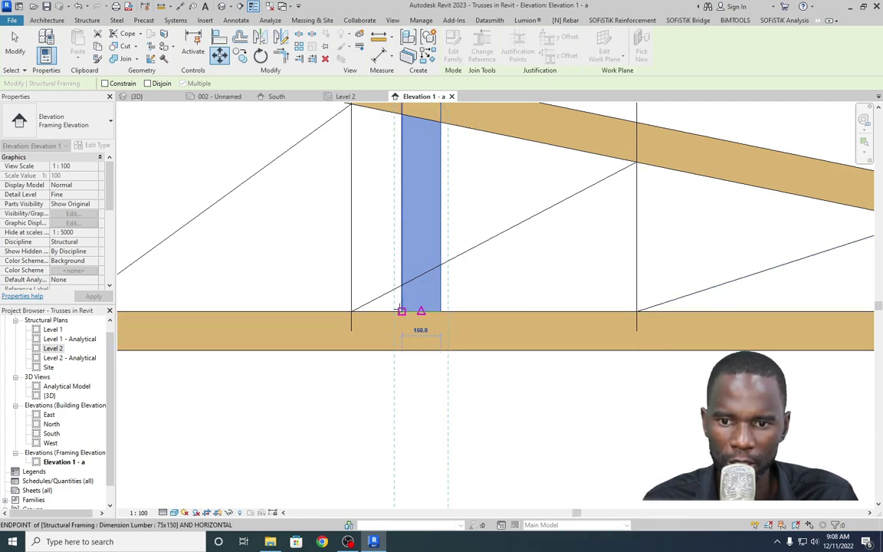
pyautogui.click(401, 311)
pyautogui.scroll(-4, 429, 291)
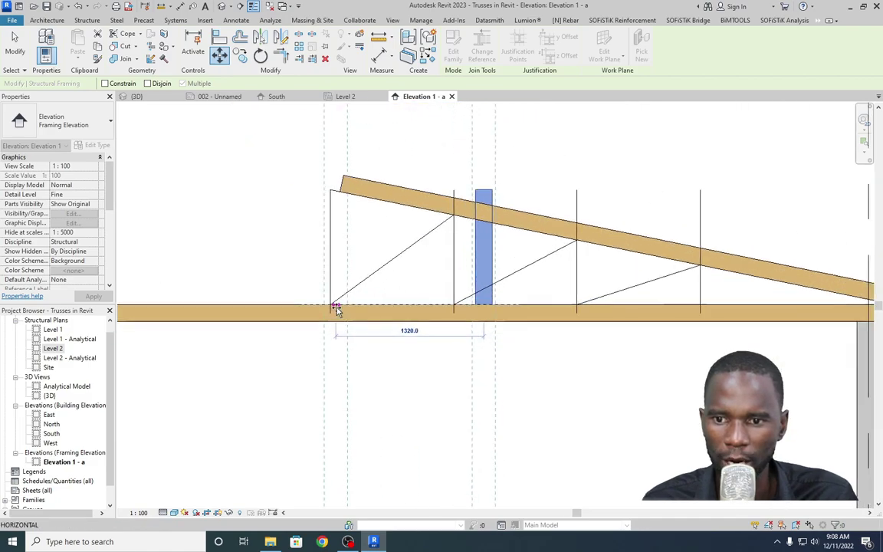
pyautogui.scroll(4, 335, 310)
pyautogui.scroll(1, 328, 305)
pyautogui.scroll(2, 315, 301)
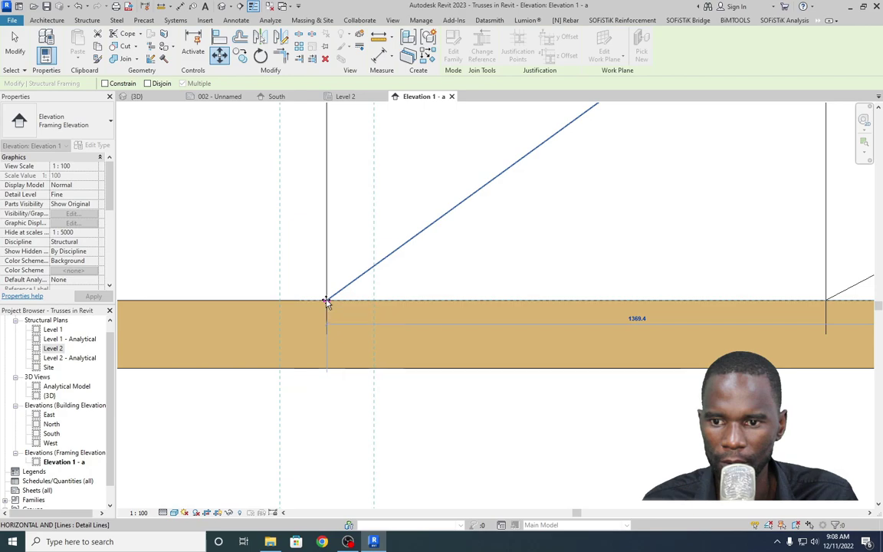
pyautogui.click(327, 301)
pyautogui.scroll(-3, 314, 303)
pyautogui.click(335, 252)
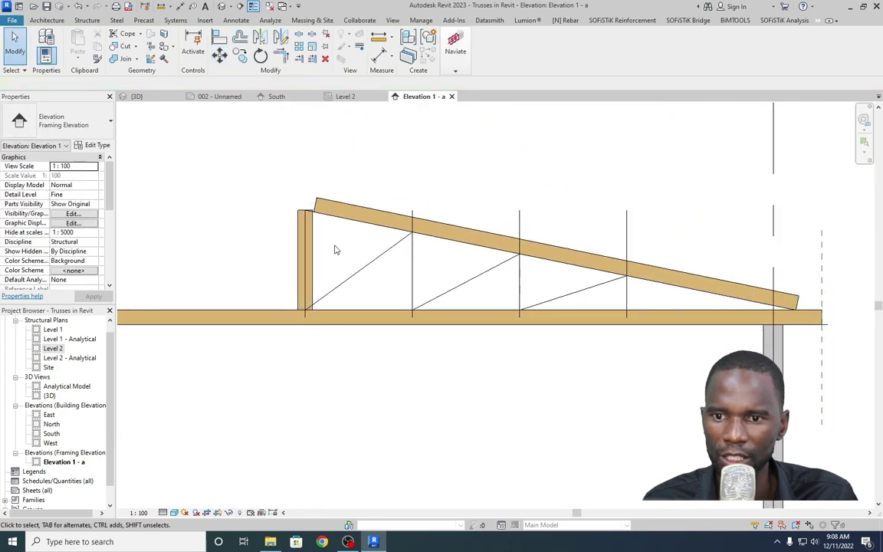
# Start copying the central vertical beam from its base's midpoint, using a mid-between-two-points snap on the two base corners.
pyautogui.click(309, 256)
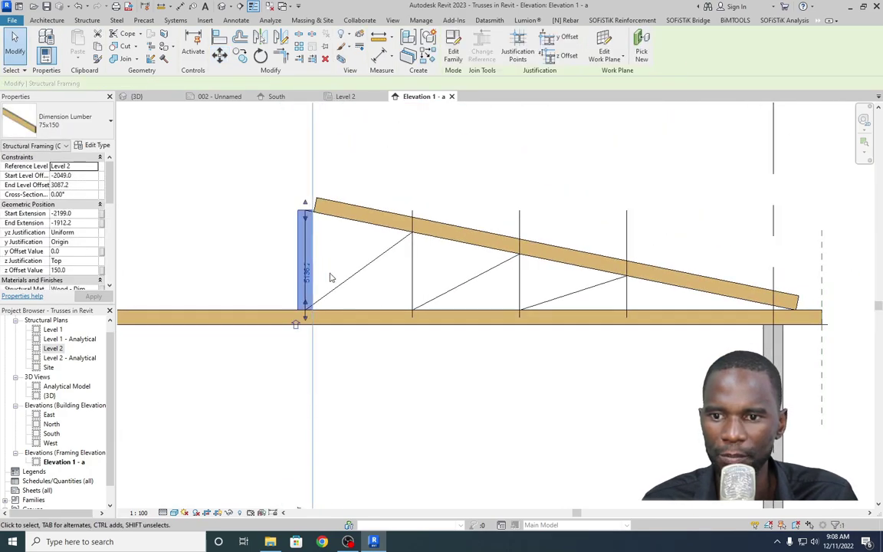
pyautogui.scroll(4, 299, 314)
pyautogui.click(341, 306)
pyautogui.scroll(2, 342, 306)
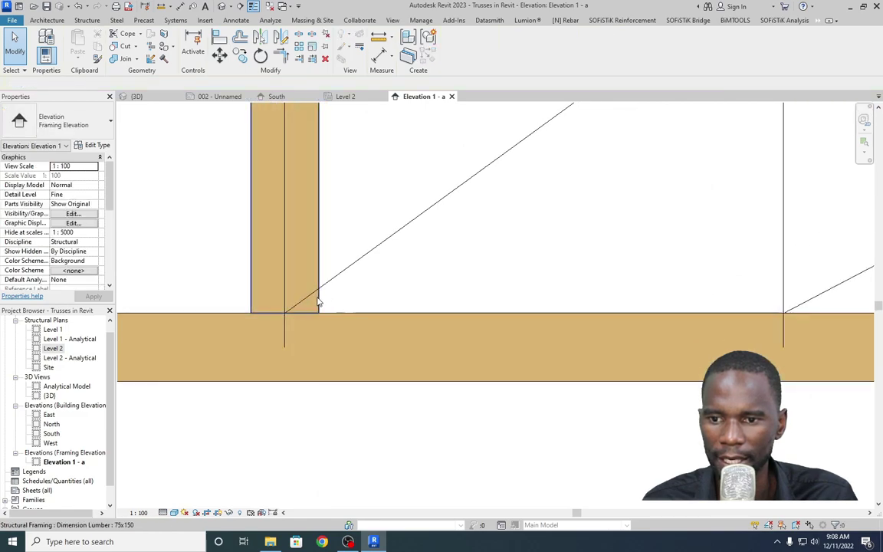
pyautogui.click(258, 134)
pyautogui.click(219, 56)
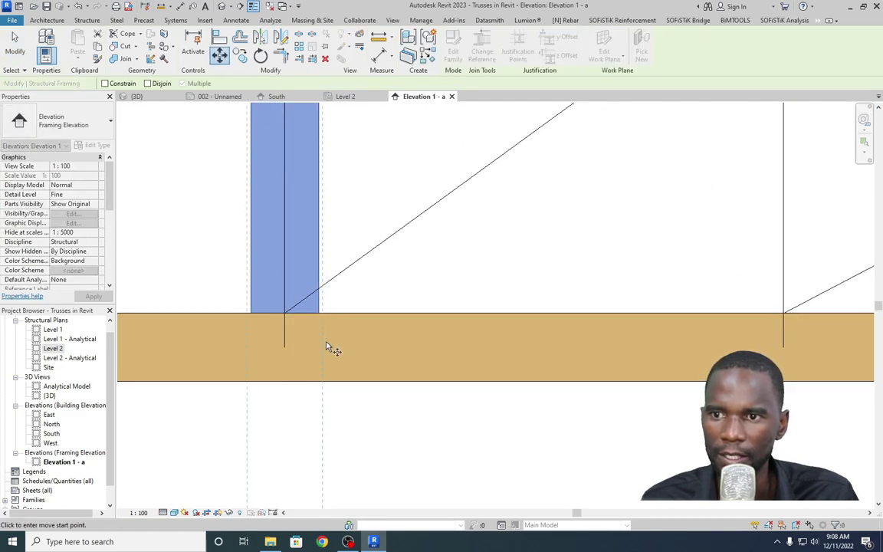
pyautogui.click(240, 56)
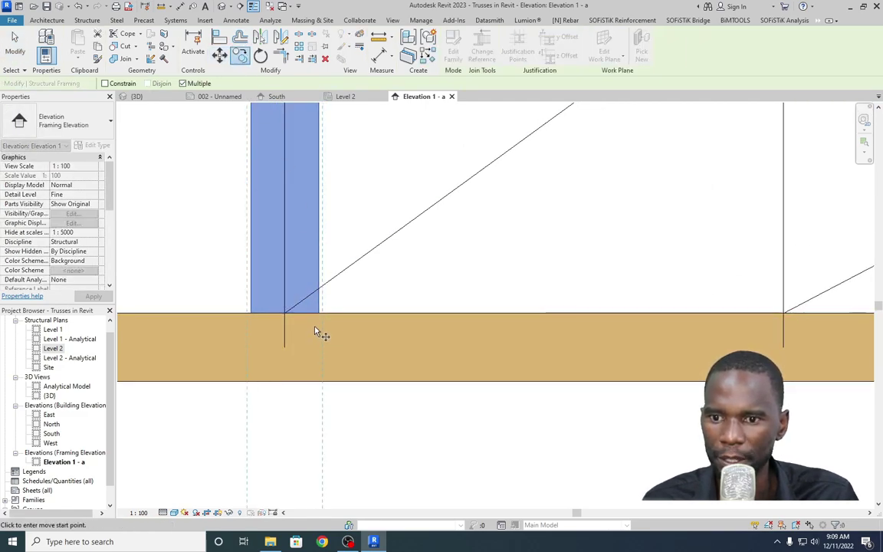
pyautogui.rightClick(320, 315)
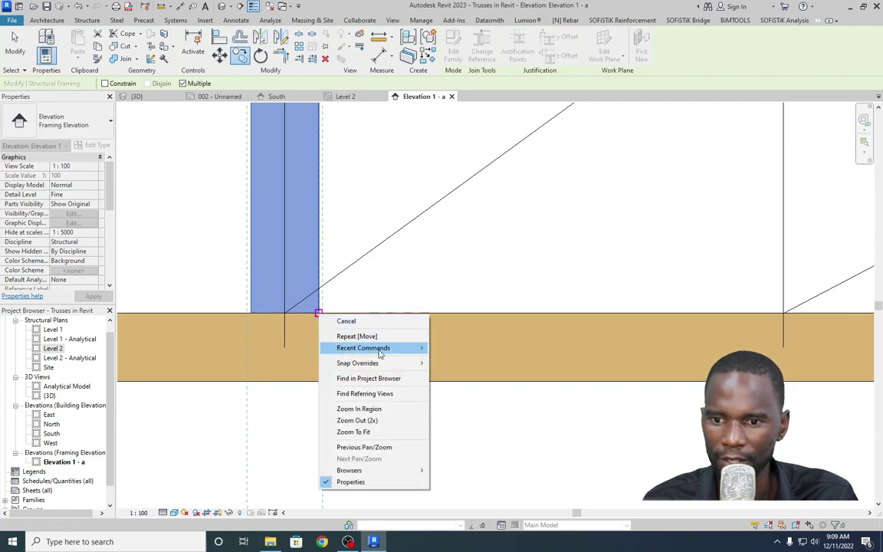
pyautogui.moveTo(387, 365)
pyautogui.click(481, 362)
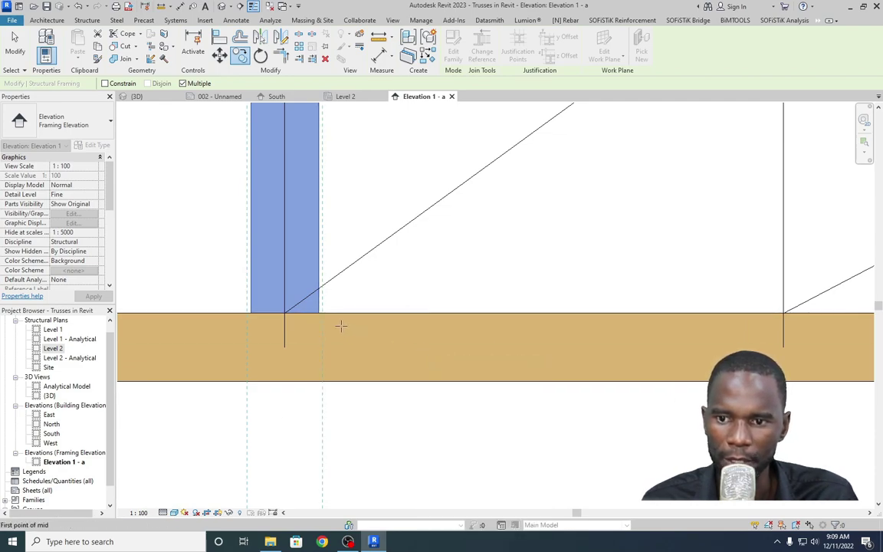
pyautogui.click(320, 315)
pyautogui.click(250, 313)
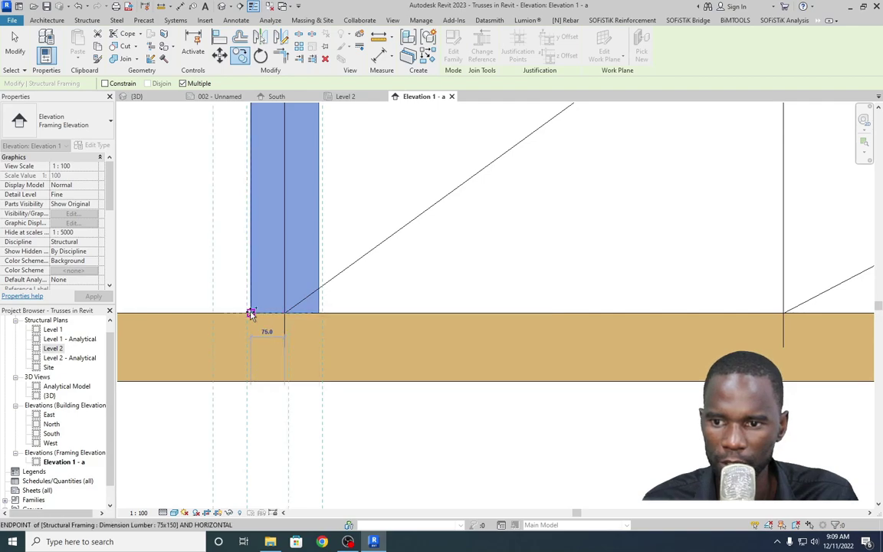
# Place copies of the vertical beam on the three remaining vertical guide lines, at their intersections with the horizontal beam's top edge.
pyautogui.scroll(-2, 217, 312)
pyautogui.scroll(-2, 291, 297)
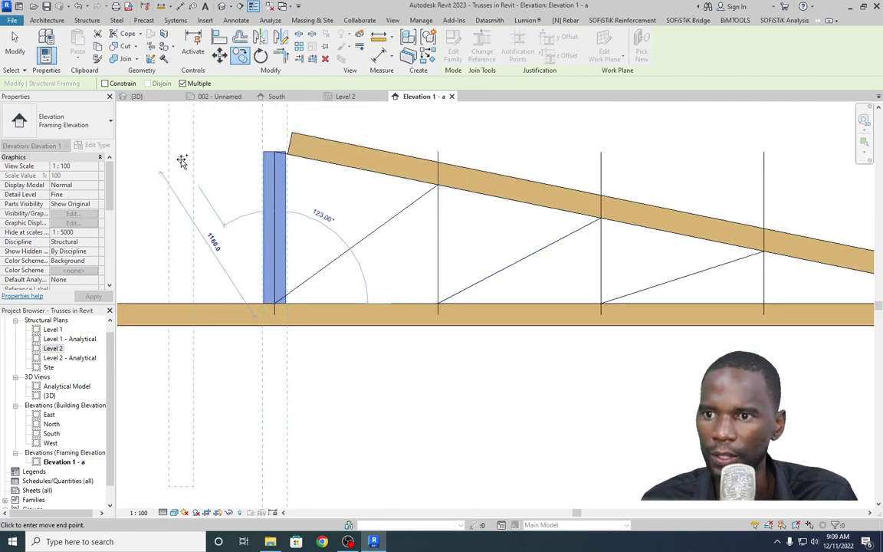
pyautogui.click(183, 83)
pyautogui.scroll(3, 452, 301)
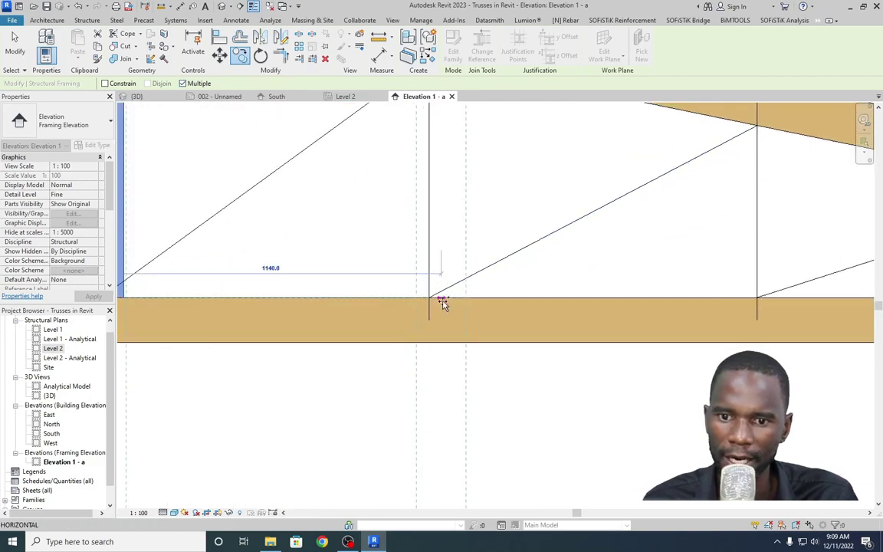
pyautogui.scroll(-2, 431, 298)
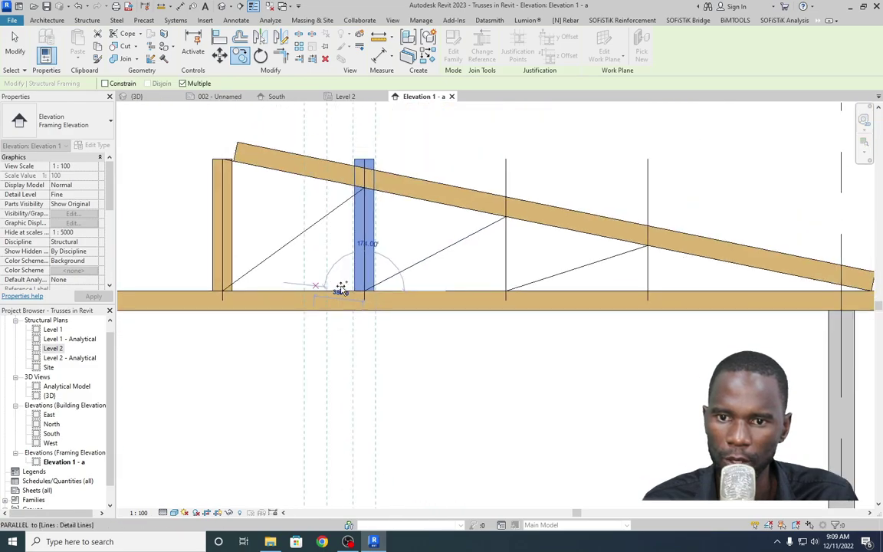
pyautogui.scroll(3, 508, 308)
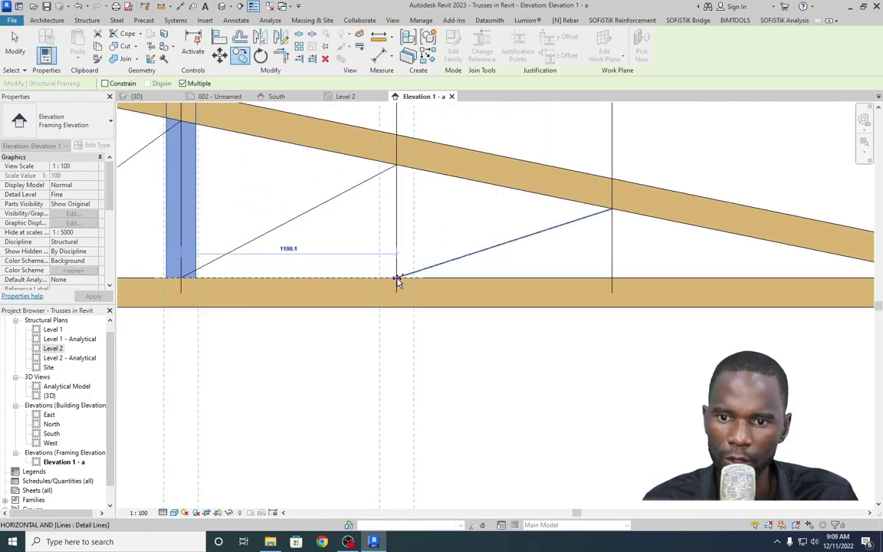
pyautogui.click(398, 280)
pyautogui.scroll(-2, 310, 283)
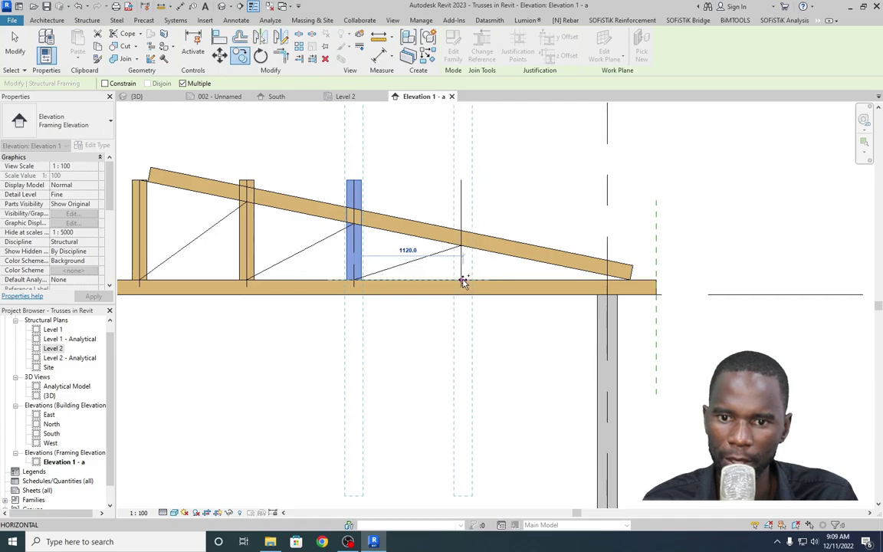
pyautogui.scroll(3, 457, 280)
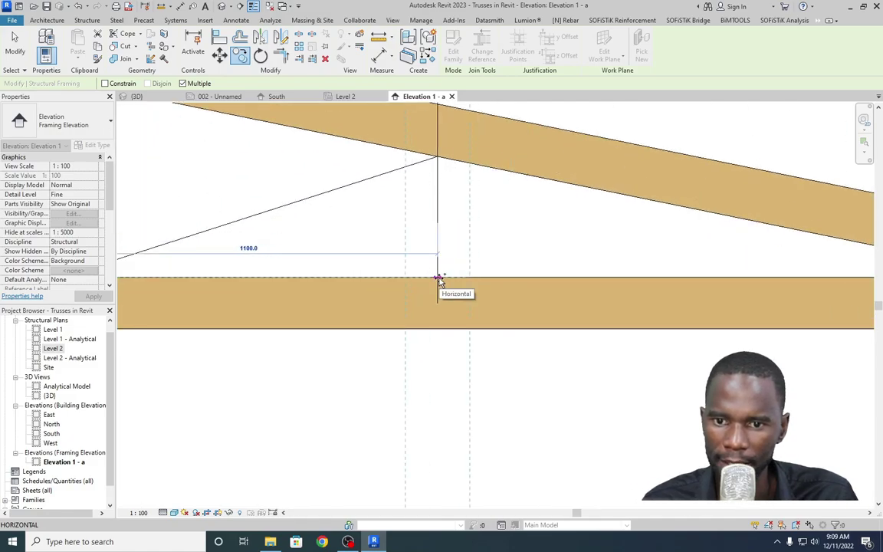
pyautogui.click(439, 281)
pyautogui.scroll(-4, 441, 285)
pyautogui.rightClick(352, 165)
pyautogui.click(377, 172)
# Shorten the tops of the outermost vertical and the one nearest the central post so both end within the sloping beam.
pyautogui.scroll(4, 460, 226)
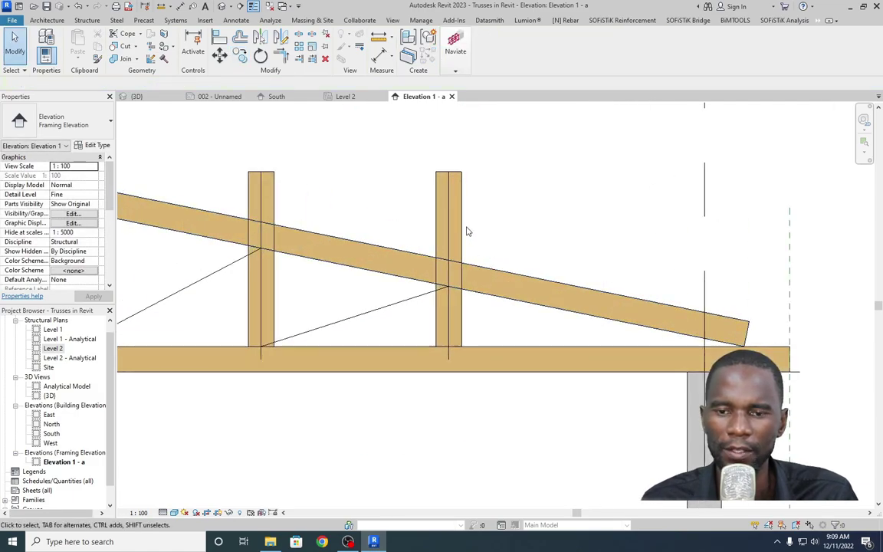
pyautogui.click(450, 178)
pyautogui.moveTo(450, 172); pyautogui.dragTo(453, 278)
pyautogui.click(522, 237)
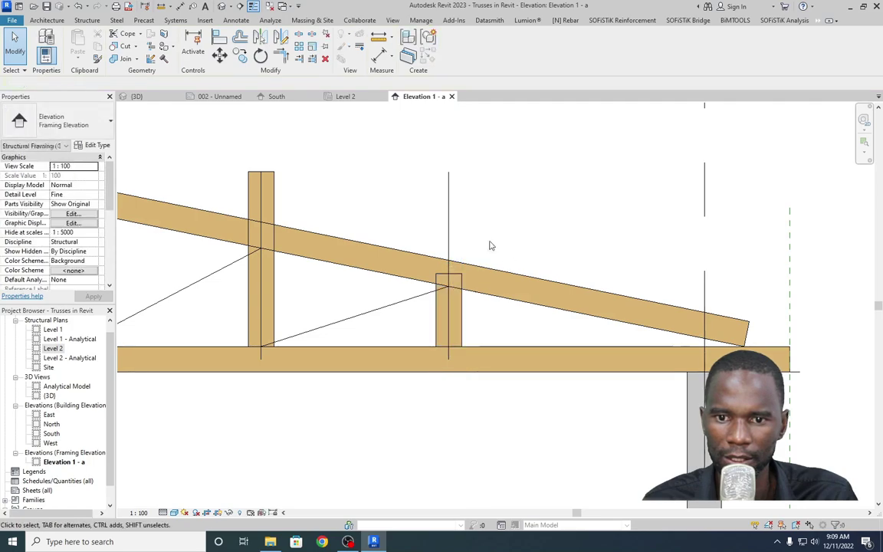
pyautogui.scroll(-3, 253, 203)
pyautogui.scroll(3, 301, 267)
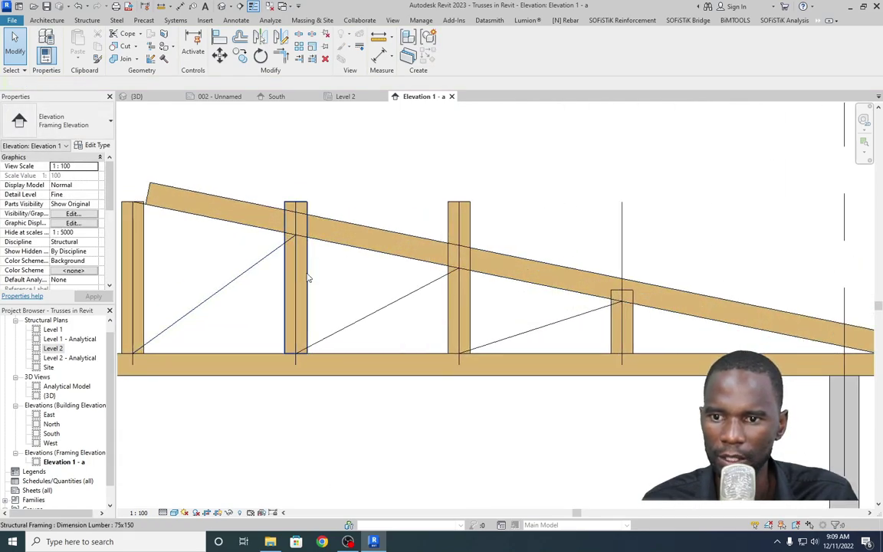
pyautogui.click(300, 233)
pyautogui.moveTo(298, 224); pyautogui.dragTo(297, 223)
pyautogui.click(383, 174)
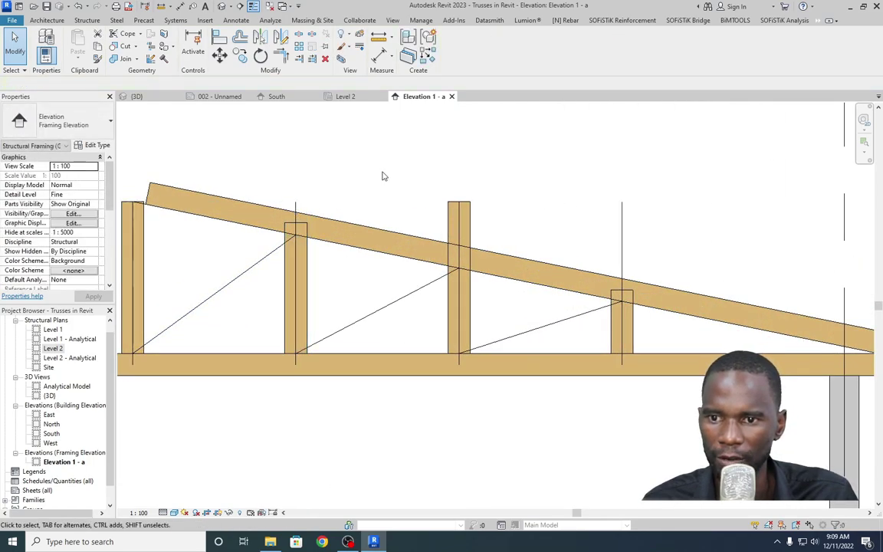
# Stretch the top end of the remaining full-height vertical copy upward, further above the sloping beam.
pyautogui.click(462, 219)
pyautogui.moveTo(458, 196); pyautogui.dragTo(458, 153)
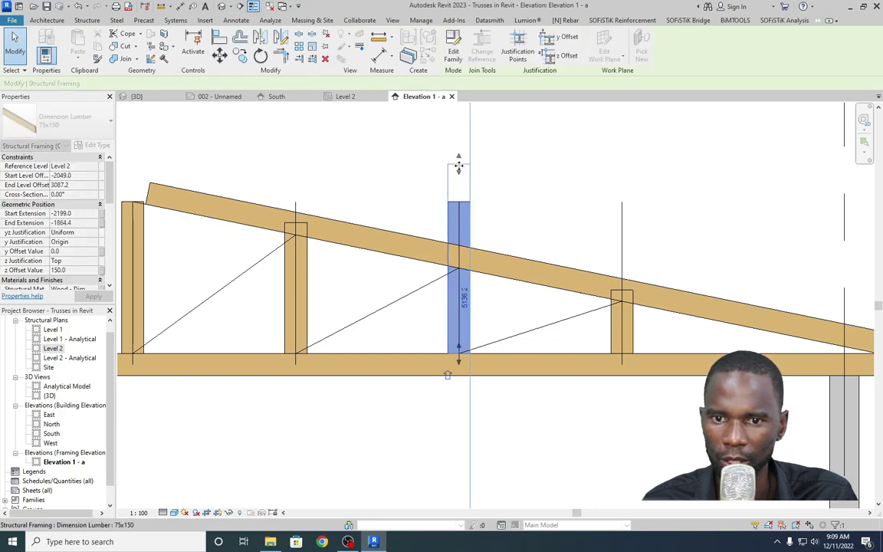
pyautogui.press('Escape')
pyautogui.scroll(-4, 335, 201)
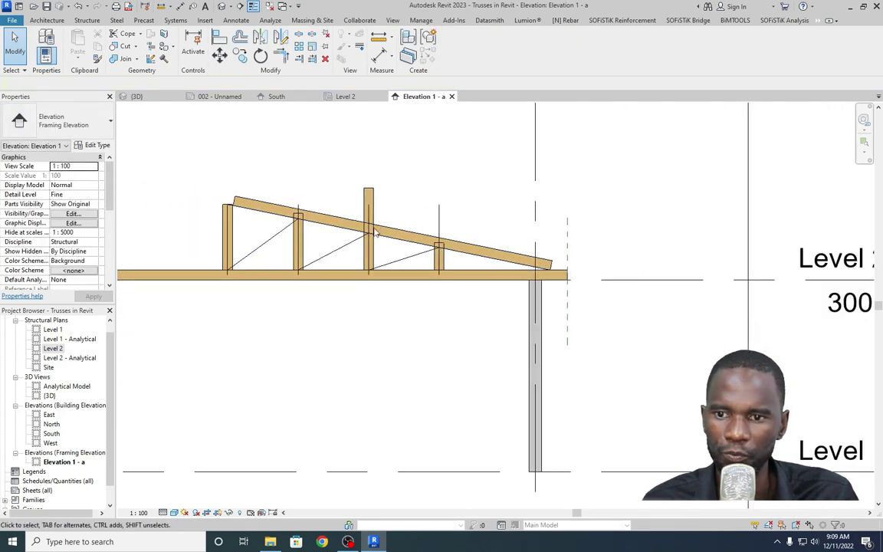
# Create a similar Dimension Lumber 75x150 beam along the first diagonal guide, from the central post's base to the sloping beam's underside.
pyautogui.scroll(2, 238, 260)
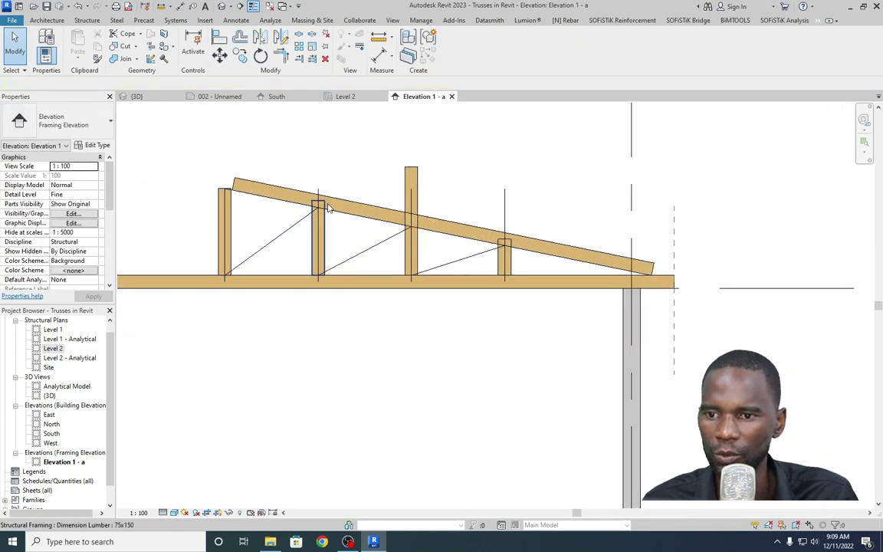
pyautogui.click(326, 243)
pyautogui.rightClick(352, 156)
pyautogui.click(397, 276)
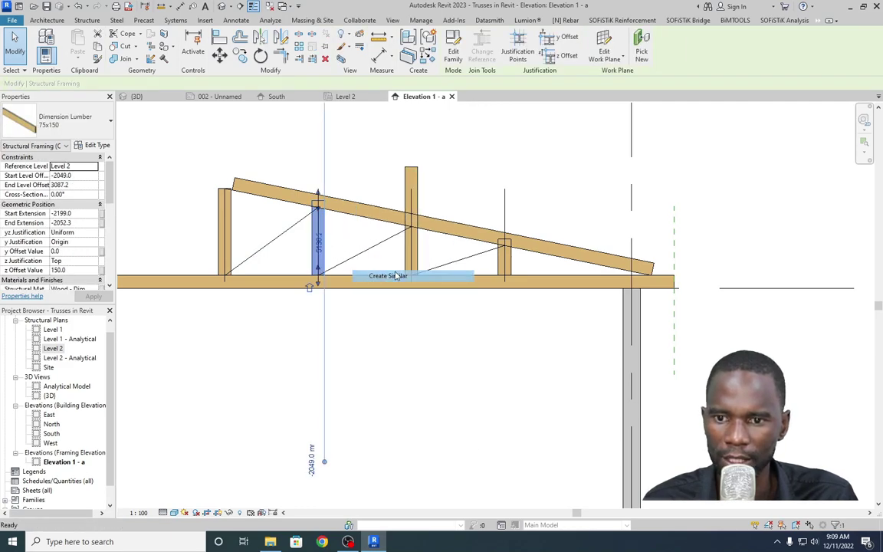
pyautogui.scroll(5, 228, 272)
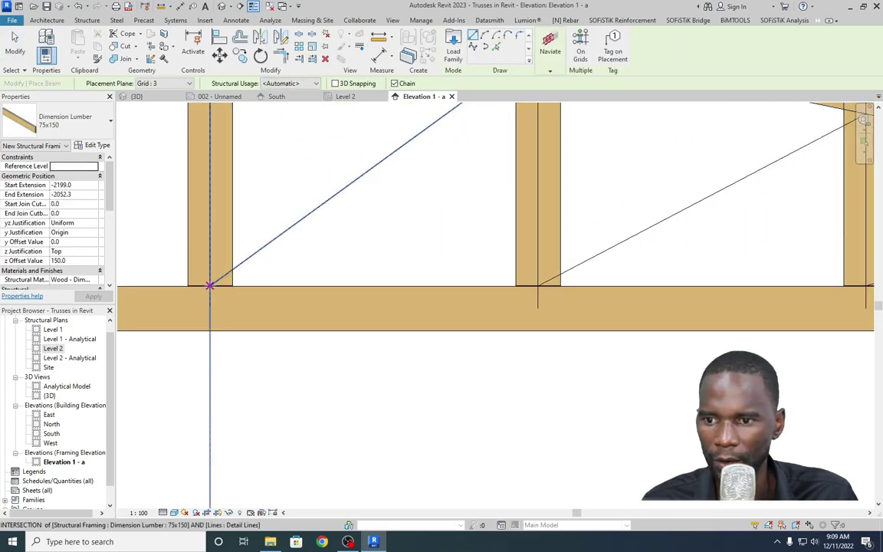
pyautogui.click(210, 285)
pyautogui.scroll(-3, 209, 295)
pyautogui.scroll(4, 360, 184)
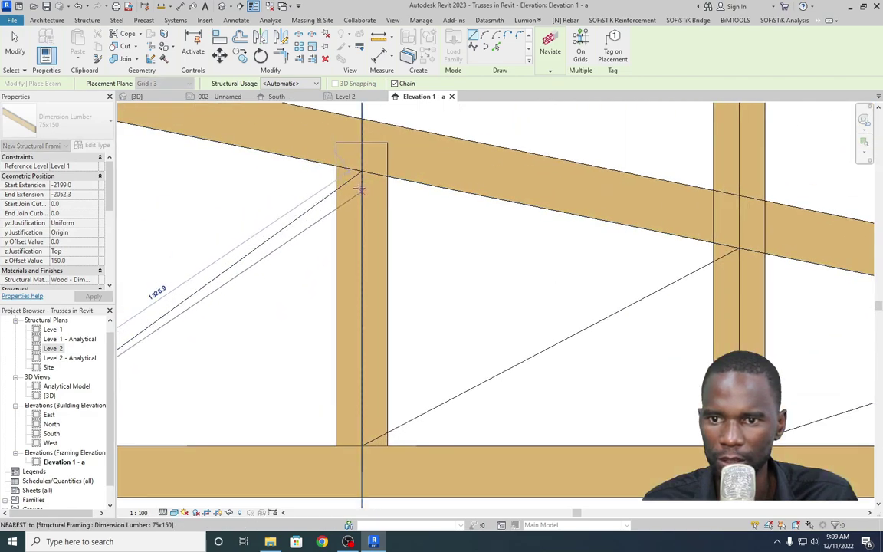
pyautogui.click(362, 170)
pyautogui.scroll(-4, 362, 171)
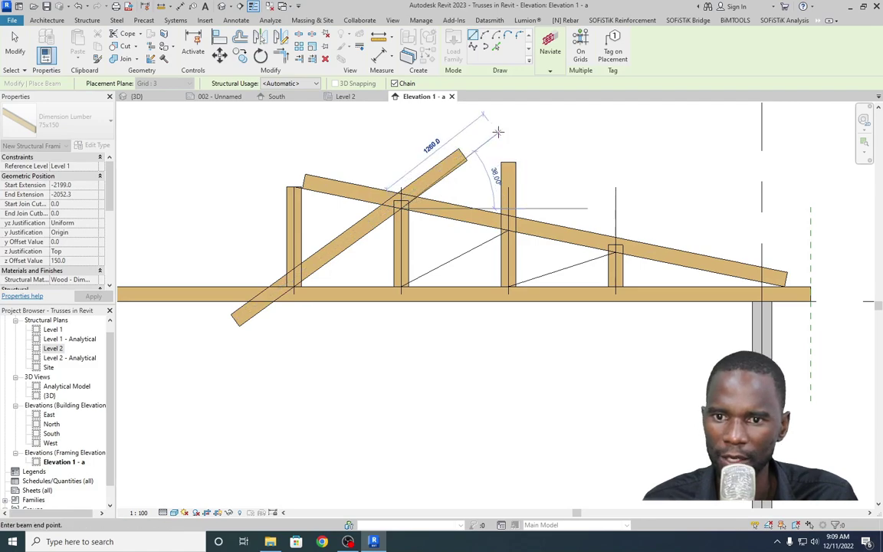
pyautogui.rightClick(524, 136)
pyautogui.click(549, 144)
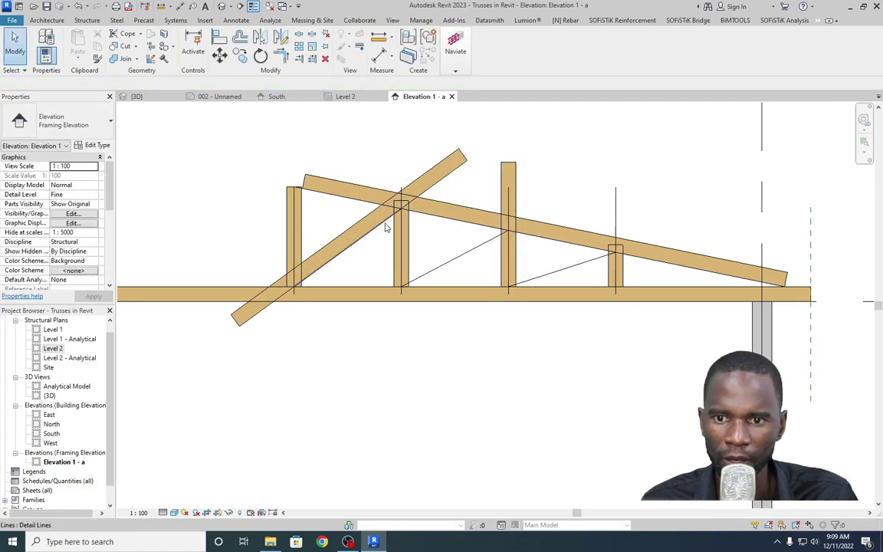
# Shorten both ends of the new diagonal beam to the endpoints of its diagonal guide line.
pyautogui.scroll(3, 387, 228)
pyautogui.scroll(-3, 368, 268)
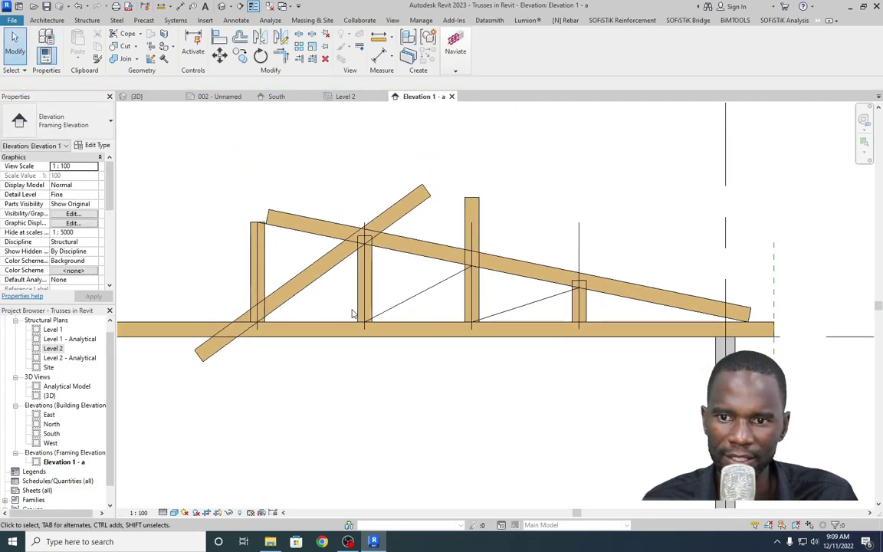
pyautogui.click(311, 282)
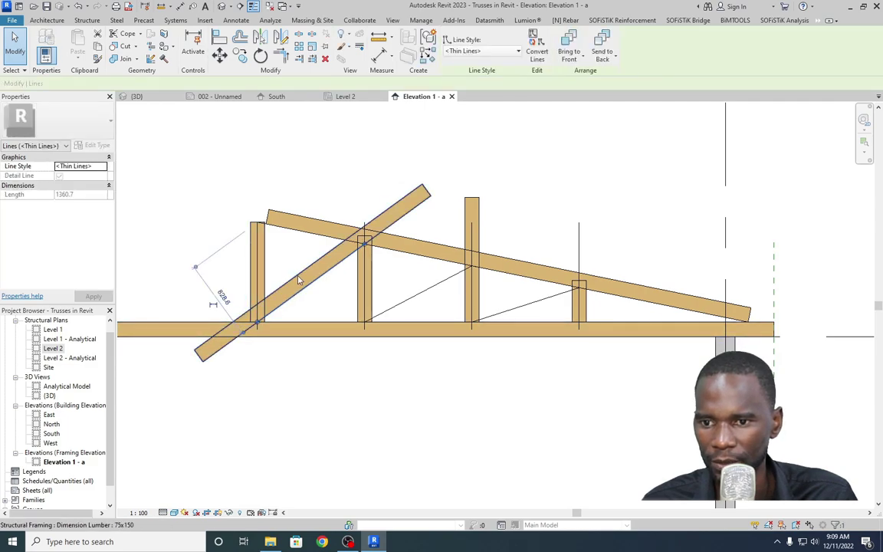
pyautogui.click(243, 322)
pyautogui.moveTo(266, 327); pyautogui.dragTo(261, 325)
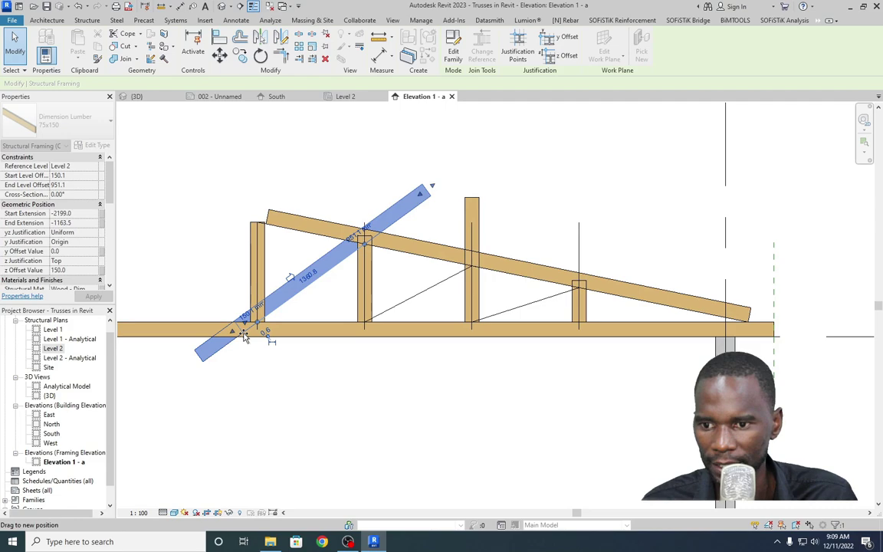
pyautogui.moveTo(257, 327); pyautogui.dragTo(258, 320)
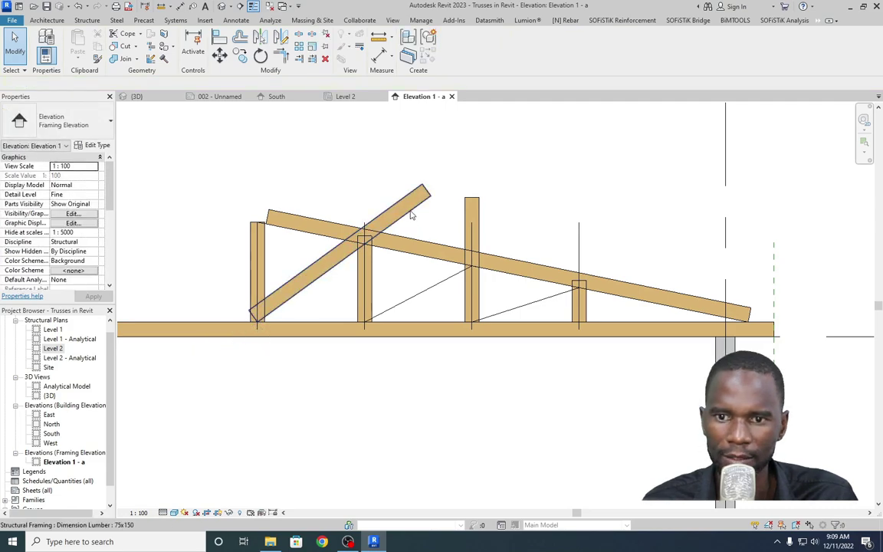
pyautogui.click(426, 189)
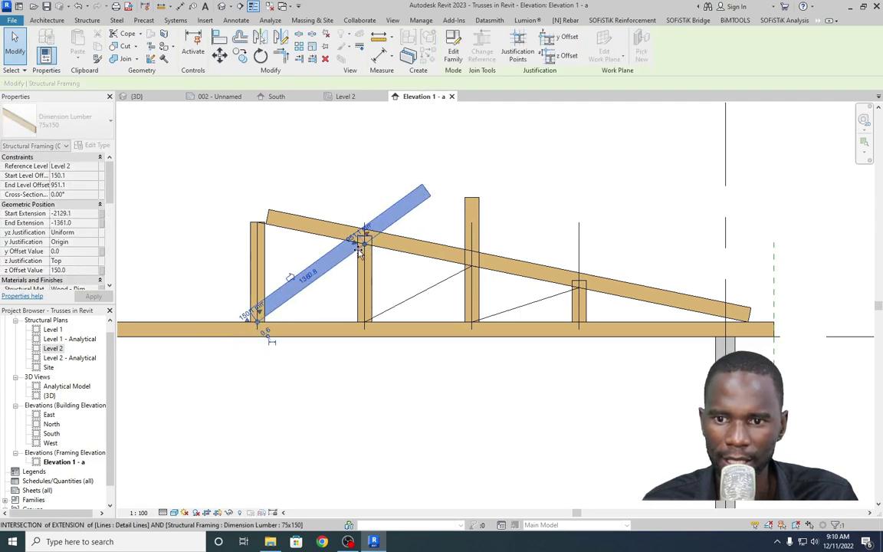
pyautogui.click(418, 197)
pyautogui.scroll(-2, 333, 255)
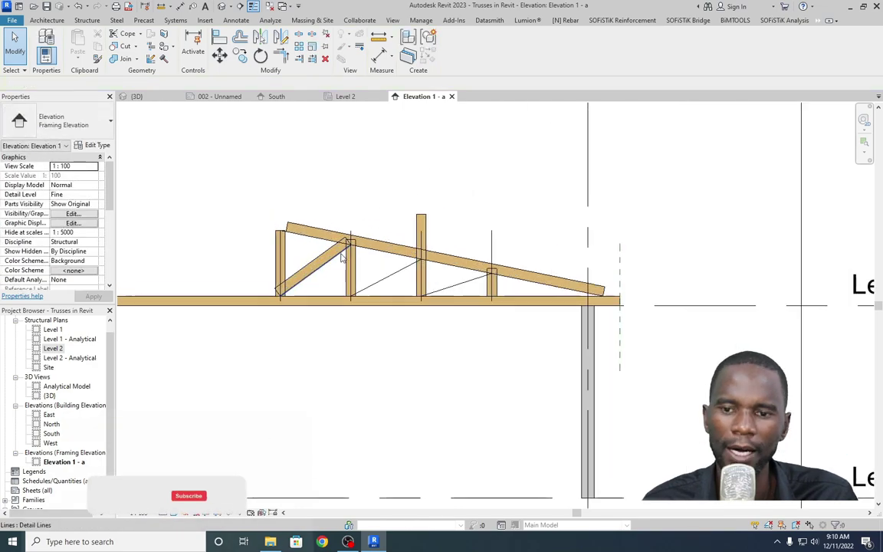
# Try copying the first diagonal beam from the central post's base to the base of the adjacent vertical, and delete the copy.
pyautogui.scroll(2, 327, 282)
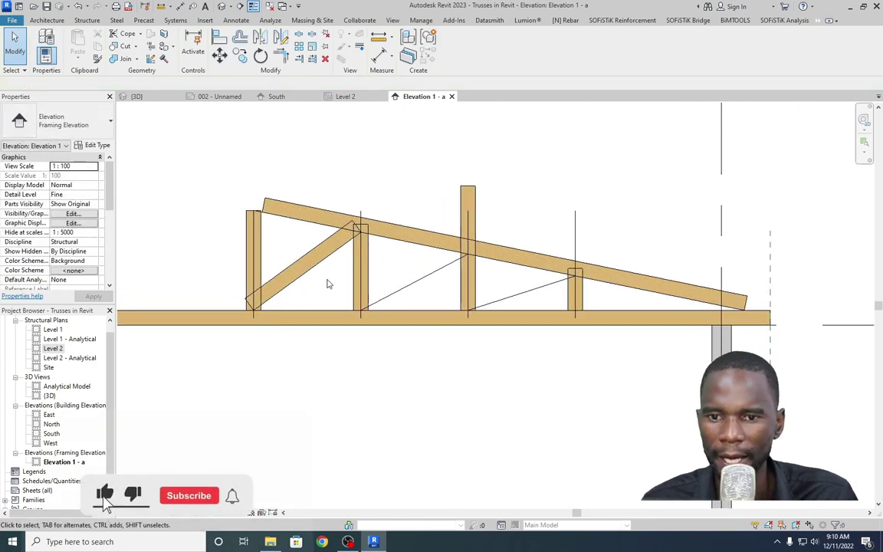
pyautogui.click(314, 257)
pyautogui.scroll(2, 267, 314)
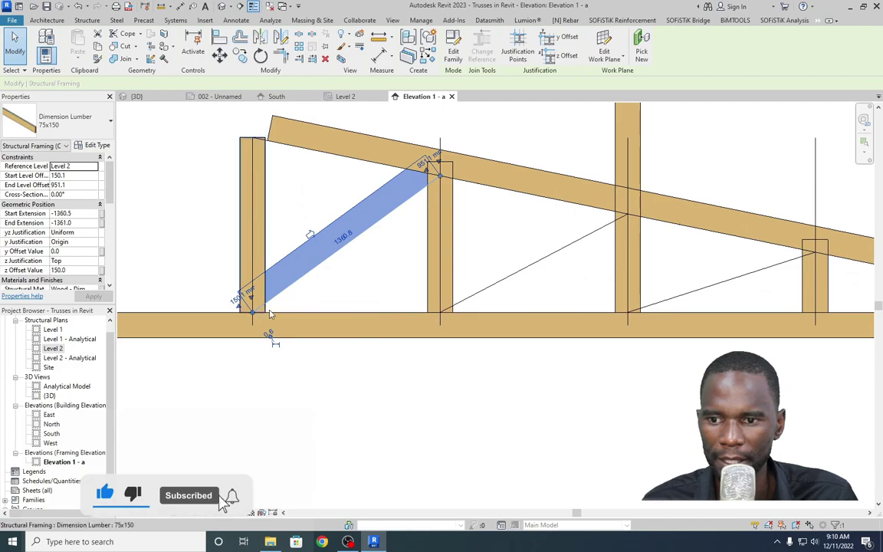
pyautogui.click(240, 55)
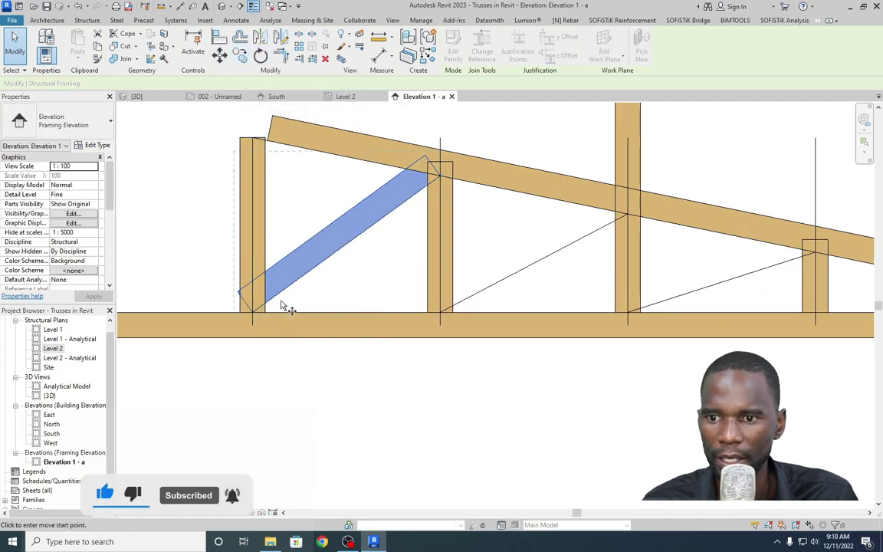
pyautogui.scroll(2, 282, 305)
pyautogui.click(252, 316)
pyautogui.scroll(-3, 232, 317)
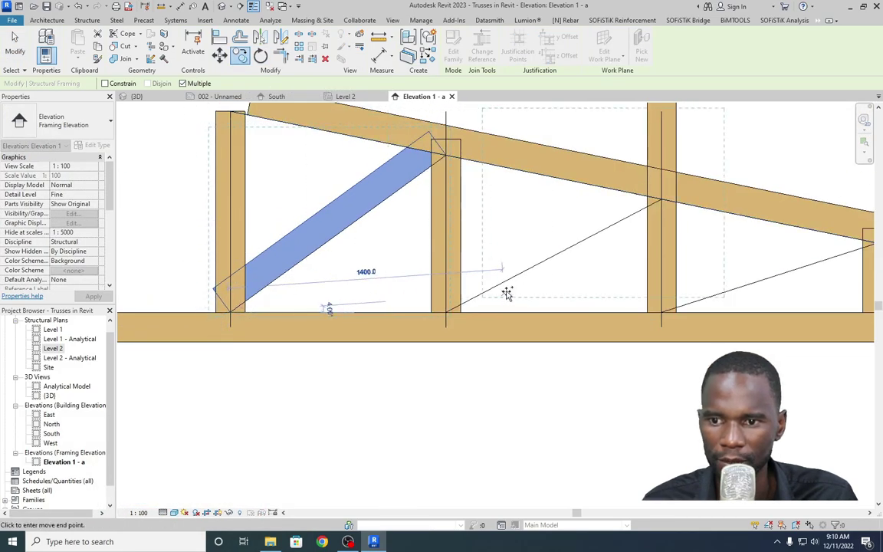
pyautogui.scroll(3, 455, 316)
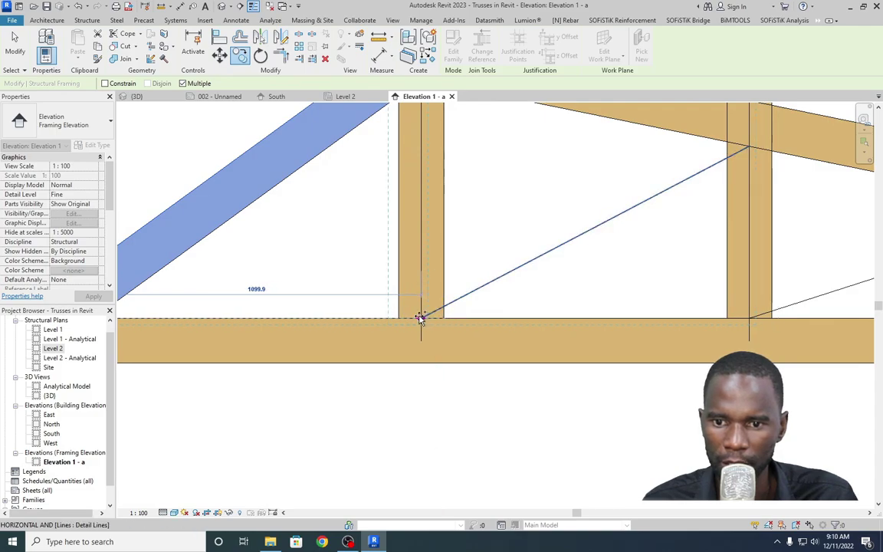
pyautogui.click(420, 316)
pyautogui.scroll(-3, 283, 291)
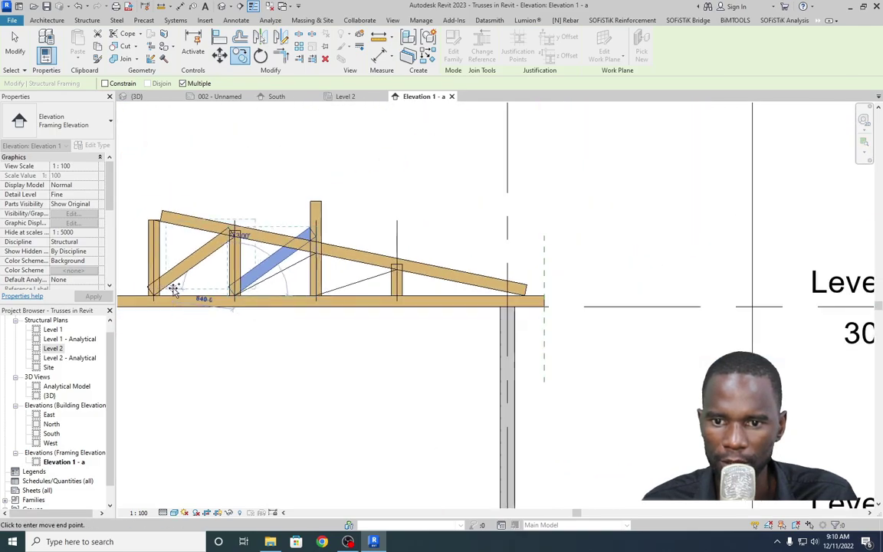
pyautogui.click(282, 228)
pyautogui.press('Escape')
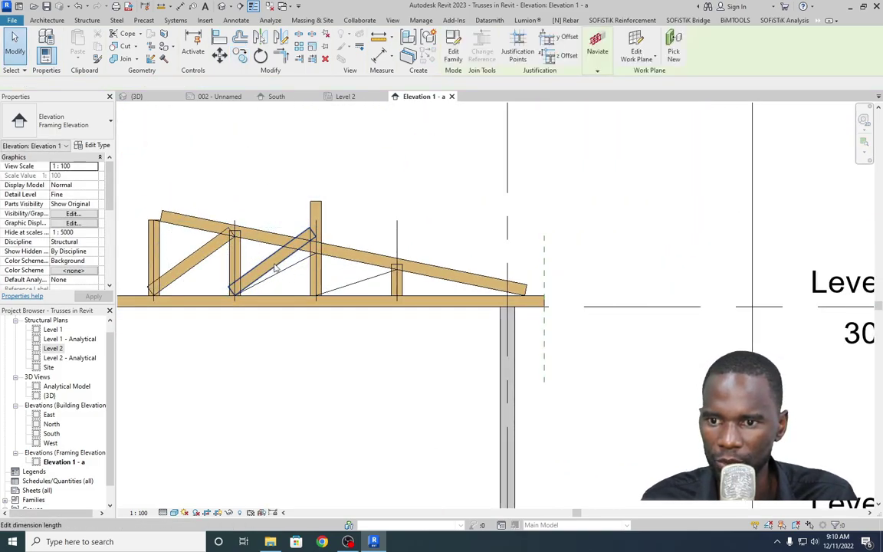
pyautogui.click(274, 266)
pyautogui.click(325, 60)
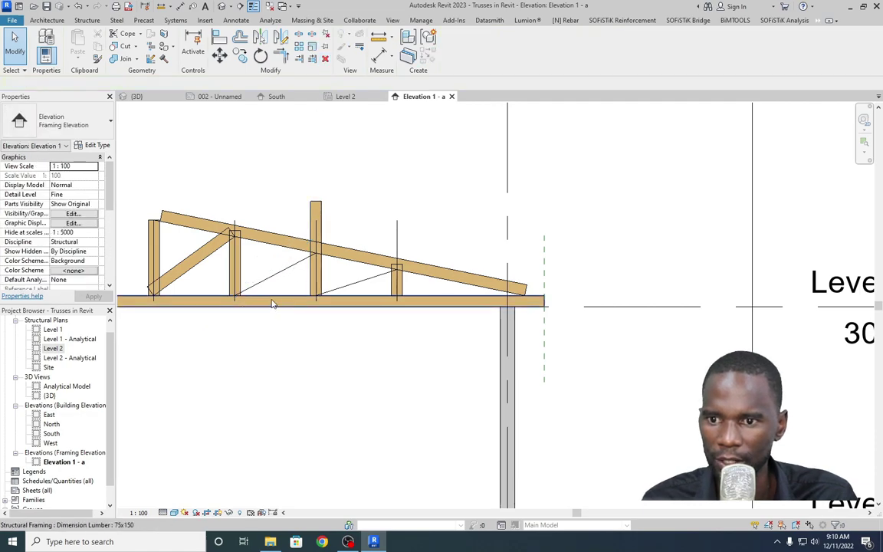
# Create a similar Dimension Lumber 75x150 beam along the second diagonal guide, from the first vertical's base to the sloping beam's underside.
pyautogui.click(204, 255)
pyautogui.rightClick(311, 165)
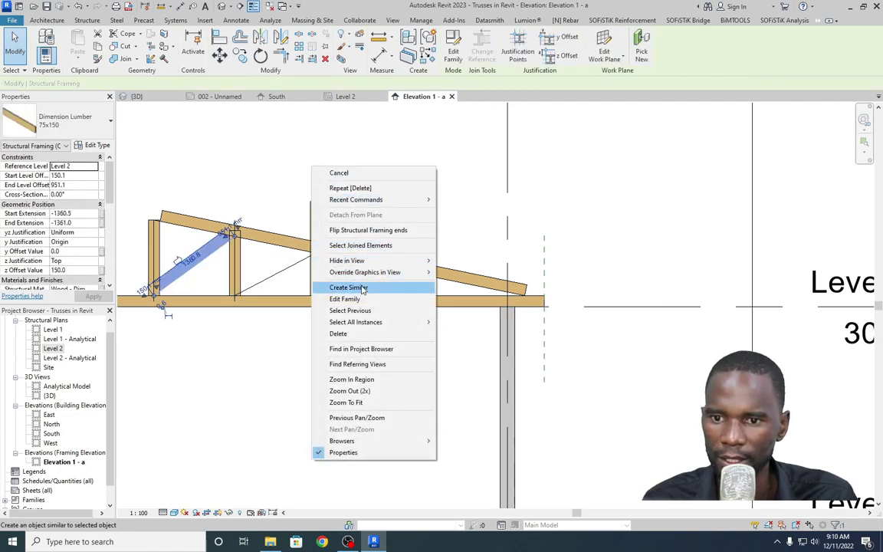
pyautogui.click(357, 288)
pyautogui.scroll(5, 230, 295)
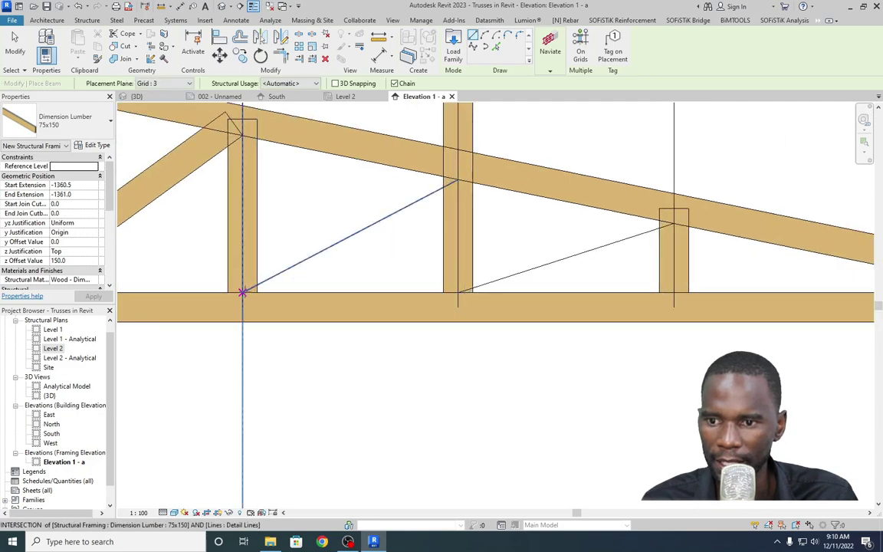
pyautogui.click(257, 285)
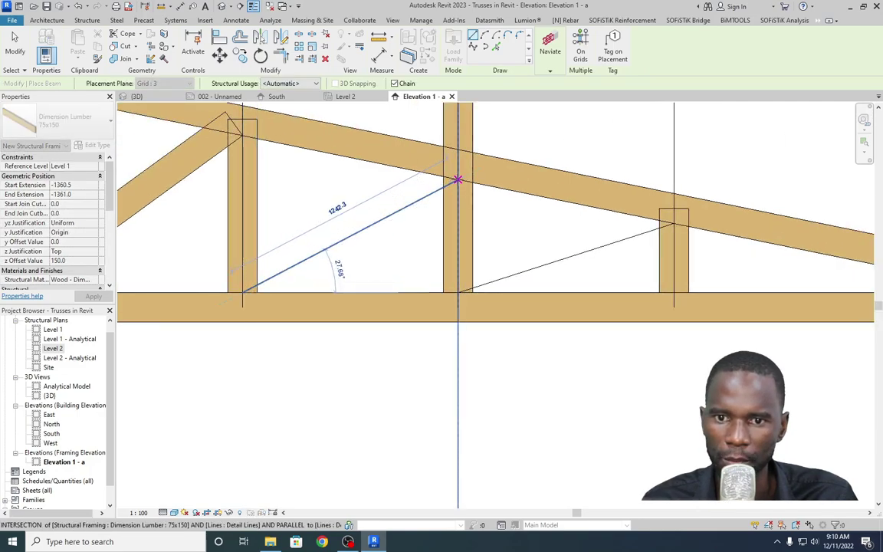
pyautogui.click(454, 182)
pyautogui.scroll(-2, 460, 184)
pyautogui.scroll(1, 484, 176)
pyautogui.rightClick(483, 160)
pyautogui.click(505, 166)
# Place a matching 75x150 beam along the third diagonal guide, from the tall vertical's base to the outermost vertical at the sloping beam.
pyautogui.scroll(4, 307, 268)
pyautogui.click(283, 274)
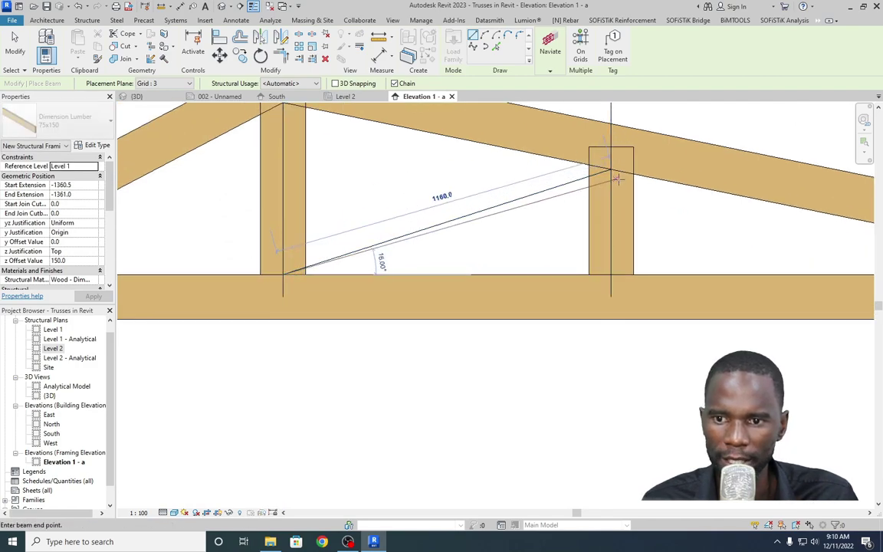
pyautogui.click(611, 169)
pyautogui.scroll(-3, 388, 254)
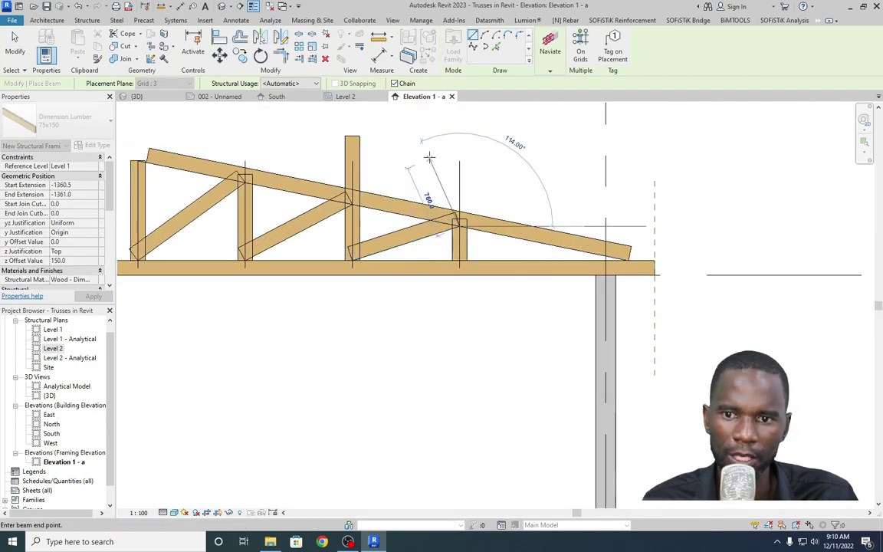
pyautogui.rightClick(382, 136)
pyautogui.click(410, 145)
pyautogui.rightClick(393, 129)
pyautogui.click(417, 136)
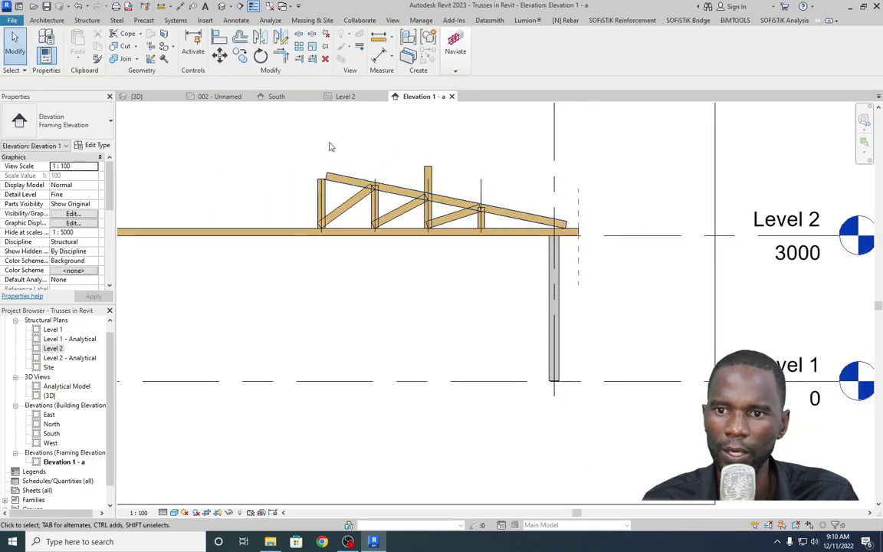
# Extend the sloping beam's upper end toward the central post's centreline.
pyautogui.scroll(-1, 453, 229)
pyautogui.scroll(2, 426, 232)
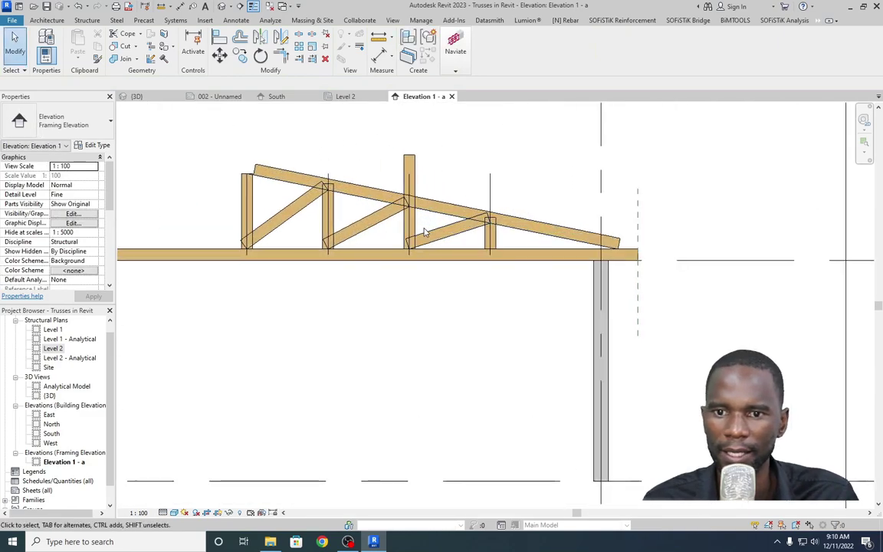
pyautogui.scroll(1, 328, 223)
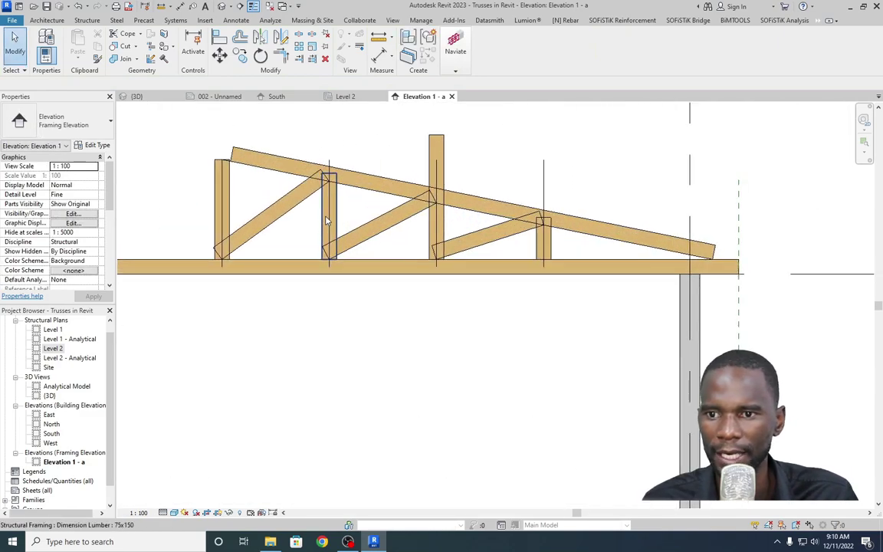
pyautogui.click(249, 158)
pyautogui.moveTo(225, 153); pyautogui.dragTo(222, 150)
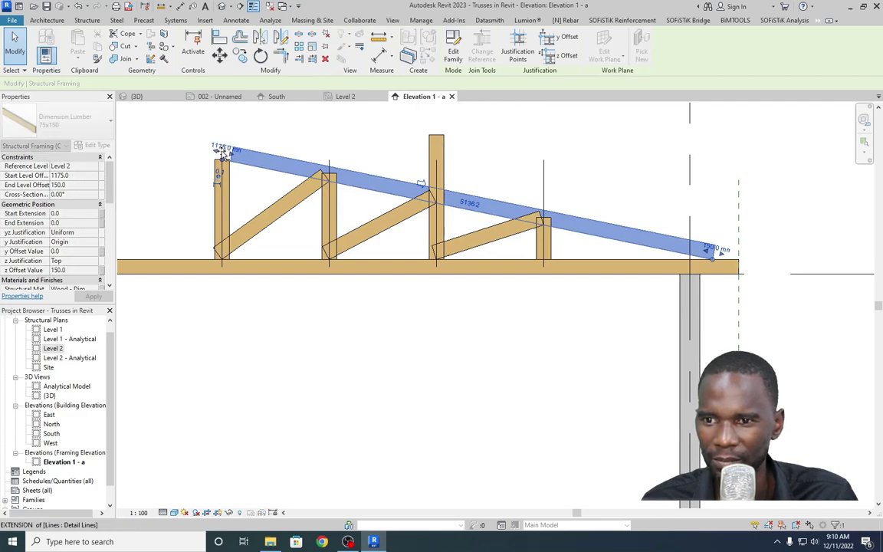
pyautogui.click(286, 121)
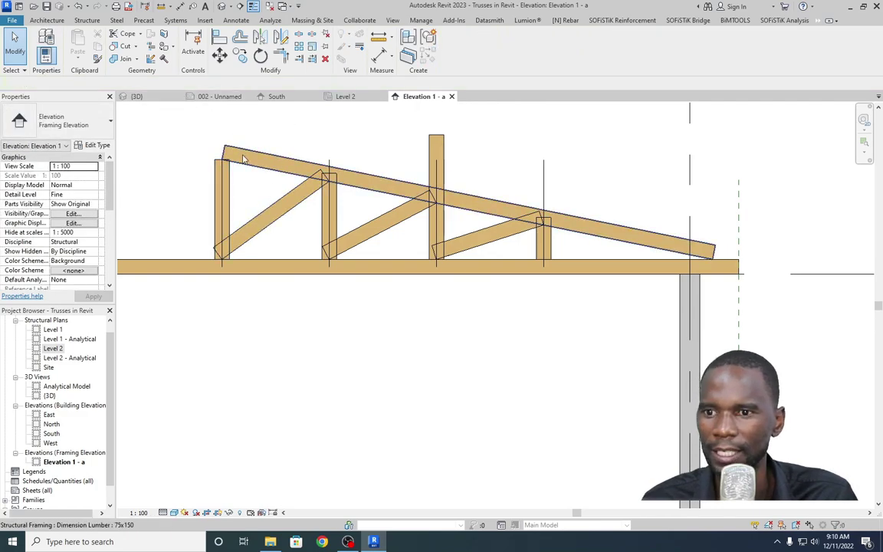
# Cope the tops of the first diagonal and the vertical nearest the central post against the sloping beam.
pyautogui.click(292, 204)
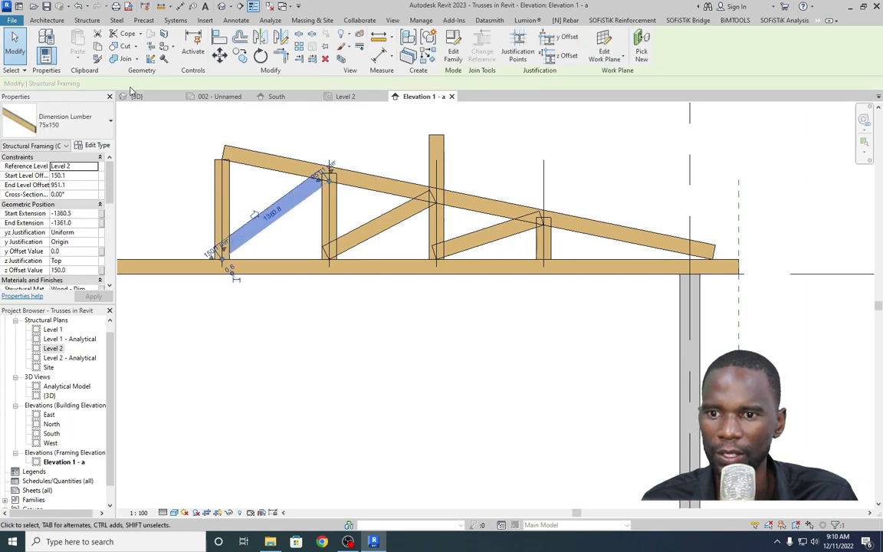
pyautogui.click(124, 35)
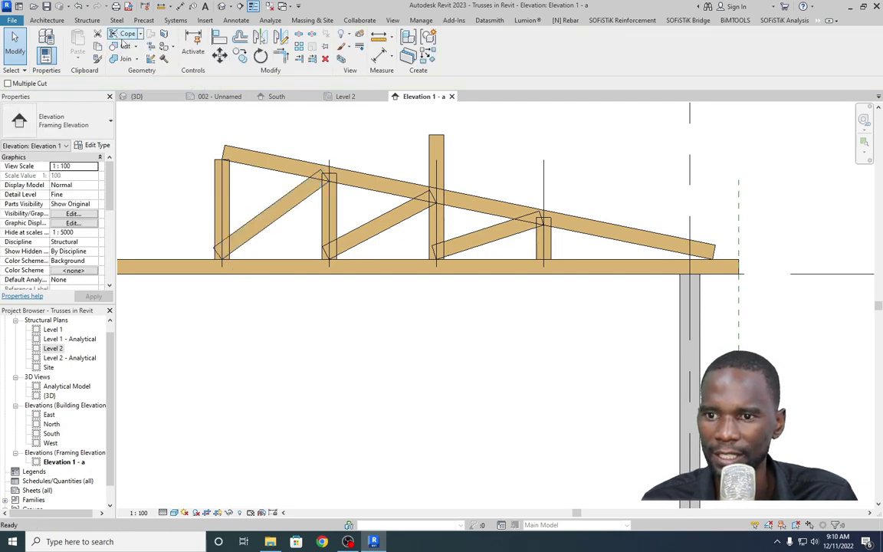
pyautogui.click(305, 200)
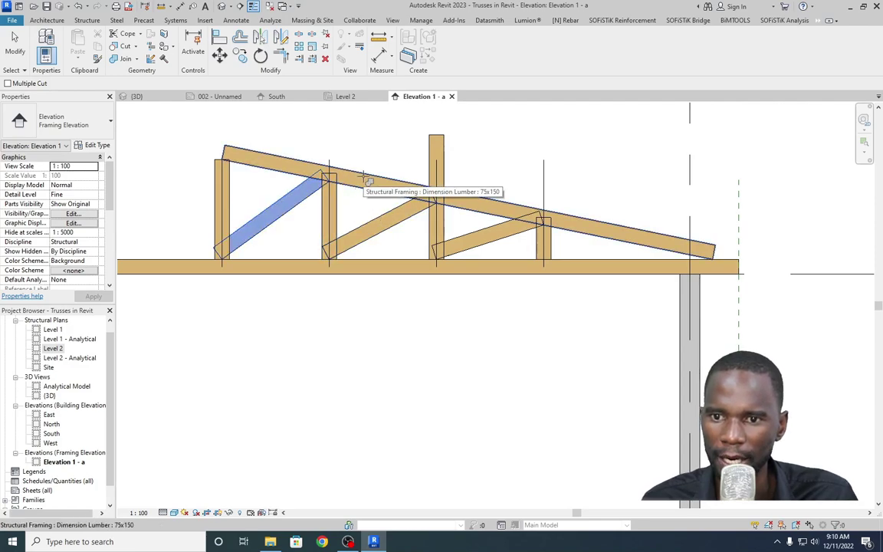
pyautogui.click(366, 180)
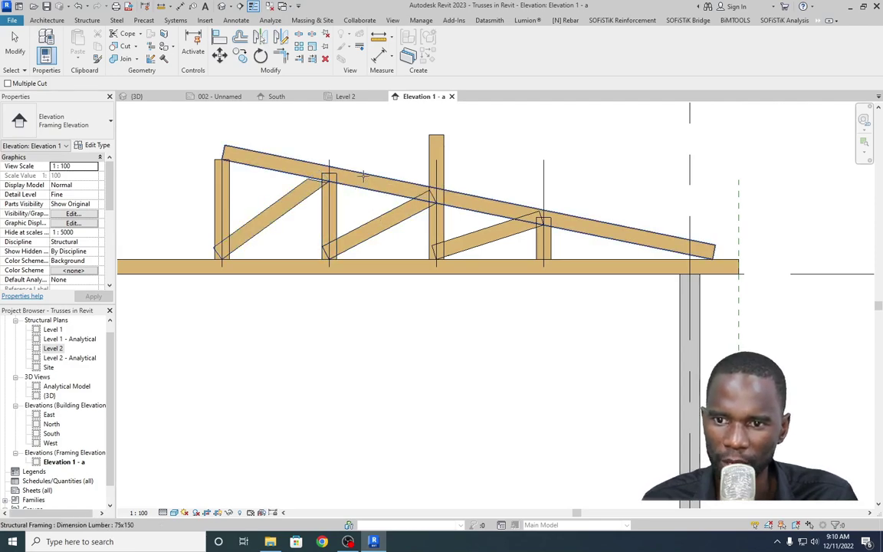
pyautogui.click(332, 203)
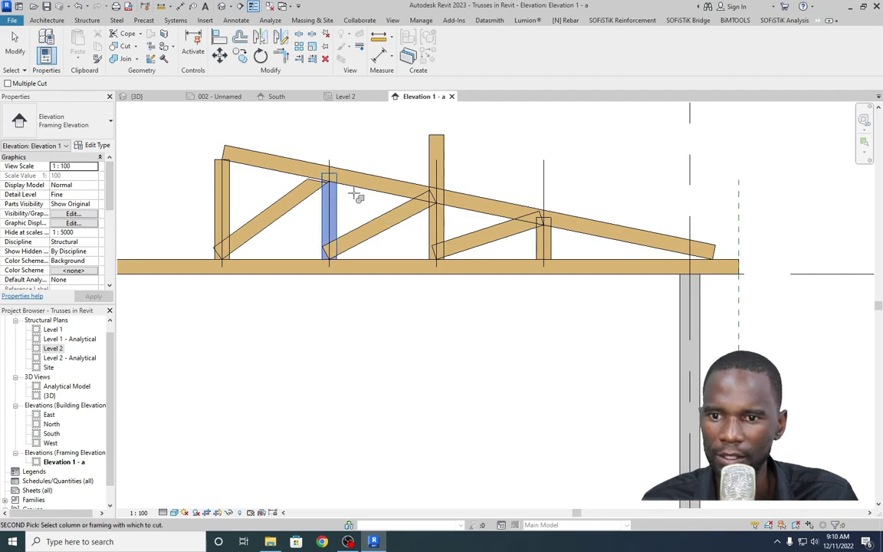
pyautogui.click(368, 179)
# Cope the second diagonal's lower end against the vertical nearest the central post.
pyautogui.scroll(3, 343, 263)
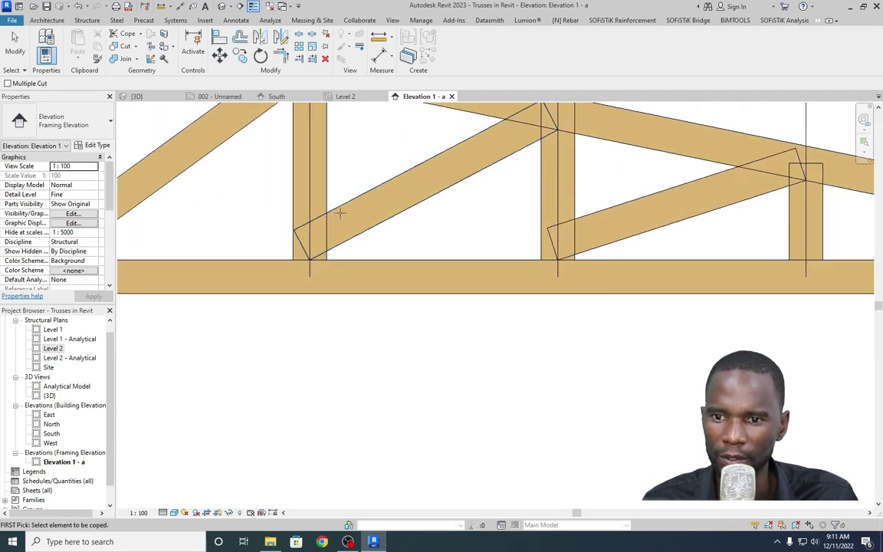
pyautogui.click(356, 197)
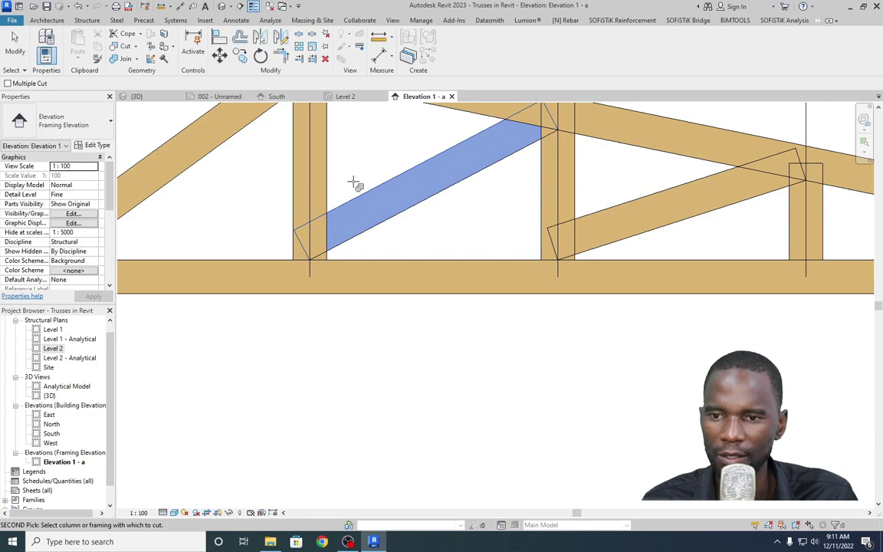
pyautogui.click(333, 190)
pyautogui.scroll(-2, 309, 231)
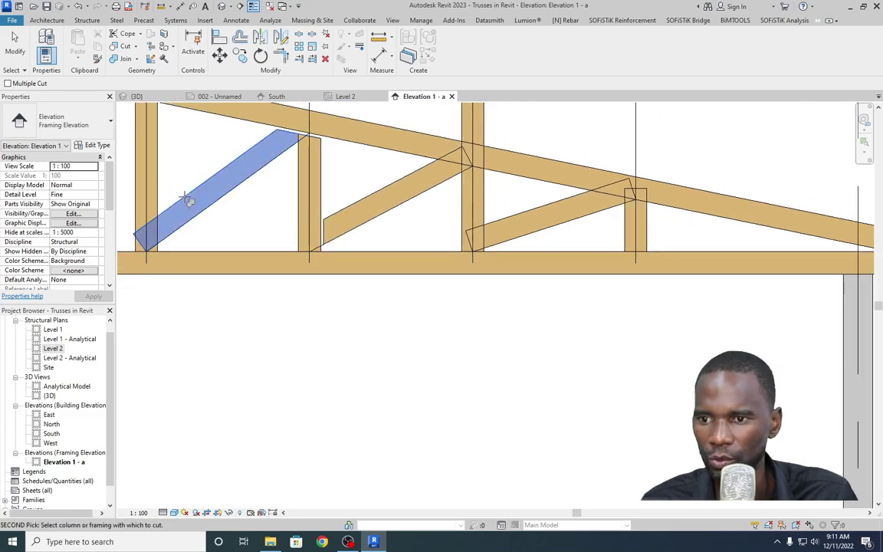
# Cope the second diagonal's upper end against the sloping beam.
pyautogui.scroll(-3, 204, 158)
pyautogui.scroll(2, 370, 215)
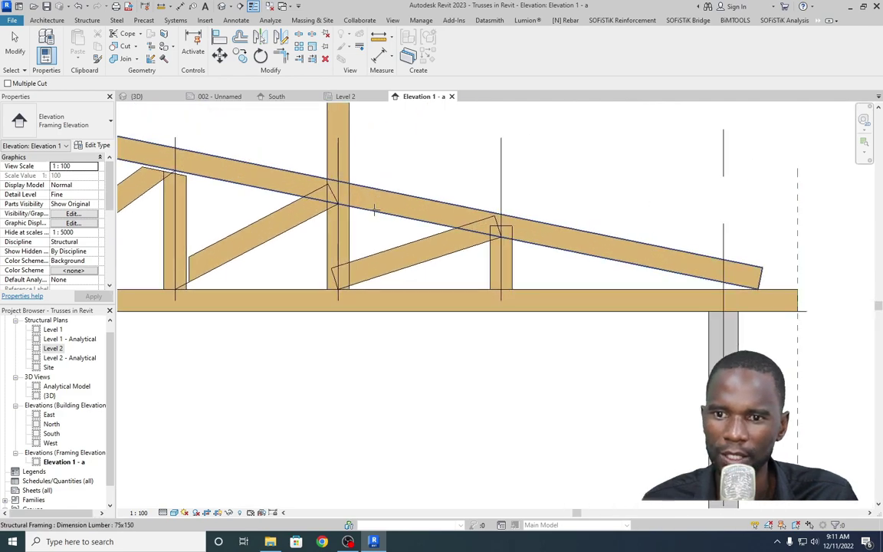
pyautogui.click(268, 184)
pyautogui.click(265, 208)
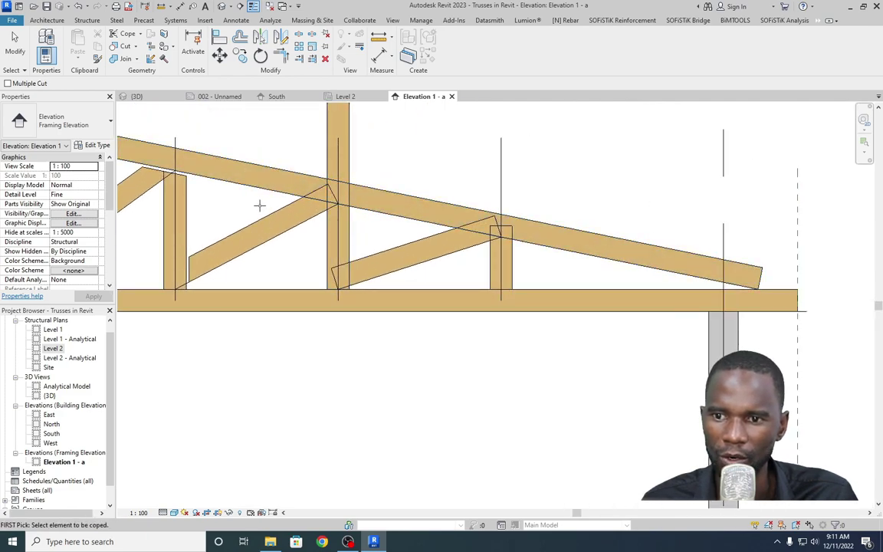
pyautogui.click(289, 226)
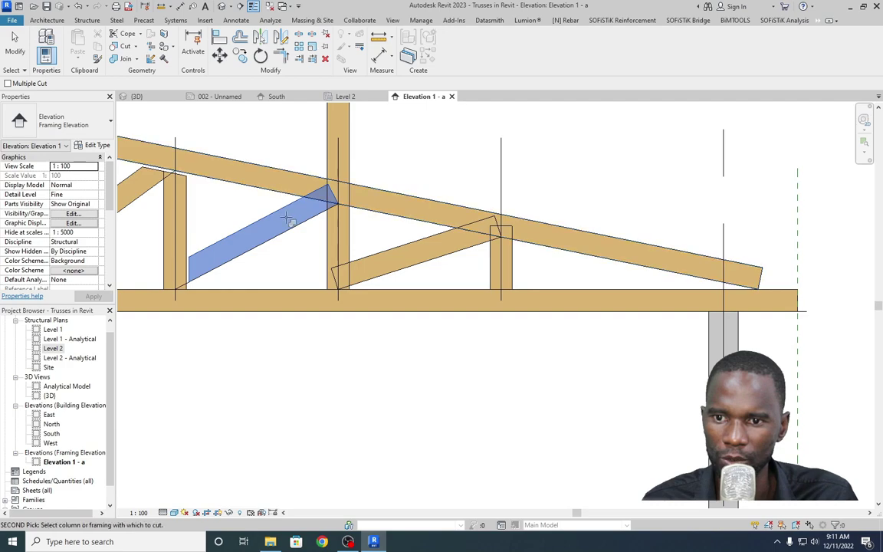
pyautogui.click(278, 190)
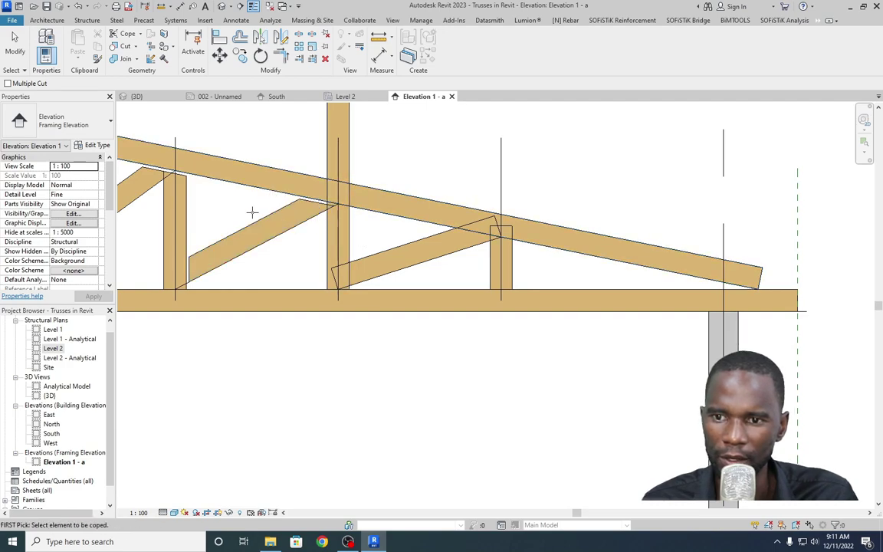
# Try to cope the overlong third vertical web against the sloping top chord.
pyautogui.click(349, 226)
pyautogui.scroll(-2, 322, 207)
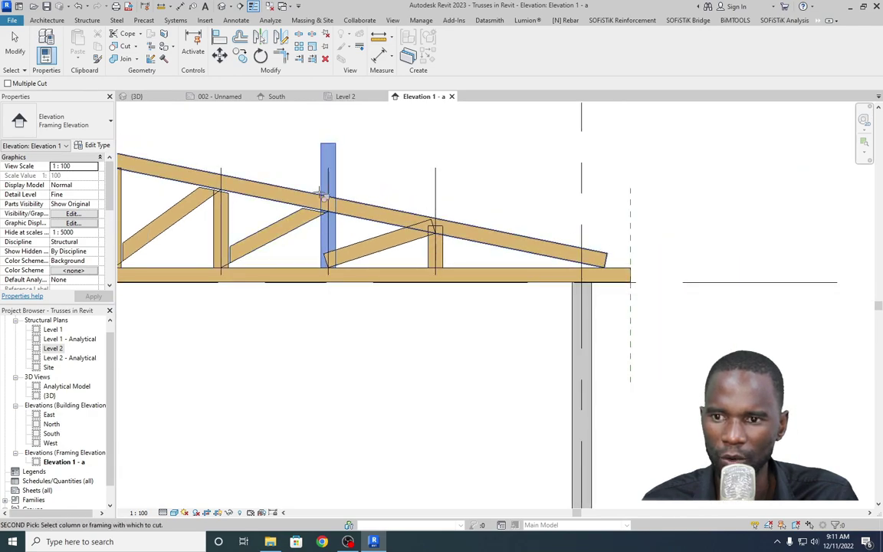
pyautogui.scroll(1, 324, 193)
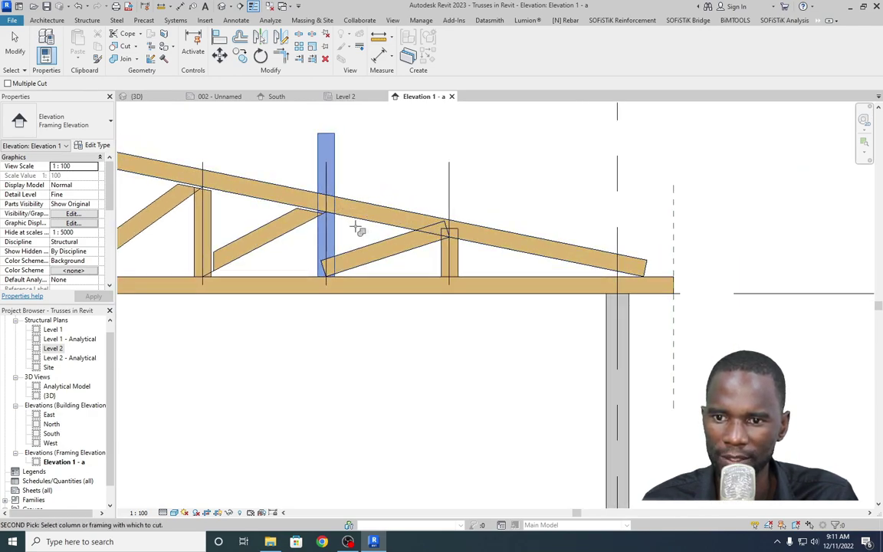
pyautogui.scroll(1, 355, 228)
pyautogui.click(314, 188)
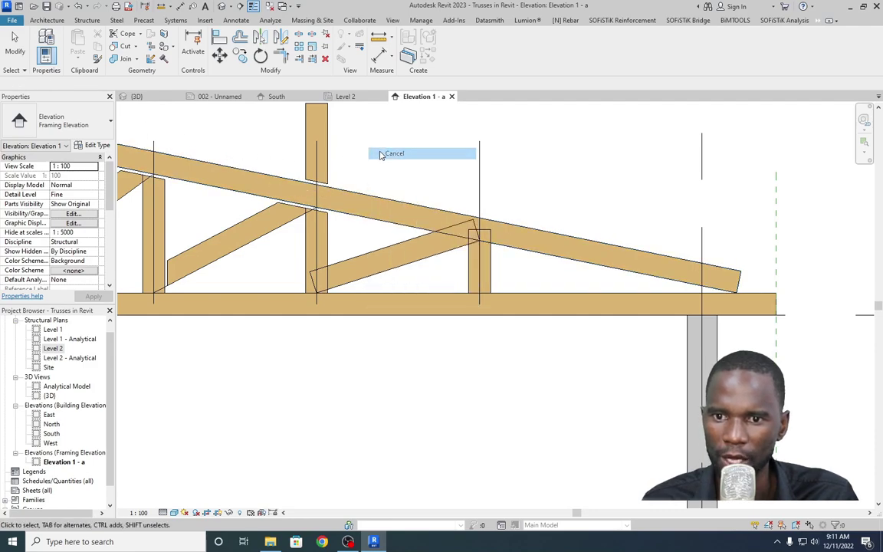
pyautogui.press('Escape')
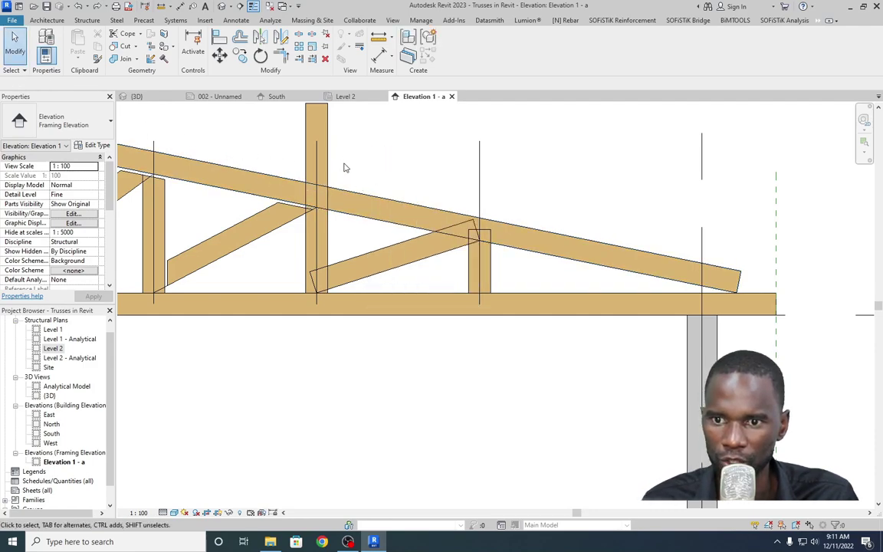
# Shorten the overlong vertical web so its upper end stops inside the depth of the sloping top chord.
pyautogui.scroll(-1, 322, 184)
pyautogui.click(319, 135)
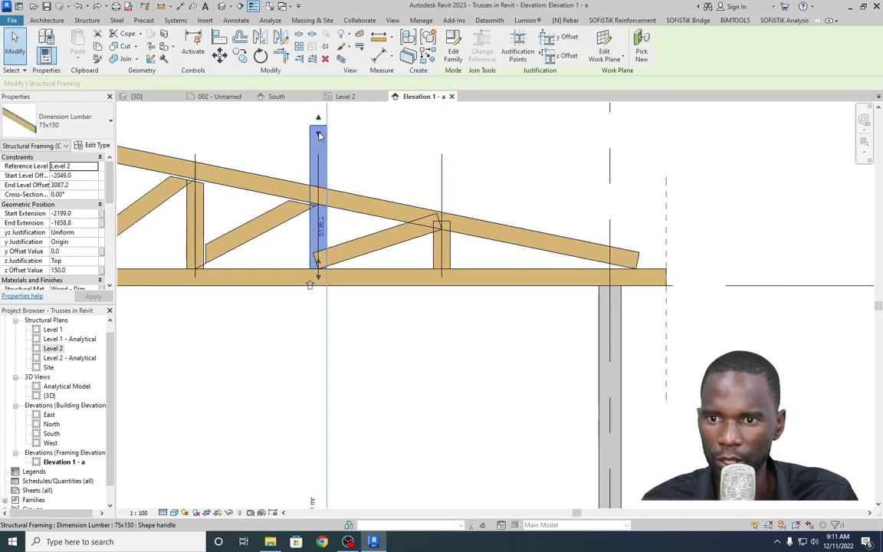
pyautogui.moveTo(321, 184); pyautogui.dragTo(355, 189)
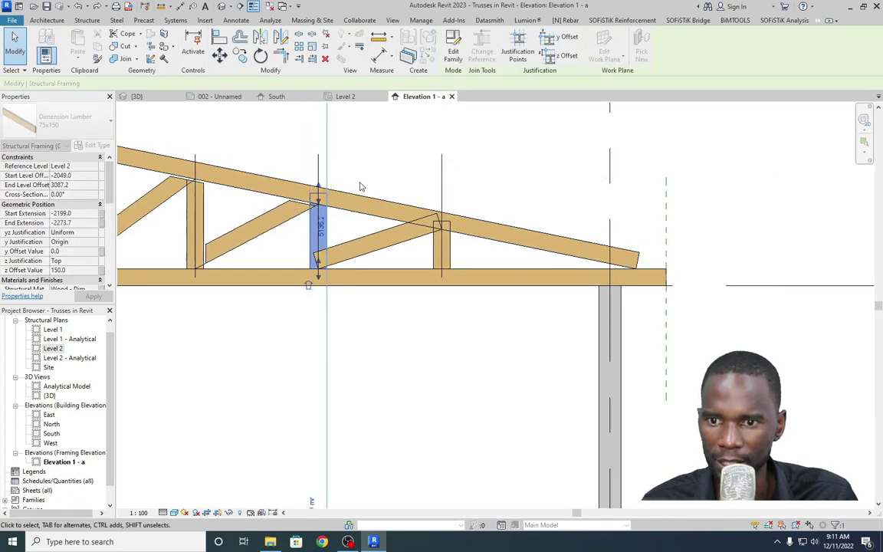
pyautogui.click(349, 215)
pyautogui.scroll(2, 349, 215)
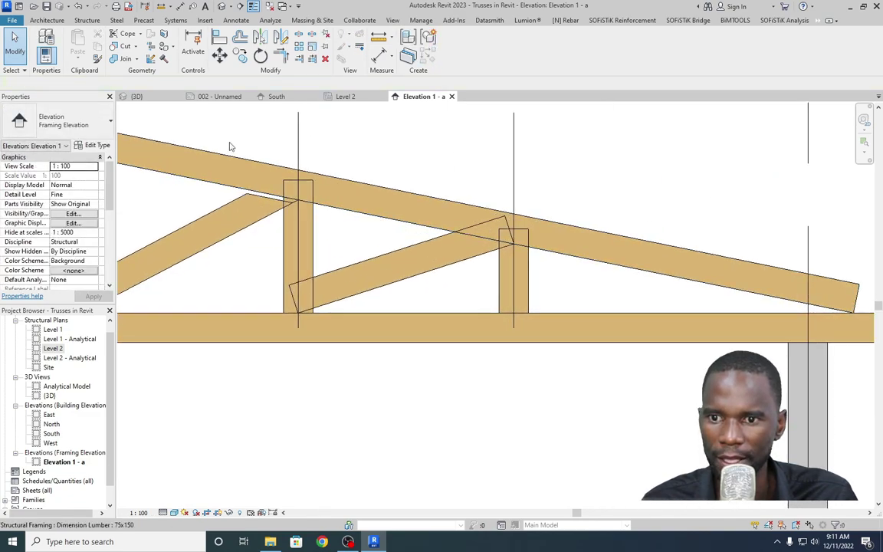
# Cope the shortened vertical web against the top chord, and the diagonal ending at its upper end against that web.
pyautogui.click(128, 34)
pyautogui.click(311, 228)
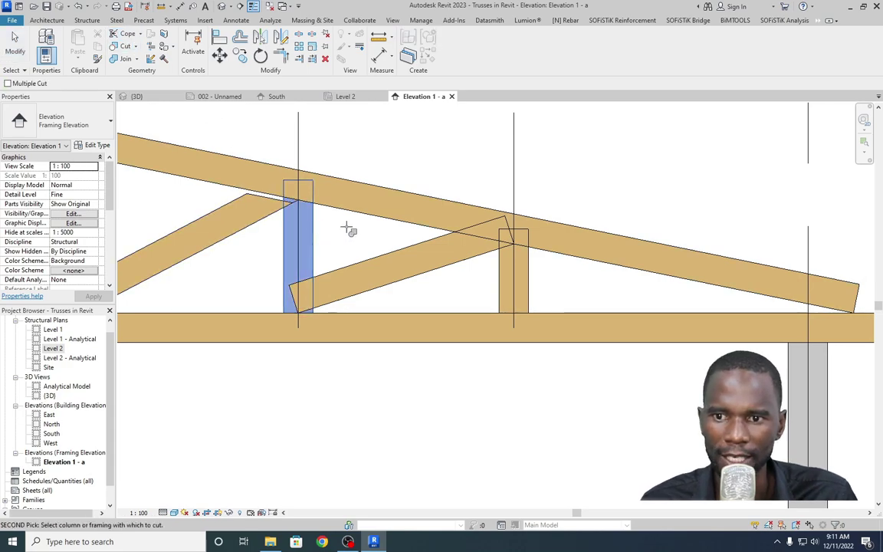
pyautogui.click(349, 214)
pyautogui.scroll(2, 308, 228)
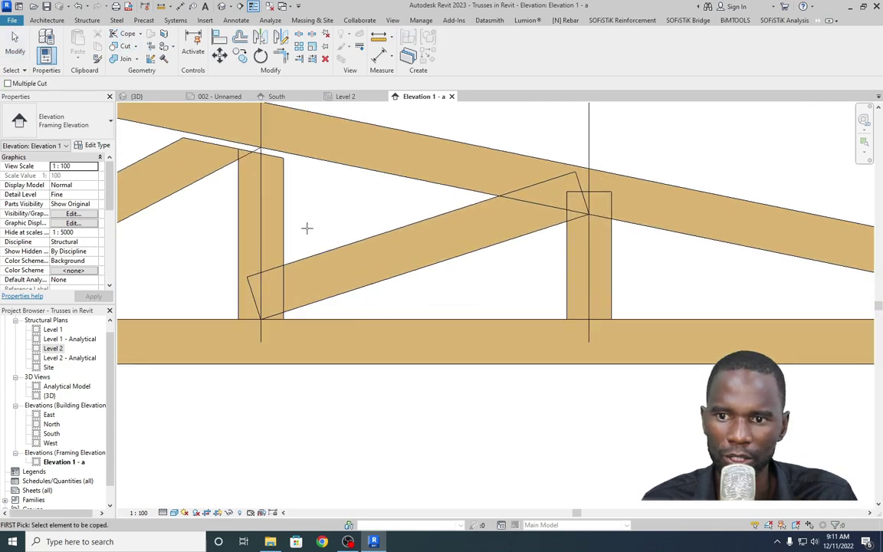
pyautogui.scroll(-2, 295, 199)
pyautogui.scroll(2, 286, 180)
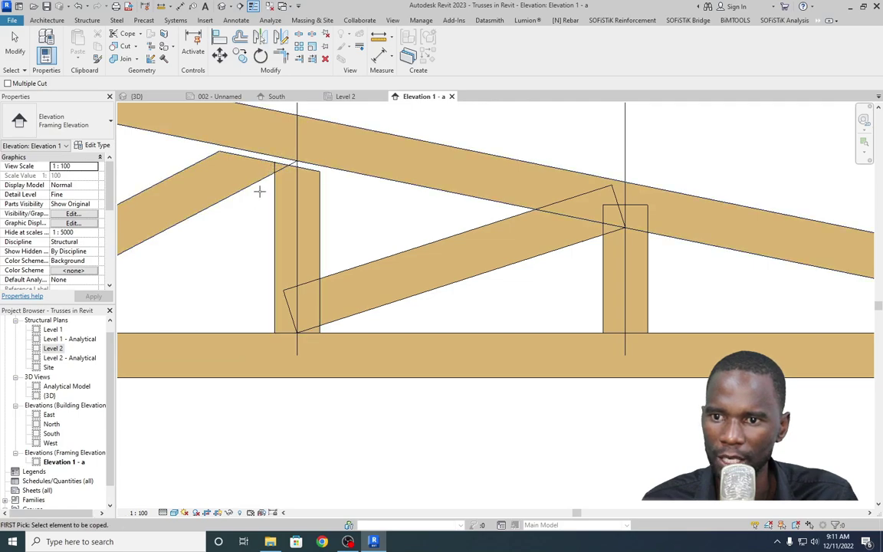
pyautogui.click(260, 191)
pyautogui.click(293, 178)
# Cope the last diagonal web against the shortened vertical at its lower end and against the top chord at its upper end.
pyautogui.scroll(-2, 293, 154)
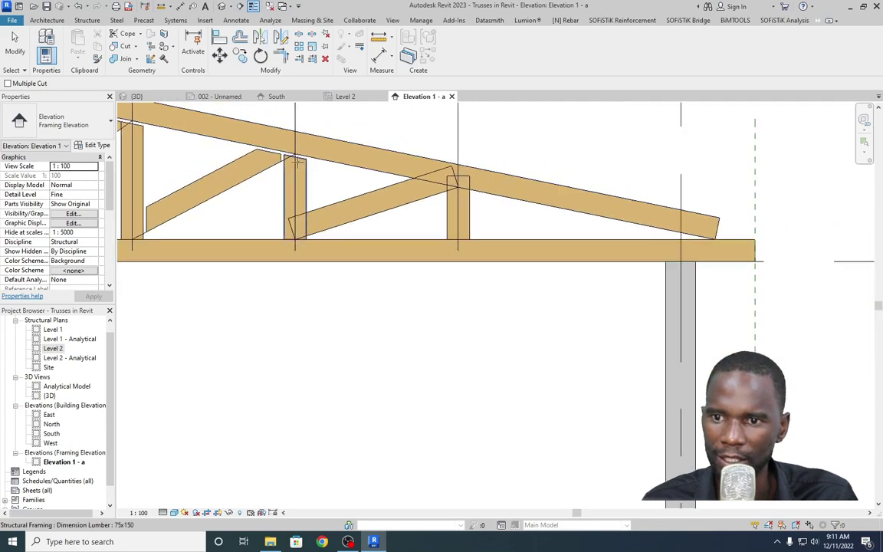
pyautogui.scroll(1, 337, 230)
pyautogui.click(340, 222)
pyautogui.click(293, 177)
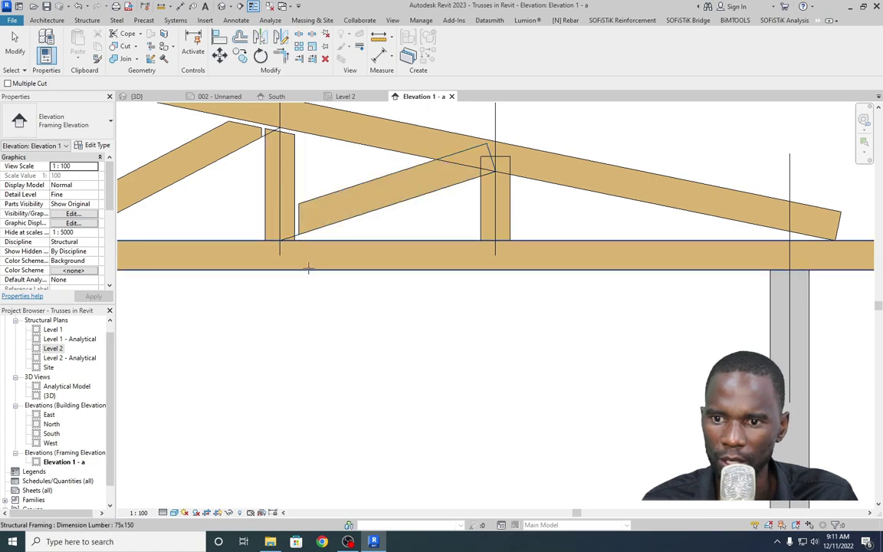
pyautogui.scroll(-1, 313, 268)
pyautogui.scroll(1, 389, 238)
pyautogui.click(387, 224)
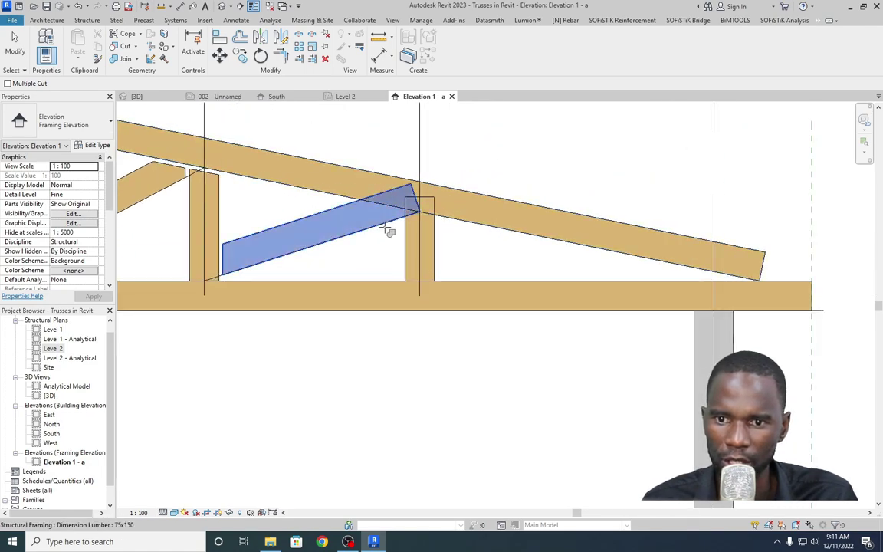
pyautogui.click(352, 199)
# Cope the shortest vertical web against the top chord, and the last diagonal's upper end against that vertical.
pyautogui.click(434, 241)
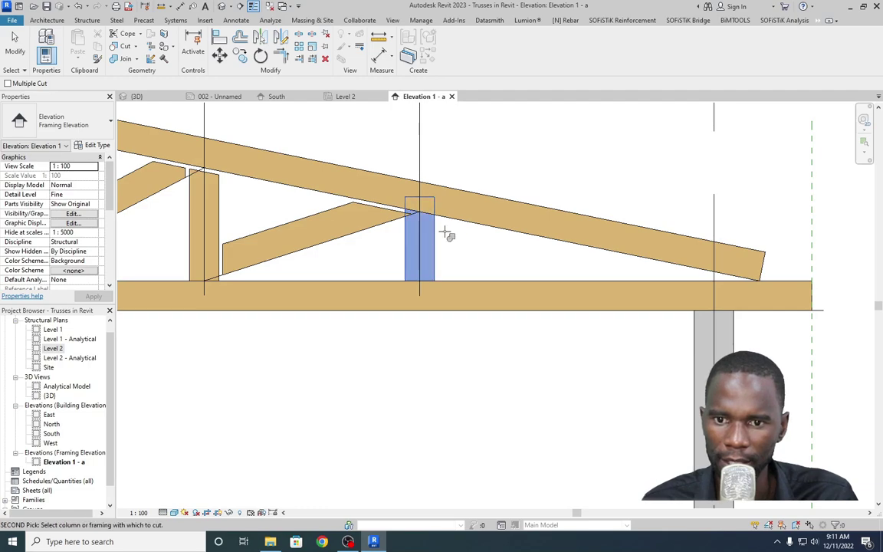
pyautogui.click(455, 223)
pyautogui.click(389, 225)
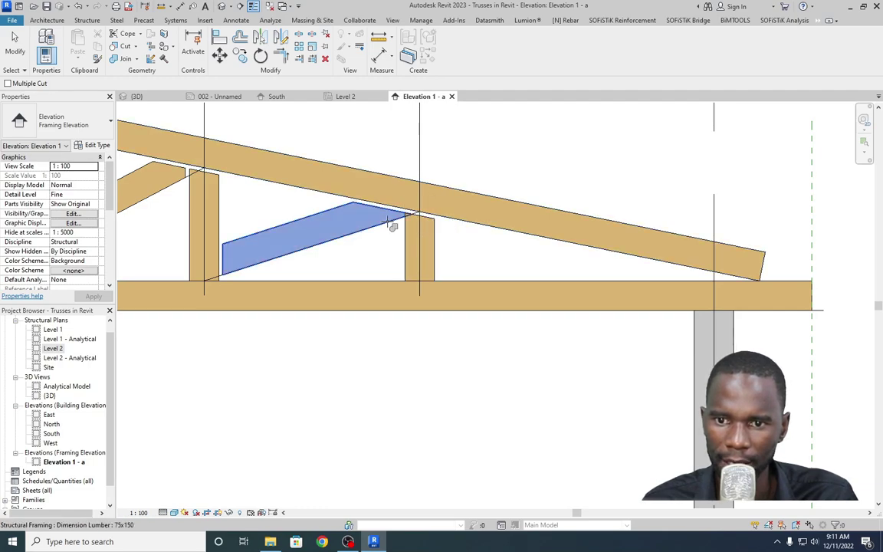
pyautogui.click(403, 207)
pyautogui.scroll(-2, 391, 222)
pyautogui.scroll(2, 537, 272)
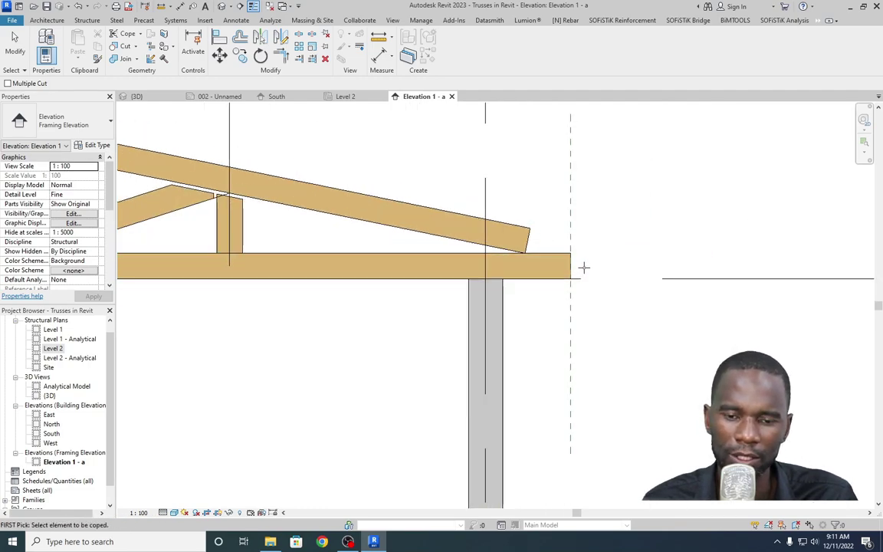
# Cope the sloping top chord's lower end against the bottom chord above the column.
pyautogui.click(498, 257)
pyautogui.click(519, 230)
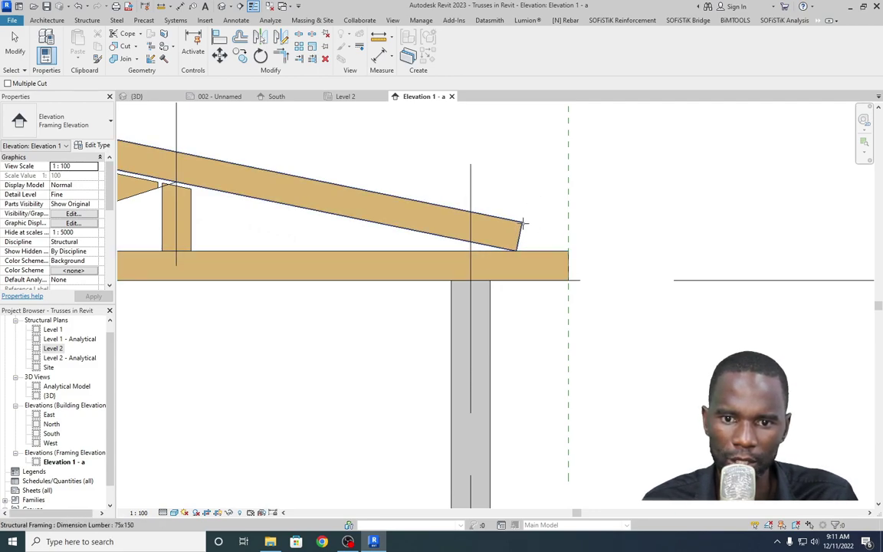
pyautogui.click(472, 205)
pyautogui.click(485, 259)
pyautogui.scroll(-4, 591, 253)
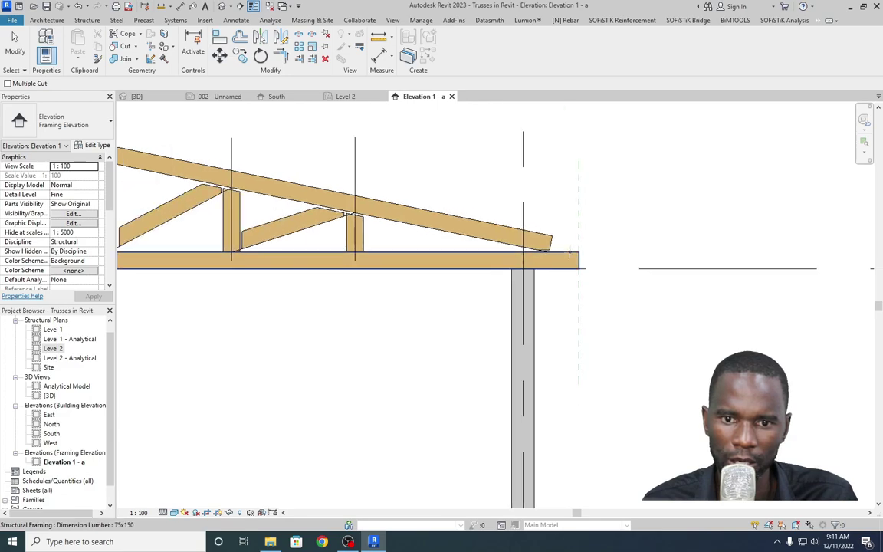
pyautogui.scroll(3, 285, 208)
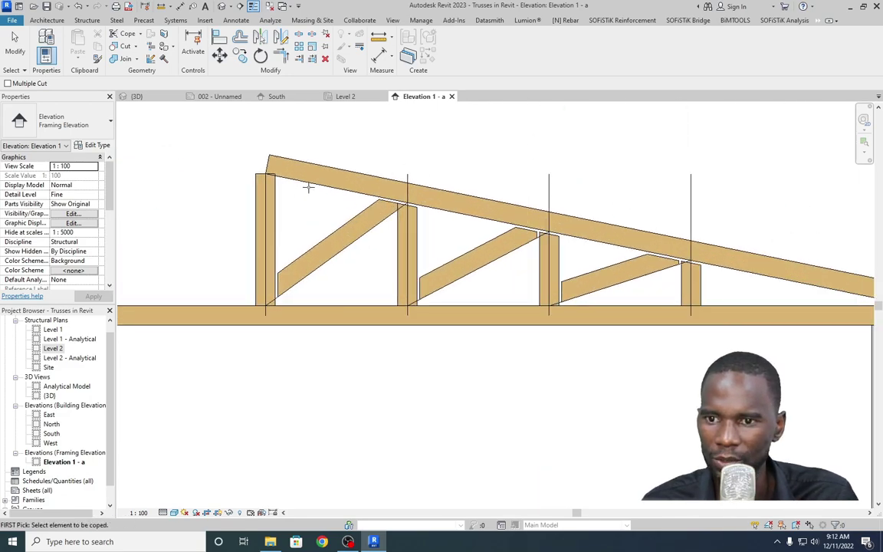
# Cope the tallest vertical web at the ridge against the top chord, and end the Cope command.
pyautogui.click(285, 196)
pyautogui.click(299, 187)
pyautogui.scroll(-4, 296, 191)
pyautogui.scroll(2, 506, 257)
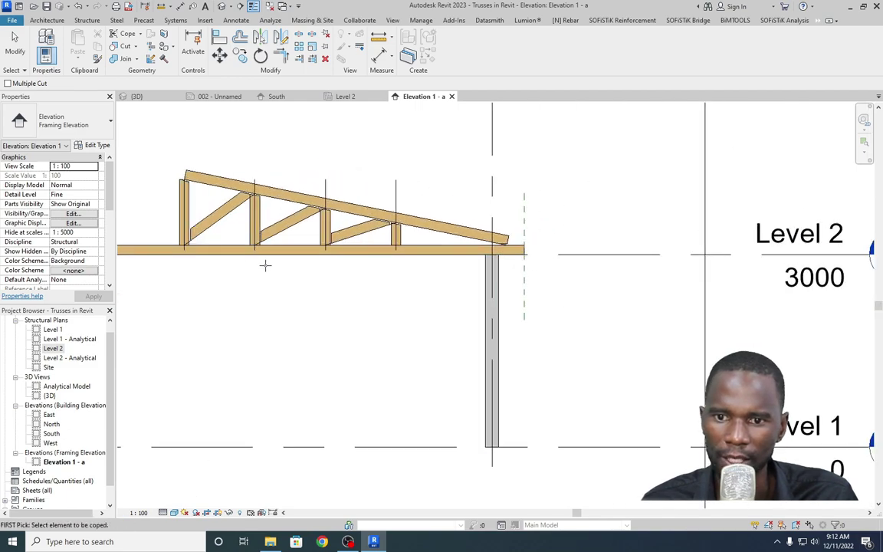
pyautogui.scroll(2, 406, 262)
pyautogui.scroll(2, 402, 261)
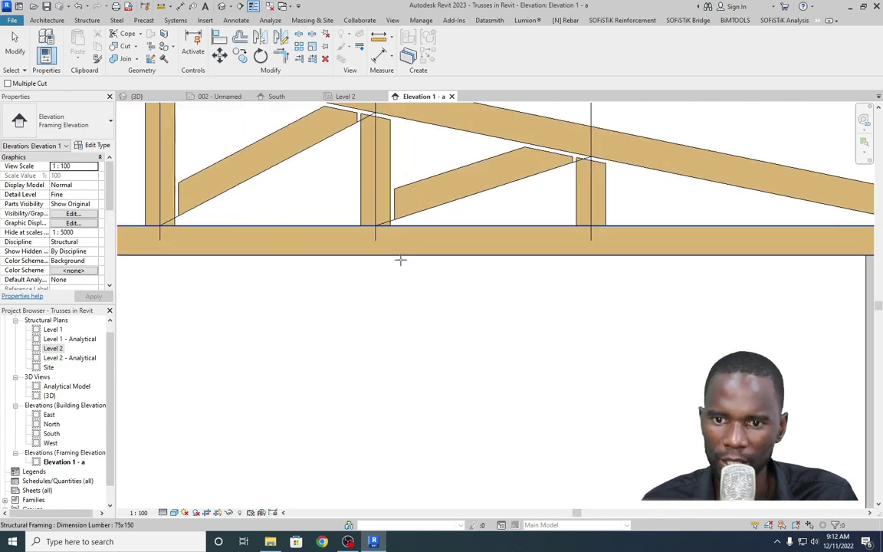
pyautogui.scroll(-2, 387, 258)
pyautogui.scroll(-1, 527, 210)
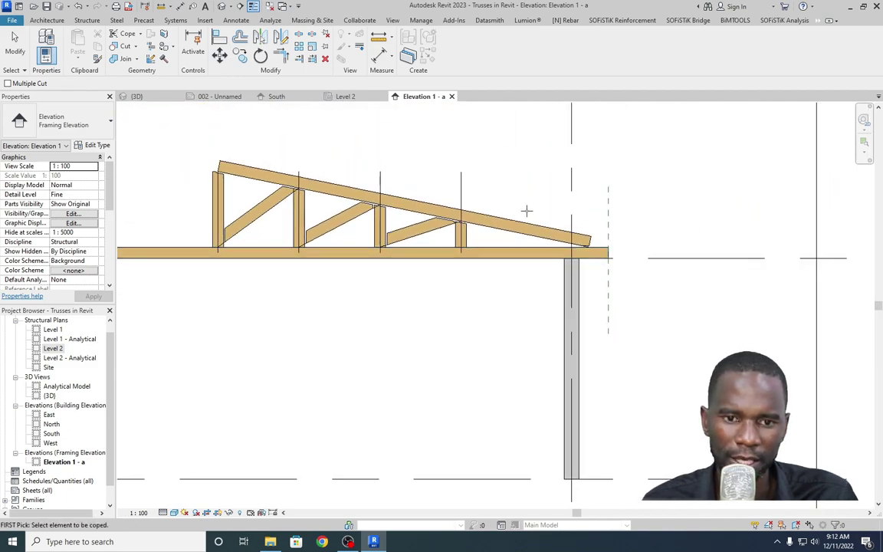
pyautogui.rightClick(459, 169)
pyautogui.click(471, 177)
pyautogui.rightClick(443, 159)
pyautogui.click(457, 165)
# Extend the top chord's eaves end by about 245 mm to line up with the end of the bottom chord.
pyautogui.scroll(-2, 491, 239)
pyautogui.scroll(1, 492, 241)
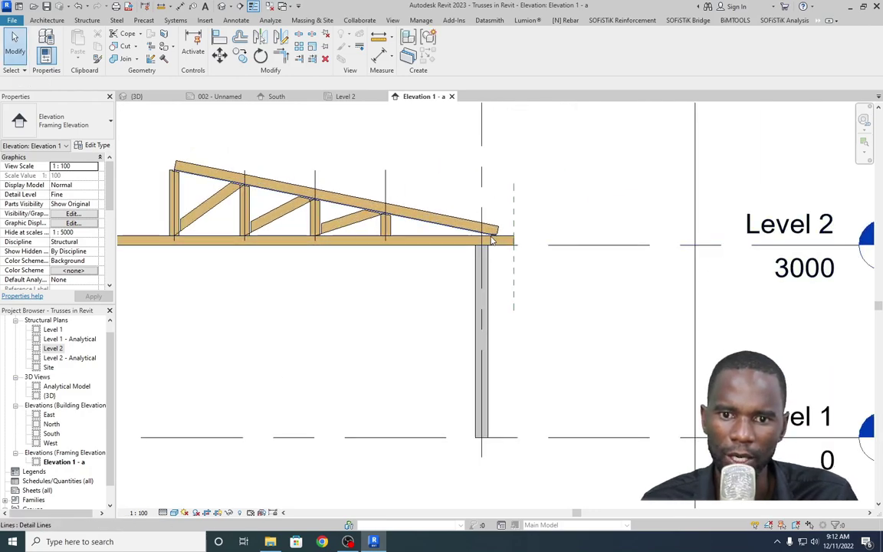
pyautogui.scroll(2, 493, 241)
pyautogui.click(513, 229)
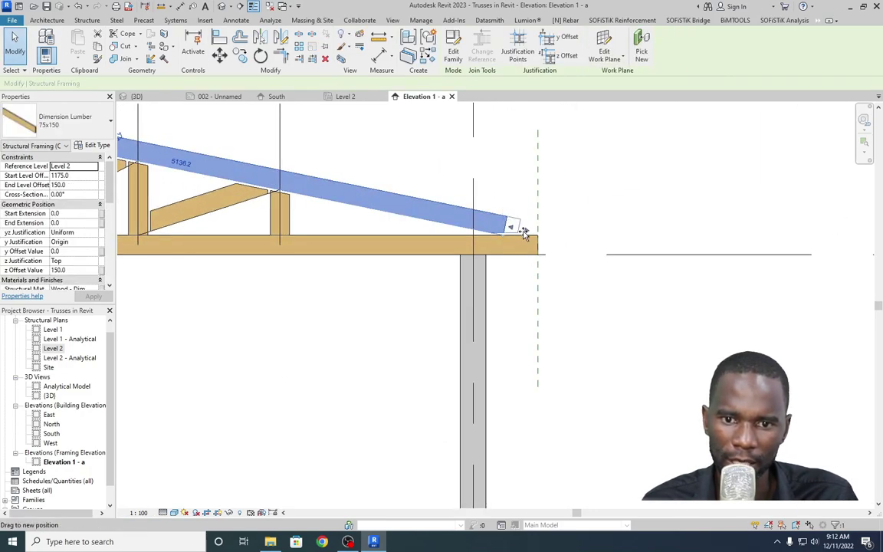
pyautogui.moveTo(532, 233); pyautogui.dragTo(565, 227)
pyautogui.click(566, 227)
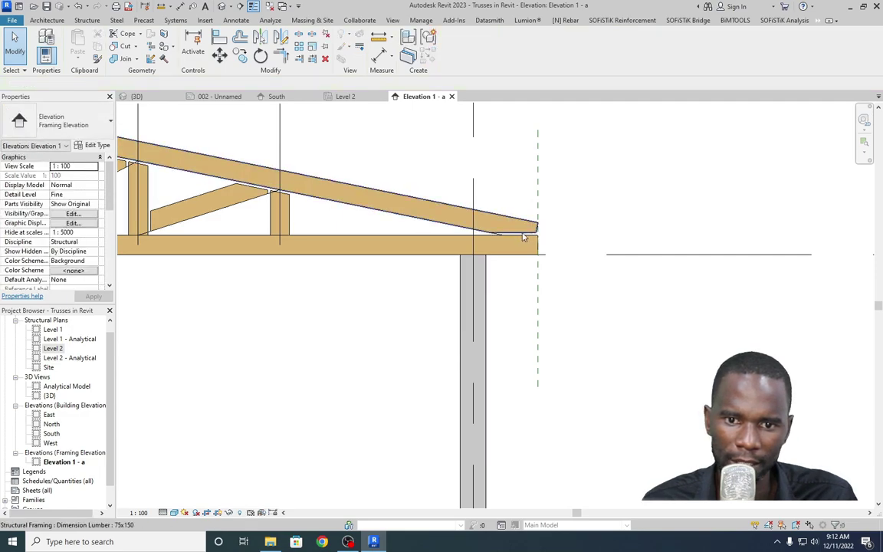
pyautogui.scroll(3, 521, 236)
pyautogui.scroll(-1, 454, 220)
pyautogui.scroll(1, 519, 238)
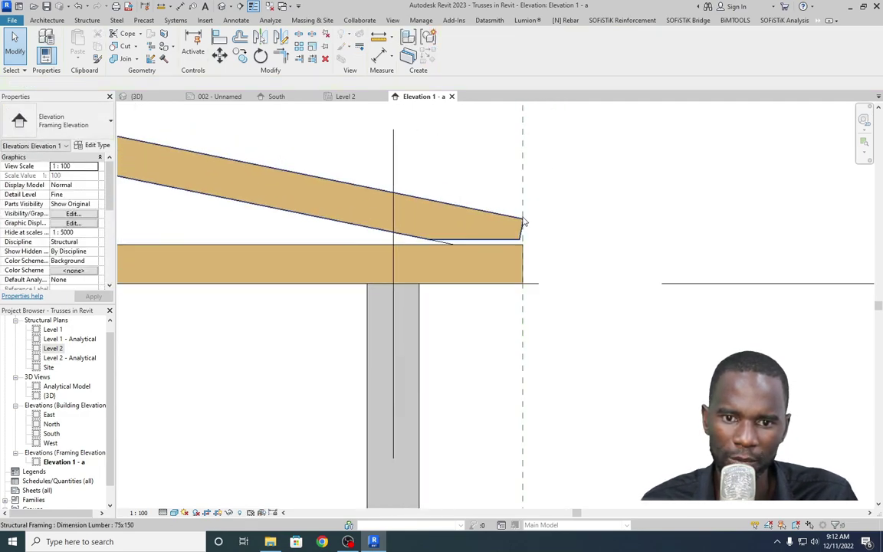
pyautogui.scroll(-1, 520, 240)
pyautogui.scroll(-3, 519, 240)
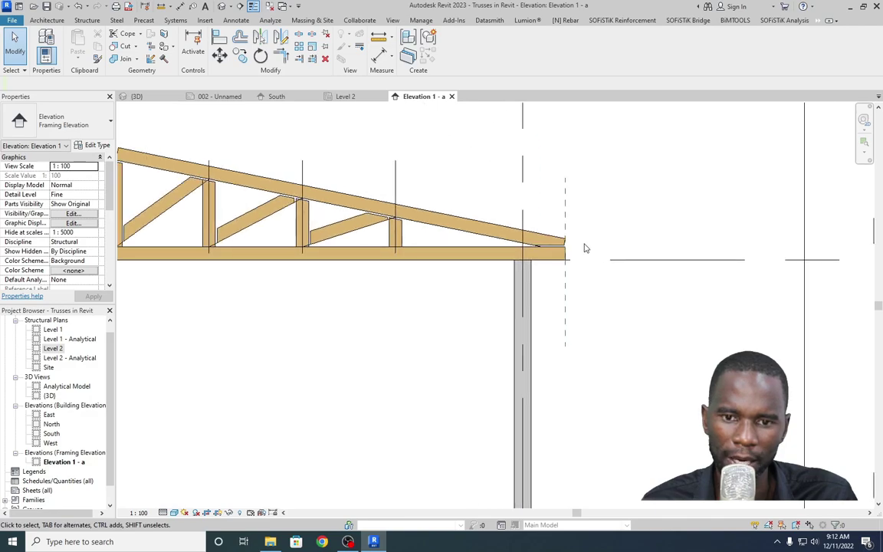
pyautogui.scroll(2, 386, 209)
pyautogui.scroll(3, 386, 209)
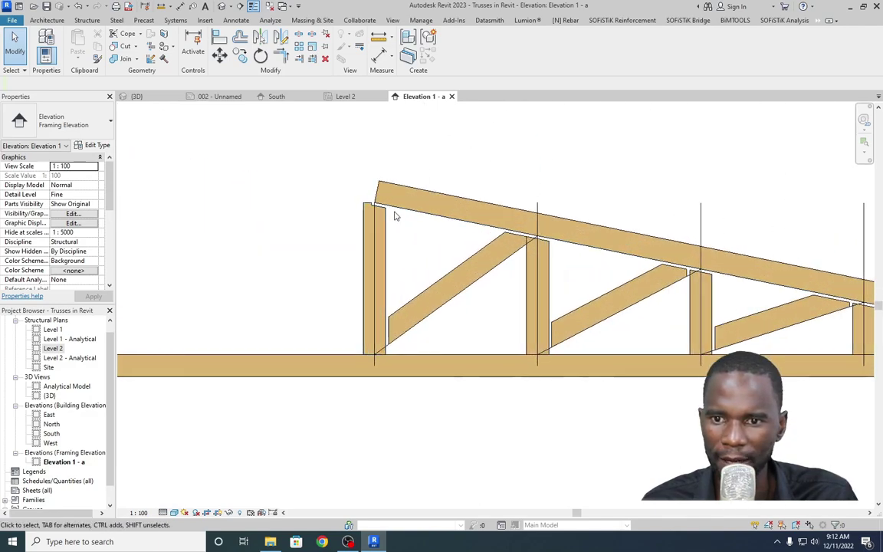
pyautogui.click(374, 191)
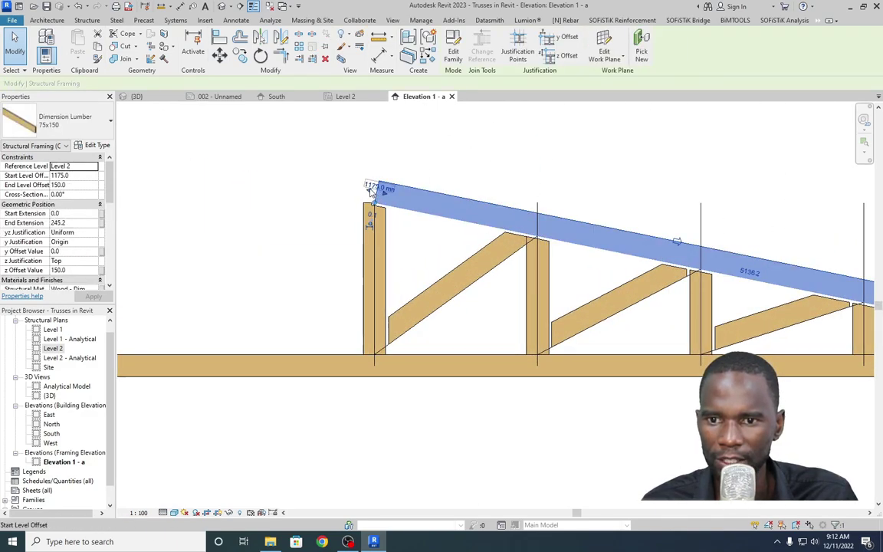
pyautogui.click(359, 203)
pyautogui.scroll(2, 359, 203)
pyautogui.click(391, 190)
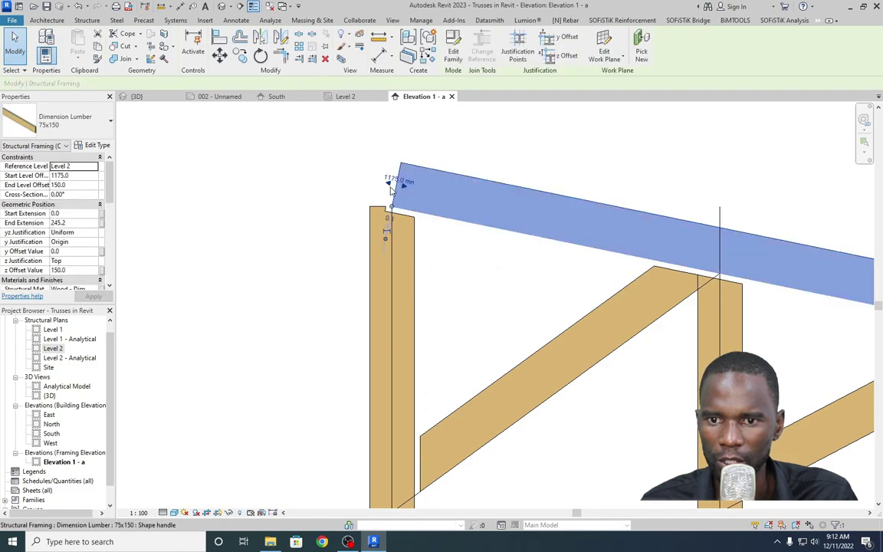
pyautogui.click(393, 182)
pyautogui.press('Escape')
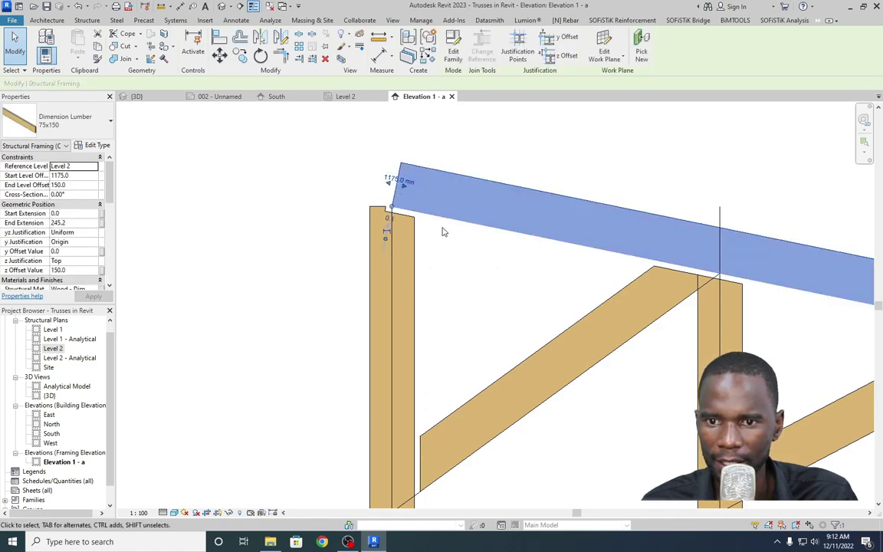
pyautogui.scroll(-5, 438, 209)
pyautogui.press('Escape')
pyautogui.scroll(3, 299, 221)
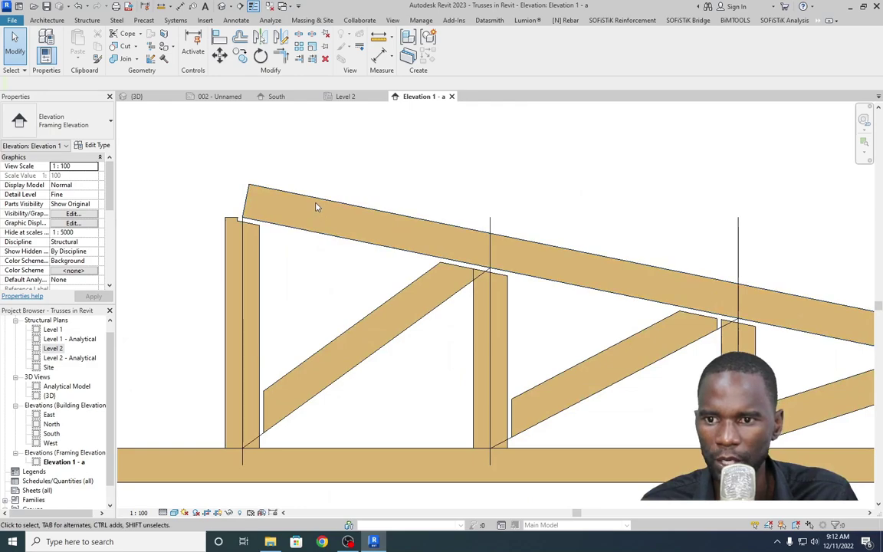
# Lengthen the top chord at the ridge past the tallest vertical's outer face, to a start level offset of about 1196 mm.
pyautogui.click(315, 204)
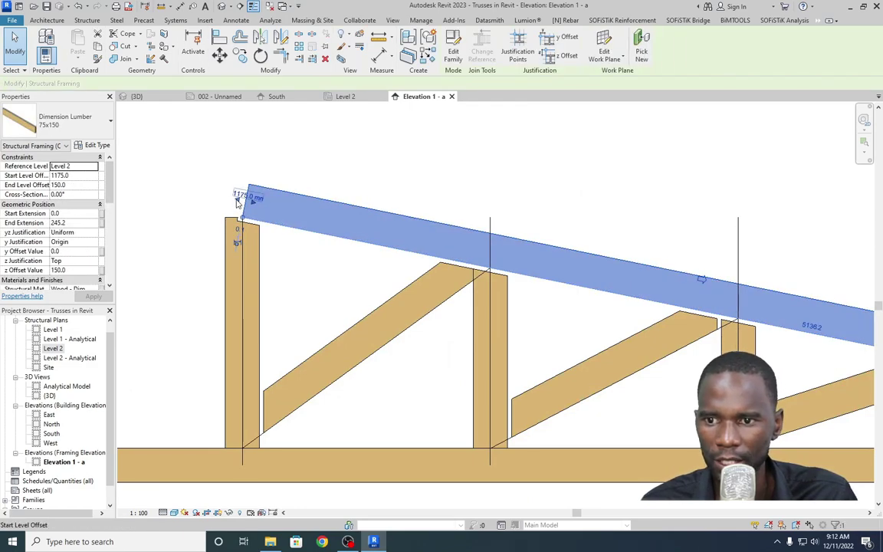
pyautogui.moveTo(243, 220); pyautogui.dragTo(221, 206)
pyautogui.click(177, 231)
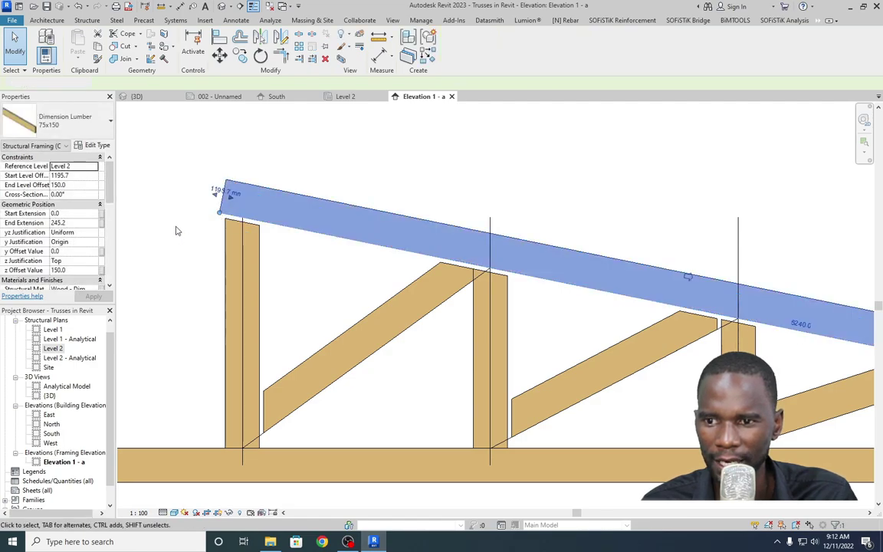
pyautogui.scroll(-5, 226, 200)
pyautogui.scroll(2, 573, 285)
pyautogui.scroll(-3, 573, 285)
pyautogui.scroll(3, 223, 231)
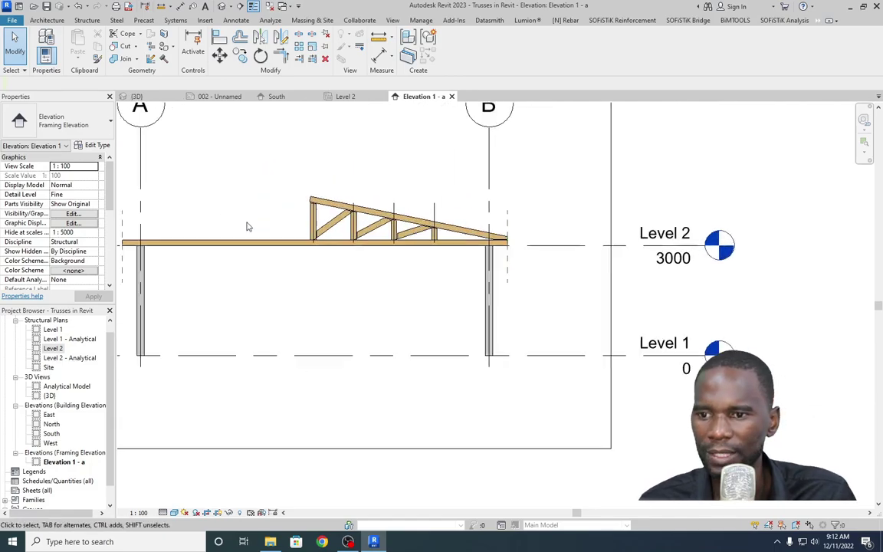
# Mirror a copy of the sloping top chord and all its vertical and diagonal webs about the midpoint between grids A and B.
pyautogui.scroll(-3, 565, 264)
pyautogui.scroll(3, 476, 241)
pyautogui.scroll(-3, 471, 241)
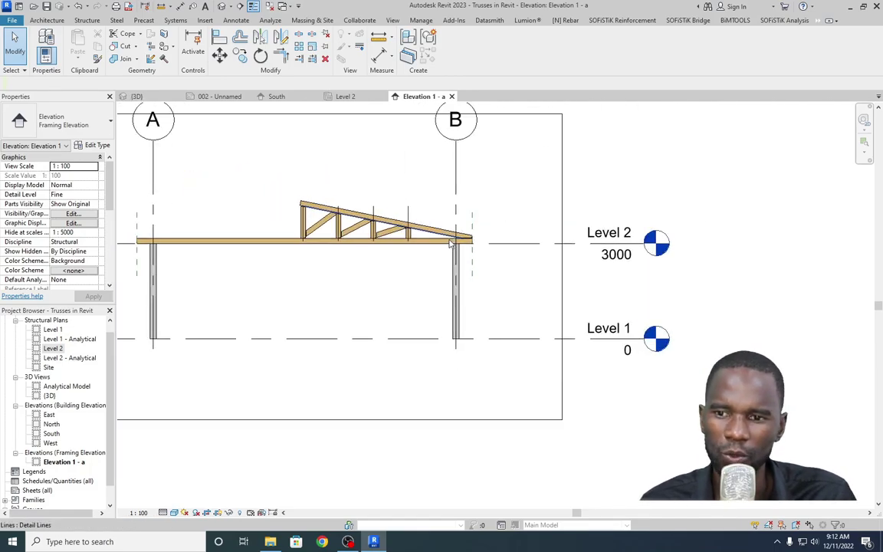
pyautogui.scroll(3, 450, 241)
pyautogui.click(397, 223)
pyautogui.scroll(3, 396, 223)
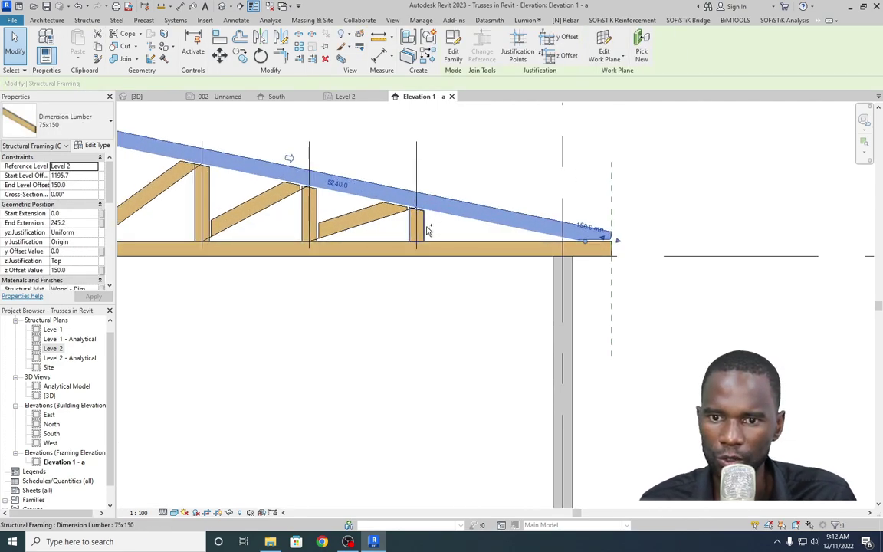
pyautogui.keyDown('ctrl'); pyautogui.click(427, 230); pyautogui.keyUp('ctrl')
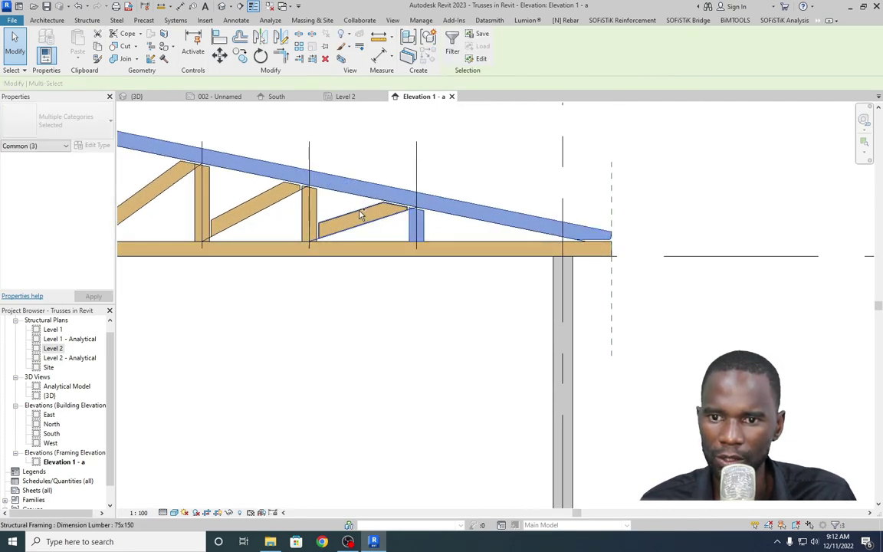
pyautogui.keyDown('ctrl'); pyautogui.click(360, 214); pyautogui.keyUp('ctrl')
pyautogui.keyDown('ctrl'); pyautogui.click(311, 211); pyautogui.keyUp('ctrl')
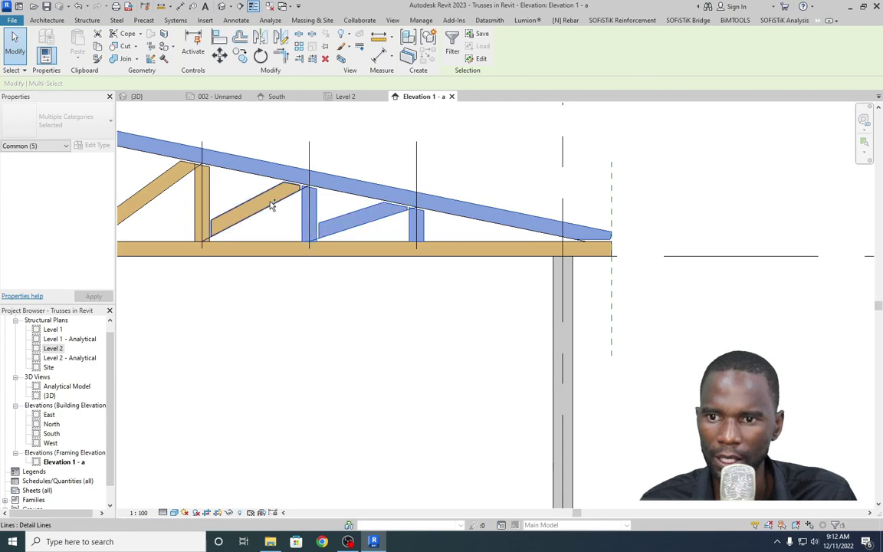
pyautogui.keyDown('ctrl'); pyautogui.click(267, 198); pyautogui.keyUp('ctrl')
pyautogui.scroll(-2, 267, 198)
pyautogui.scroll(2, 253, 195)
pyautogui.keyDown('ctrl'); pyautogui.click(247, 195); pyautogui.keyUp('ctrl')
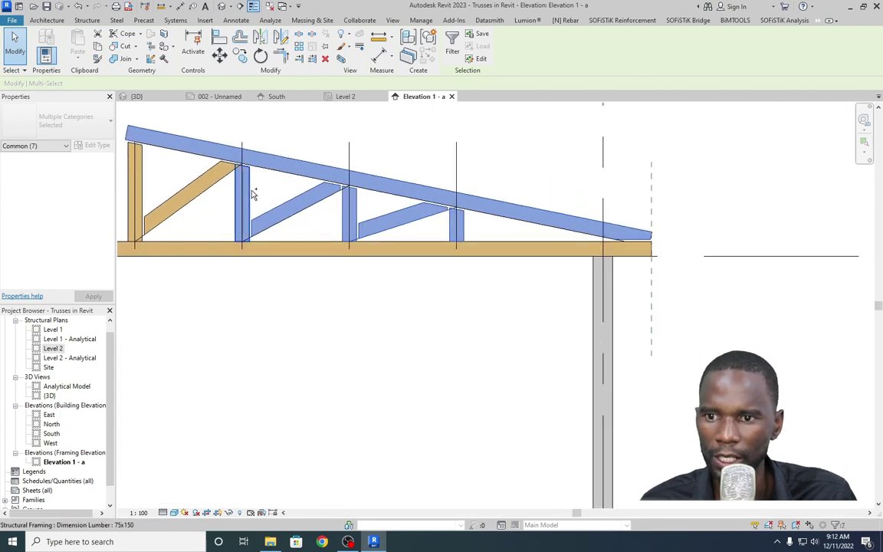
pyautogui.keyDown('ctrl'); pyautogui.click(197, 187); pyautogui.keyUp('ctrl')
pyautogui.keyDown('ctrl'); pyautogui.click(144, 173); pyautogui.keyUp('ctrl')
pyautogui.scroll(-3, 146, 173)
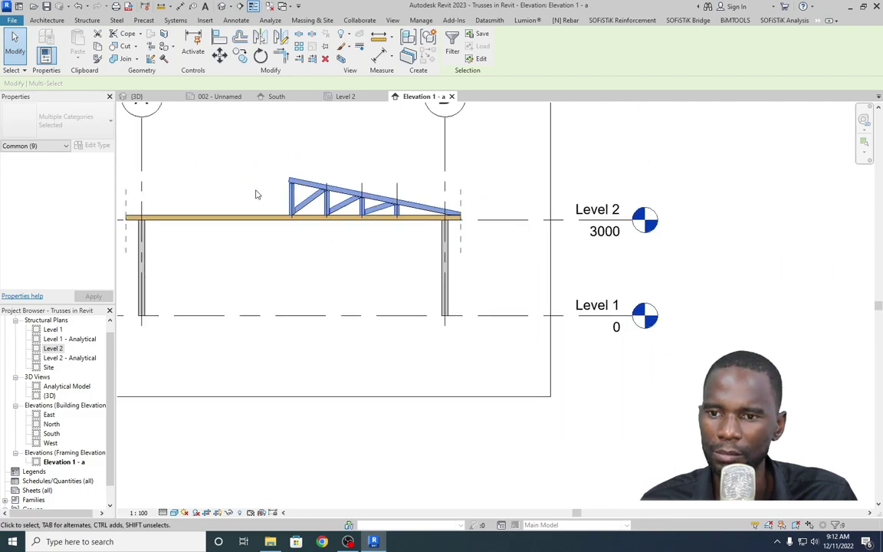
pyautogui.click(281, 36)
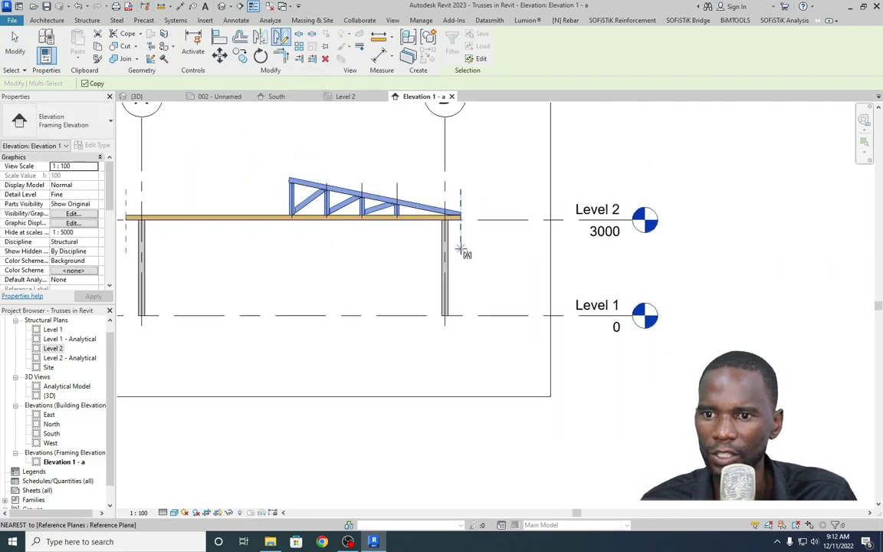
pyautogui.rightClick(445, 154)
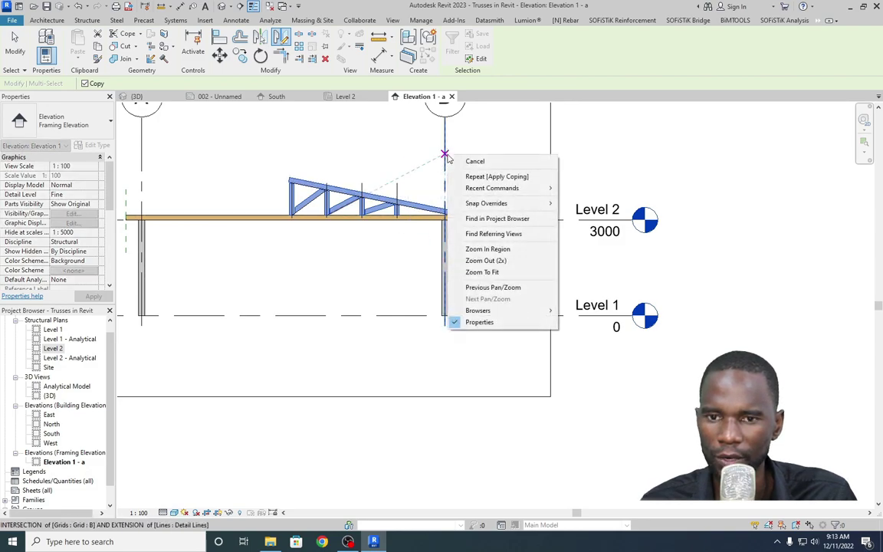
pyautogui.moveTo(518, 204)
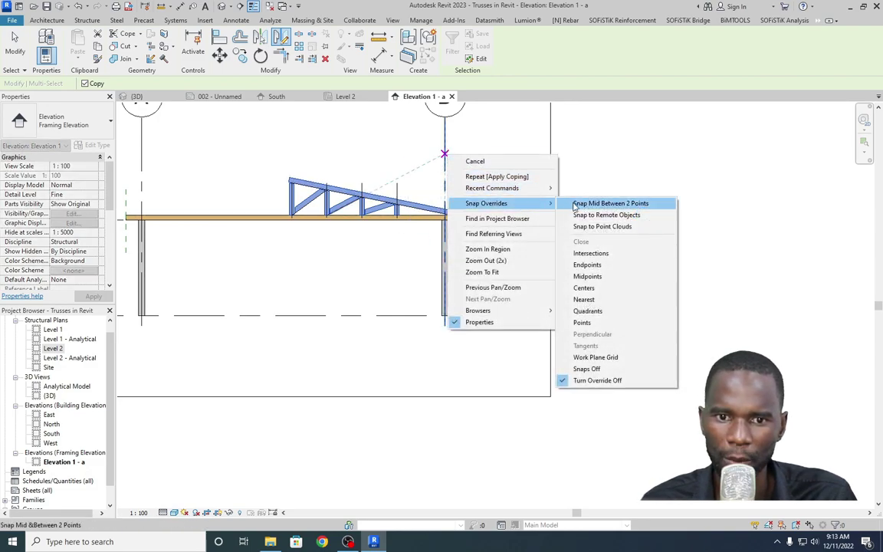
pyautogui.click(571, 204)
pyautogui.click(445, 160)
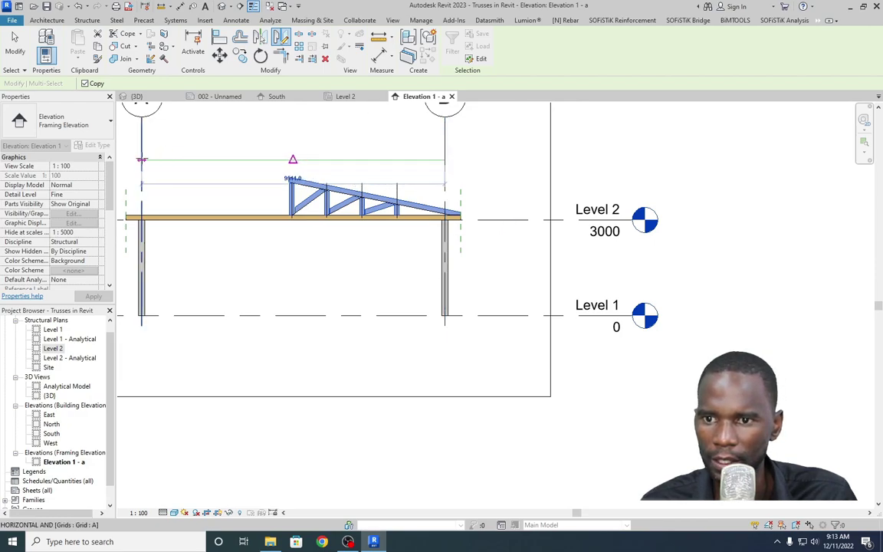
pyautogui.click(292, 128)
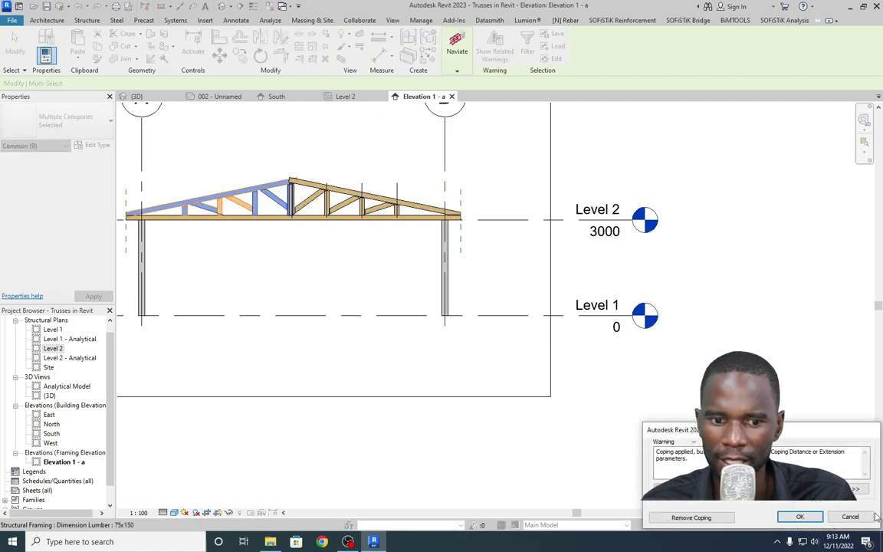
pyautogui.click(800, 517)
pyautogui.press('Escape')
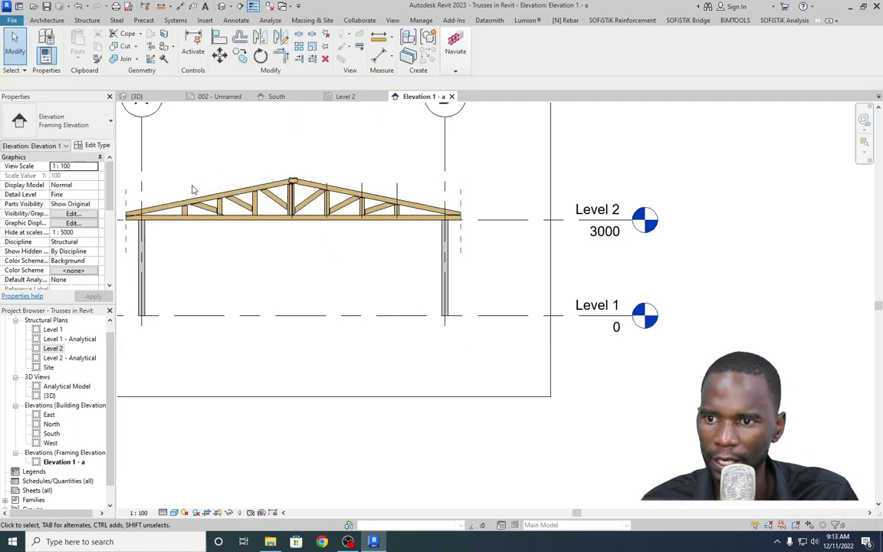
# Delete the mirrored duplicate of the tallest vertical web at the ridge.
pyautogui.scroll(4, 174, 212)
pyautogui.scroll(2, 173, 212)
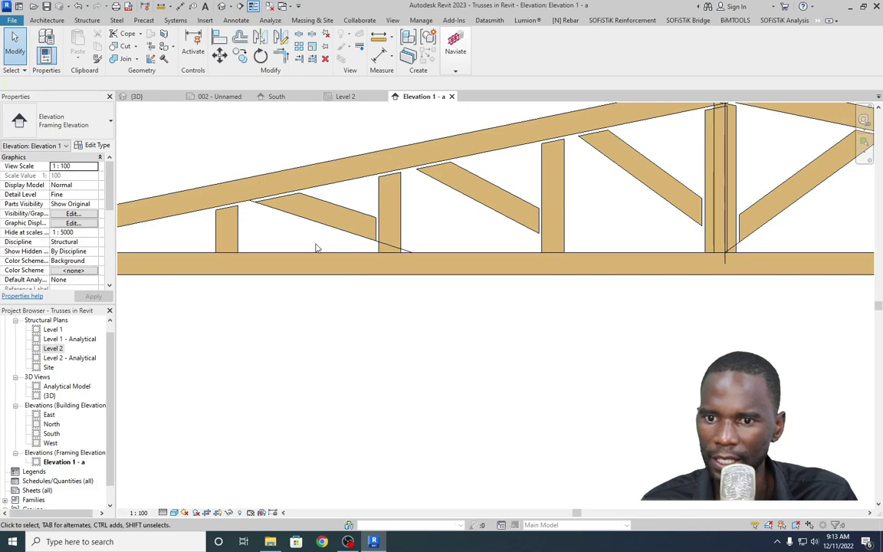
pyautogui.scroll(-5, 316, 248)
pyautogui.scroll(5, 477, 204)
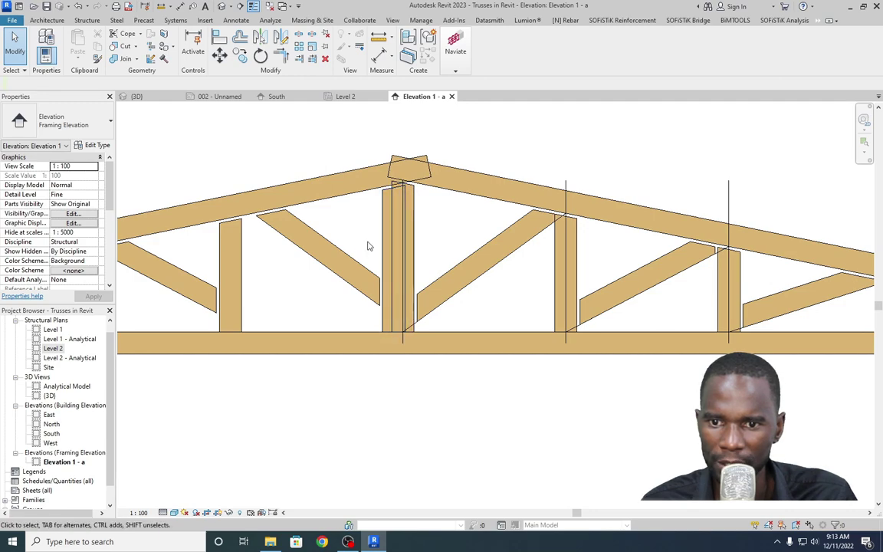
pyautogui.click(362, 246)
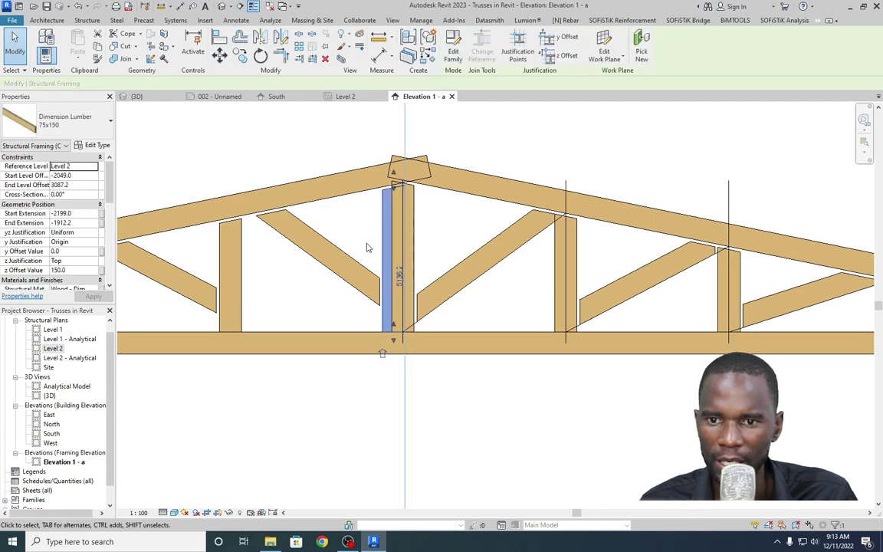
pyautogui.click(325, 59)
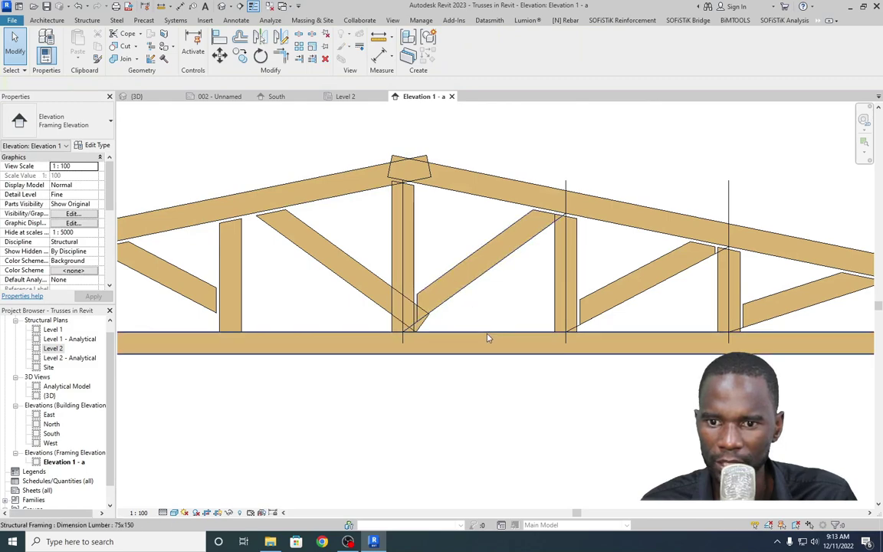
# Cope the mirrored diagonal web beside the ridge against the tallest vertical, and end the Cope command.
pyautogui.scroll(2, 421, 166)
pyautogui.scroll(-2, 421, 166)
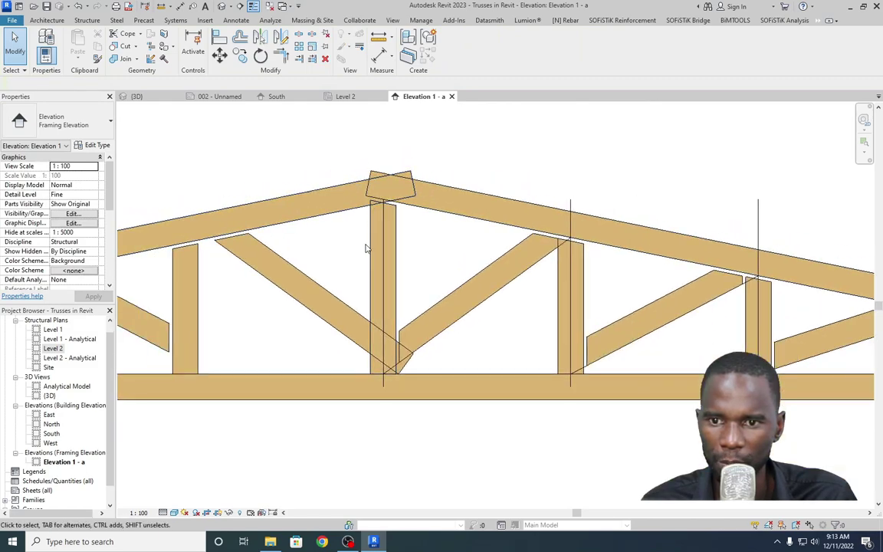
pyautogui.click(345, 306)
pyautogui.scroll(-3, 223, 246)
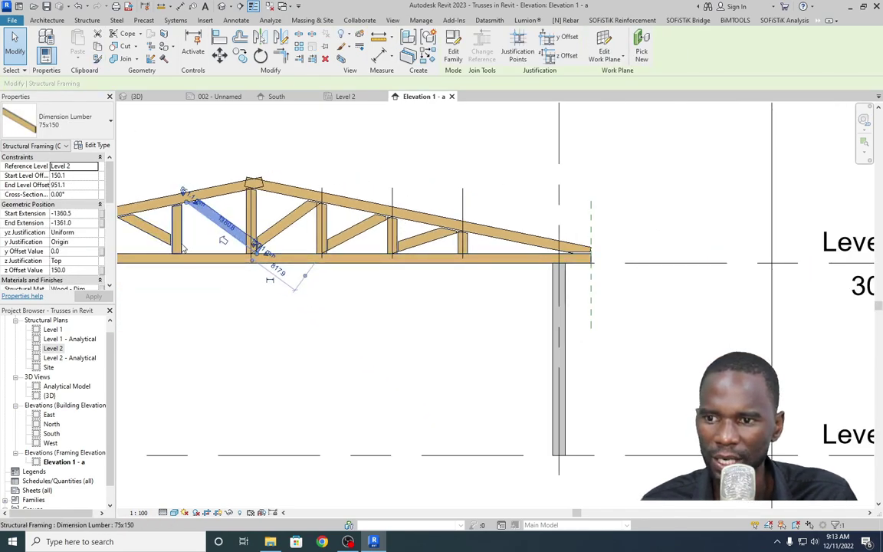
pyautogui.scroll(2, 217, 211)
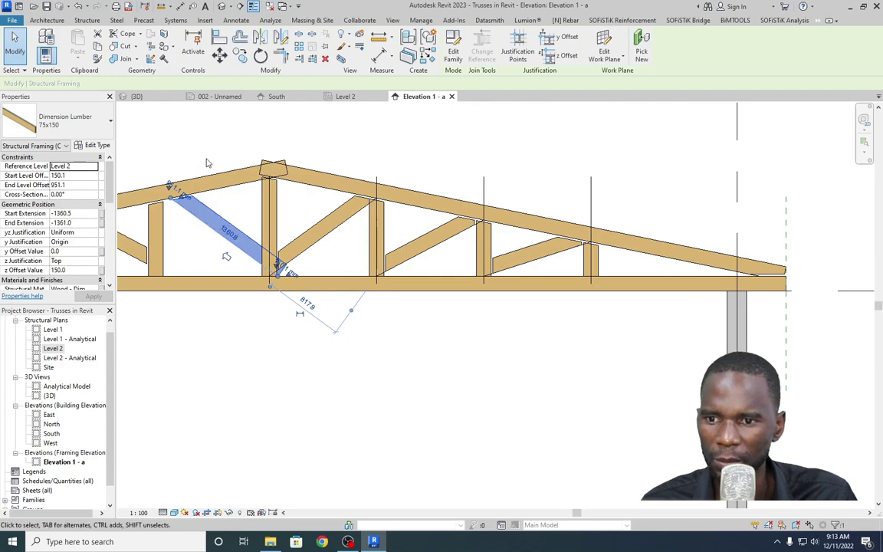
pyautogui.click(296, 299)
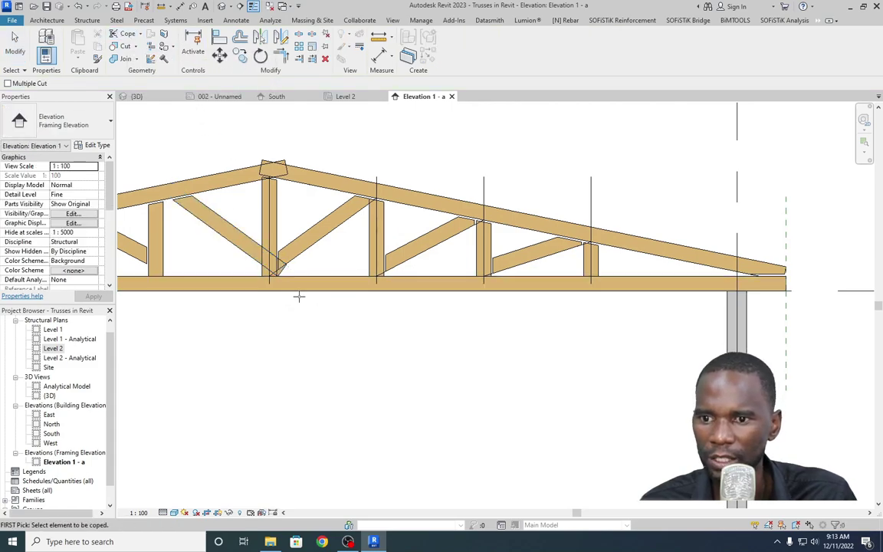
pyautogui.scroll(1, 250, 263)
pyautogui.click(241, 244)
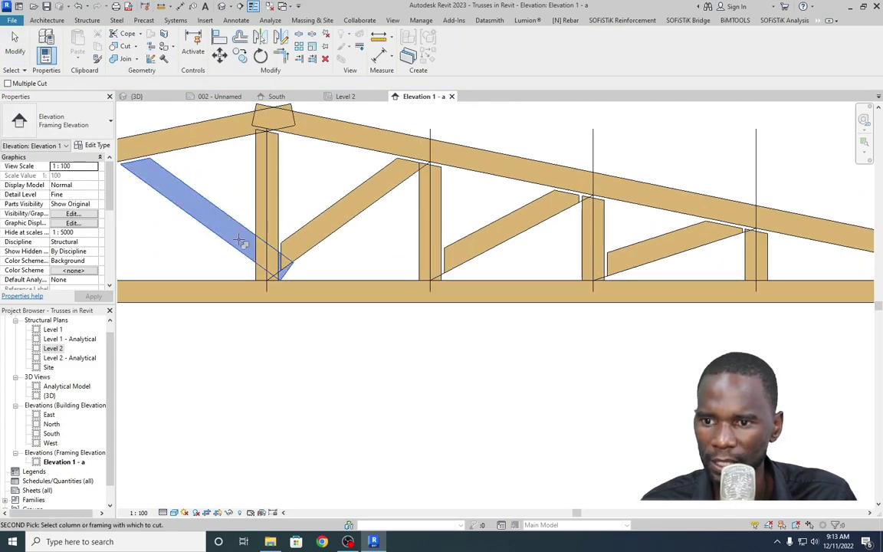
pyautogui.click(253, 201)
pyautogui.scroll(-2, 355, 342)
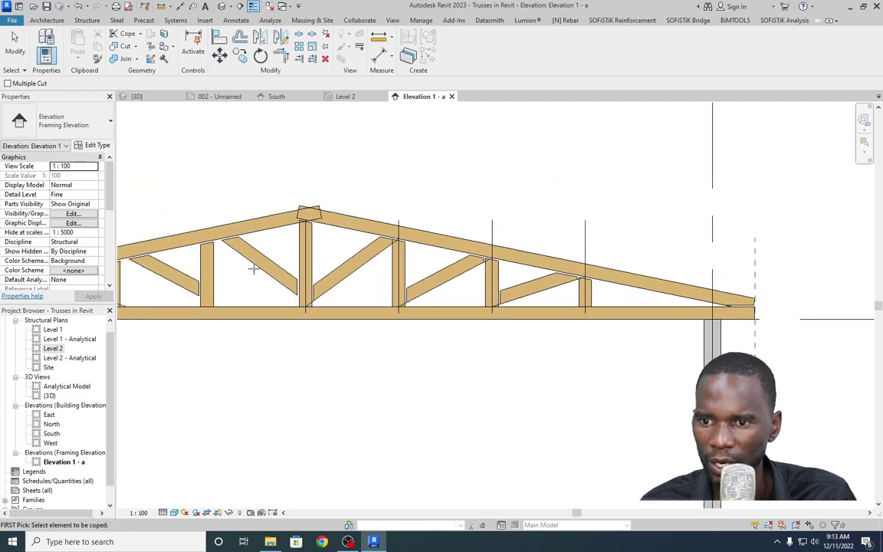
pyautogui.rightClick(265, 185)
pyautogui.click(286, 187)
# Nudge the mirrored diagonal beside the ridge down to a start level offset of 30.1 mm and an end level offset of 831.1 mm.
pyautogui.rightClick(253, 154)
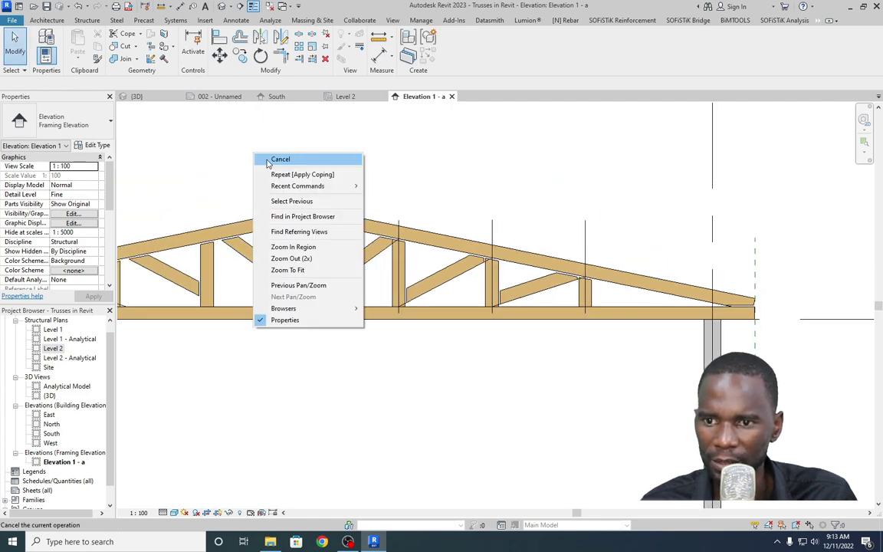
pyautogui.click(279, 200)
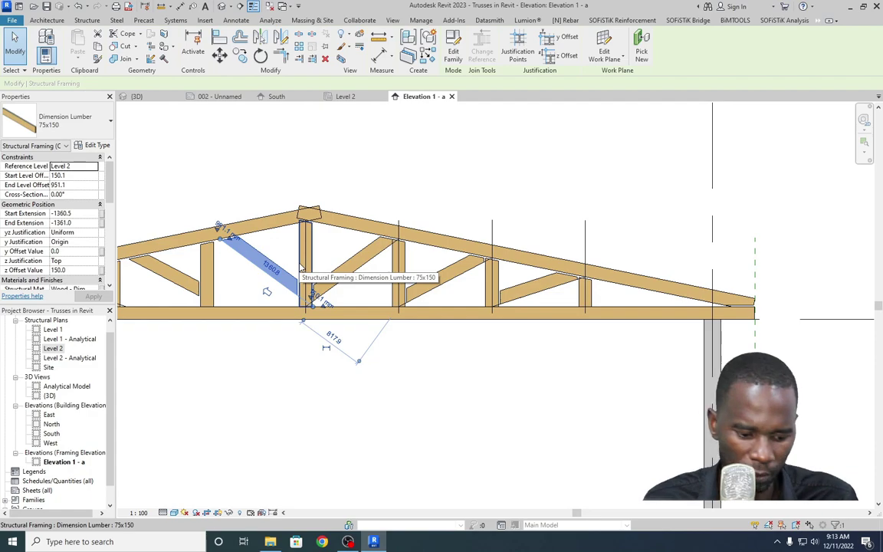
pyautogui.press('Down')
pyautogui.press('Down')
pyautogui.press('Down')
pyautogui.press('Down')
pyautogui.press('Down')
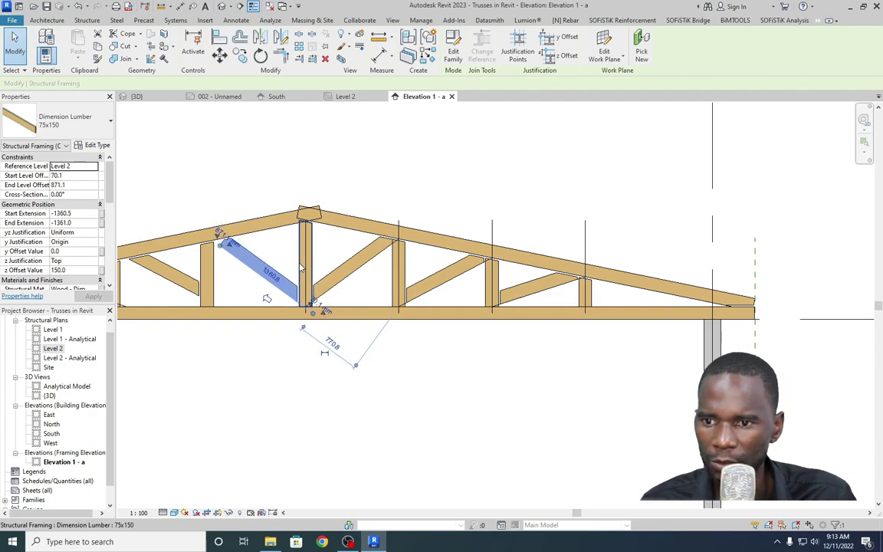
pyautogui.press('Down')
pyautogui.press('Down')
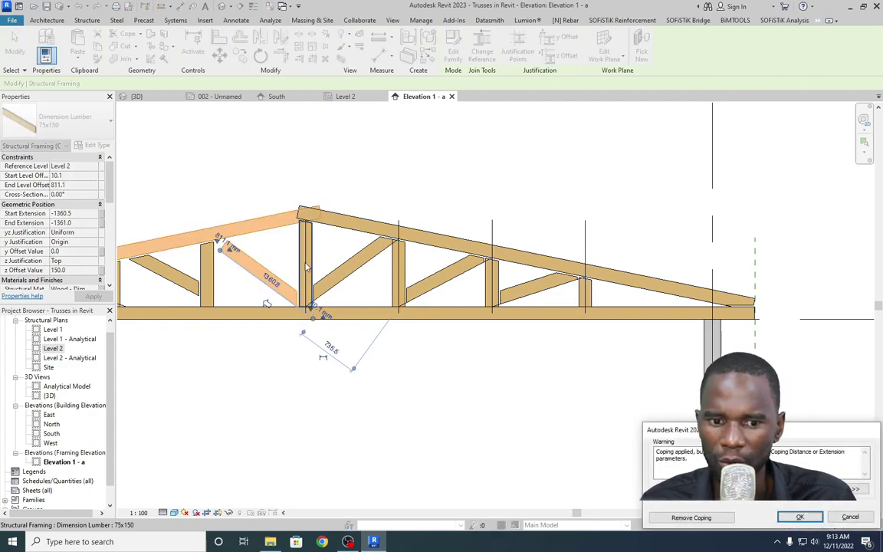
pyautogui.click(851, 518)
# Extend the lowered diagonal's upper end to the neighbouring vertical under the top chord, to a start extension of about -1526 mm.
pyautogui.click(231, 252)
pyautogui.scroll(2, 220, 255)
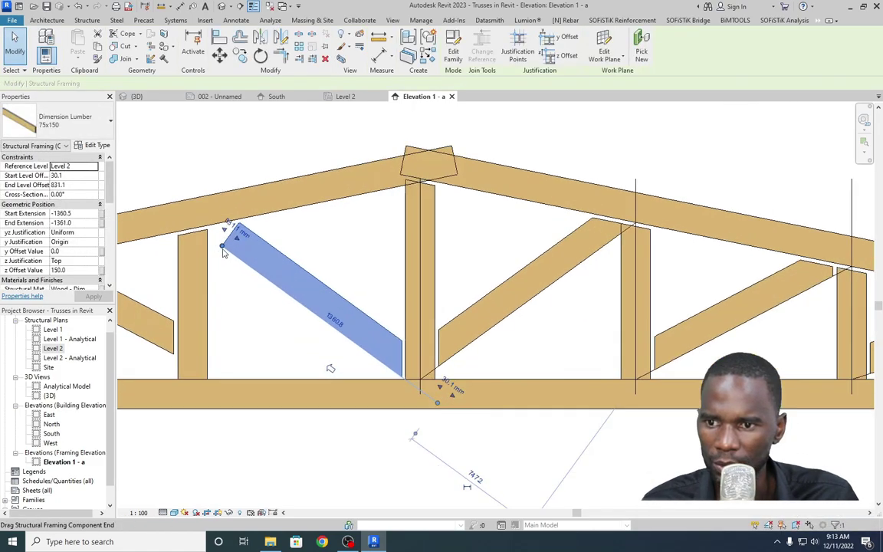
pyautogui.moveTo(221, 249); pyautogui.dragTo(209, 225)
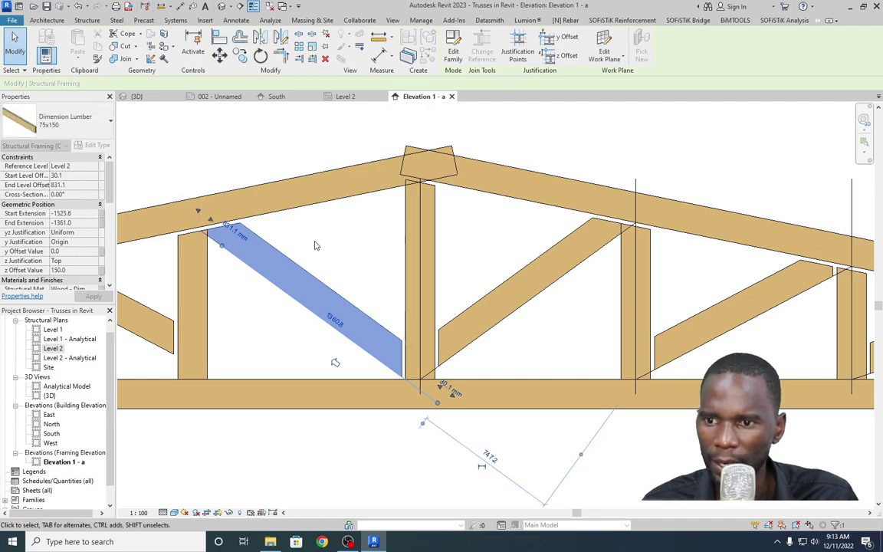
pyautogui.click(301, 241)
# Nudge the second mirrored diagonal from the ridge down to a start level offset of 70.1 mm and an end level offset of 647.1 mm.
pyautogui.scroll(-3, 213, 238)
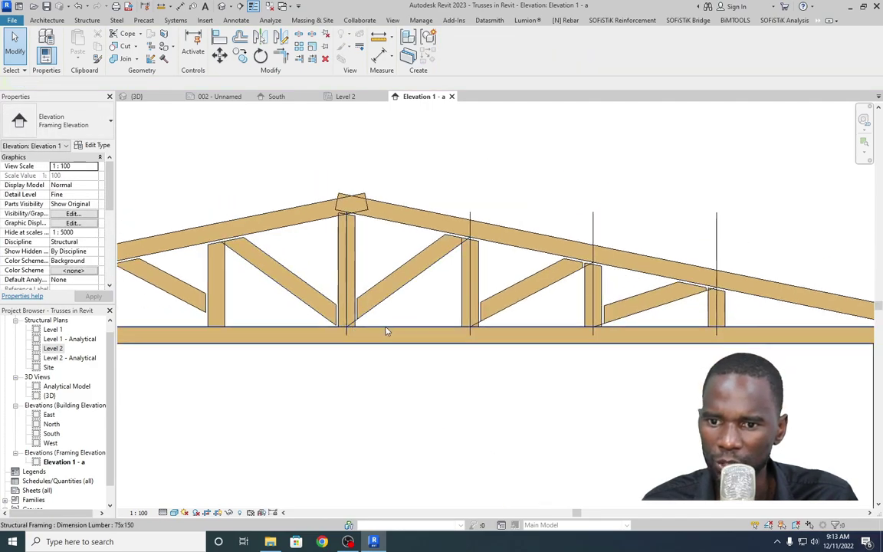
pyautogui.scroll(-2, 425, 350)
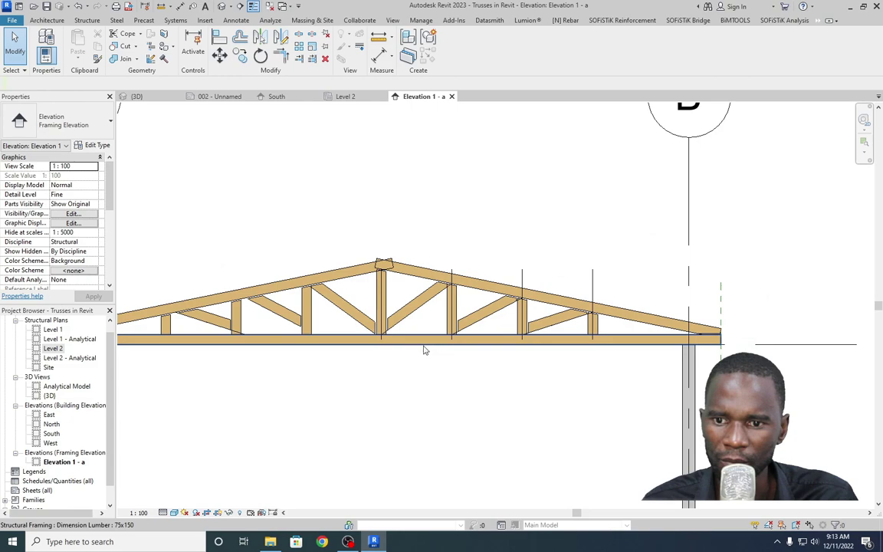
pyautogui.click(271, 306)
pyautogui.scroll(2, 270, 306)
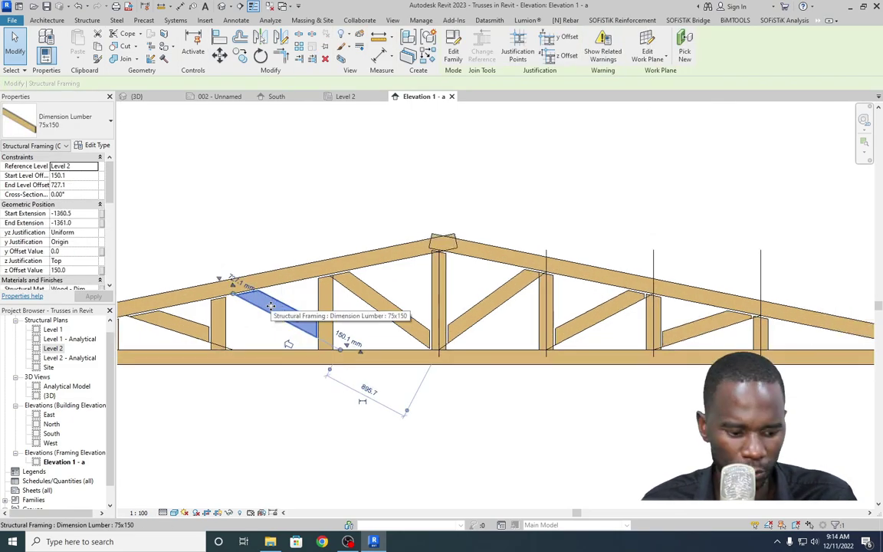
pyautogui.press('Down')
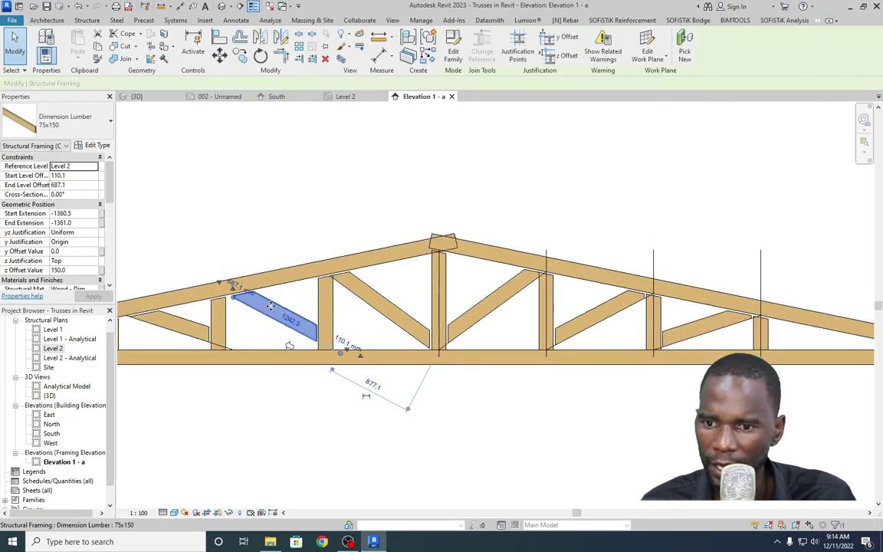
pyautogui.press('Down')
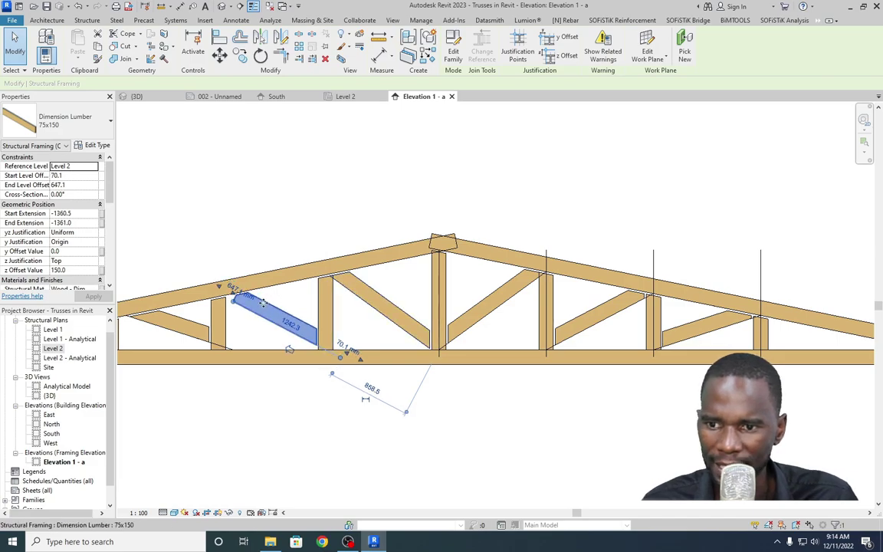
# Extend the second mirrored diagonal's upper end along the underside of the top chord towards the shorter vertical web.
pyautogui.scroll(2, 250, 304)
pyautogui.moveTo(207, 296); pyautogui.dragTo(193, 272)
pyautogui.scroll(-2, 193, 272)
pyautogui.click(247, 183)
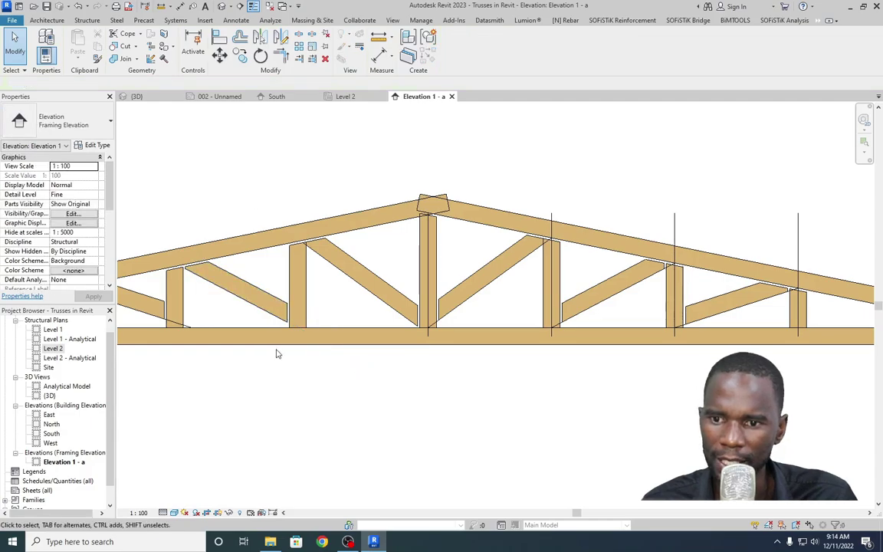
pyautogui.scroll(-3, 277, 355)
pyautogui.scroll(2, 366, 361)
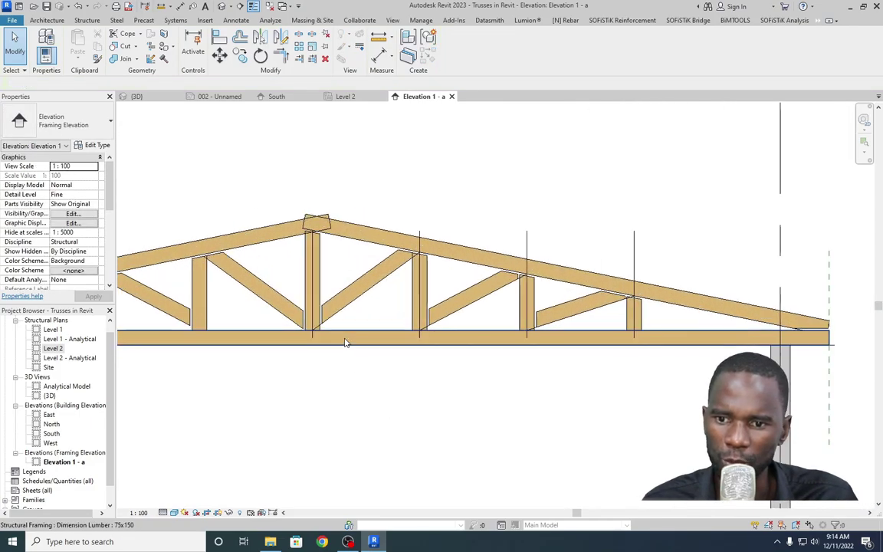
# Nudge the mirrored diagonal beside the ridge down to a start level offset of 70.1 mm and an end level offset of 871.1 mm.
pyautogui.click(355, 283)
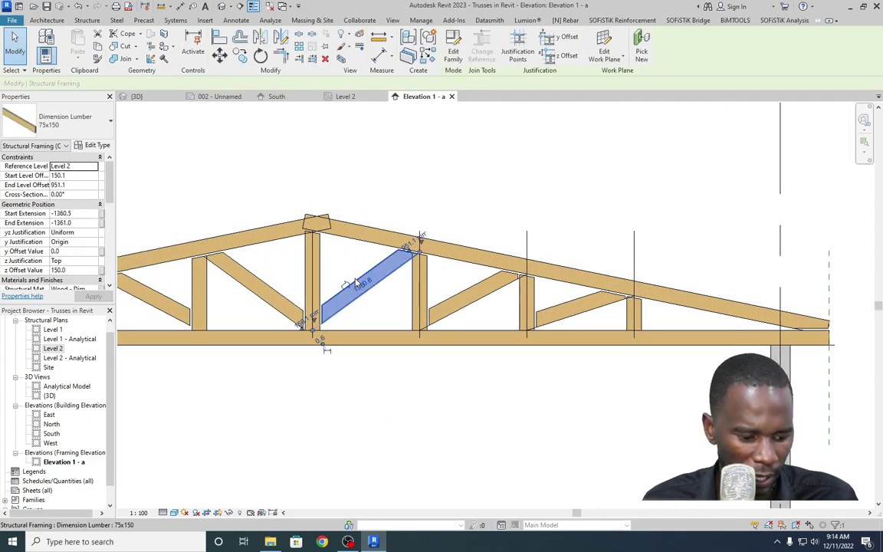
pyautogui.press('Down')
pyautogui.press('Down')
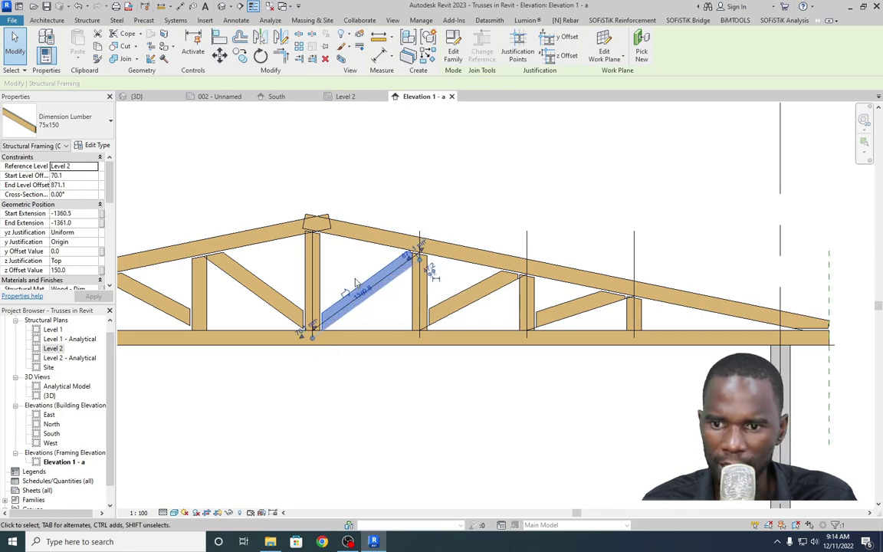
pyautogui.click(388, 161)
pyautogui.scroll(-2, 360, 230)
pyautogui.scroll(3, 316, 260)
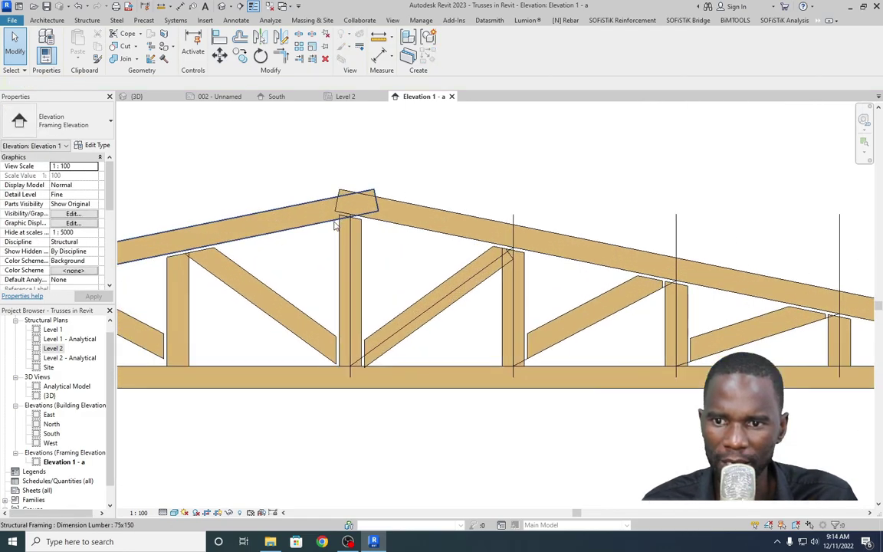
pyautogui.scroll(-1, 322, 265)
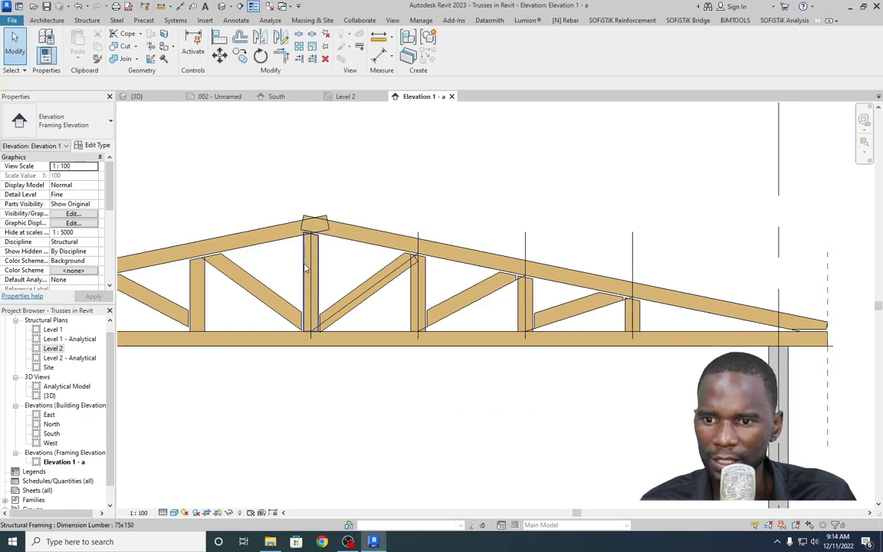
# Cope the top of the central vertical post under the ridge against the left top chord.
pyautogui.click(310, 253)
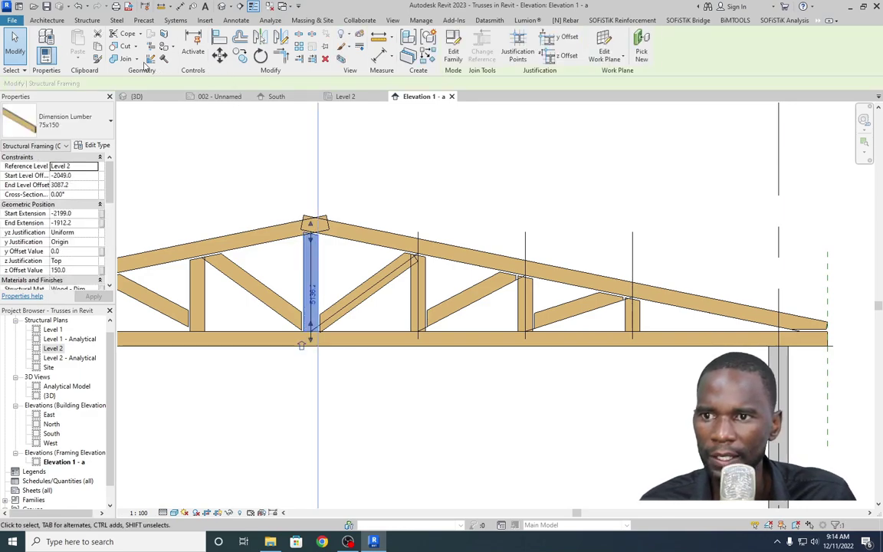
pyautogui.click(125, 34)
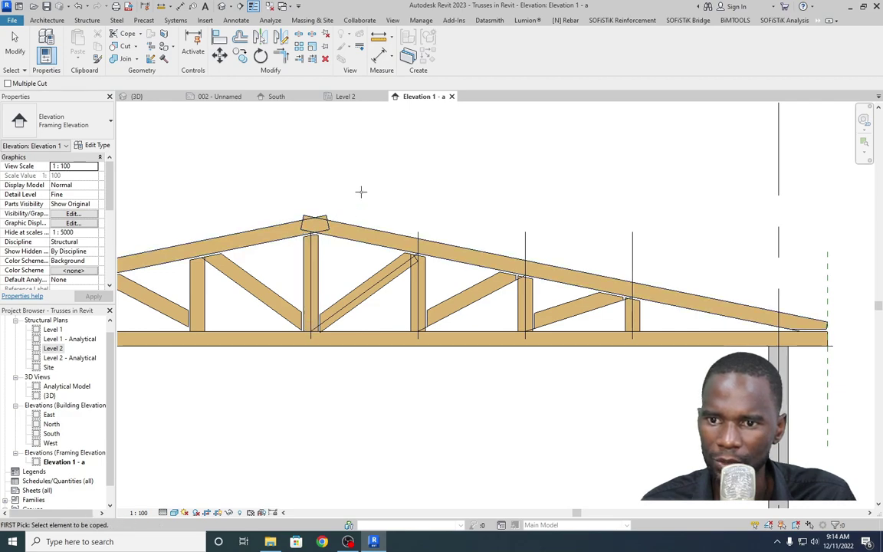
pyautogui.rightClick(263, 145)
pyautogui.click(284, 156)
pyautogui.scroll(3, 292, 242)
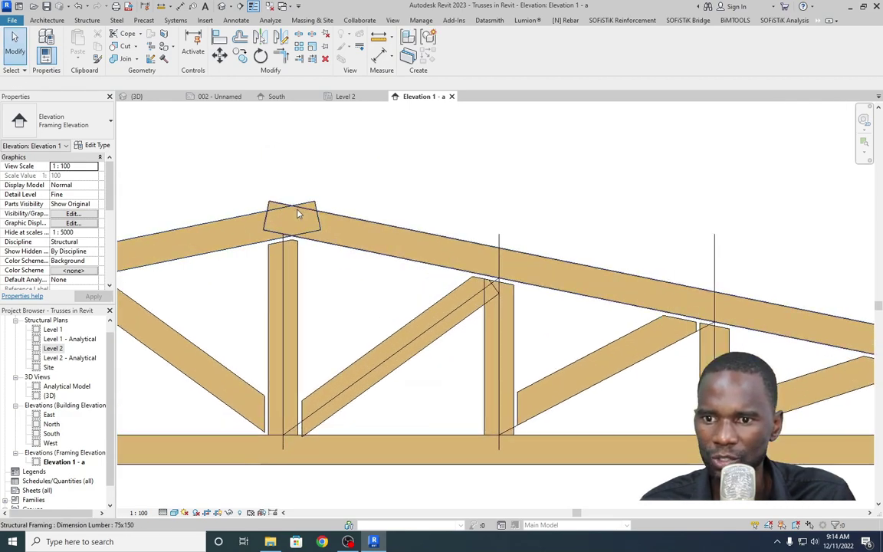
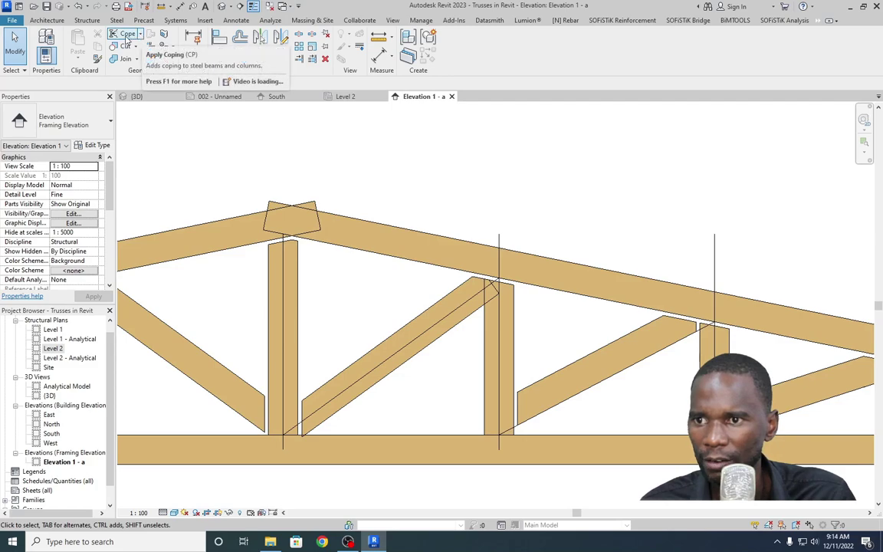
pyautogui.click(127, 35)
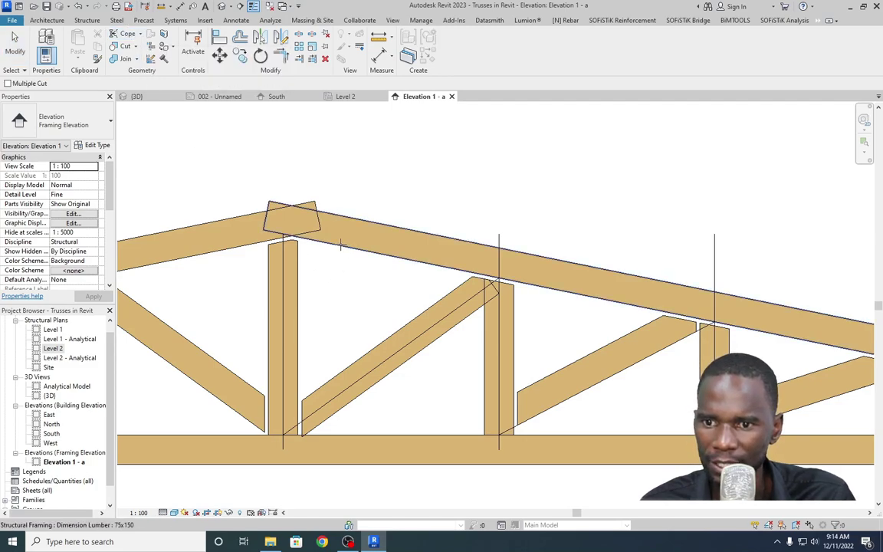
pyautogui.click(274, 273)
pyautogui.click(252, 244)
pyautogui.rightClick(342, 177)
pyautogui.rightClick(354, 175)
pyautogui.click(358, 177)
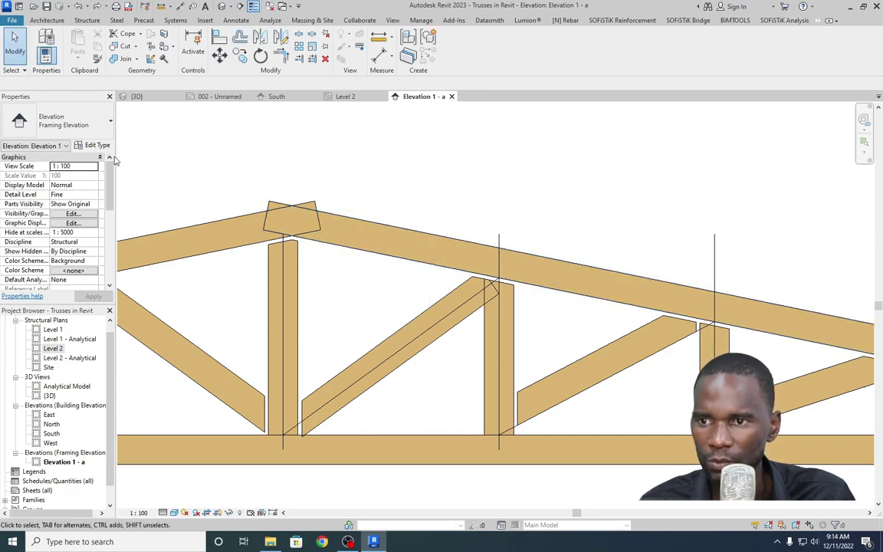
pyautogui.click(137, 60)
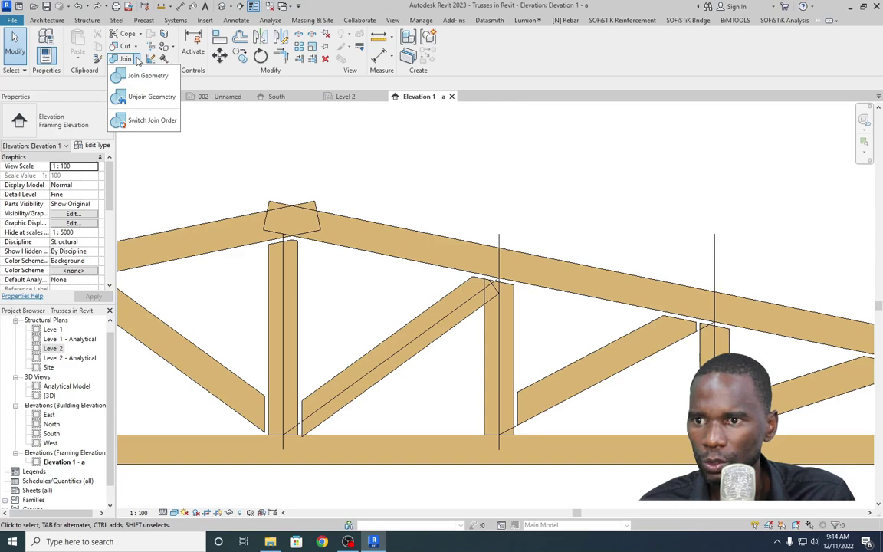
pyautogui.click(137, 60)
pyautogui.click(137, 47)
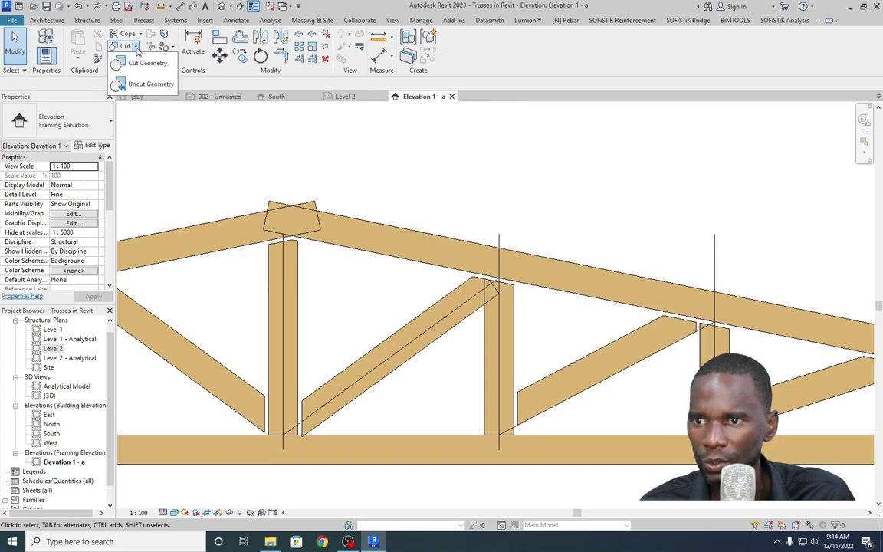
pyautogui.click(345, 181)
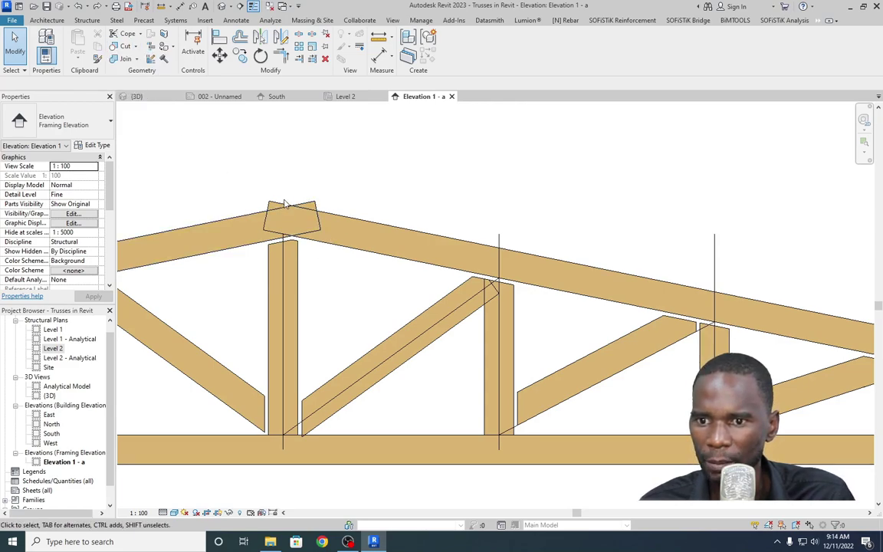
# Draw a vertical thin detail line about 340 mm long through the crossing of the two top chords at the ridge.
pyautogui.click(236, 21)
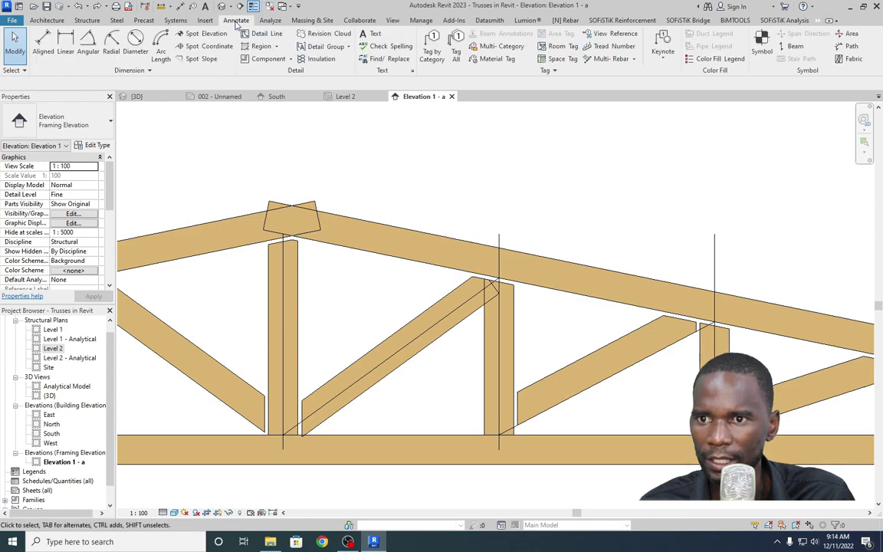
pyautogui.click(261, 36)
pyautogui.scroll(2, 285, 180)
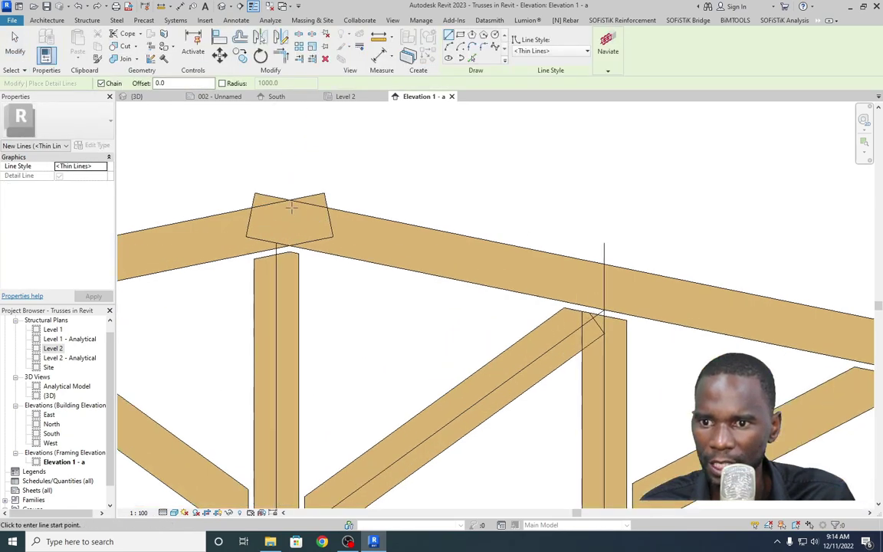
pyautogui.click(288, 179)
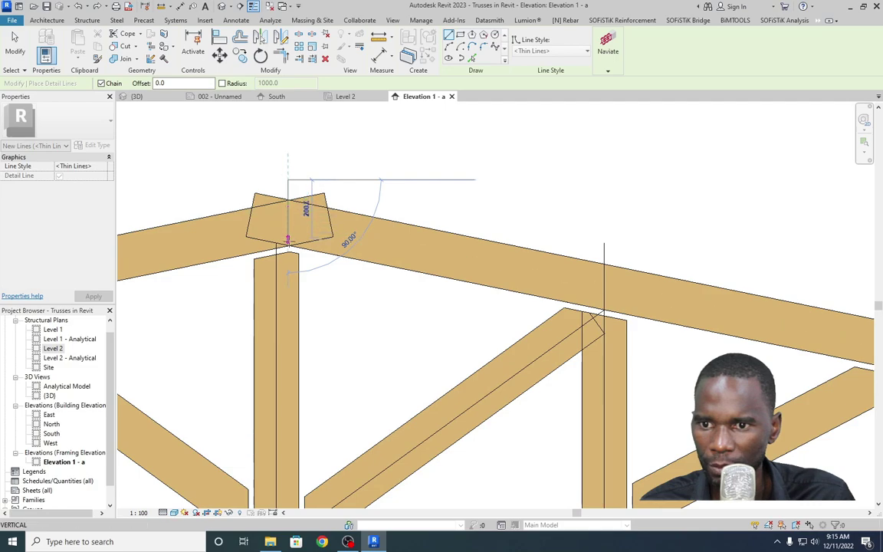
pyautogui.click(288, 281)
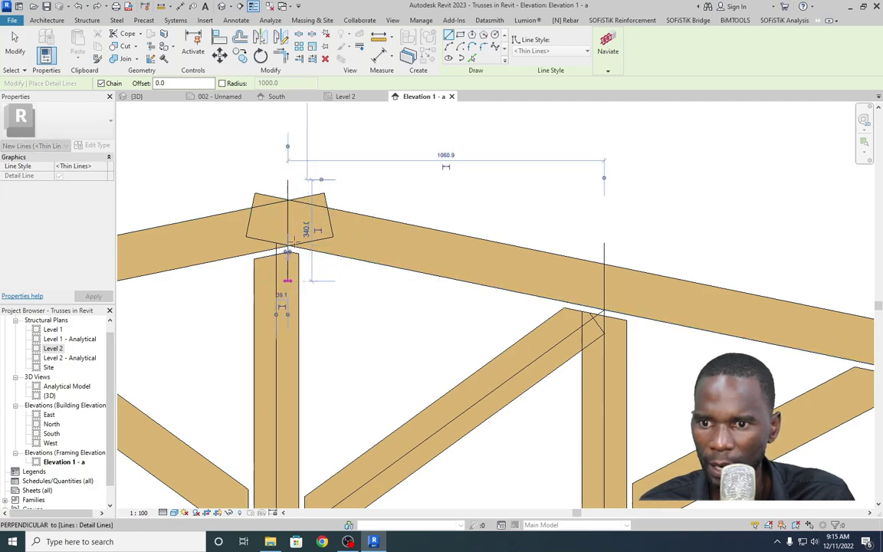
pyautogui.rightClick(338, 134)
pyautogui.click(365, 141)
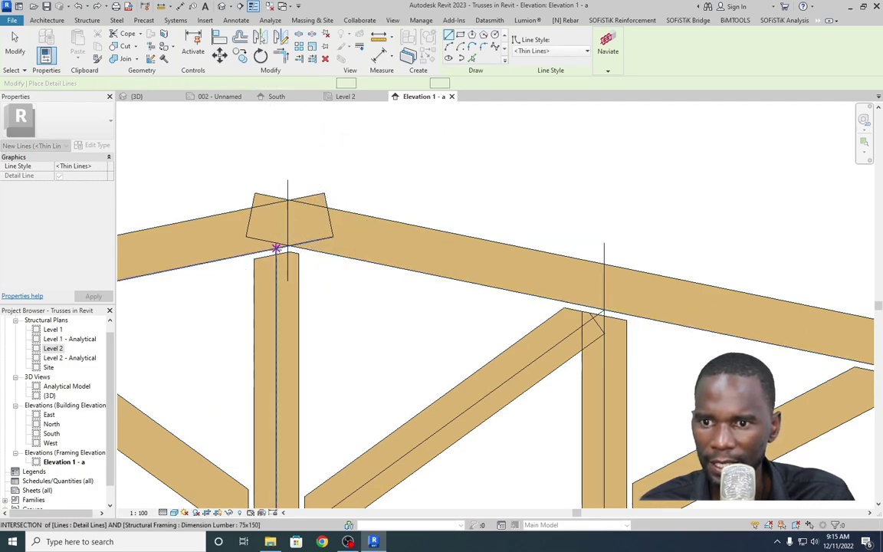
# Draw a vertical detail line about 260 mm long from the top of the central post's centreline up past the ridge.
pyautogui.click(276, 243)
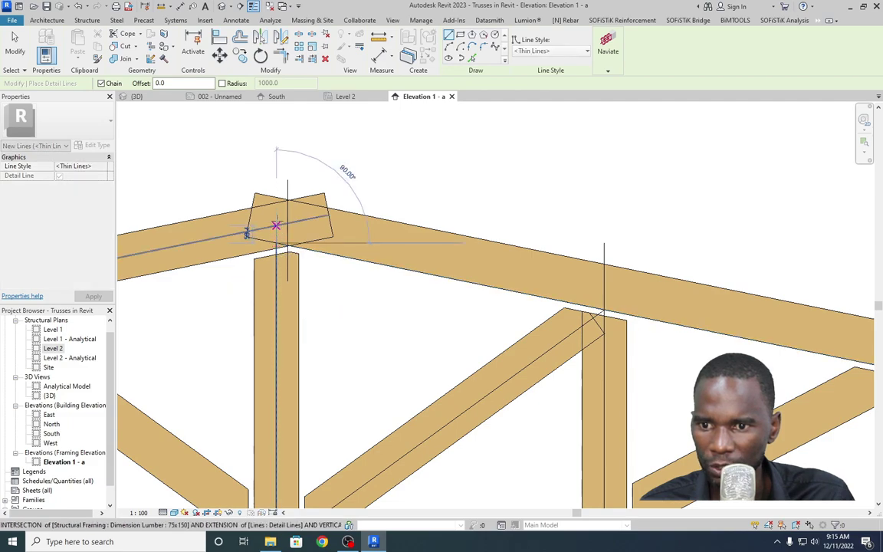
pyautogui.rightClick(277, 131)
pyautogui.click(306, 137)
pyautogui.rightClick(287, 132)
pyautogui.click(307, 138)
# Delete the 340 mm vertical detail line at the crossing of the top chords.
pyautogui.click(290, 196)
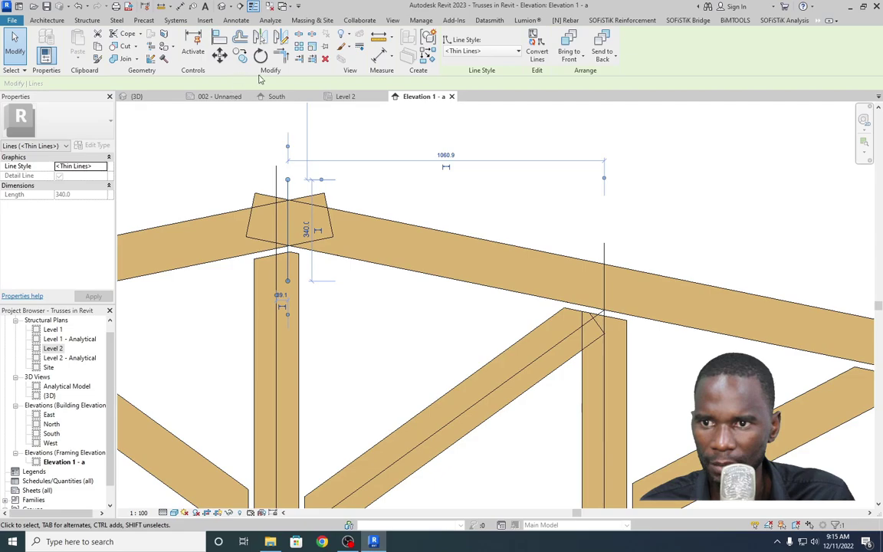
pyautogui.click(325, 59)
pyautogui.scroll(-3, 249, 198)
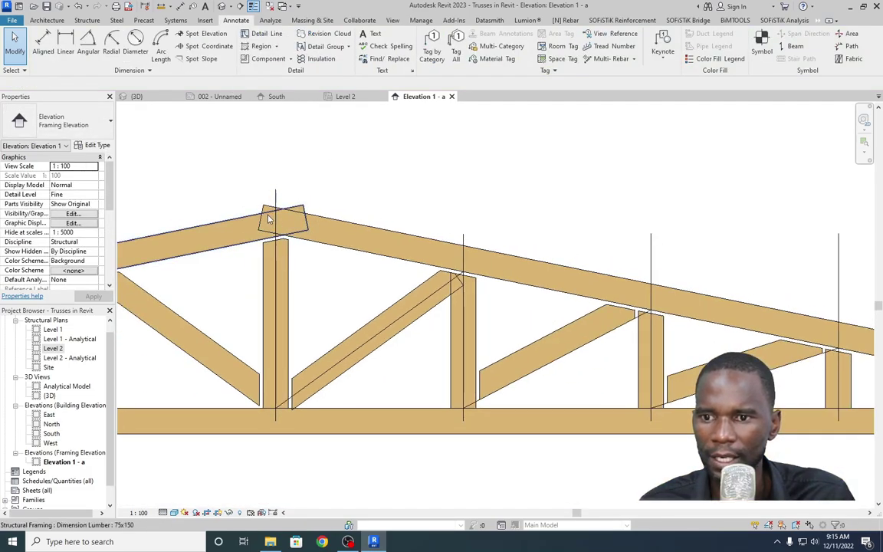
# Try to cut the left top chord's geometry at the ridge using the vertical detail line.
pyautogui.scroll(2, 276, 203)
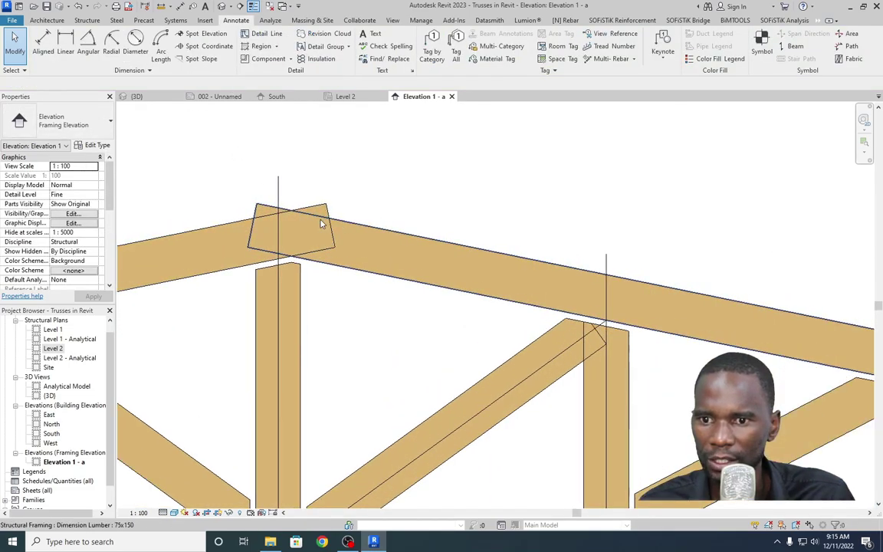
pyautogui.click(314, 205)
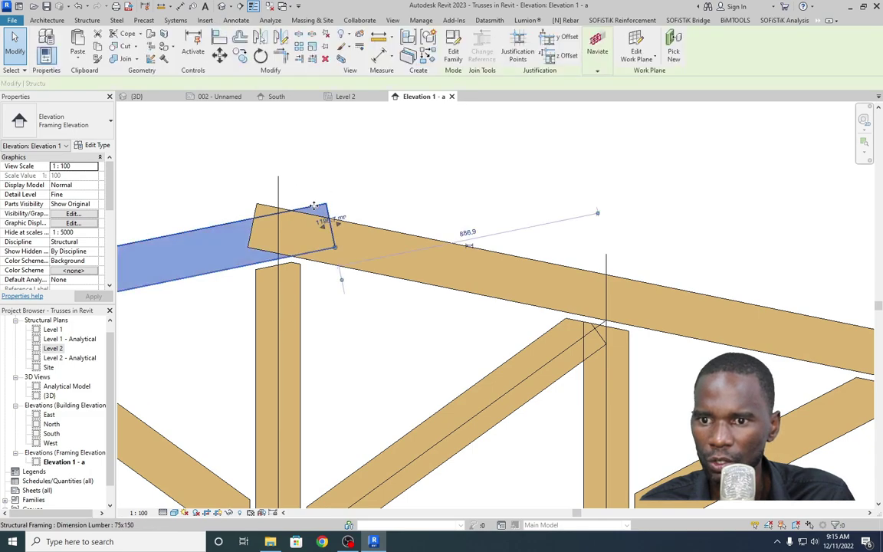
pyautogui.click(135, 47)
pyautogui.click(138, 63)
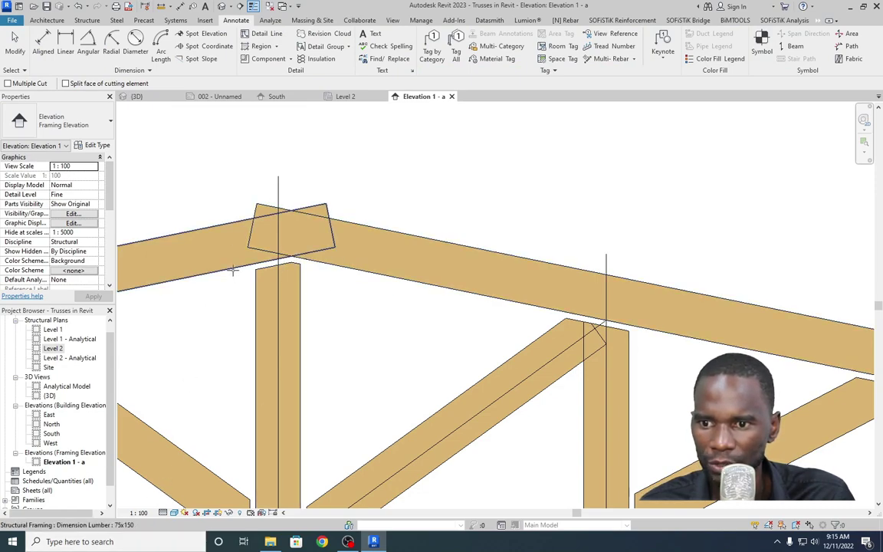
pyautogui.click(211, 247)
pyautogui.click(280, 193)
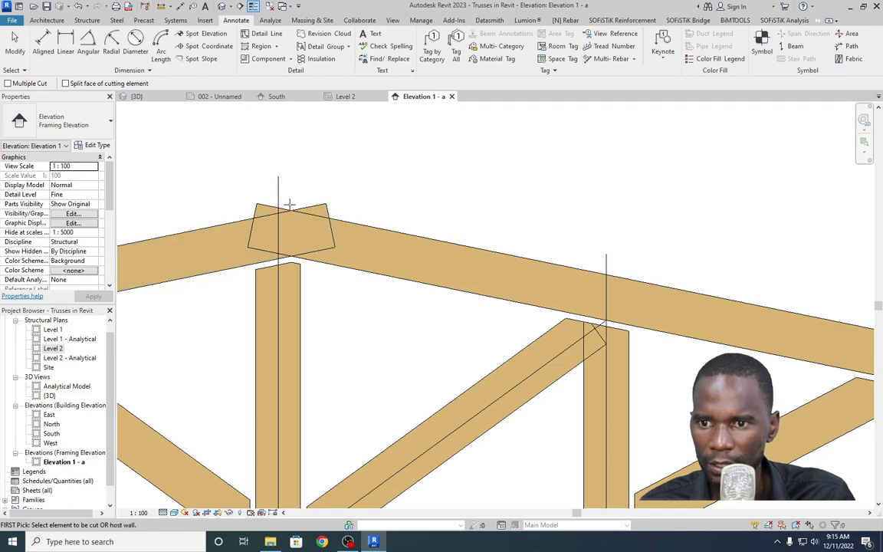
pyautogui.rightClick(317, 174)
pyautogui.click(329, 179)
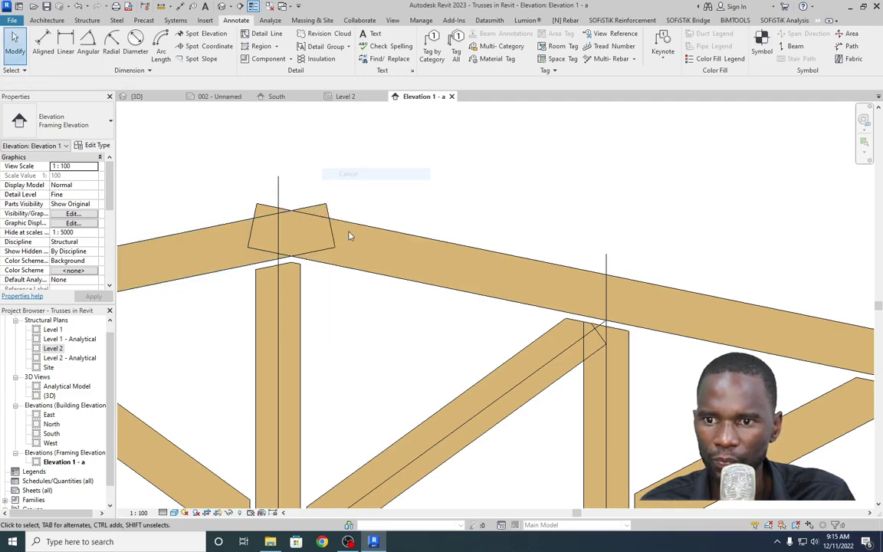
# Pull both top chords' ridge ends back to the vertical detail line, with a start extension of -103.8 mm on the right chord.
pyautogui.click(355, 234)
pyautogui.moveTo(262, 230)
pyautogui.mouseDown()
pyautogui.moveTo(252, 223)
pyautogui.moveTo(257, 233)
pyautogui.moveTo(282, 233)
pyautogui.mouseUp()
pyautogui.click(323, 171)
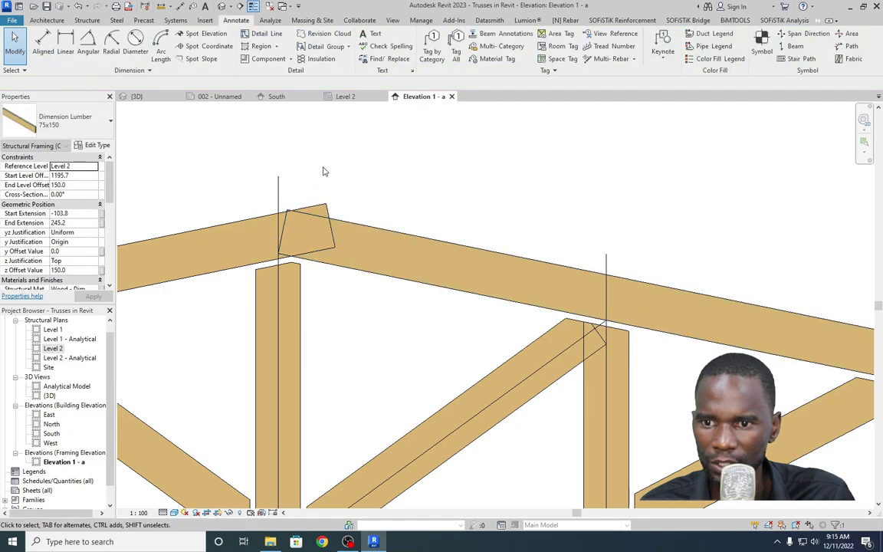
pyautogui.click(321, 224)
pyautogui.moveTo(323, 230); pyautogui.dragTo(286, 244)
pyautogui.click(361, 172)
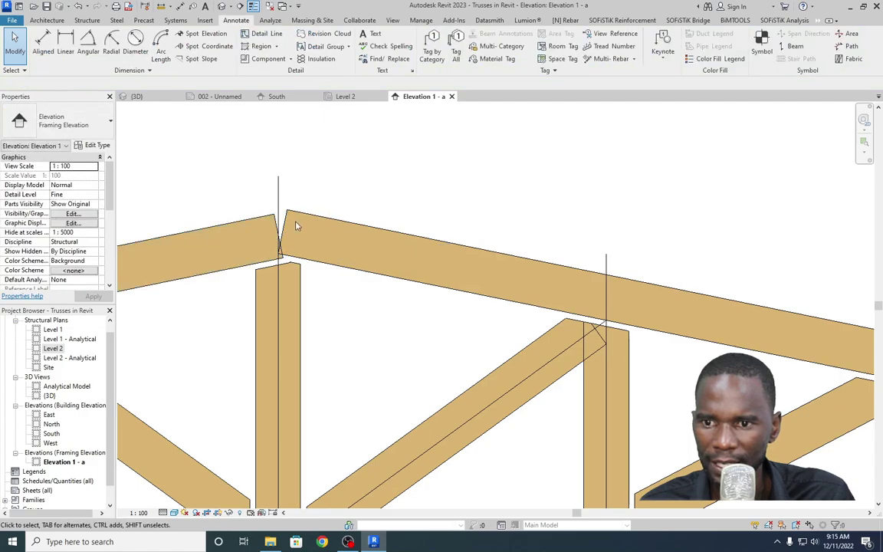
# Delete the 260 mm vertical detail line above the central post.
pyautogui.scroll(-3, 265, 199)
pyautogui.scroll(3, 289, 243)
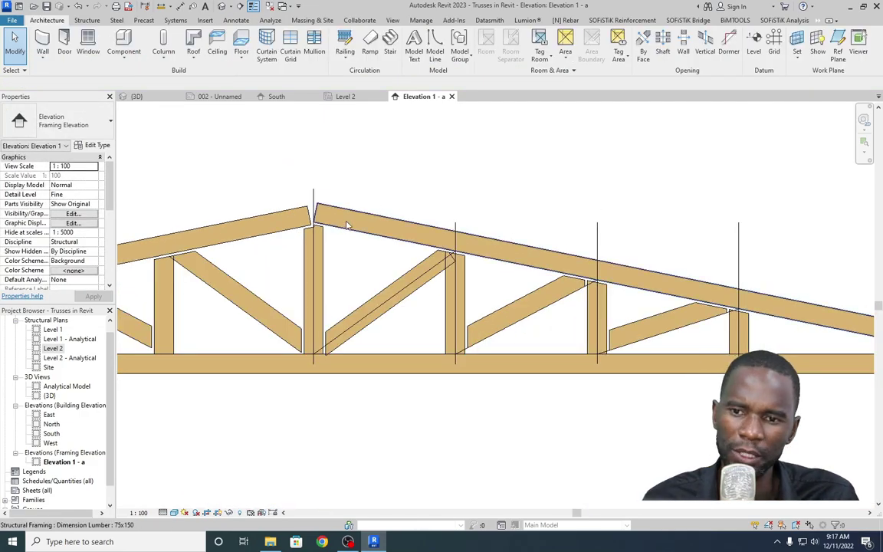
pyautogui.scroll(3, 315, 205)
pyautogui.scroll(-3, 309, 184)
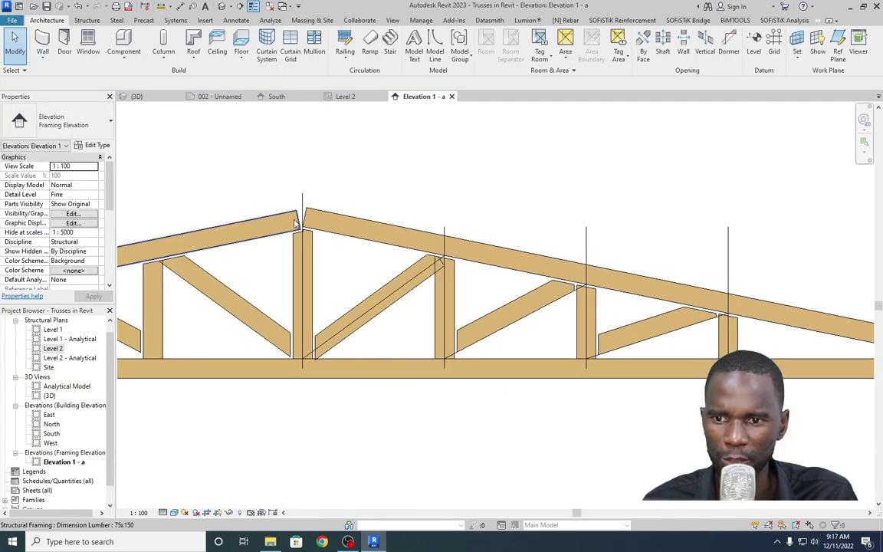
pyautogui.scroll(4, 299, 157)
pyautogui.click(298, 156)
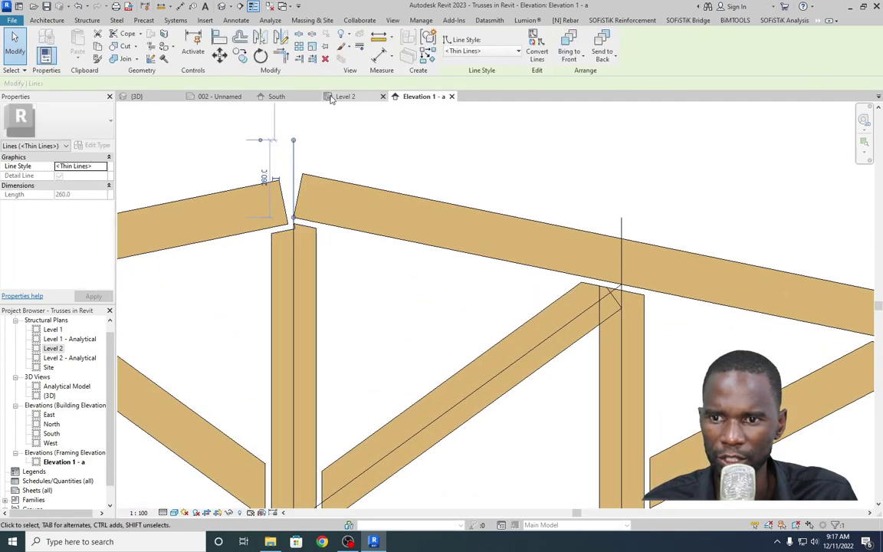
pyautogui.click(325, 59)
pyautogui.scroll(-3, 307, 231)
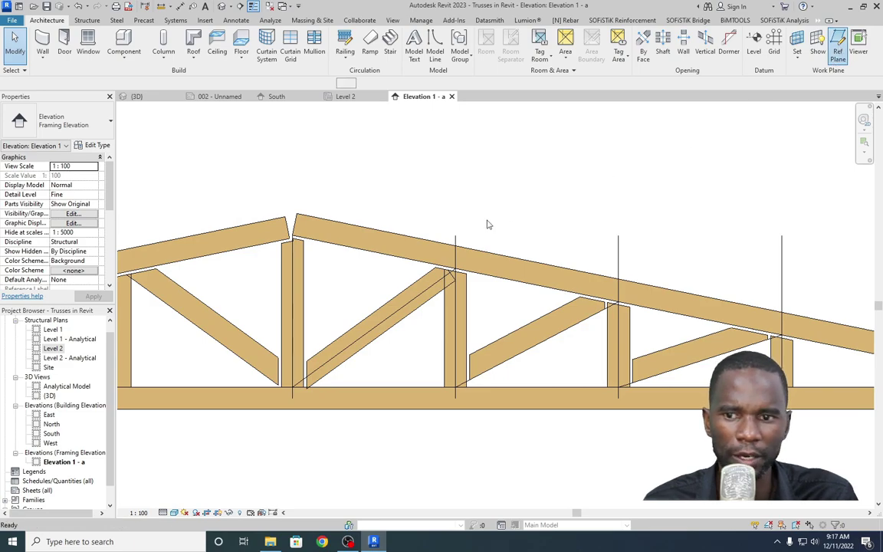
# Draw a vertical reference plane along the central post's centreline, extending up between the top chord ends and above the ridge.
pyautogui.press('r')
pyautogui.press('p')
pyautogui.scroll(2, 295, 260)
pyautogui.click(291, 282)
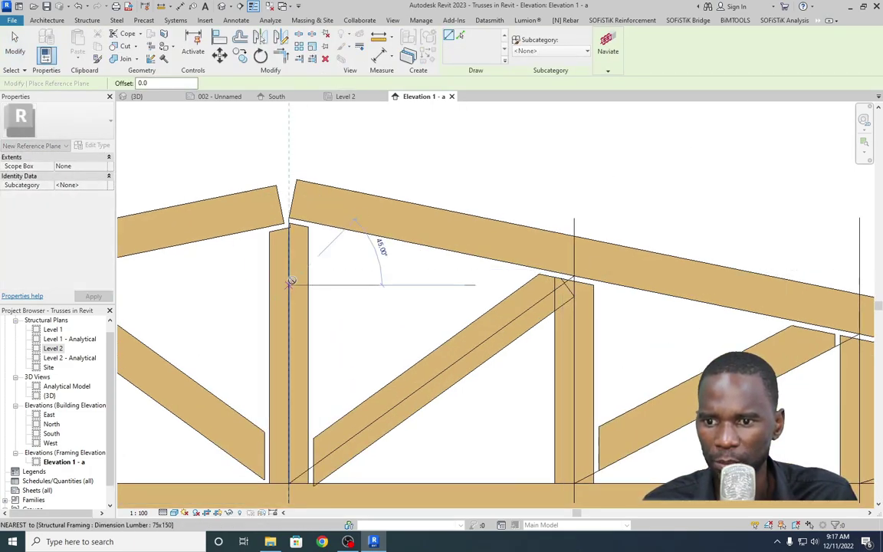
pyautogui.click(288, 127)
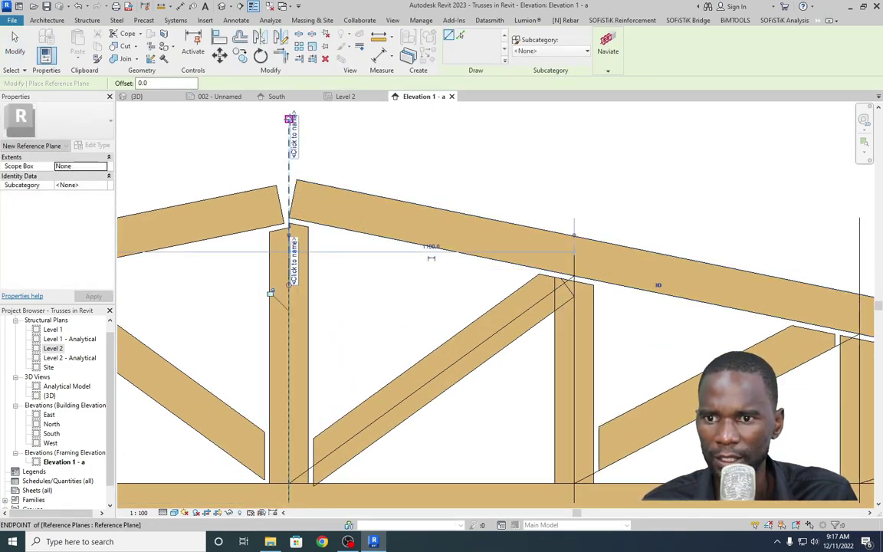
pyautogui.rightClick(356, 138)
pyautogui.click(375, 141)
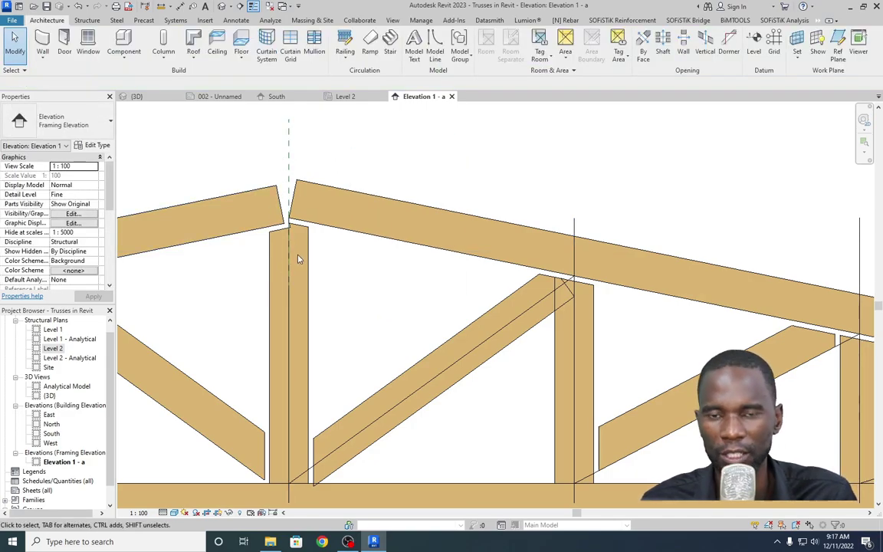
# Extend both top chords past the ridge reference plane so they overlap, with start extensions of -1.2 mm on the right and -46.3 mm on the left.
pyautogui.scroll(2, 289, 162)
pyautogui.click(310, 210)
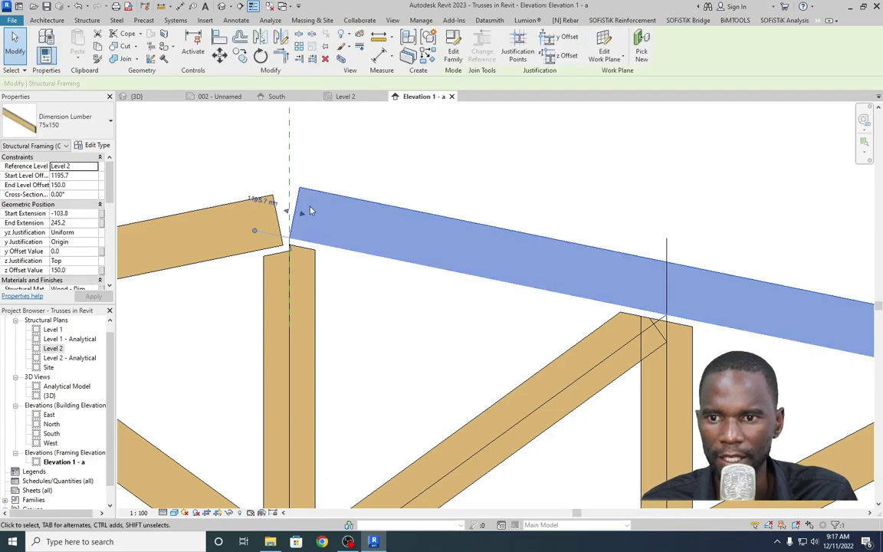
pyautogui.moveTo(289, 214); pyautogui.dragTo(221, 182)
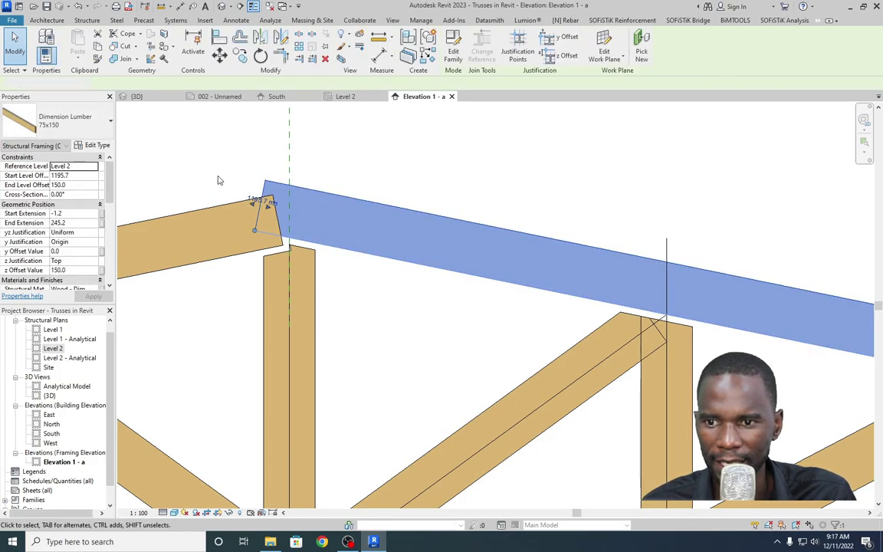
pyautogui.press('Escape')
pyautogui.click(280, 225)
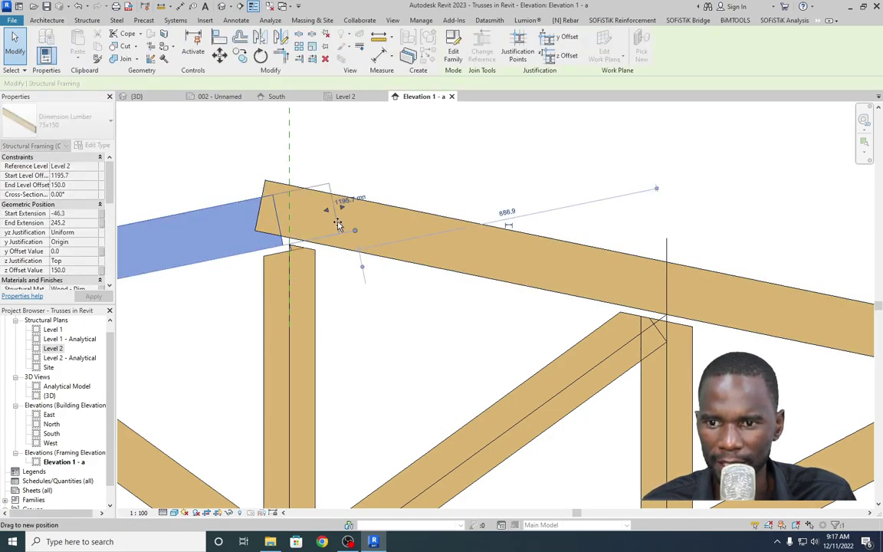
pyautogui.press('Escape')
pyautogui.scroll(-2, 316, 184)
# Cut the right top chord's ridge end with the vertical reference plane using Cut Geometry.
pyautogui.click(325, 207)
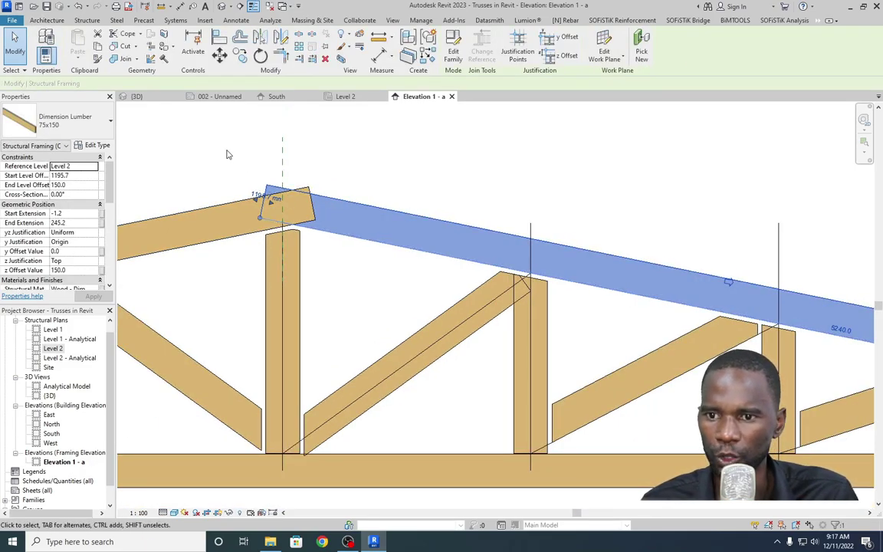
pyautogui.click(119, 48)
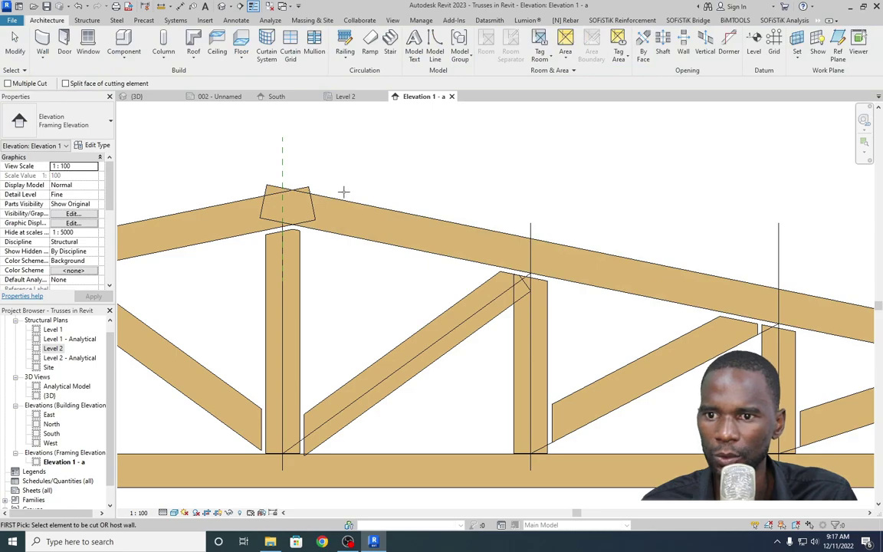
pyautogui.click(315, 192)
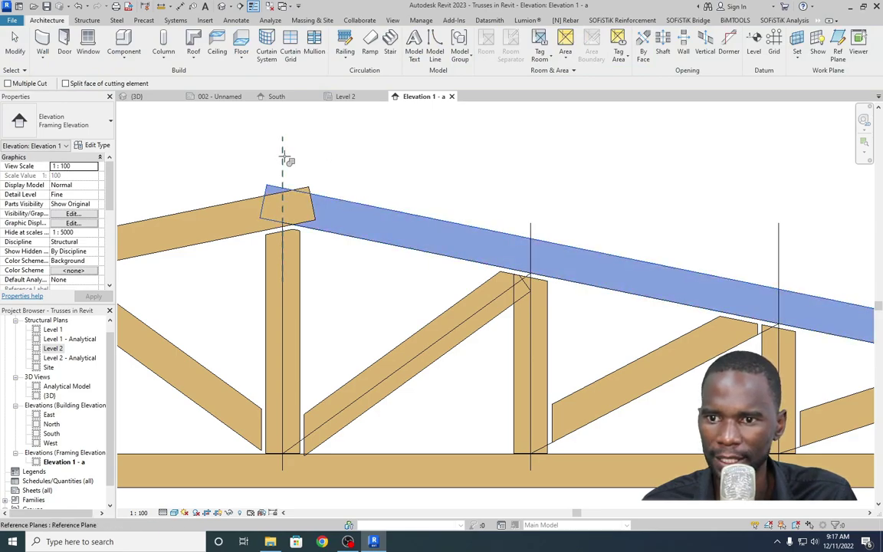
pyautogui.press('Escape')
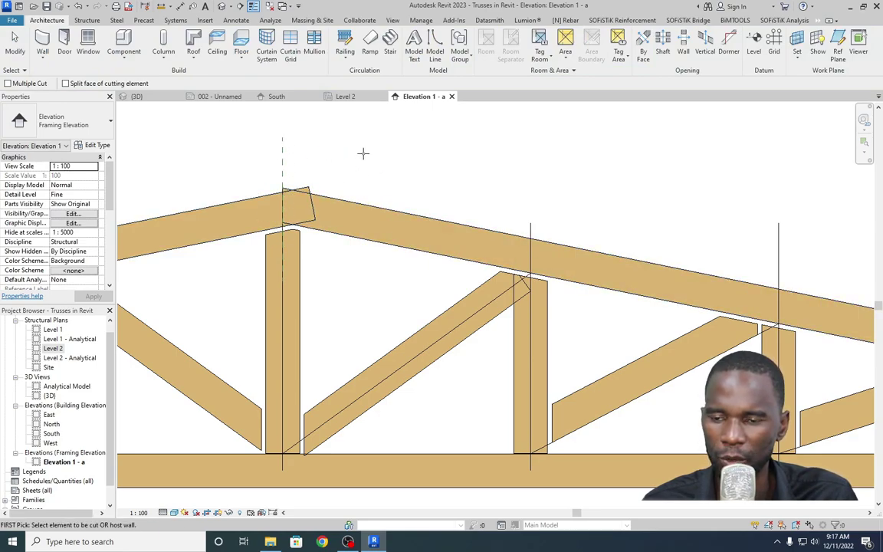
pyautogui.rightClick(230, 140)
pyautogui.click(245, 145)
# Trim the left top chord's overlapping ridge end along the same reference plane with Cut Geometry.
pyautogui.scroll(2, 300, 187)
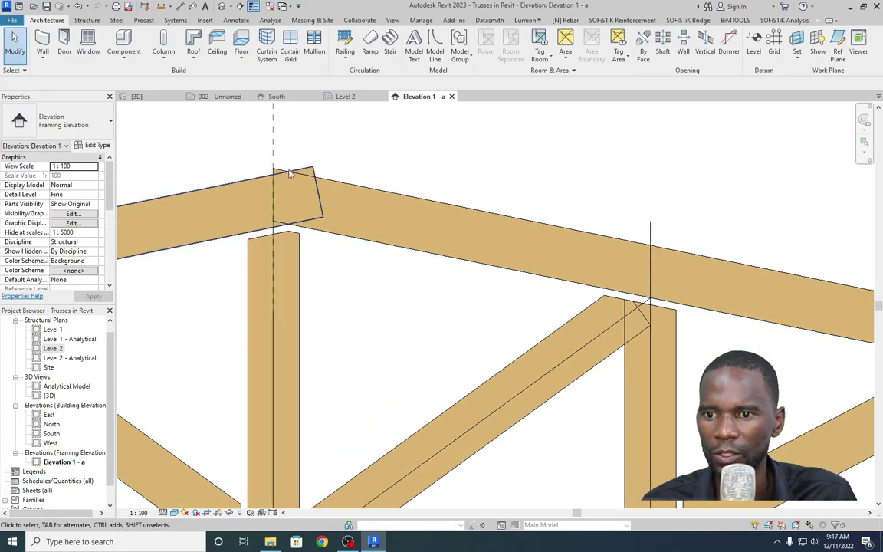
pyautogui.click(232, 229)
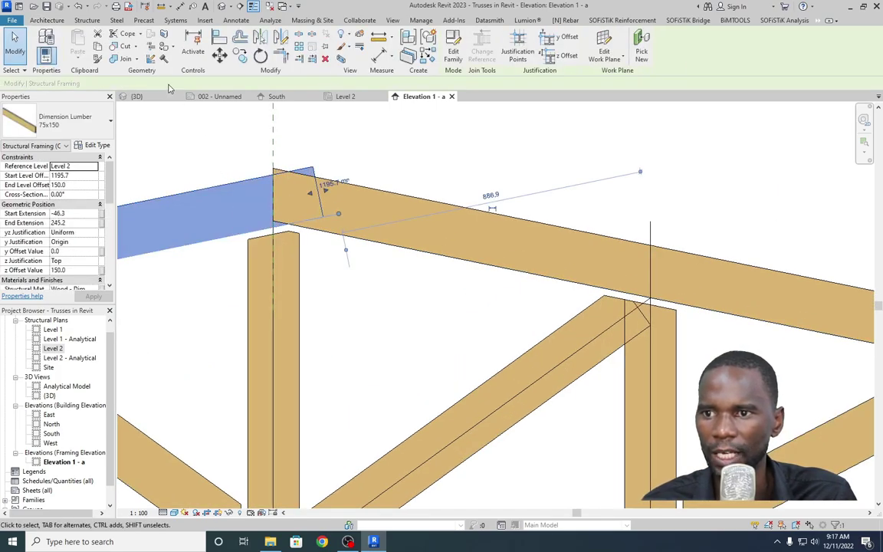
pyautogui.click(122, 46)
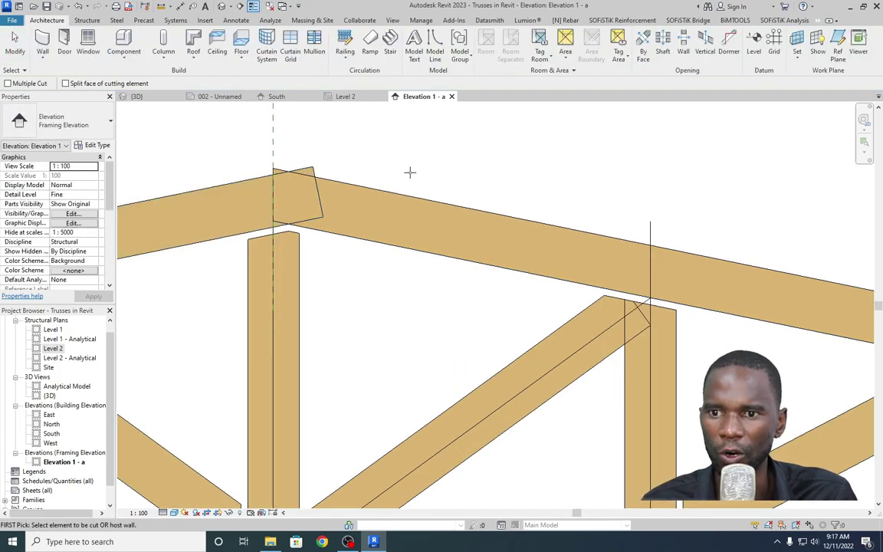
pyautogui.click(277, 128)
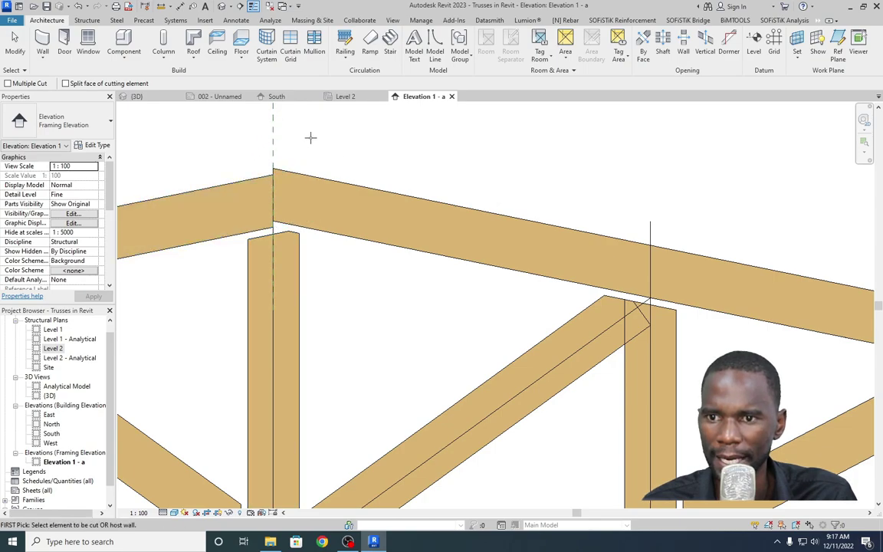
pyautogui.scroll(-3, 303, 137)
pyautogui.rightClick(300, 133)
pyautogui.click(319, 142)
# Examine the ridge joint, the left heel where top and bottom chords overlap, and the truss as a whole.
pyautogui.scroll(5, 335, 153)
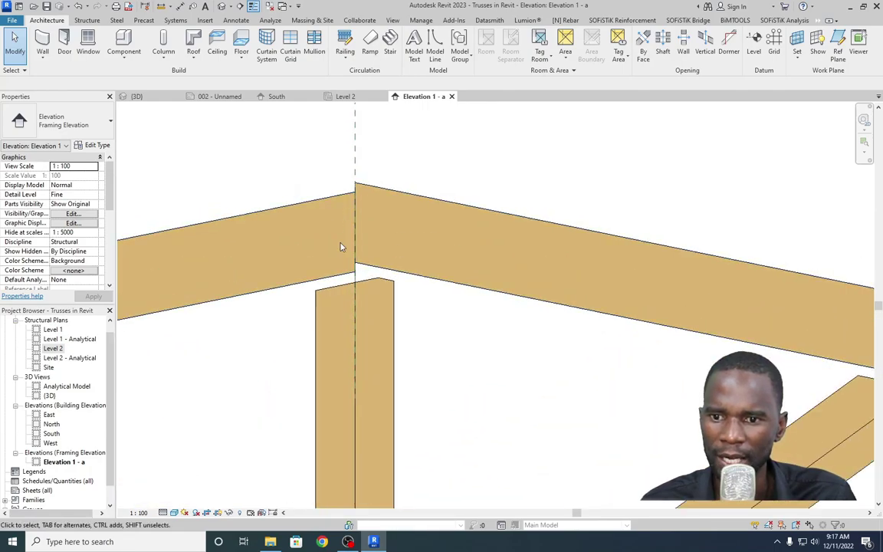
pyautogui.scroll(-8, 351, 201)
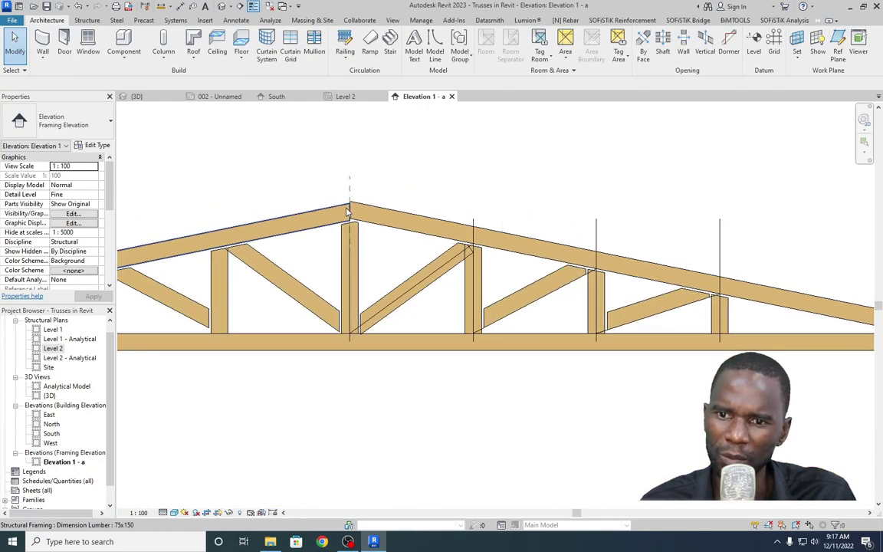
pyautogui.scroll(6, 205, 253)
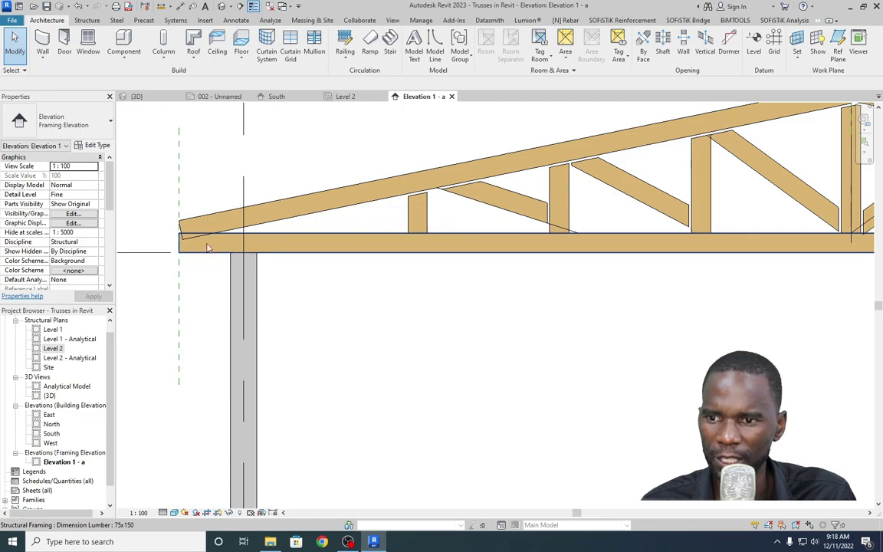
pyautogui.scroll(-4, 218, 265)
pyautogui.scroll(6, 451, 223)
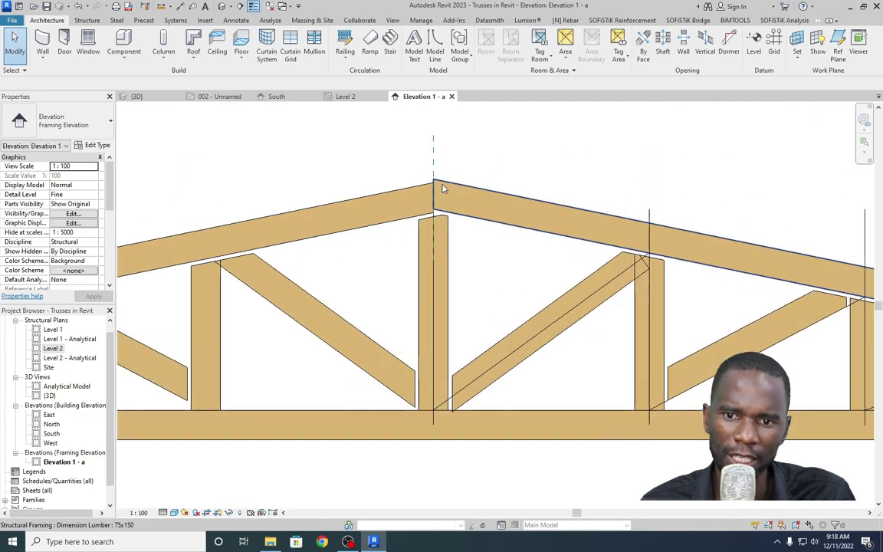
pyautogui.scroll(-5, 423, 170)
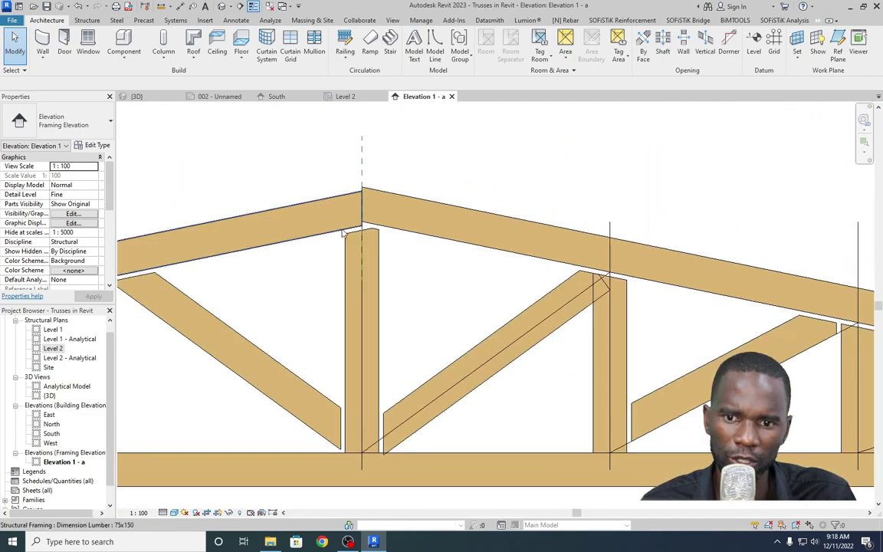
pyautogui.scroll(3, 333, 212)
pyautogui.scroll(-2, 354, 214)
pyautogui.scroll(-3, 310, 257)
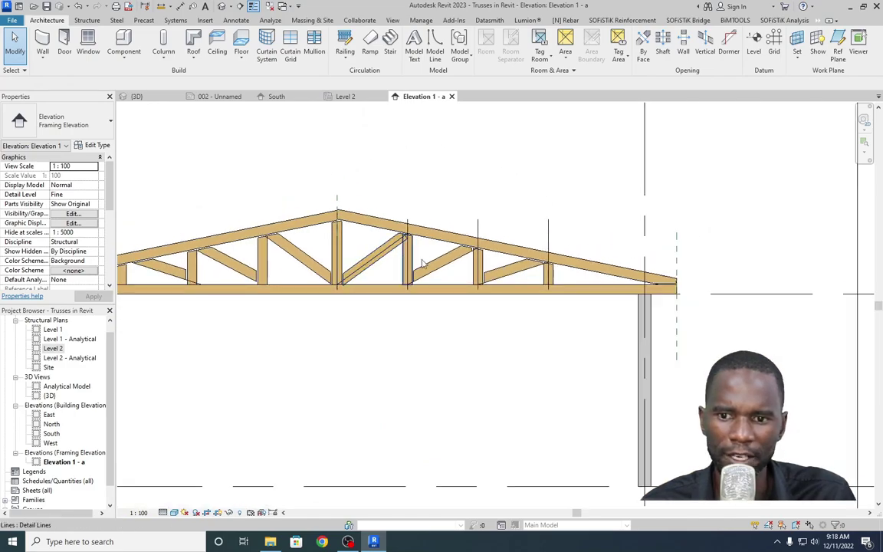
pyautogui.scroll(-2, 296, 272)
pyautogui.scroll(2, 393, 223)
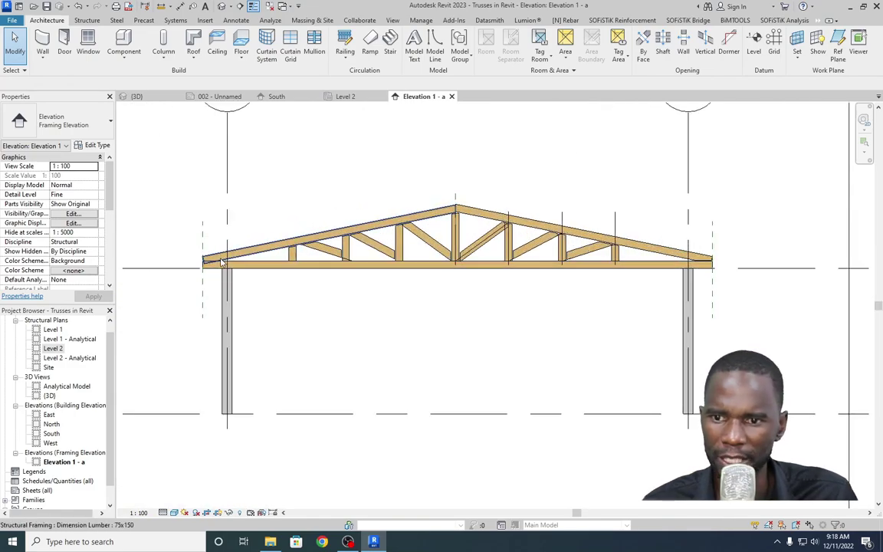
pyautogui.scroll(2, 253, 265)
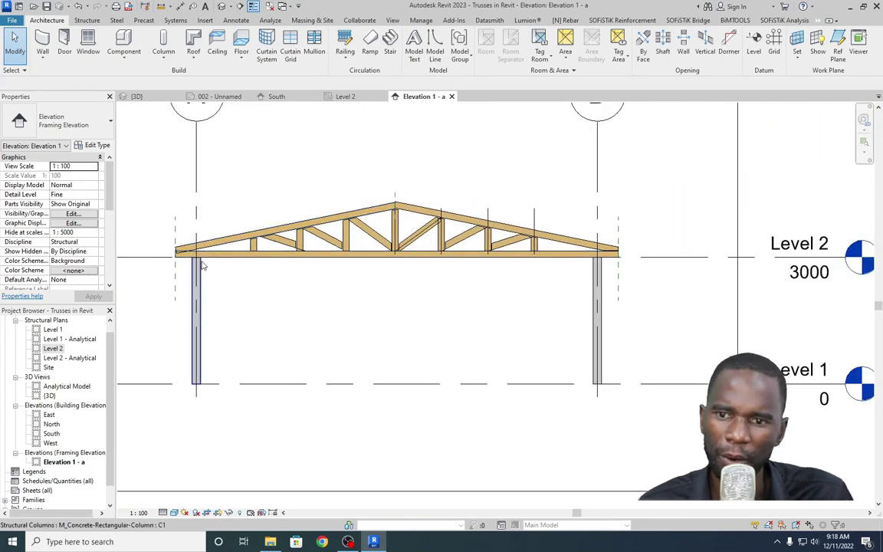
# Cope the left top chord against the bottom chord at the left heel.
pyautogui.scroll(5, 205, 265)
pyautogui.click(233, 229)
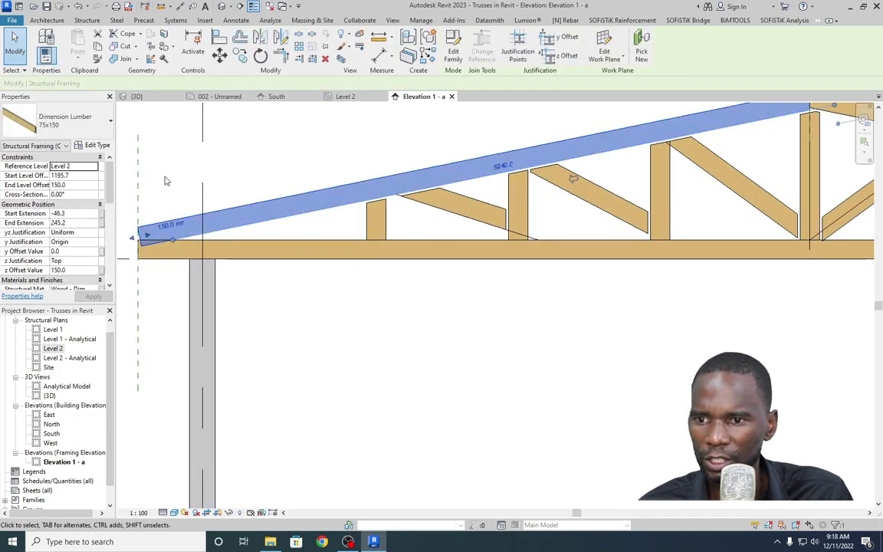
pyautogui.click(116, 36)
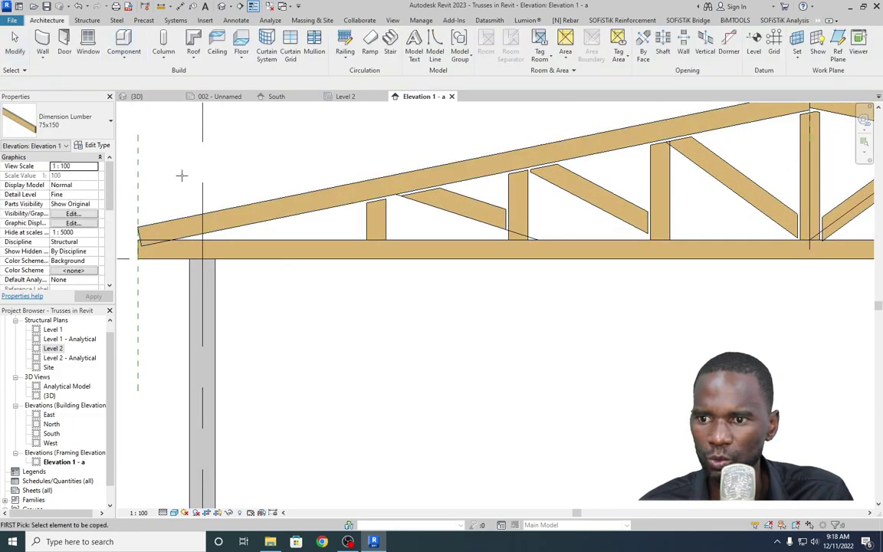
pyautogui.click(243, 231)
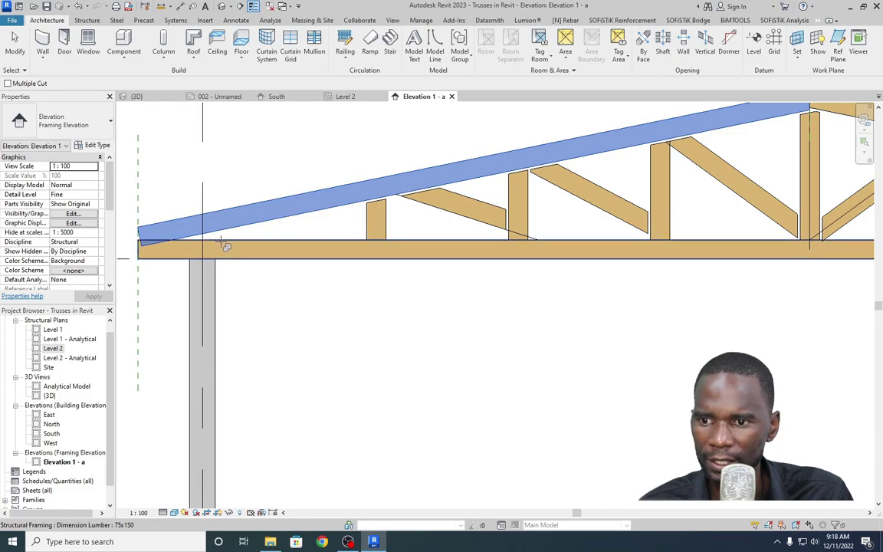
pyautogui.click(221, 244)
pyautogui.scroll(-5, 220, 288)
pyautogui.scroll(3, 537, 286)
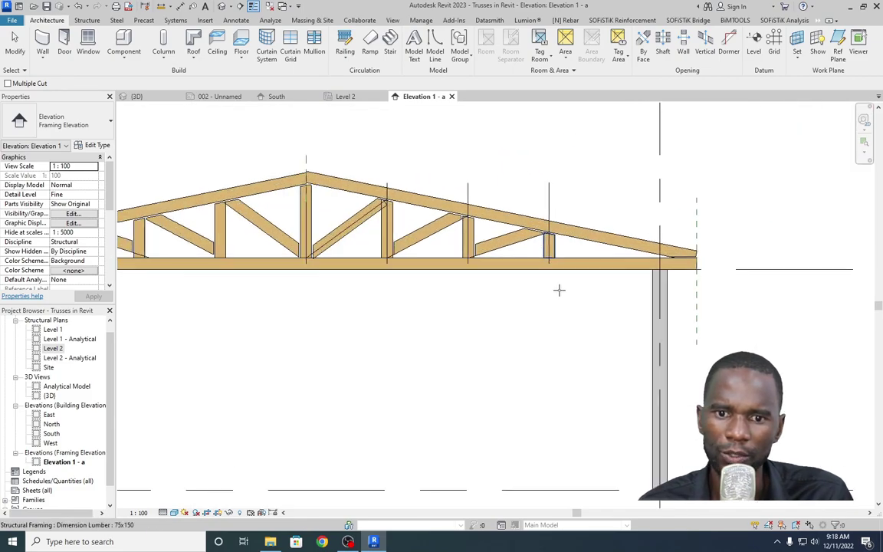
pyautogui.scroll(-3, 483, 237)
pyautogui.rightClick(436, 168)
pyautogui.click(461, 172)
# Inspect the complete truss in the elevation and on its supporting columns in the default 3D view.
pyautogui.scroll(-1, 414, 169)
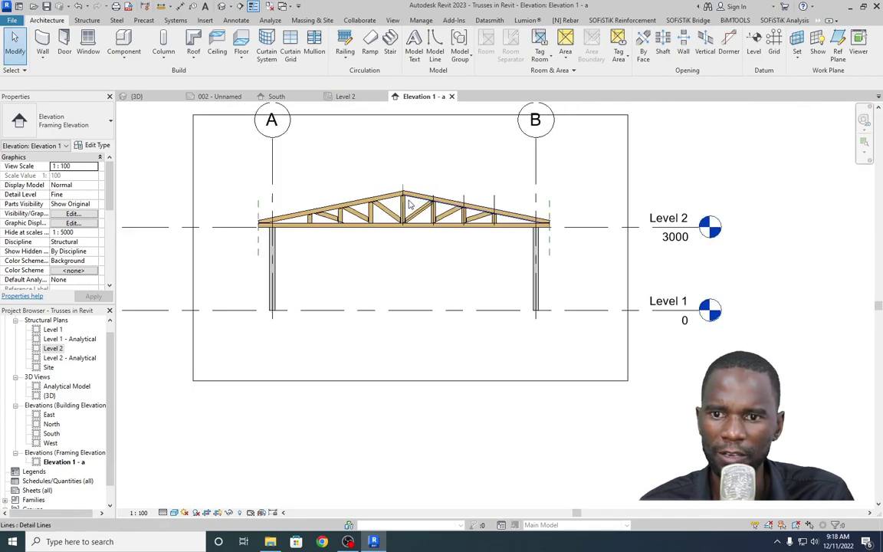
pyautogui.scroll(3, 407, 177)
pyautogui.scroll(-3, 411, 162)
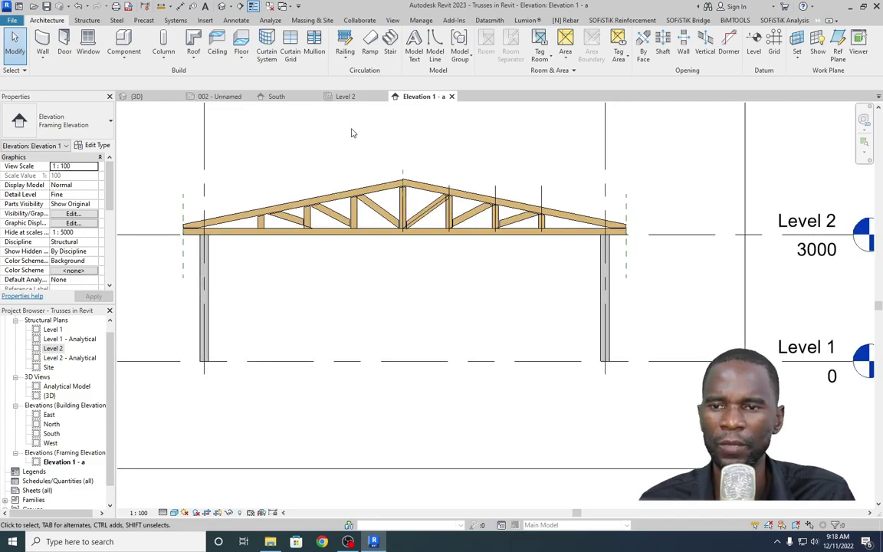
pyautogui.click(221, 6)
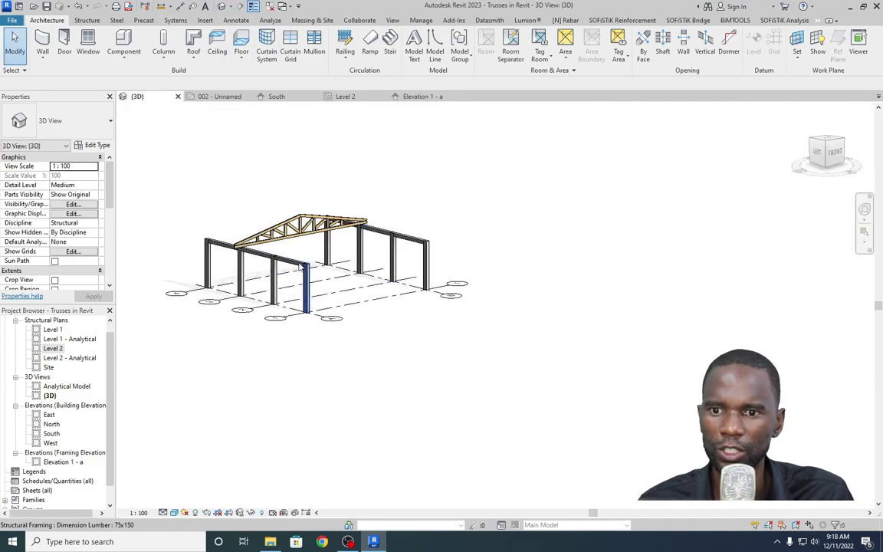
pyautogui.scroll(4, 327, 170)
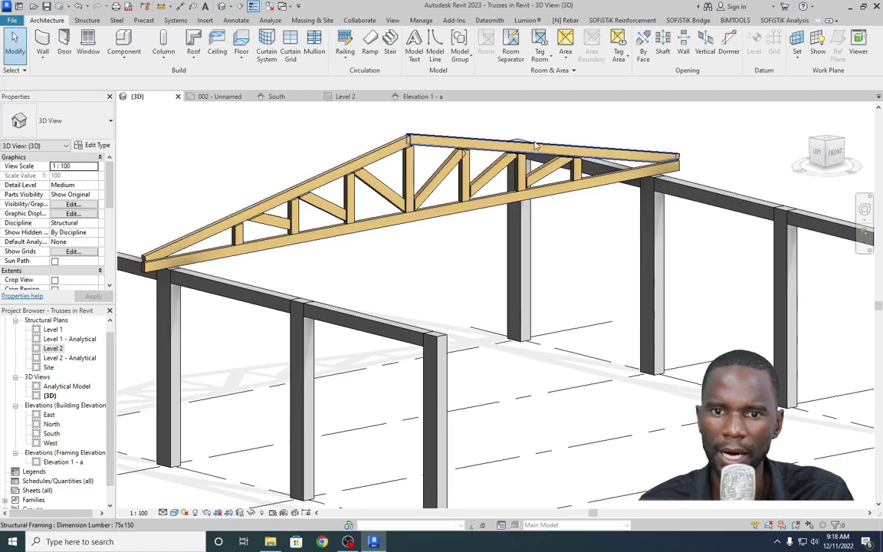
pyautogui.scroll(-3, 406, 230)
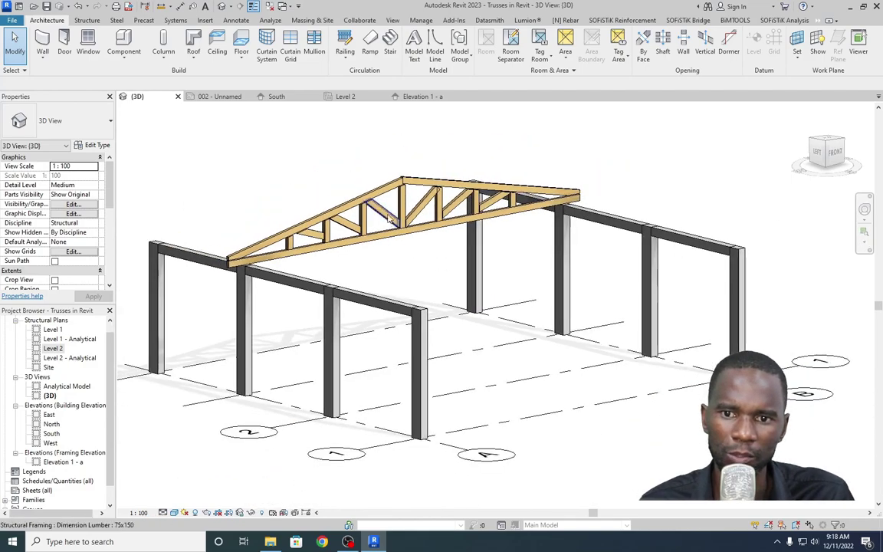
# Return to the Elevation 1 - a framing view and set its visual style to Hidden Line.
pyautogui.click(420, 97)
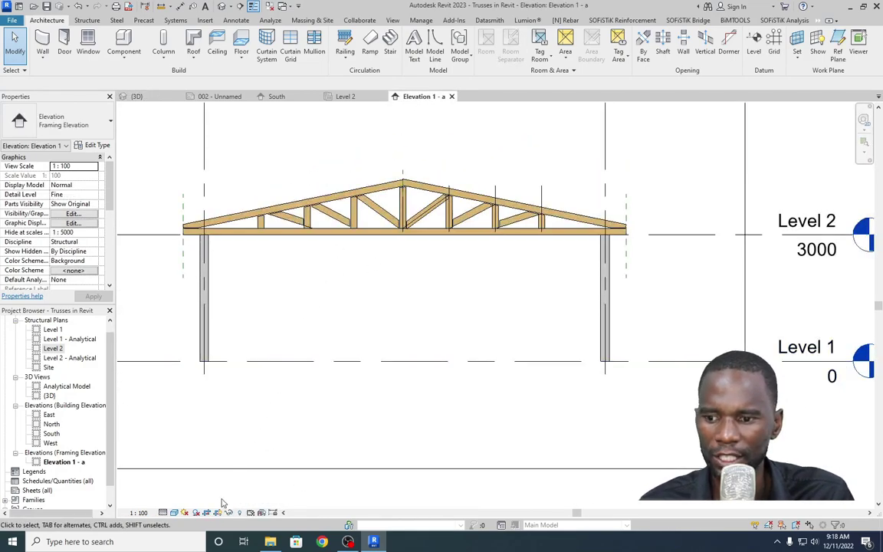
pyautogui.click(174, 513)
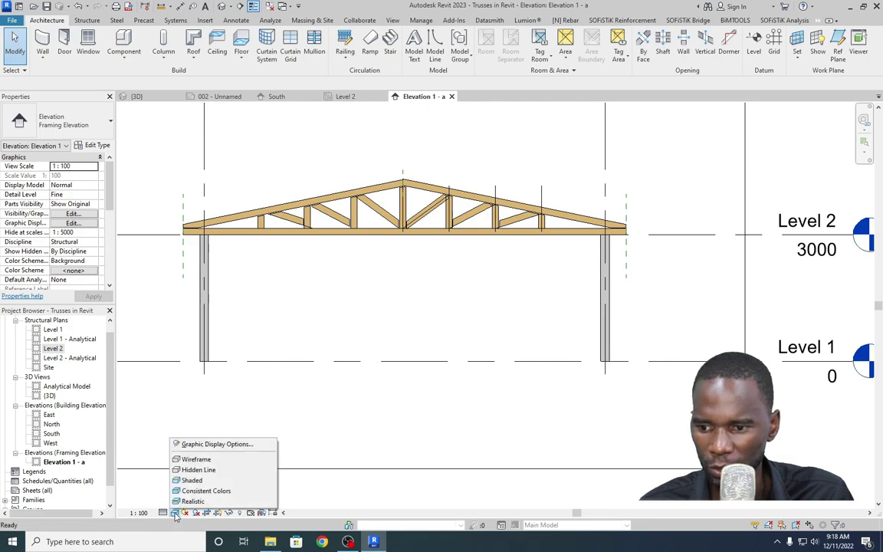
pyautogui.click(196, 468)
# Delete all the Thin Lines detail lines visible in the elevation, starting from the diagonal one in the web just right of the central post.
pyautogui.scroll(5, 406, 227)
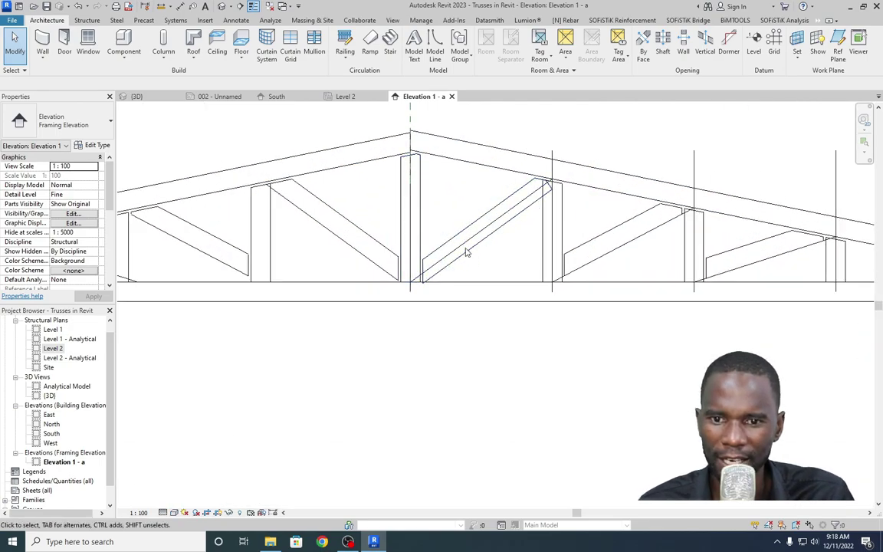
pyautogui.click(464, 248)
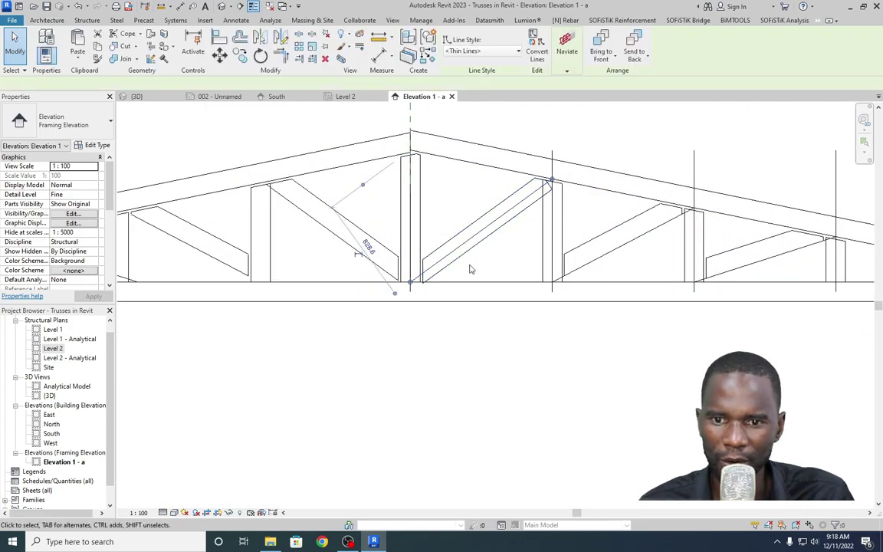
pyautogui.rightClick(331, 191)
pyautogui.moveTo(410, 313)
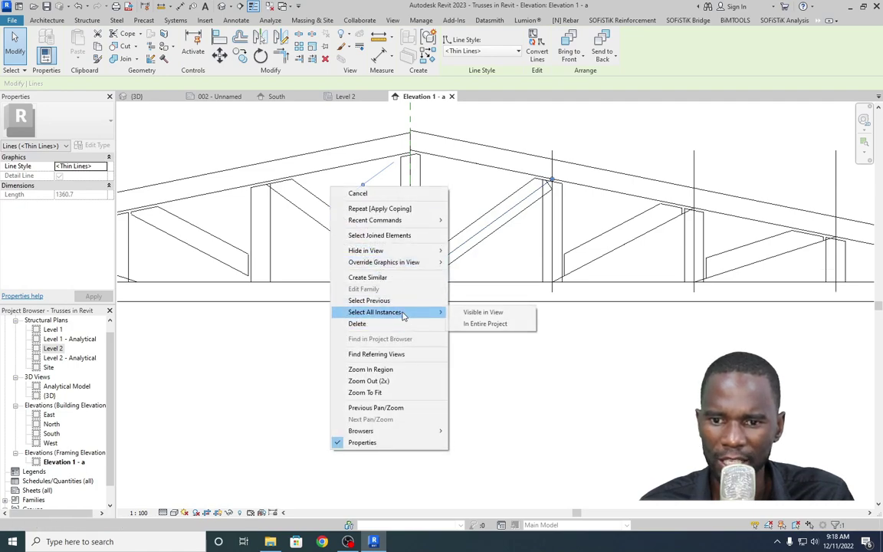
pyautogui.click(482, 312)
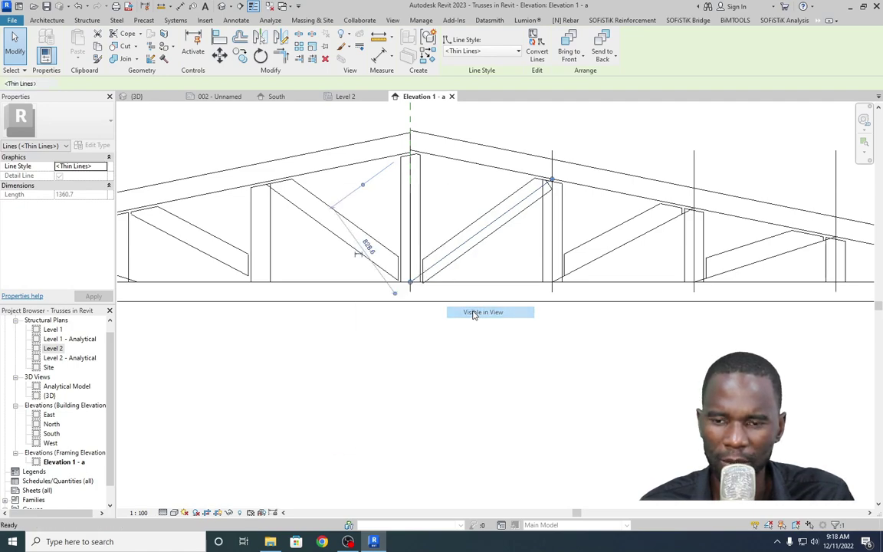
pyautogui.click(325, 61)
pyautogui.scroll(-2, 445, 250)
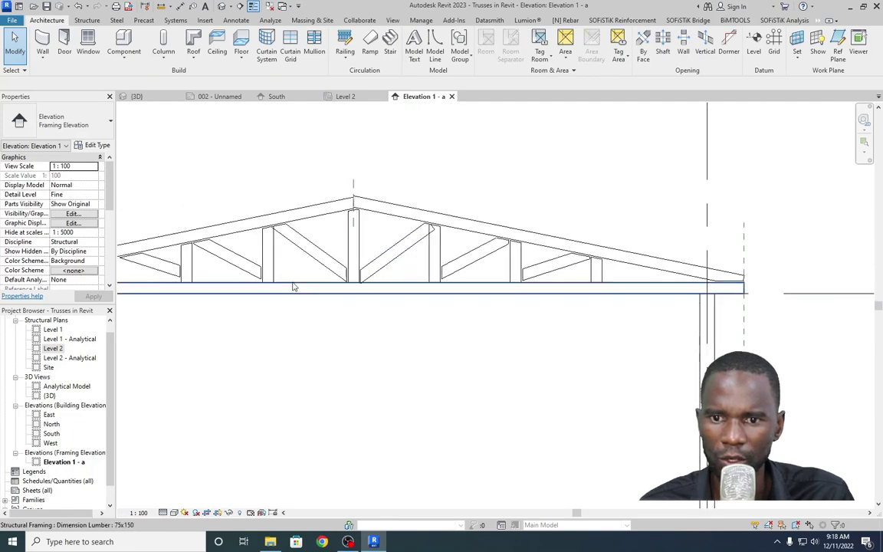
# Try to delete the vertical reference plane at the truss ridge, and look over the whole truss in the elevation.
pyautogui.click(353, 186)
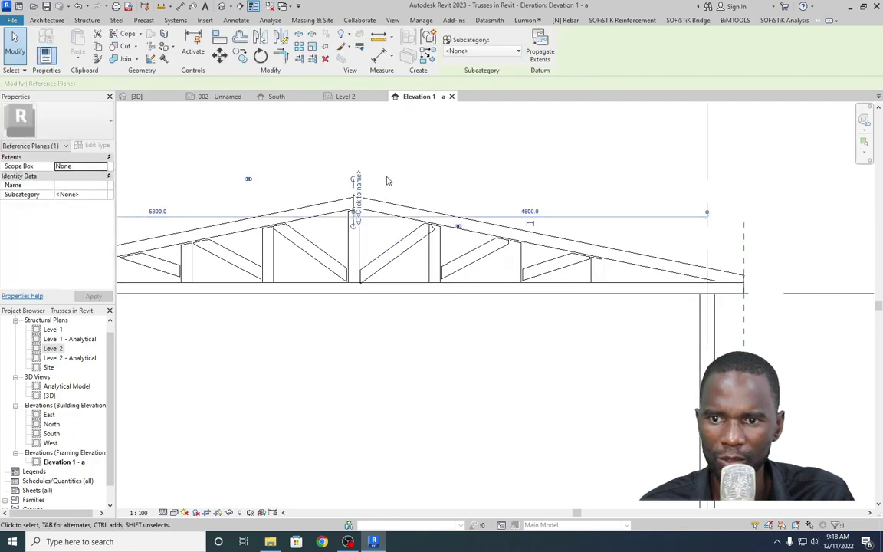
pyautogui.click(325, 59)
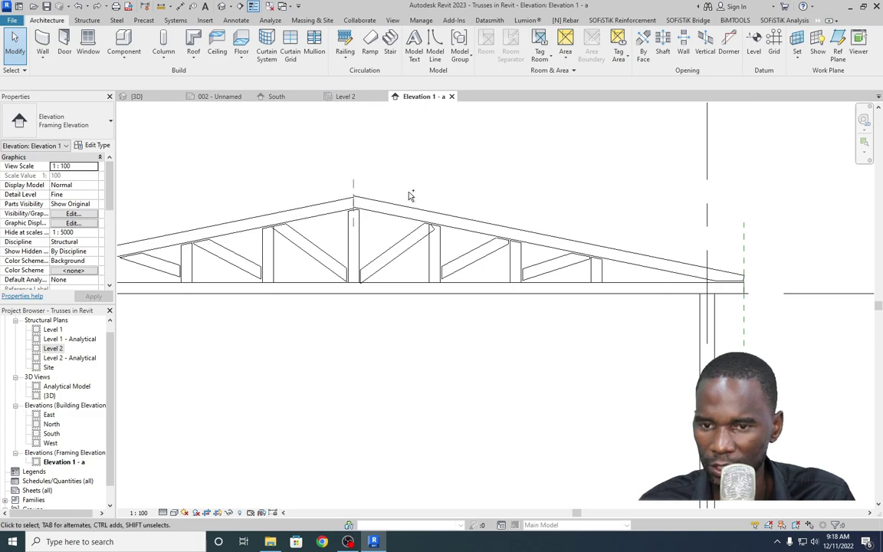
pyautogui.scroll(2, 356, 188)
pyautogui.scroll(-5, 370, 216)
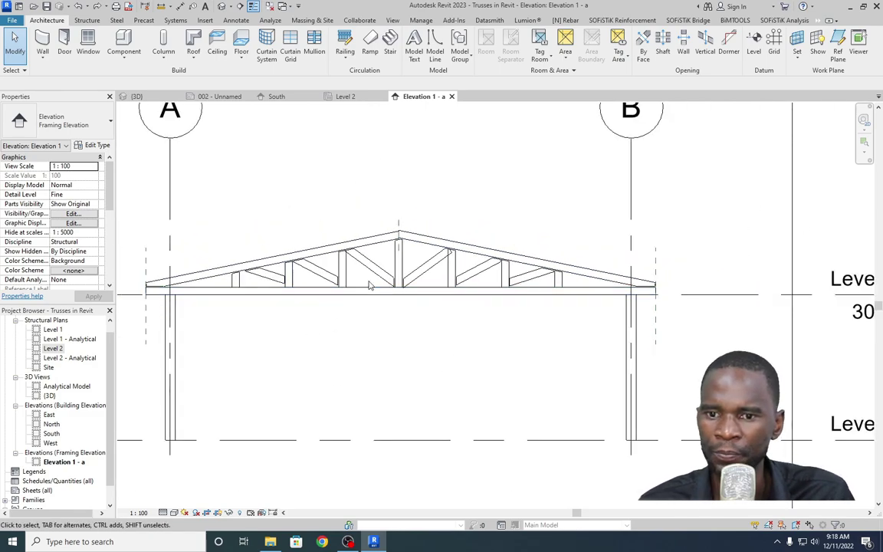
pyautogui.scroll(2, 380, 287)
pyautogui.scroll(-3, 460, 299)
pyautogui.scroll(1, 570, 316)
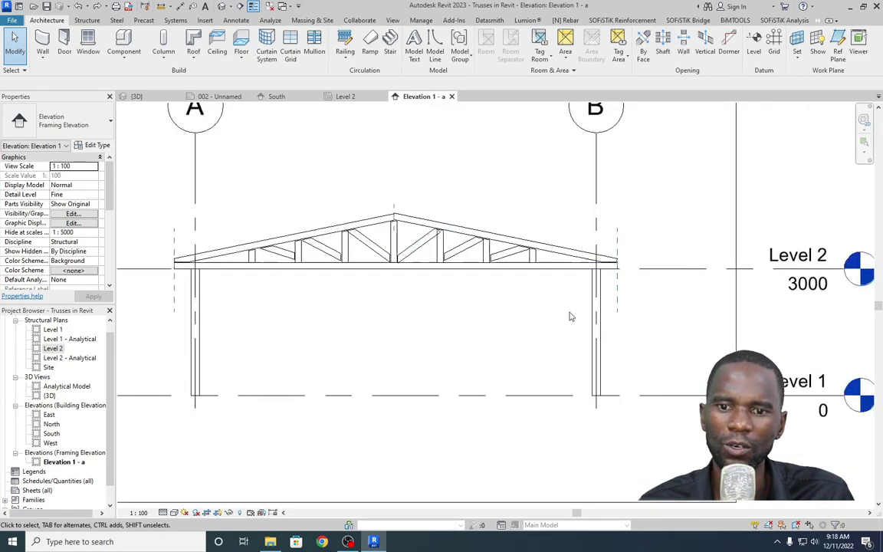
pyautogui.scroll(1, 570, 315)
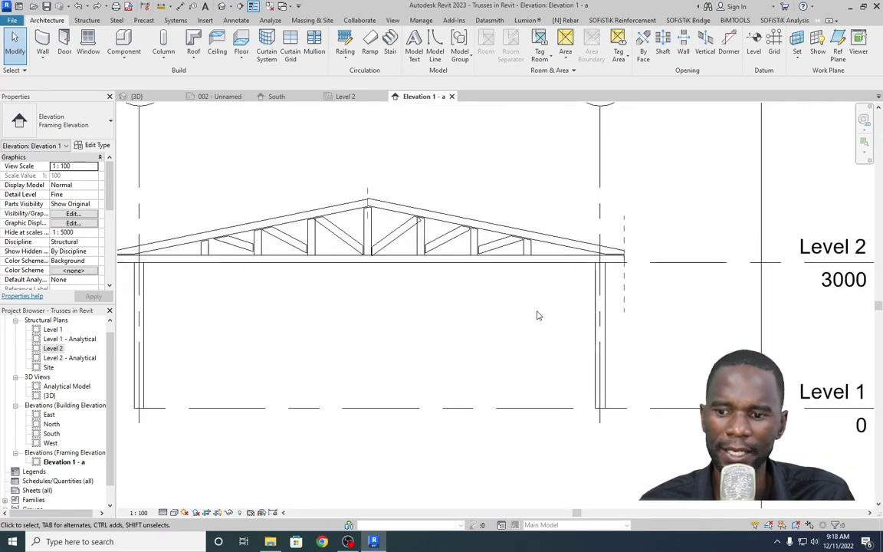
# Turn on Show Ambient Shadows in the elevation's graphic display options.
pyautogui.click(174, 513)
pyautogui.click(217, 444)
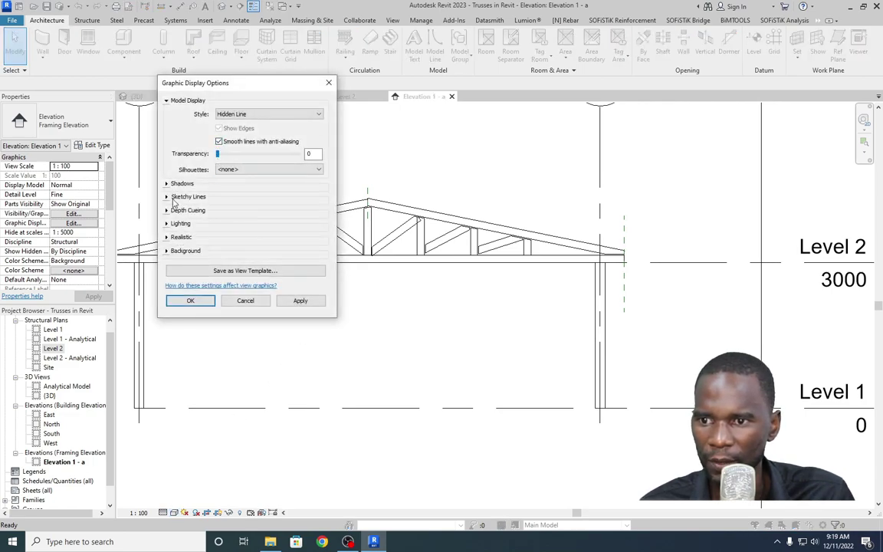
pyautogui.click(167, 184)
pyautogui.click(219, 203)
pyautogui.click(301, 319)
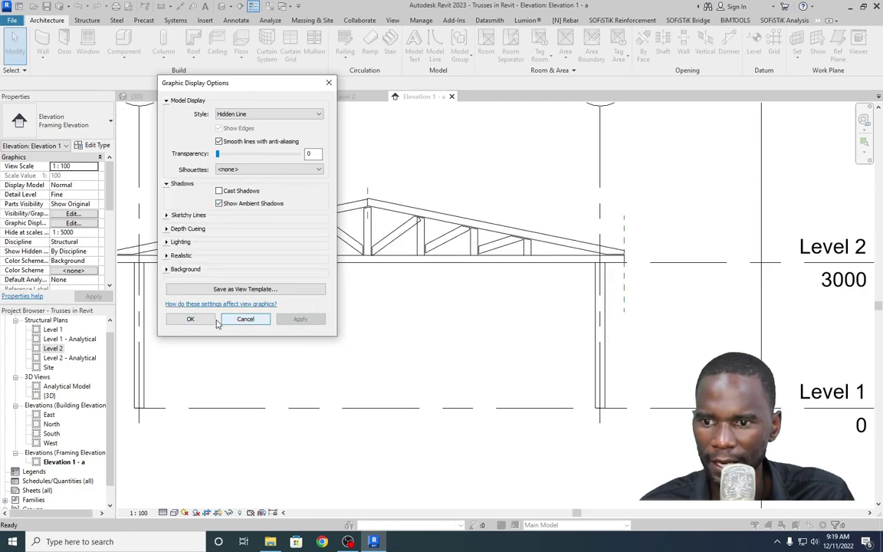
pyautogui.click(190, 321)
pyautogui.scroll(2, 303, 288)
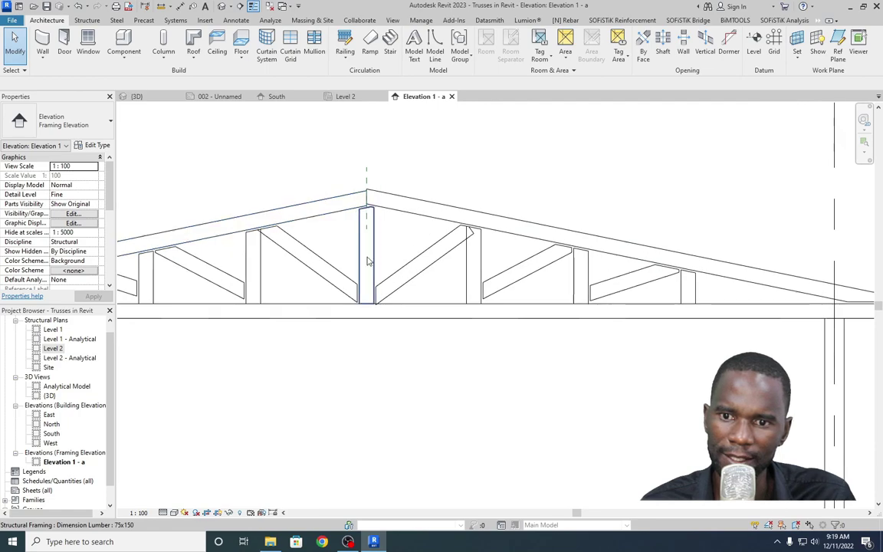
pyautogui.scroll(1, 303, 289)
pyautogui.scroll(-1, 357, 206)
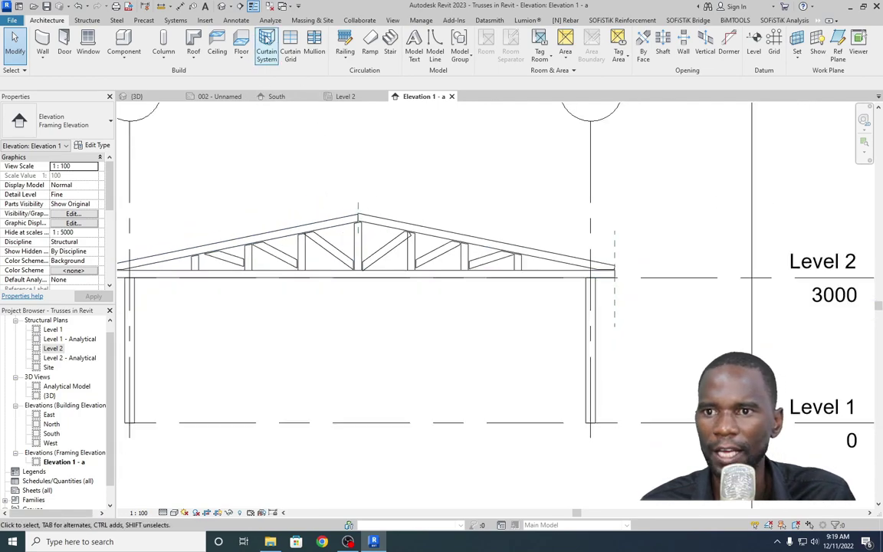
# Tag the diagonal web member just right of the central post by category, without a leader.
pyautogui.click(238, 21)
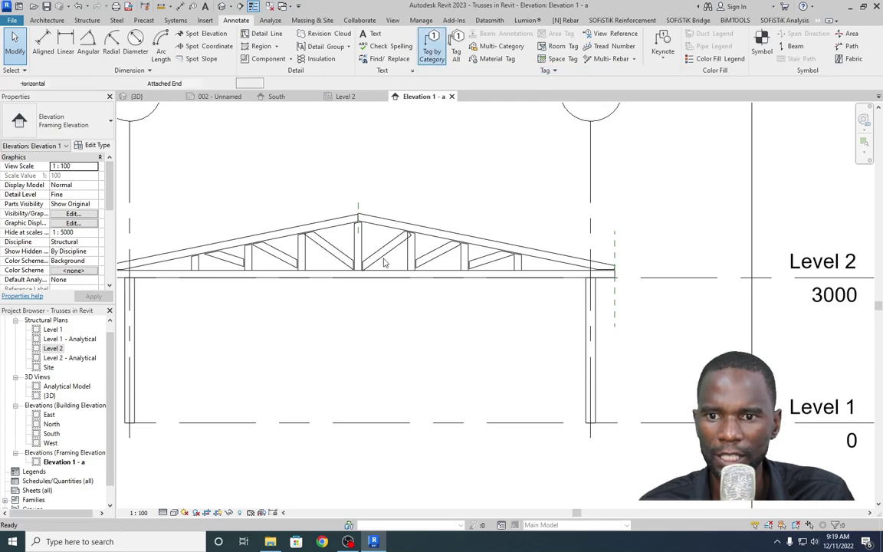
pyautogui.click(431, 48)
pyautogui.click(142, 86)
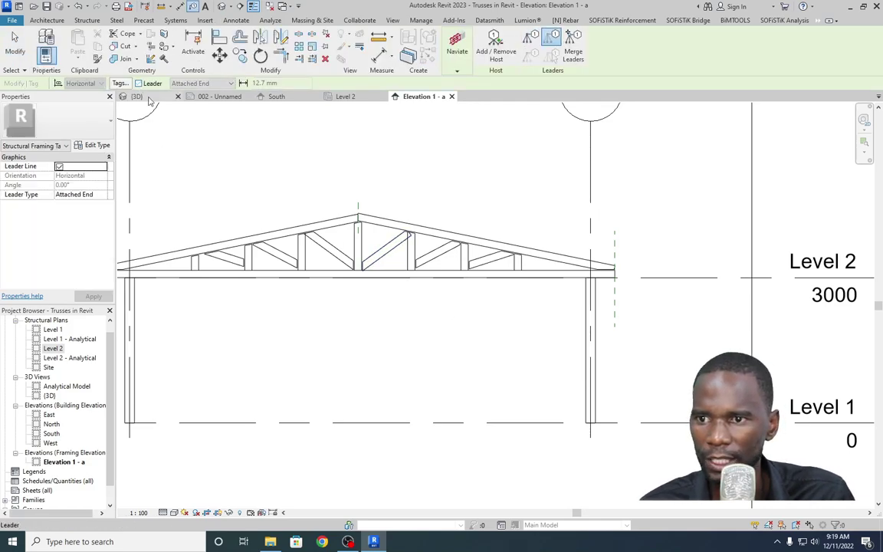
pyautogui.scroll(1, 378, 268)
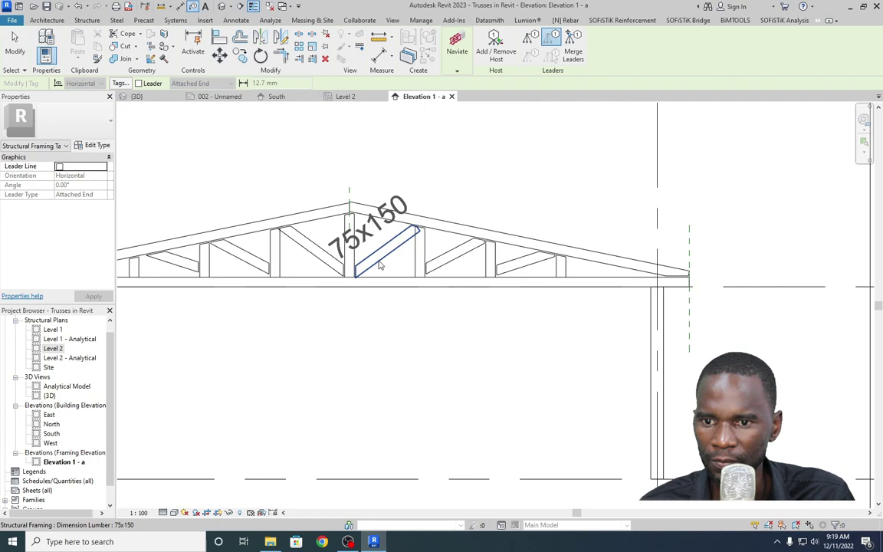
pyautogui.click(387, 255)
pyautogui.rightClick(429, 144)
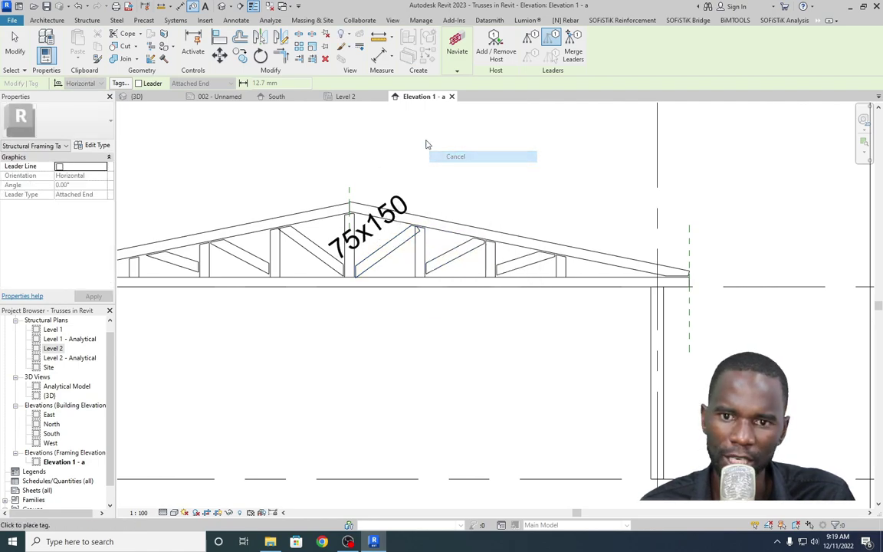
pyautogui.click(449, 148)
# Set the elevation's view scale to 1:50.
pyautogui.click(138, 512)
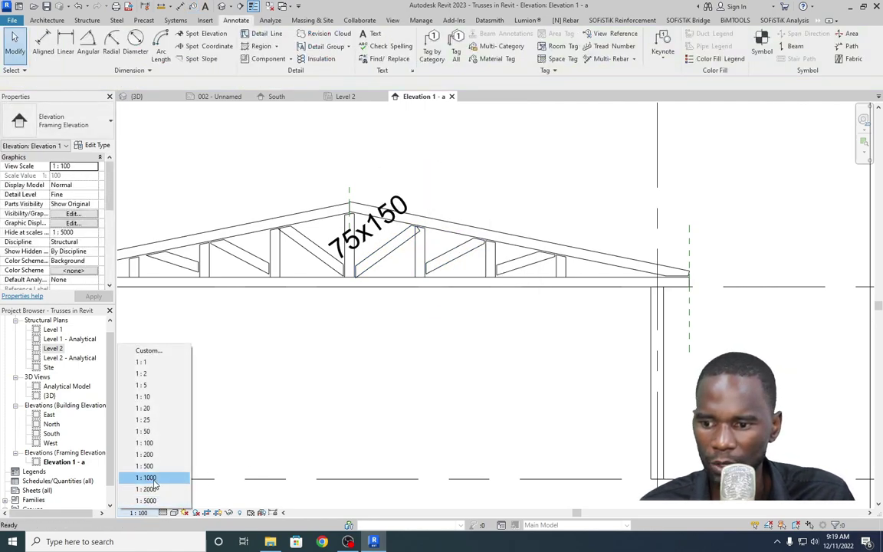
pyautogui.click(142, 431)
pyautogui.scroll(2, 332, 305)
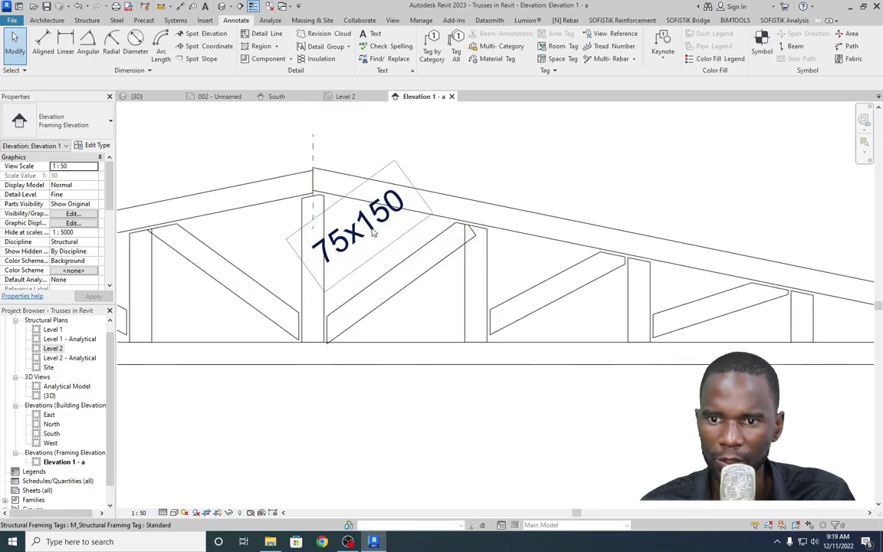
pyautogui.scroll(-1, 331, 305)
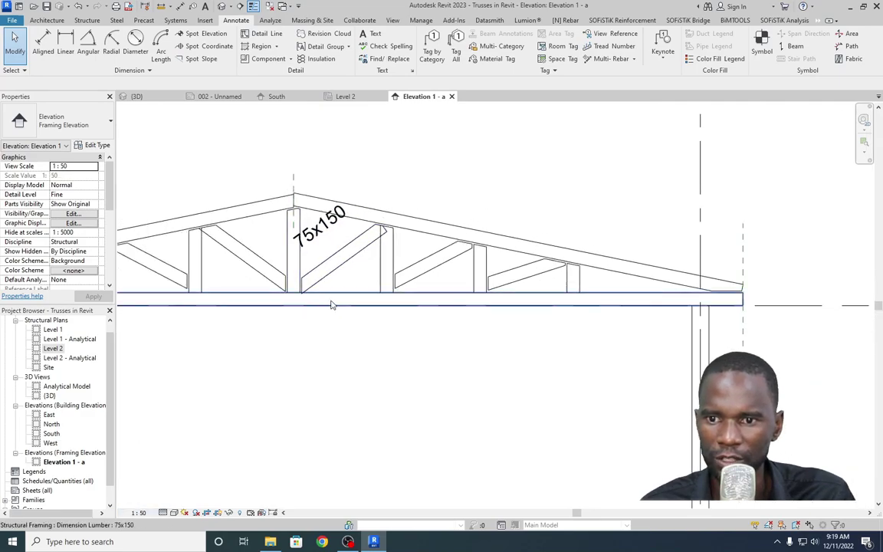
# Examine how the truss members are tagged on sheet 002, dismissing the save reminder, and return to Elevation 1 - a.
pyautogui.click(227, 97)
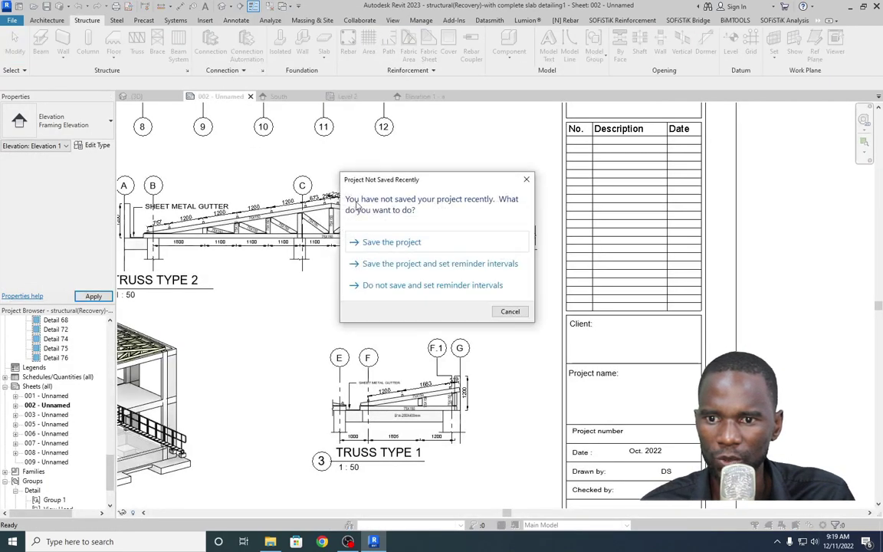
pyautogui.click(526, 181)
pyautogui.scroll(3, 403, 220)
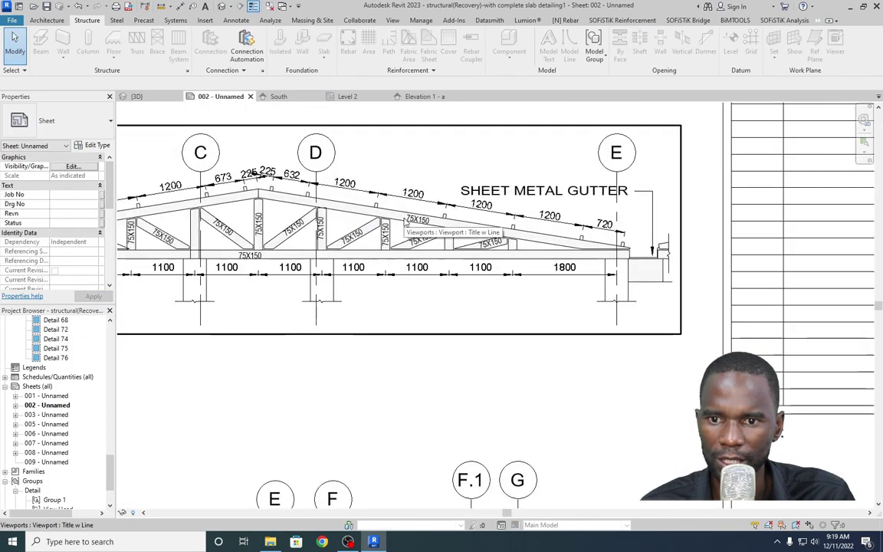
pyautogui.click(422, 97)
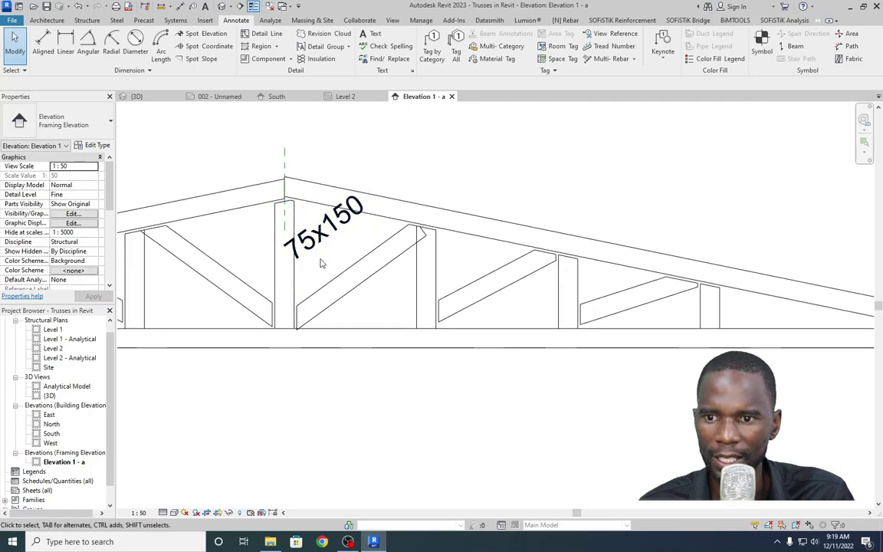
# Open the diagonal's structural framing tag family for editing and turn on the visibility of its reference planes.
pyautogui.scroll(2, 349, 249)
pyautogui.click(325, 237)
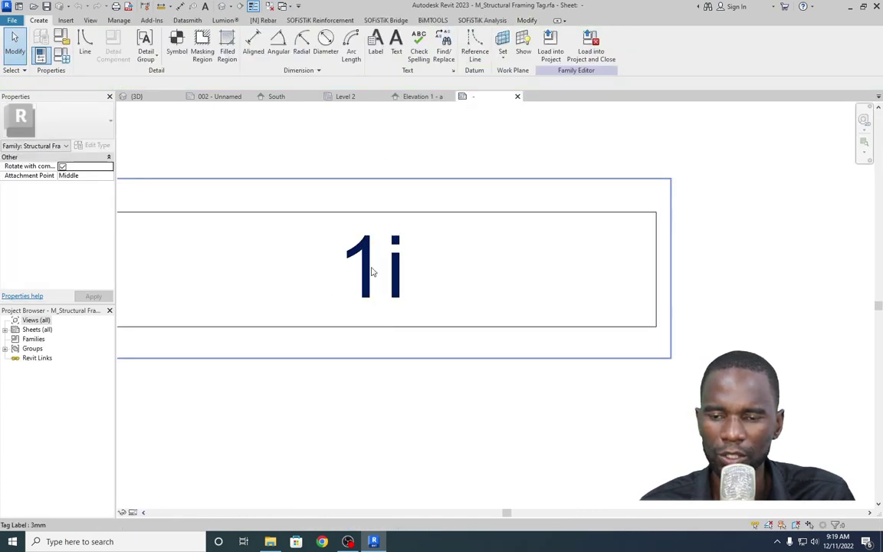
pyautogui.press('g')
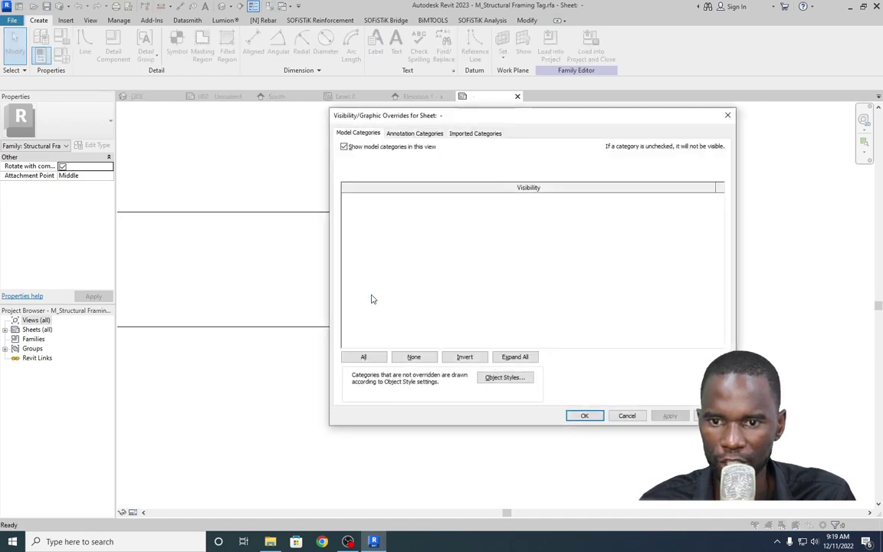
pyautogui.click(411, 135)
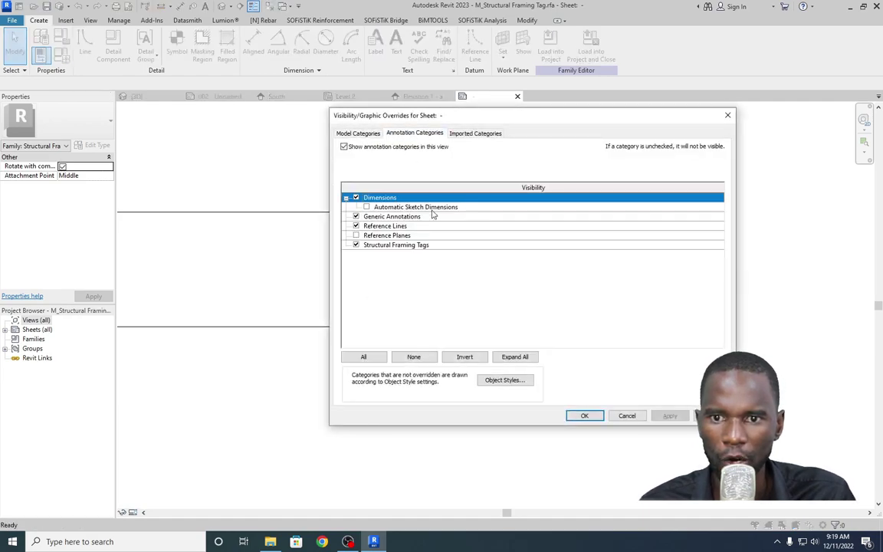
pyautogui.click(356, 237)
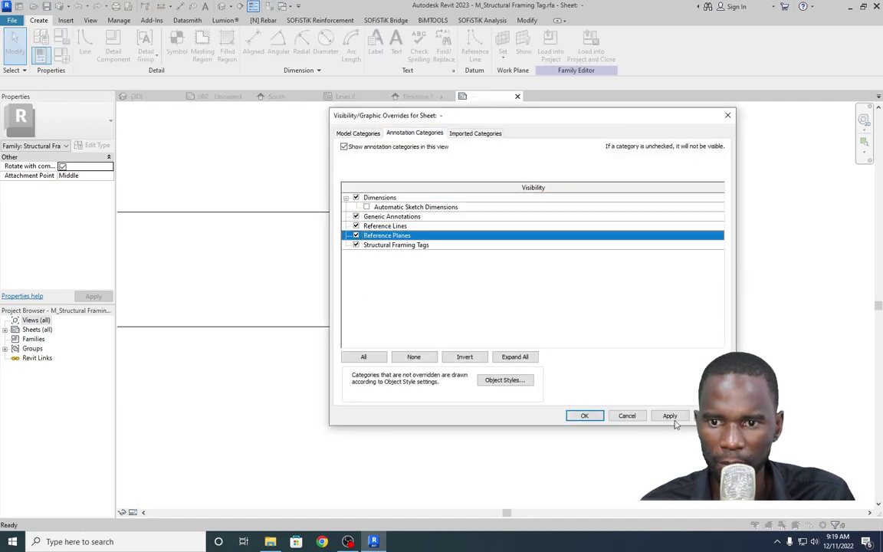
pyautogui.click(669, 416)
pyautogui.click(596, 416)
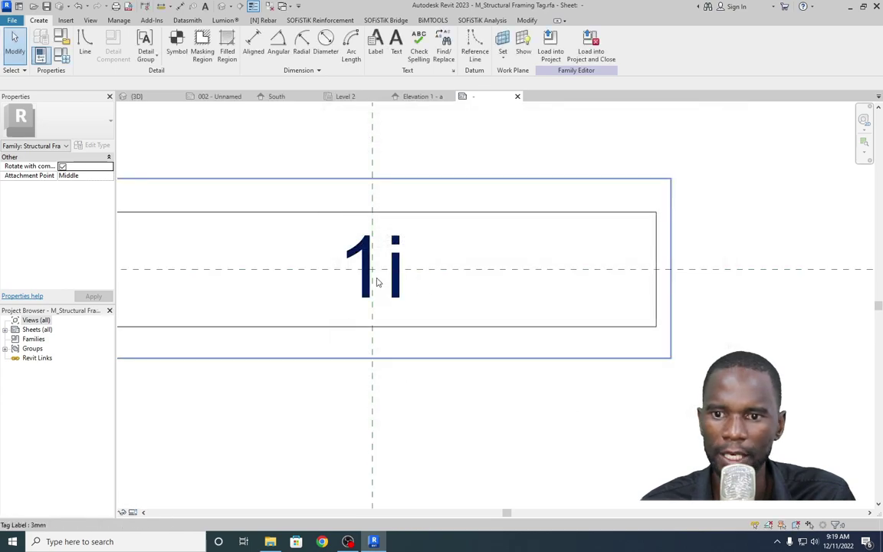
# Move the tag label straight down along the vertical reference plane until its text sits below the rectangle.
pyautogui.scroll(-2, 464, 243)
pyautogui.click(403, 267)
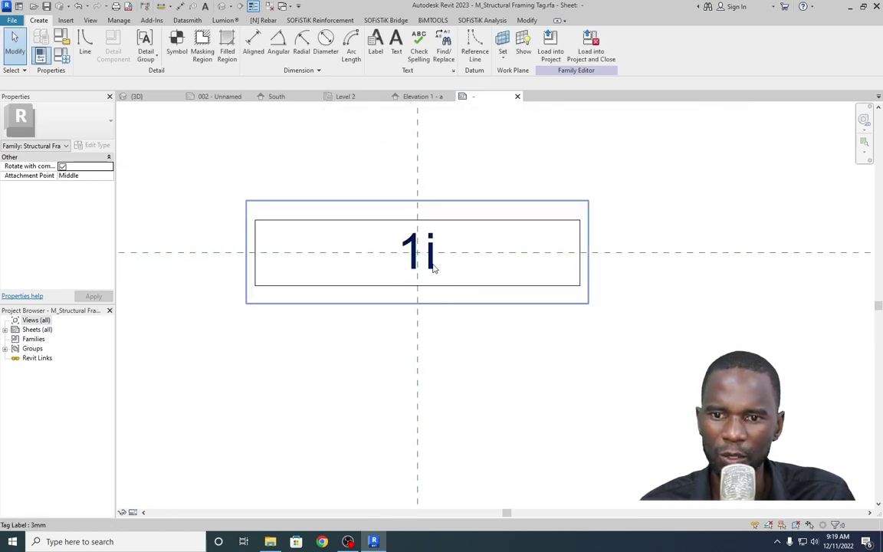
pyautogui.click(431, 265)
pyautogui.moveTo(431, 262); pyautogui.dragTo(431, 322)
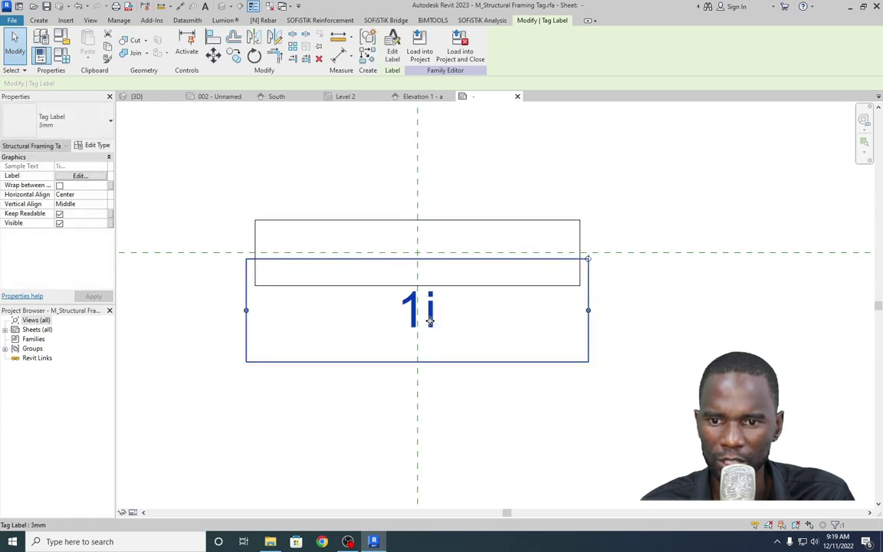
# Load the tag family into Trusses in Revit.rvt without saving the family file, overwriting the existing version and its parameter values.
pyautogui.click(424, 44)
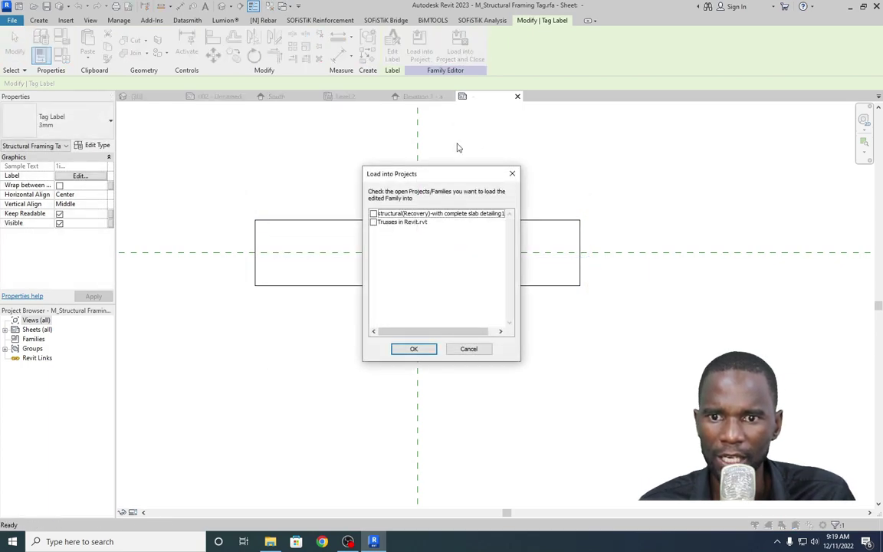
pyautogui.click(374, 223)
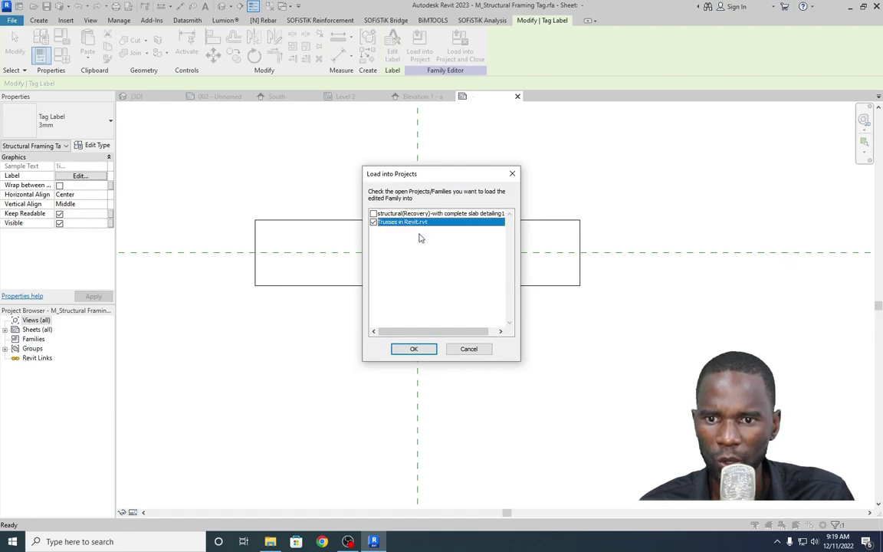
pyautogui.click(414, 351)
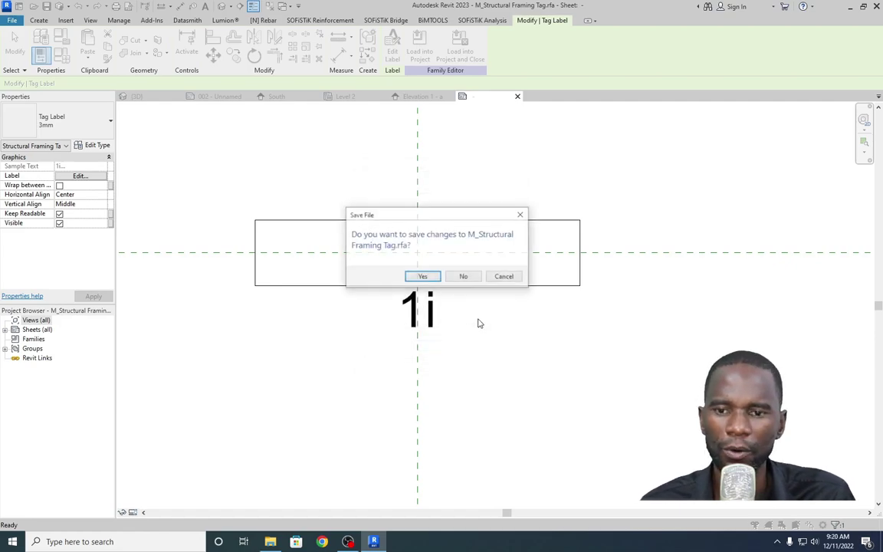
pyautogui.click(463, 277)
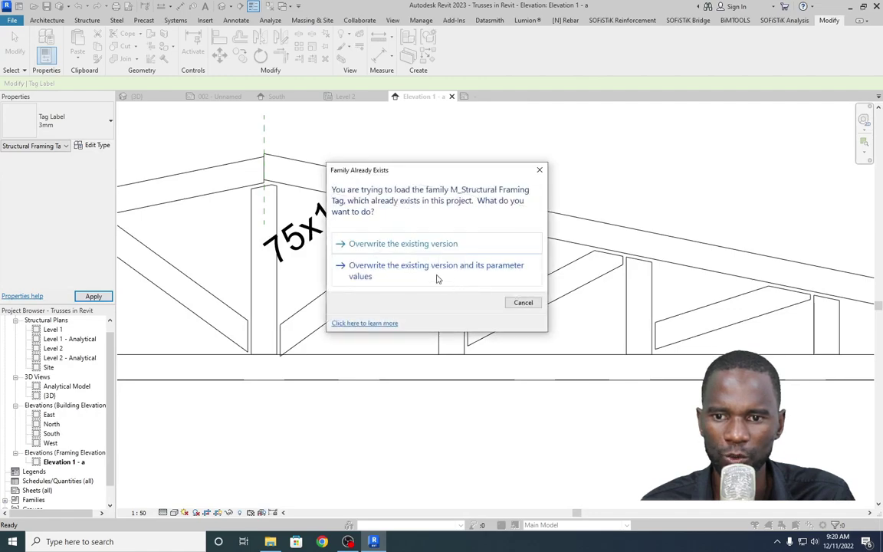
pyautogui.click(421, 272)
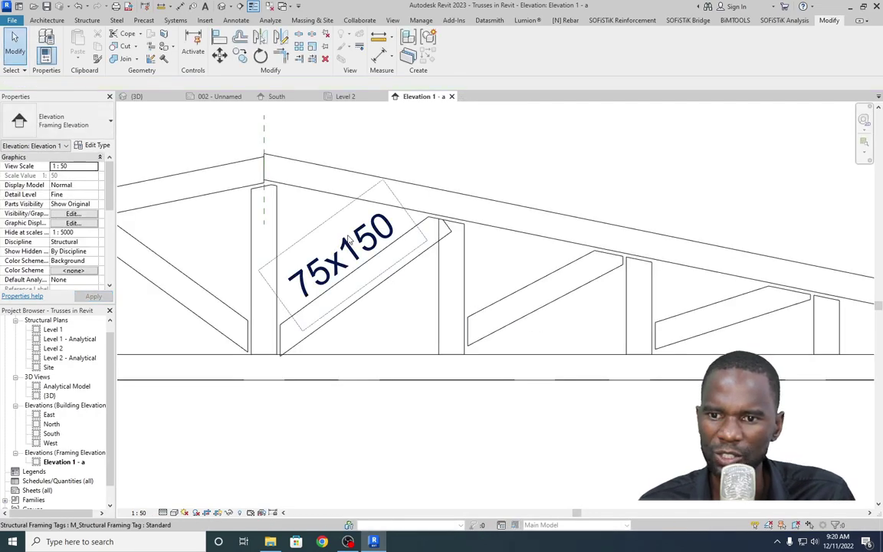
# Reopen the diagonal's tag family for editing and move its label slightly further down, clear of the rectangle.
pyautogui.click(354, 240)
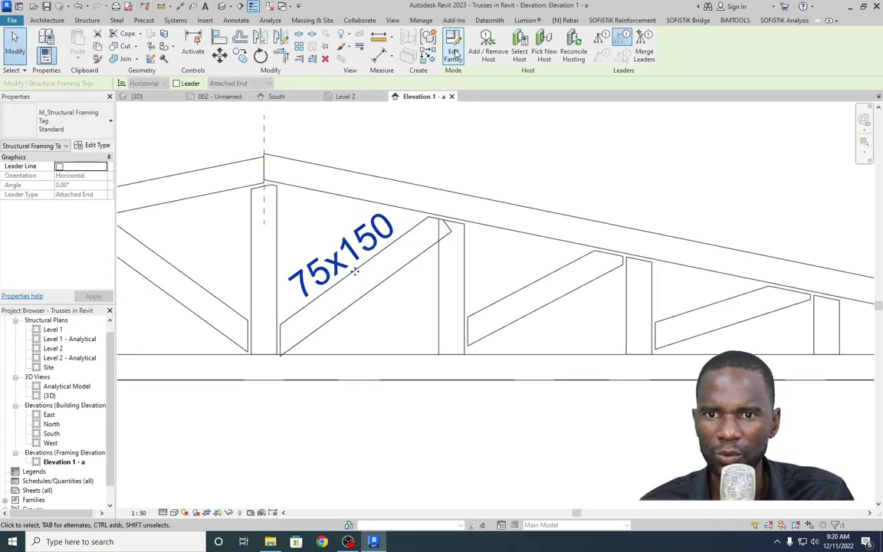
pyautogui.doubleClick(462, 356)
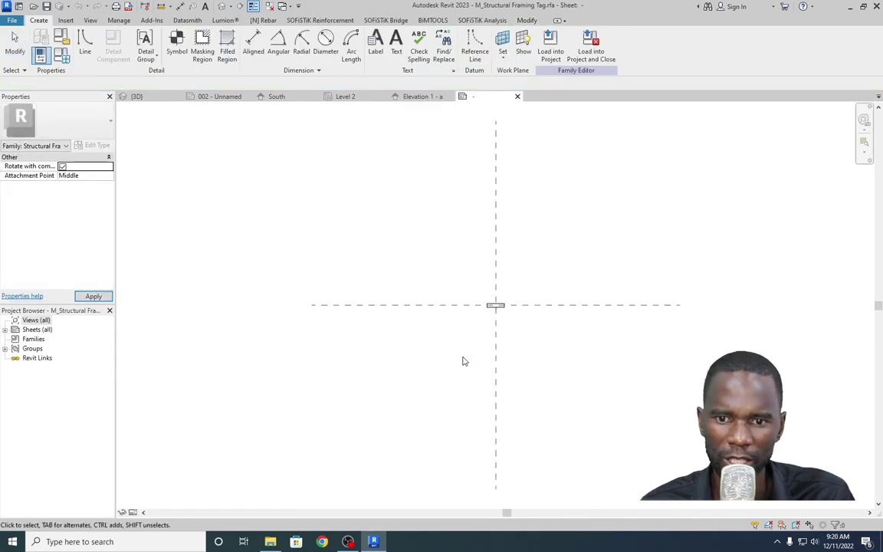
pyautogui.scroll(5, 503, 315)
pyautogui.scroll(-1, 418, 282)
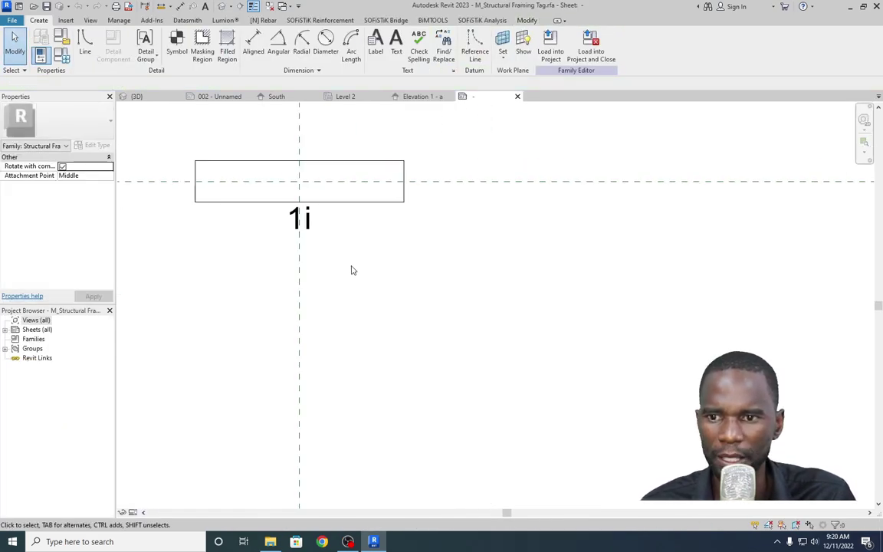
pyautogui.click(307, 221)
pyautogui.moveTo(308, 225); pyautogui.dragTo(306, 242)
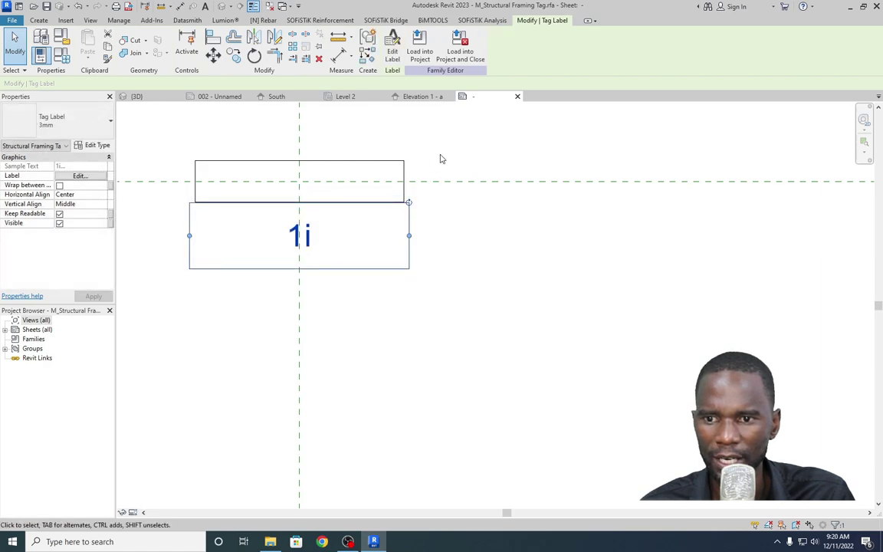
# Load the adjusted structural framing tag family into the project and close the family.
pyautogui.click(461, 46)
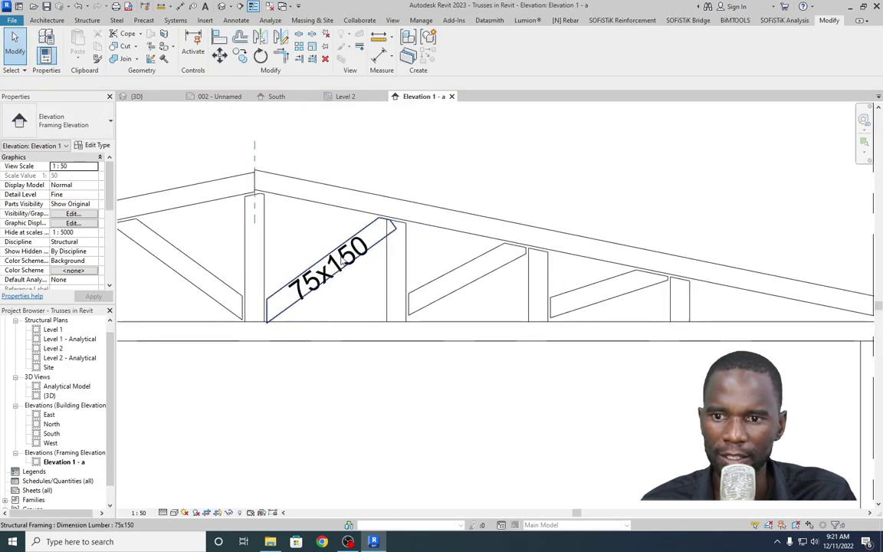
pyautogui.click(349, 261)
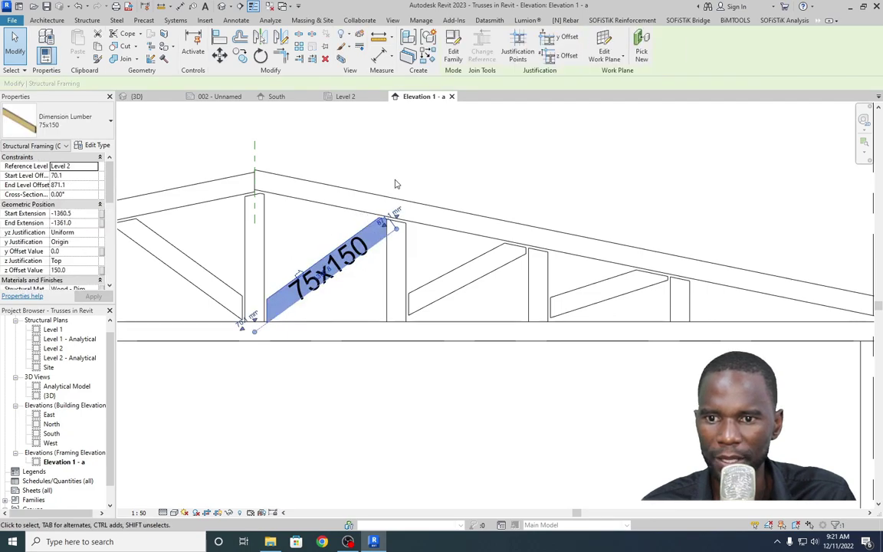
pyautogui.doubleClick(383, 204)
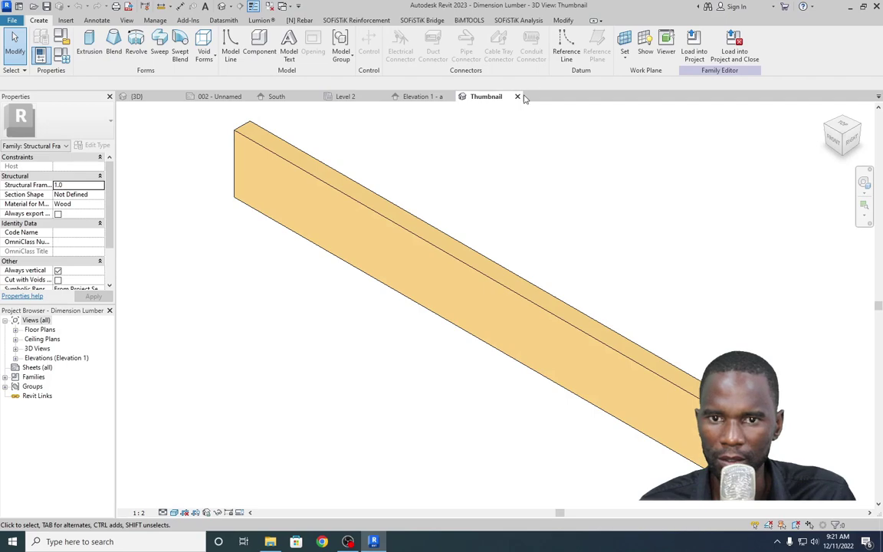
pyautogui.click(518, 97)
pyautogui.click(414, 251)
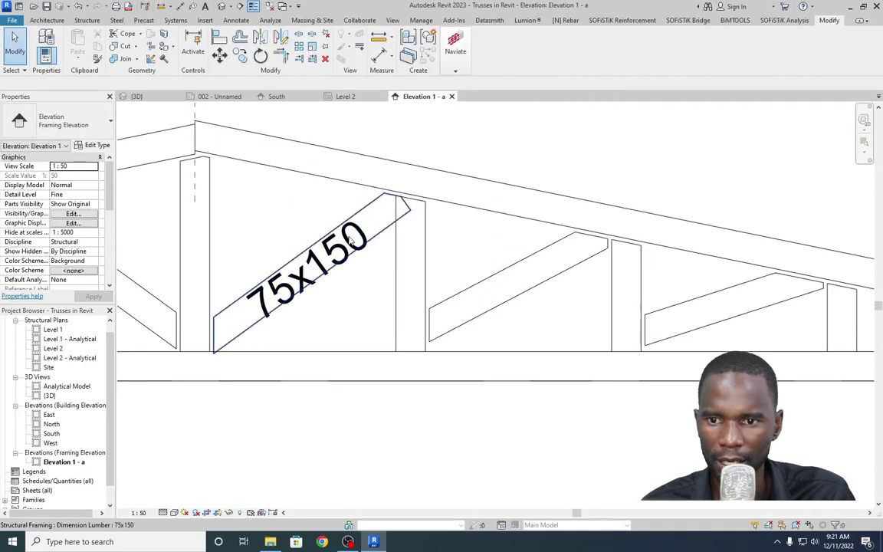
# Open the diagonal's tag family for editing and set the label type's text size to 2.5 mm.
pyautogui.click(319, 228)
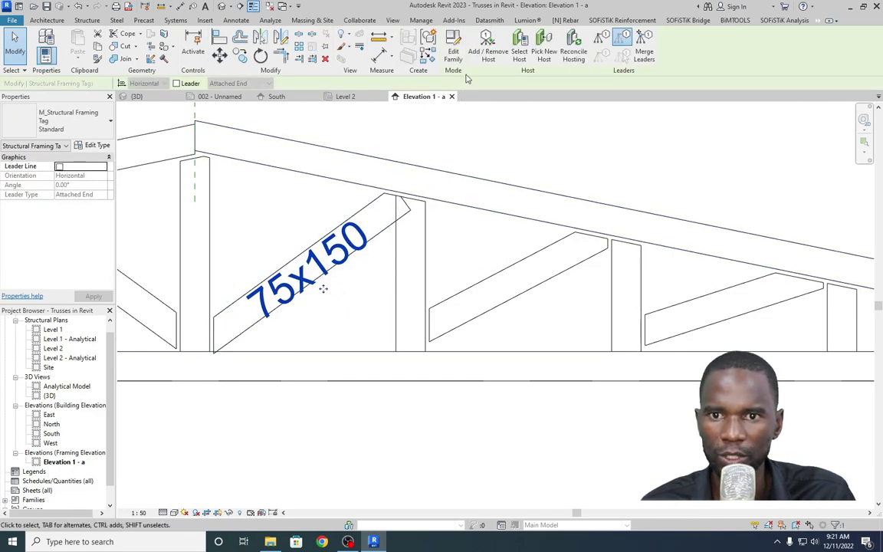
pyautogui.click(453, 52)
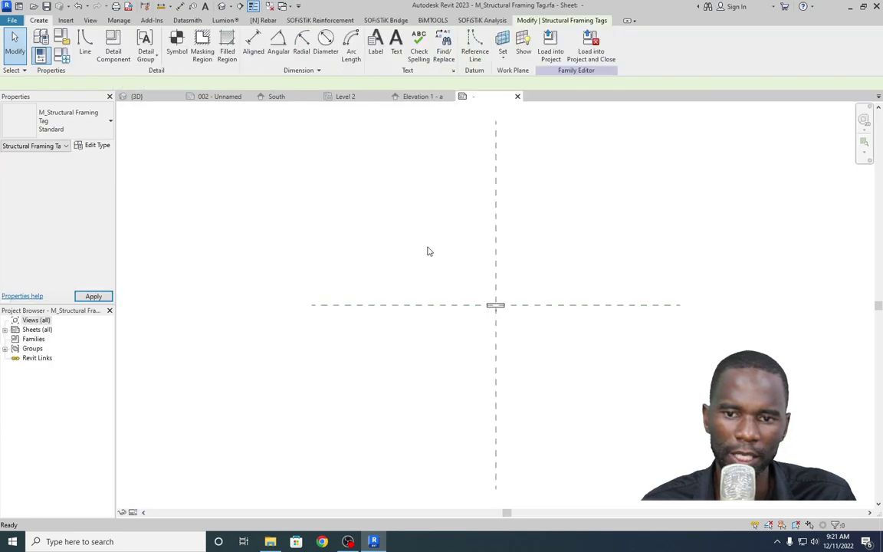
pyautogui.scroll(5, 496, 321)
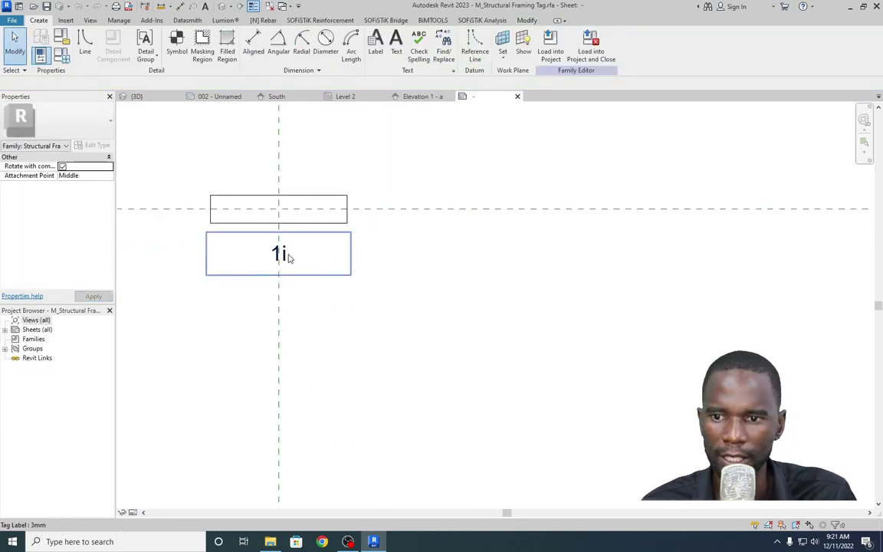
pyautogui.click(289, 258)
pyautogui.click(93, 145)
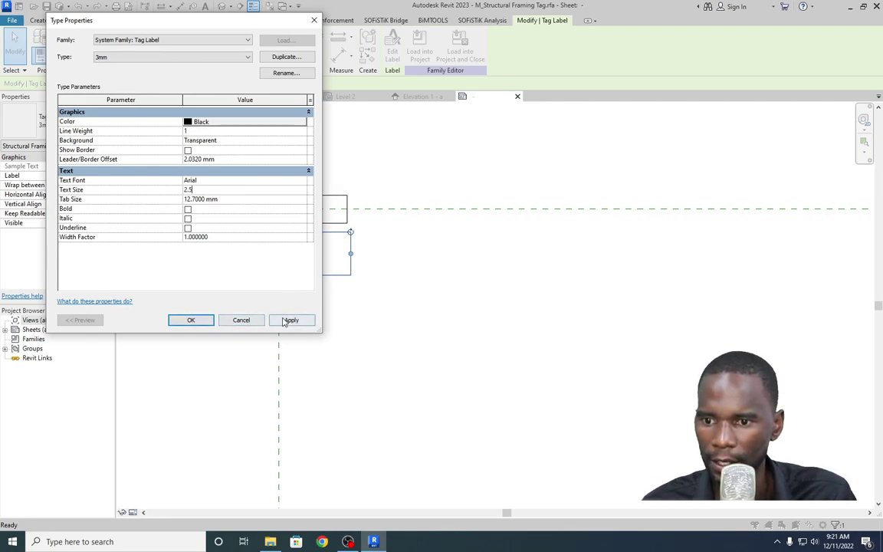
pyautogui.click(191, 321)
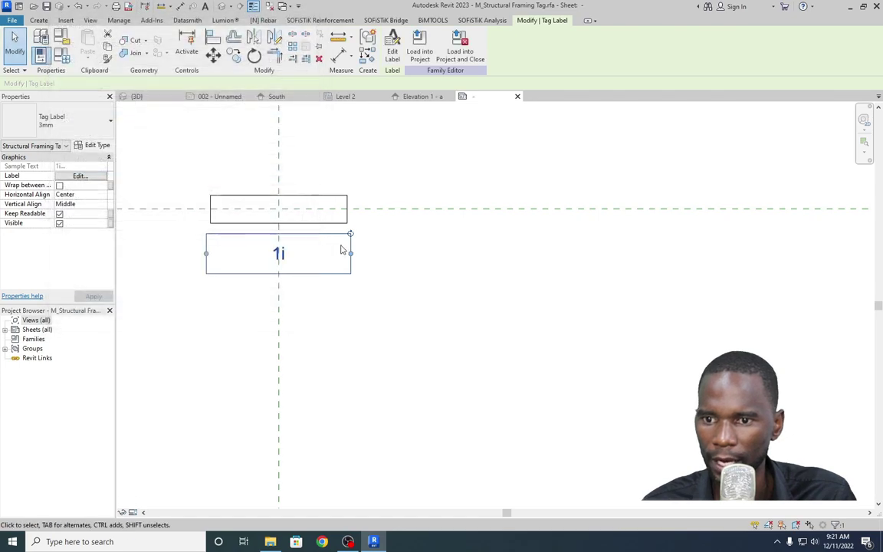
# Load the tag family into the project and close it without saving the family file, overwriting the existing version.
pyautogui.click(460, 47)
pyautogui.click(413, 348)
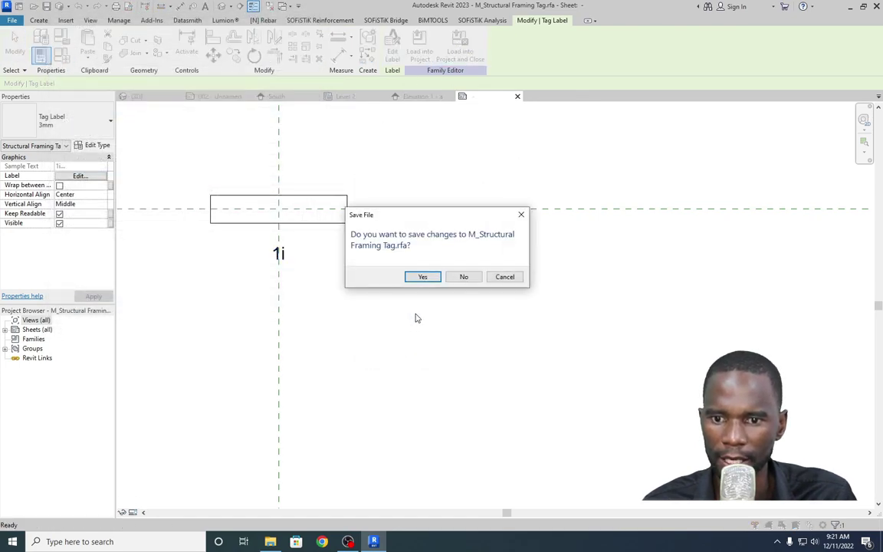
pyautogui.click(460, 280)
pyautogui.click(431, 278)
# Shift the diagonal's size tag very slightly to fine-tune its position on the member.
pyautogui.scroll(-3, 372, 261)
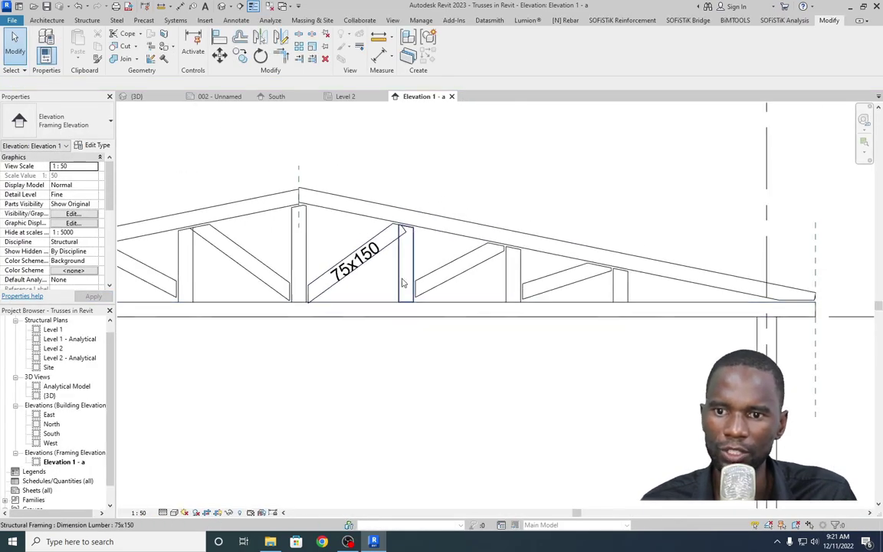
pyautogui.scroll(3, 367, 261)
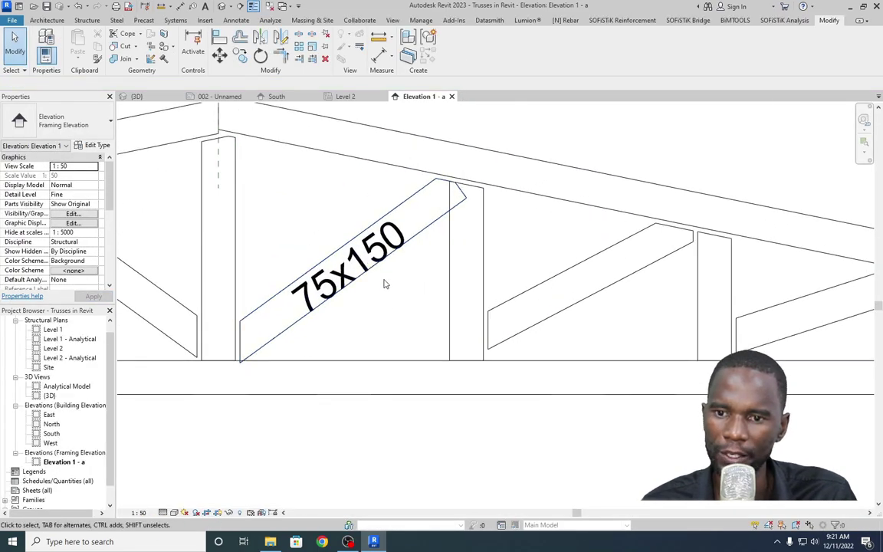
pyautogui.click(373, 256)
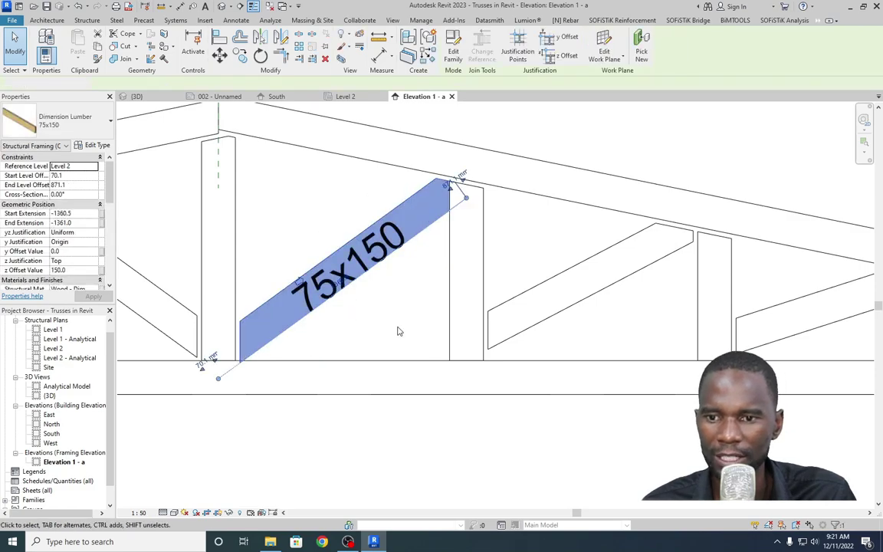
pyautogui.press('Escape')
pyautogui.click(355, 286)
pyautogui.moveTo(365, 283)
pyautogui.mouseDown()
pyautogui.moveTo(362, 292)
pyautogui.moveTo(603, 291)
pyautogui.moveTo(587, 314)
pyautogui.moveTo(372, 276)
pyautogui.moveTo(363, 284)
pyautogui.mouseUp()
pyautogui.click(401, 296)
pyautogui.scroll(-3, 400, 296)
pyautogui.scroll(3, 356, 258)
pyautogui.scroll(-3, 355, 258)
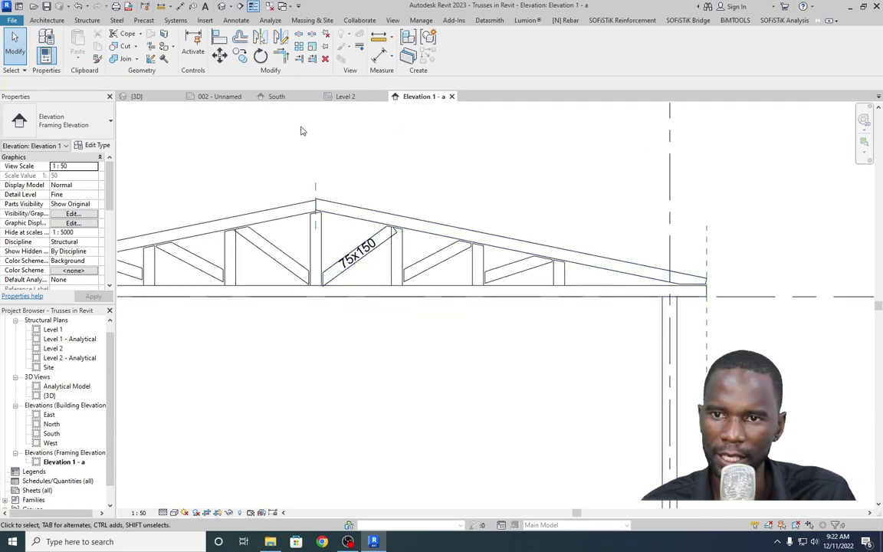
# Tag the five remaining diagonals on both halves of the truss by category, without leaders.
pyautogui.click(236, 20)
pyautogui.click(430, 46)
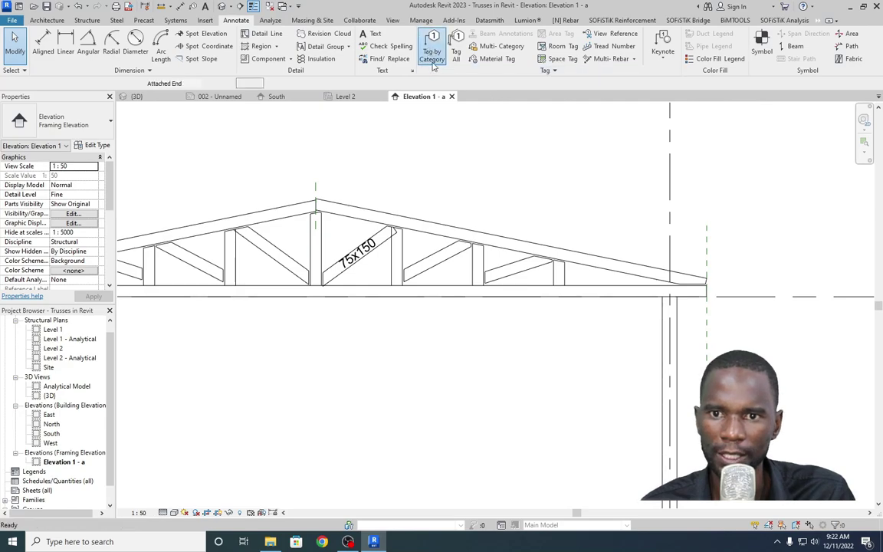
pyautogui.click(437, 267)
pyautogui.click(537, 276)
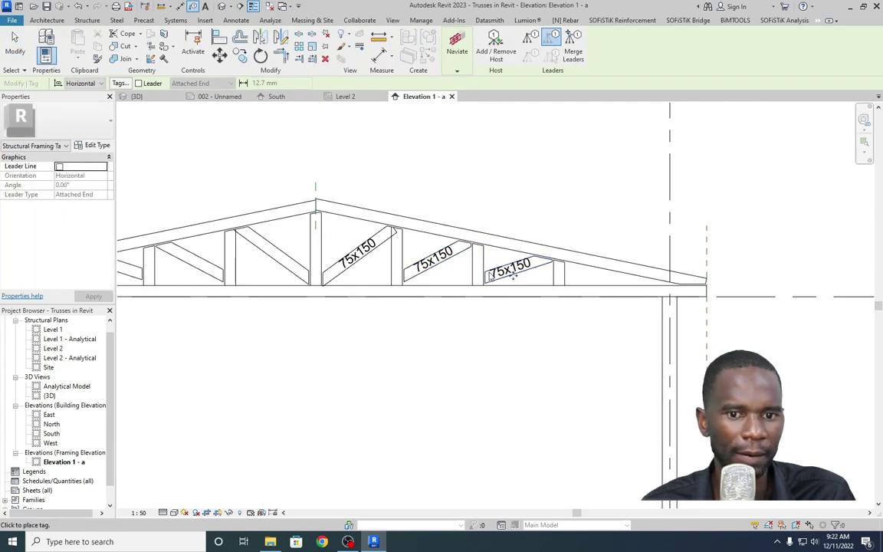
pyautogui.click(272, 258)
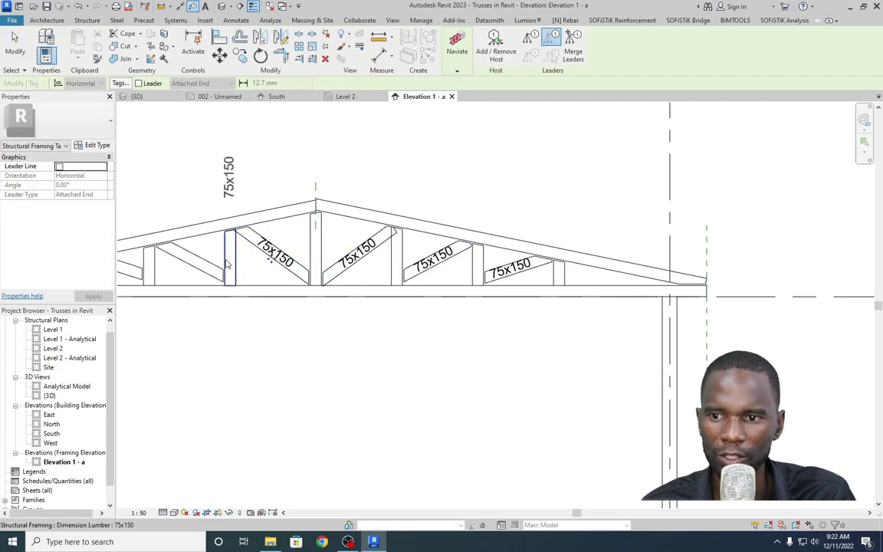
pyautogui.press('Escape')
pyautogui.press('Escape')
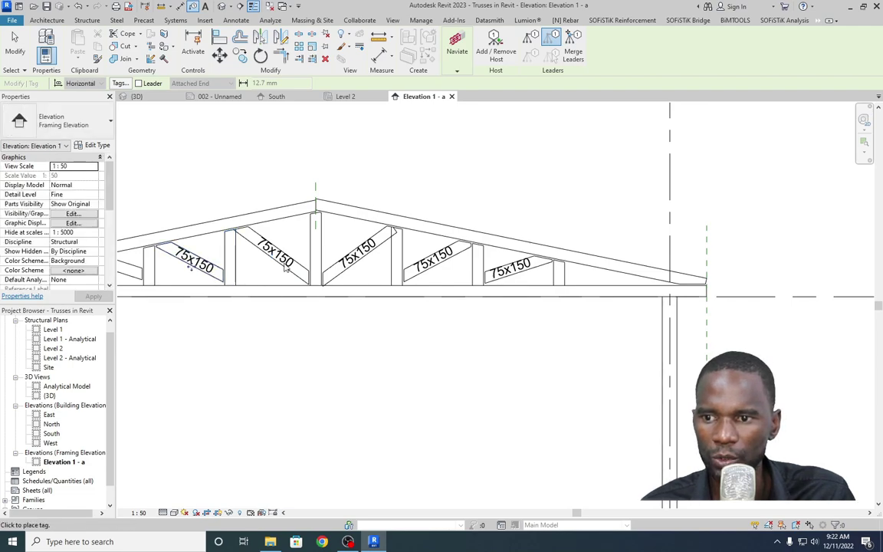
pyautogui.press('z')
pyautogui.press('f')
pyautogui.scroll(3, 185, 288)
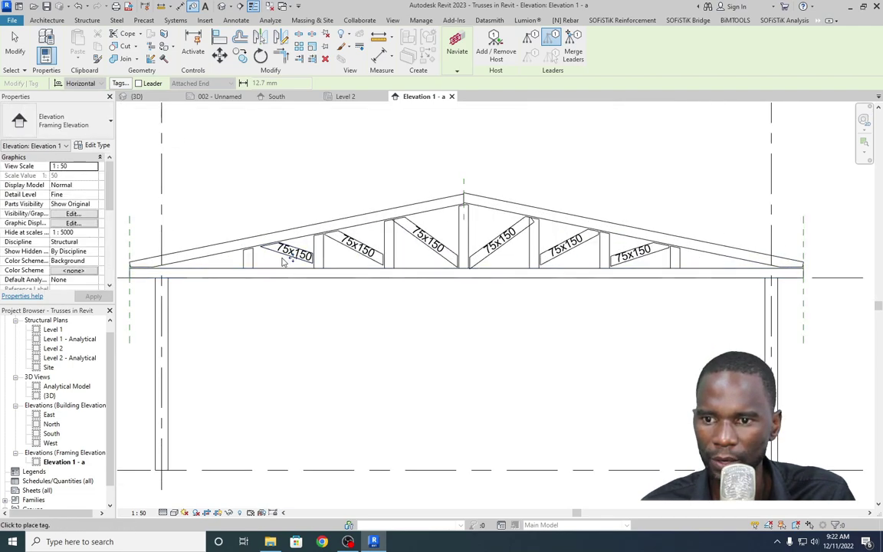
# Tag the two sloping top chords, the bottom chord and the vertical posts by category, and end tagging.
pyautogui.click(345, 218)
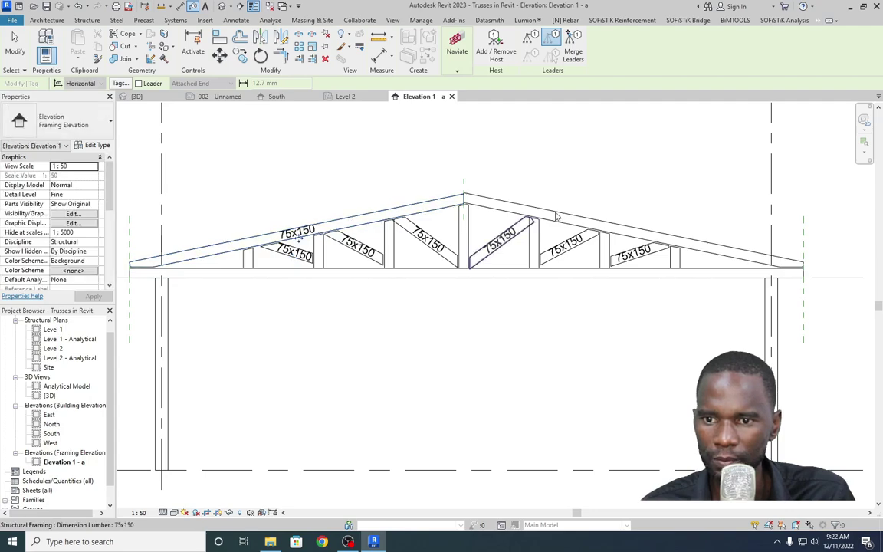
pyautogui.click(463, 230)
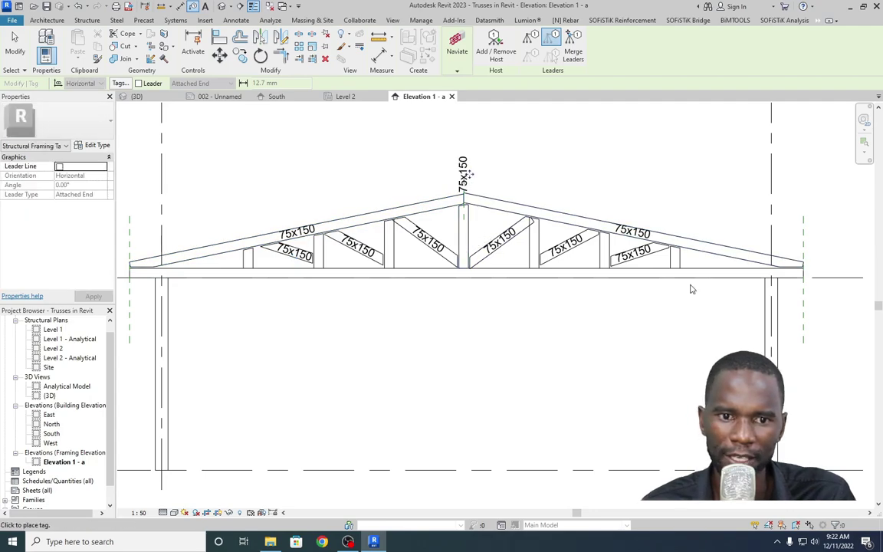
pyautogui.click(675, 263)
pyautogui.click(602, 249)
pyautogui.click(533, 244)
pyautogui.click(360, 271)
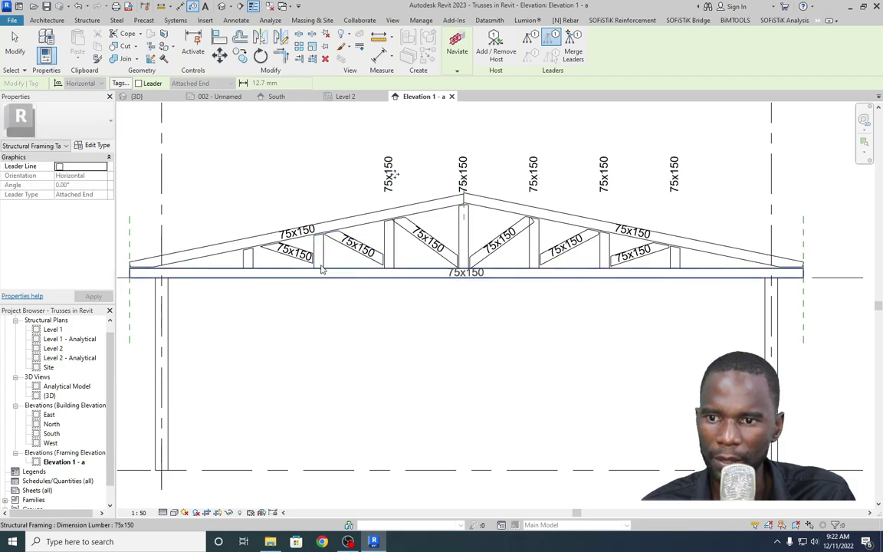
pyautogui.click(248, 258)
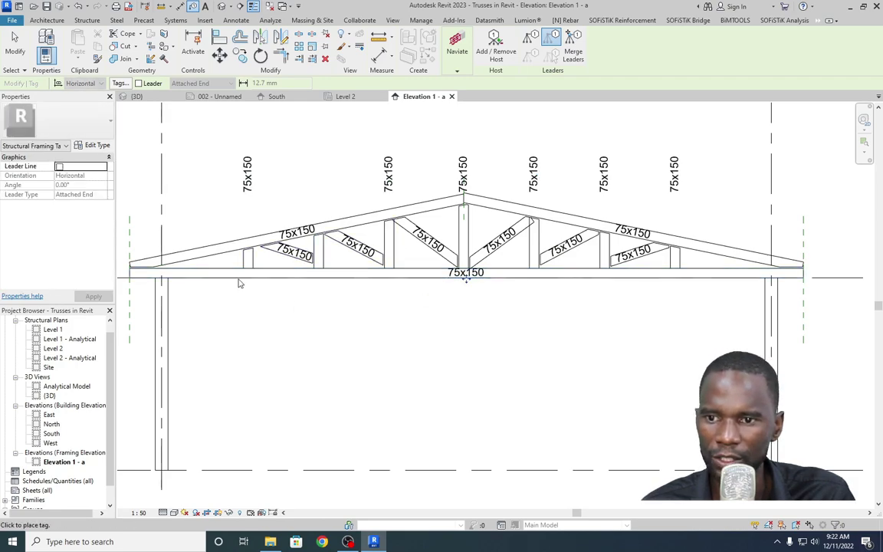
pyautogui.scroll(-3, 495, 226)
pyautogui.scroll(2, 483, 182)
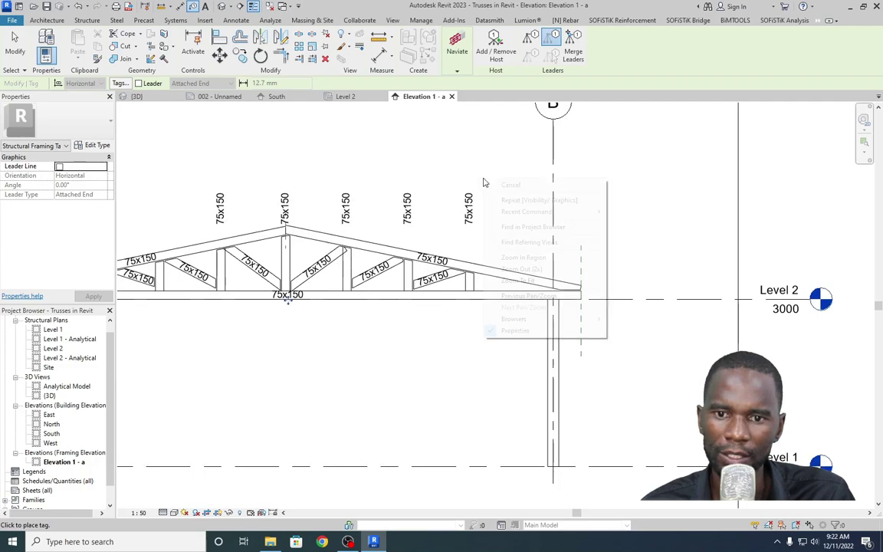
pyautogui.scroll(-2, 524, 214)
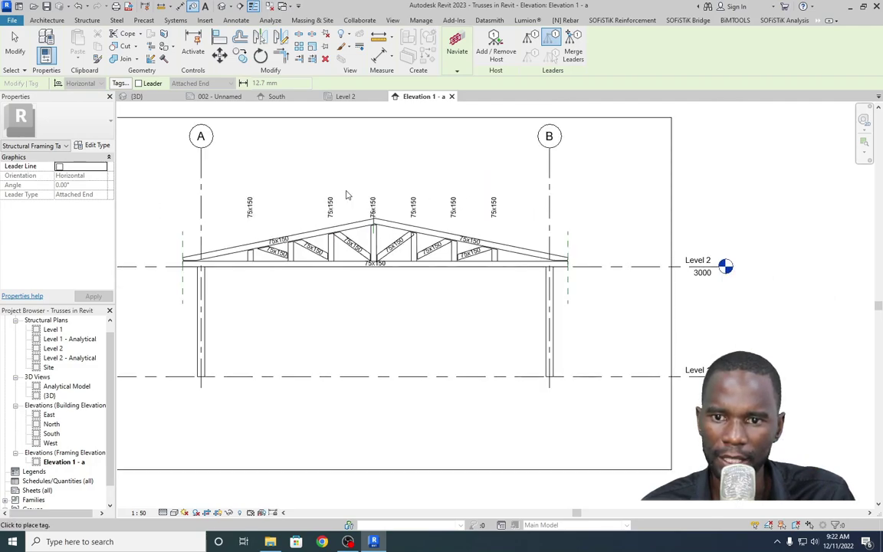
pyautogui.click(497, 209)
pyautogui.rightClick(466, 148)
pyautogui.click(483, 152)
pyautogui.rightClick(464, 145)
pyautogui.click(482, 152)
pyautogui.moveTo(492, 201); pyautogui.dragTo(241, 186)
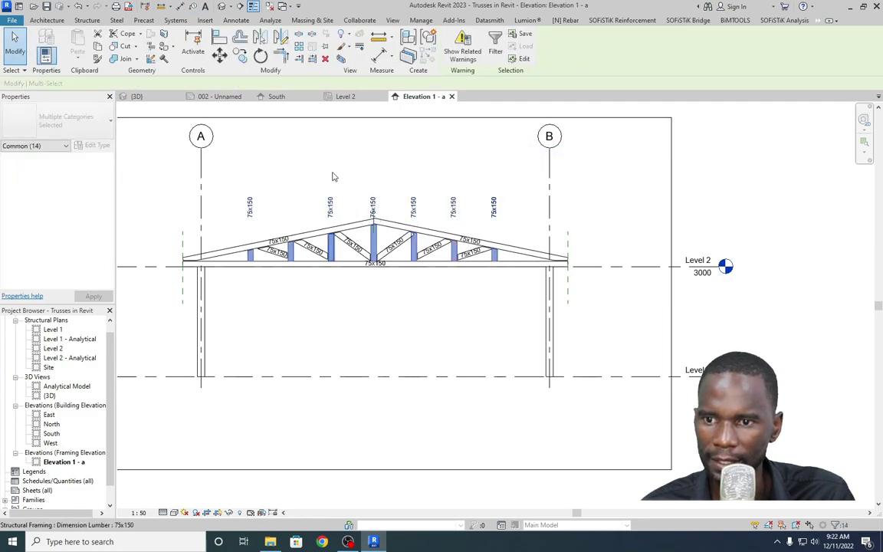
pyautogui.click(373, 205)
pyautogui.click(504, 215)
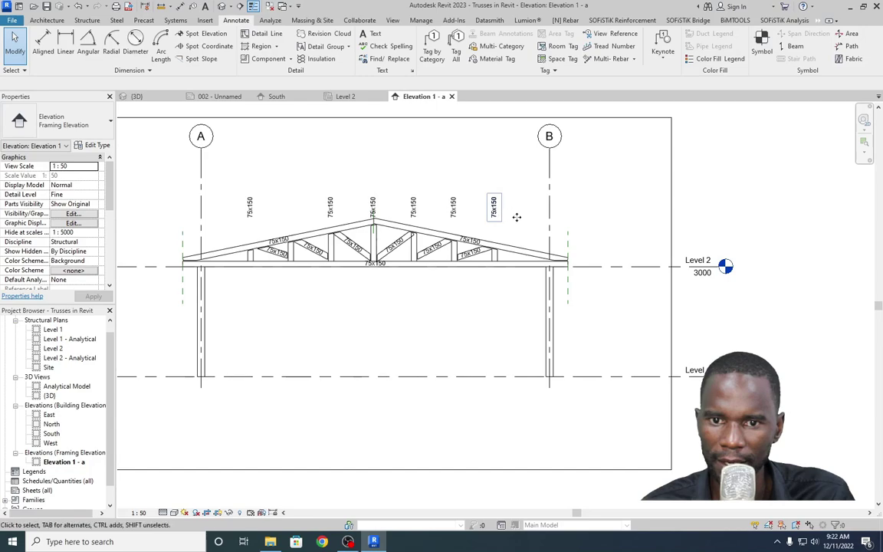
# Select the size tags above the vertical posts together and nudge them straight down onto their posts.
pyautogui.click(494, 204)
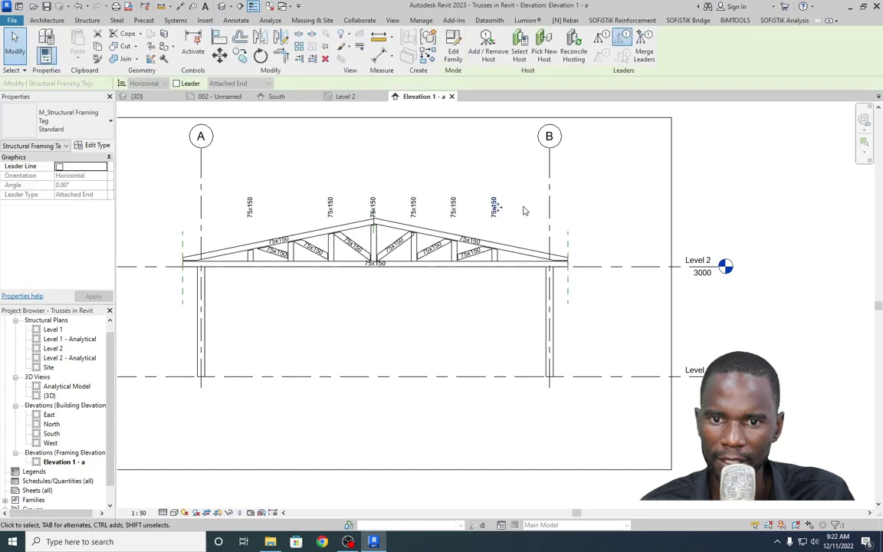
pyautogui.keyDown('ctrl'); pyautogui.click(453, 206); pyautogui.keyUp('ctrl')
pyautogui.keyDown('ctrl'); pyautogui.click(413, 206); pyautogui.keyUp('ctrl')
pyautogui.keyDown('ctrl'); pyautogui.click(372, 206); pyautogui.keyUp('ctrl')
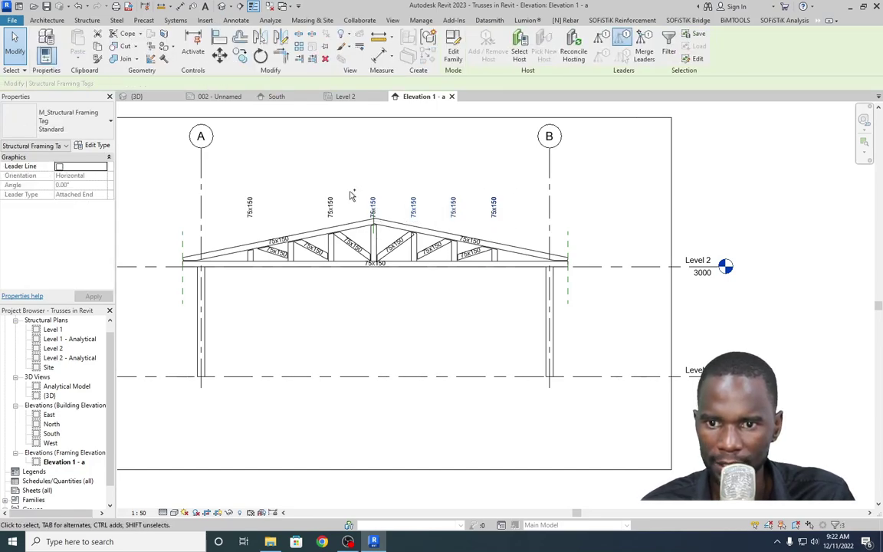
pyautogui.keyDown('ctrl'); pyautogui.click(331, 206); pyautogui.keyUp('ctrl')
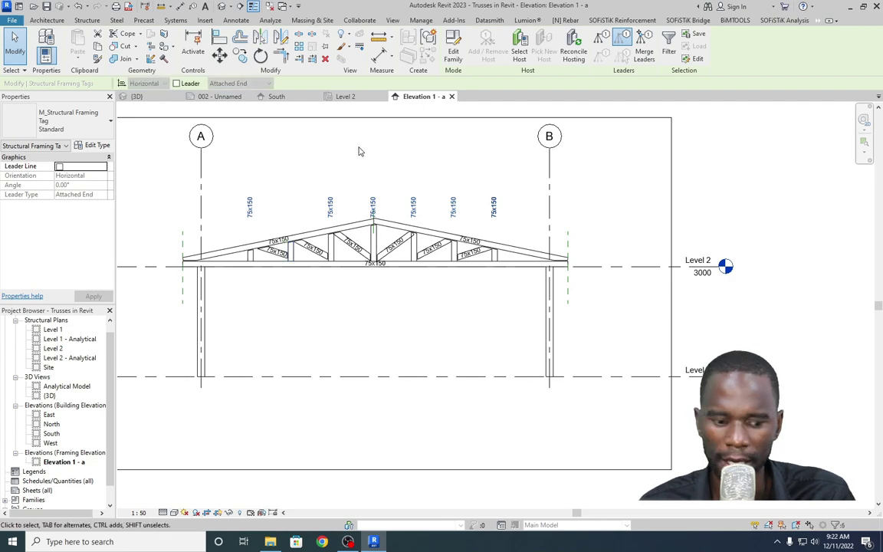
pyautogui.scroll(2, 452, 204)
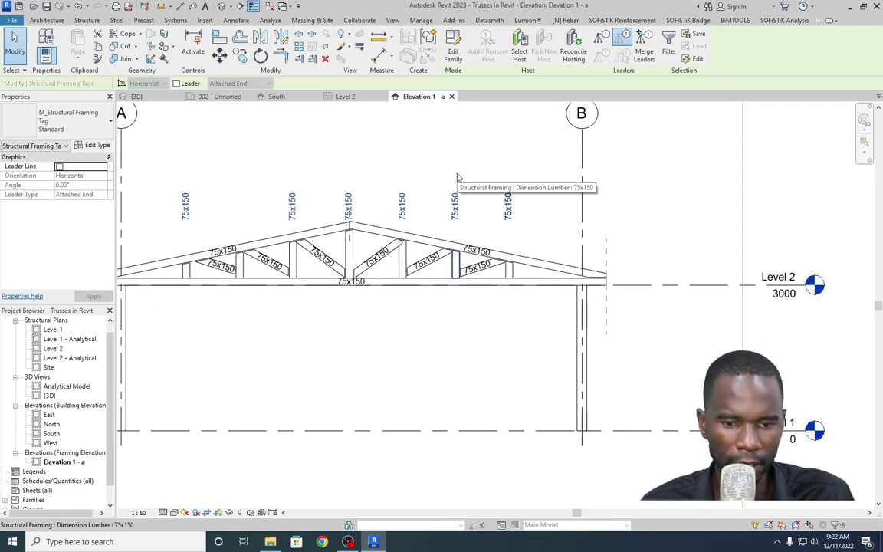
pyautogui.press('Down')
pyautogui.press('Down')
pyautogui.press('Down')
pyautogui.press('Down')
pyautogui.press('Down')
pyautogui.press('Down')
pyautogui.press('Down')
pyautogui.press('Down')
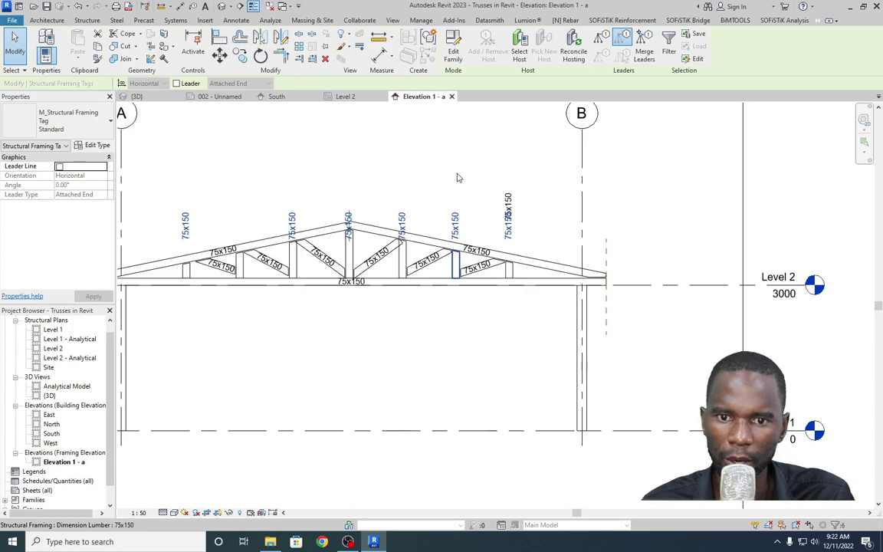
pyautogui.press('Down')
pyautogui.press('Down')
pyautogui.press('Down')
pyautogui.press('Down')
pyautogui.press('Down')
pyautogui.press('Down')
pyautogui.press('Down')
pyautogui.press('Down')
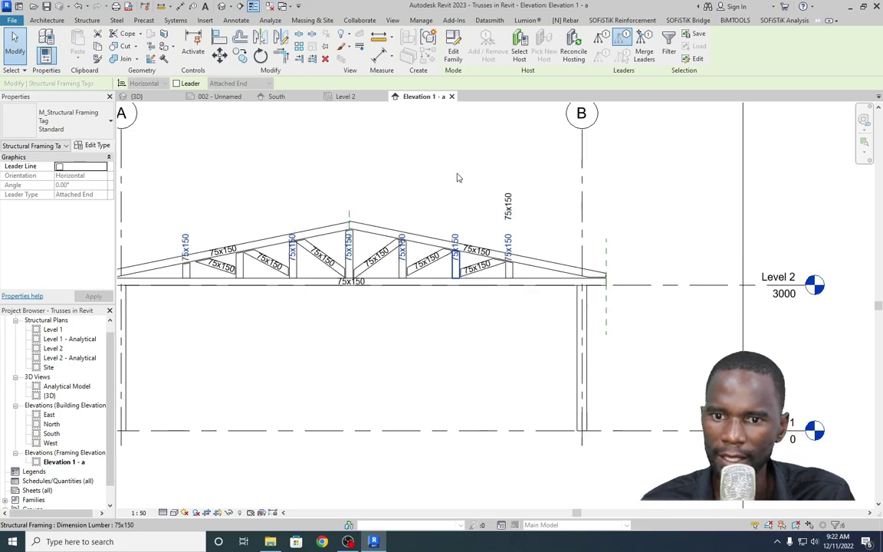
pyautogui.press('Down')
pyautogui.press('Down')
pyautogui.press('Down')
pyautogui.press('Down')
pyautogui.press('Down')
pyautogui.press('Down')
pyautogui.press('Down')
pyautogui.press('Down')
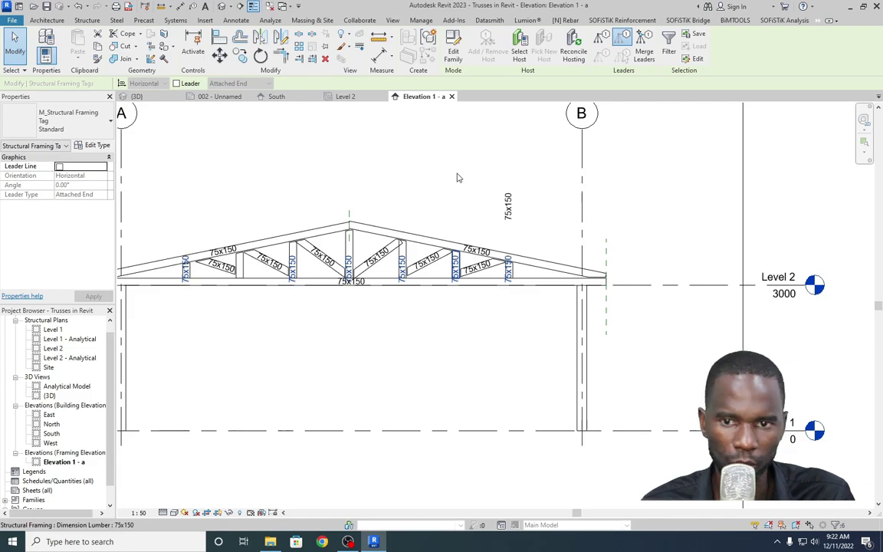
pyautogui.click(457, 178)
pyautogui.scroll(-3, 453, 180)
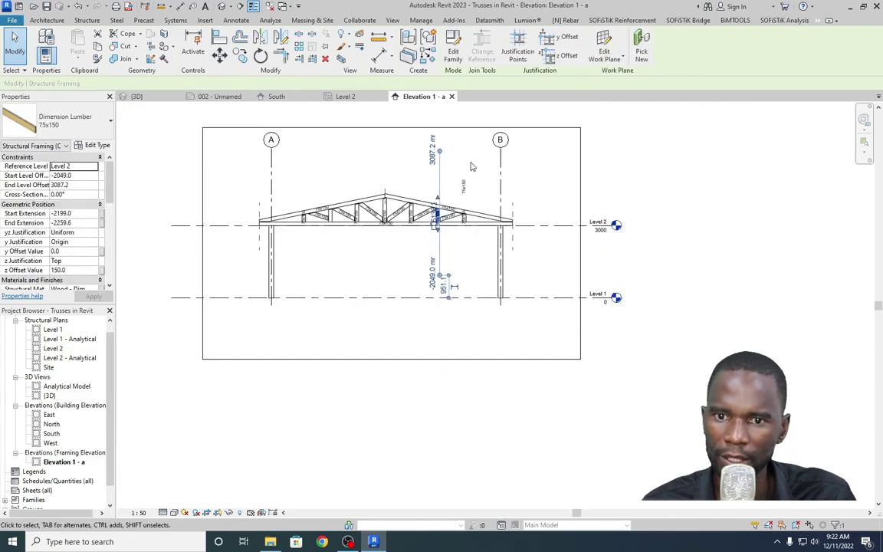
# Clear the selection and delete the stray vertical size tag floating above the right half of the truss.
pyautogui.press('Escape')
pyautogui.scroll(3, 453, 153)
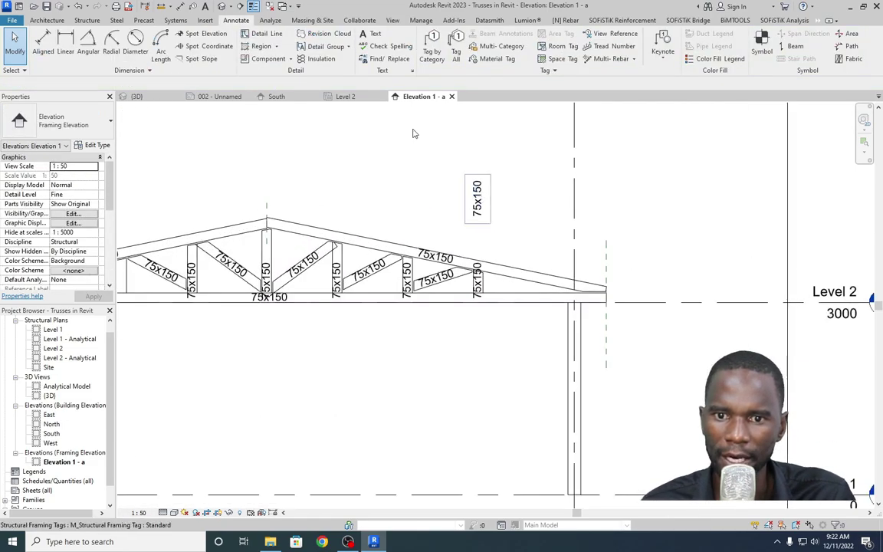
pyautogui.click(477, 198)
pyautogui.press('Delete')
pyautogui.scroll(-4, 463, 230)
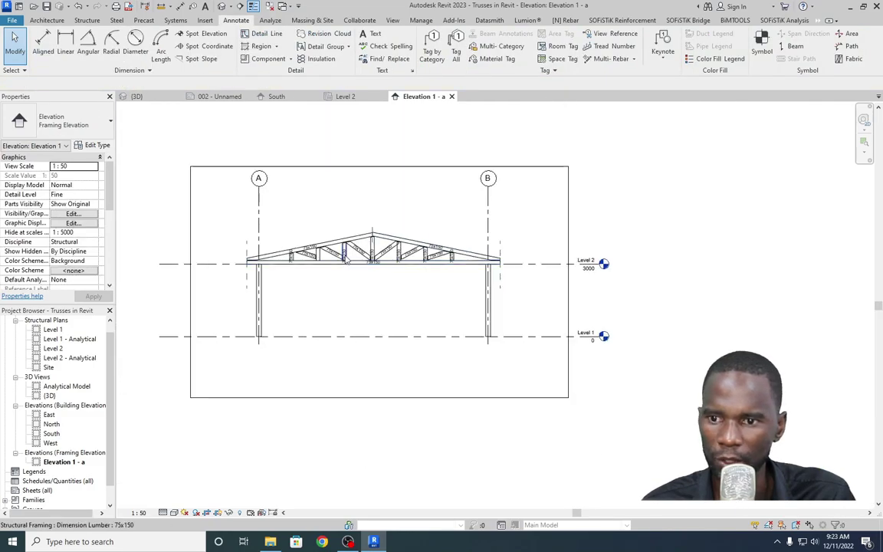
# Move the bottom chord's size tag along the chord to the right, clear of the central post's tag.
pyautogui.scroll(4, 466, 176)
pyautogui.scroll(2, 457, 184)
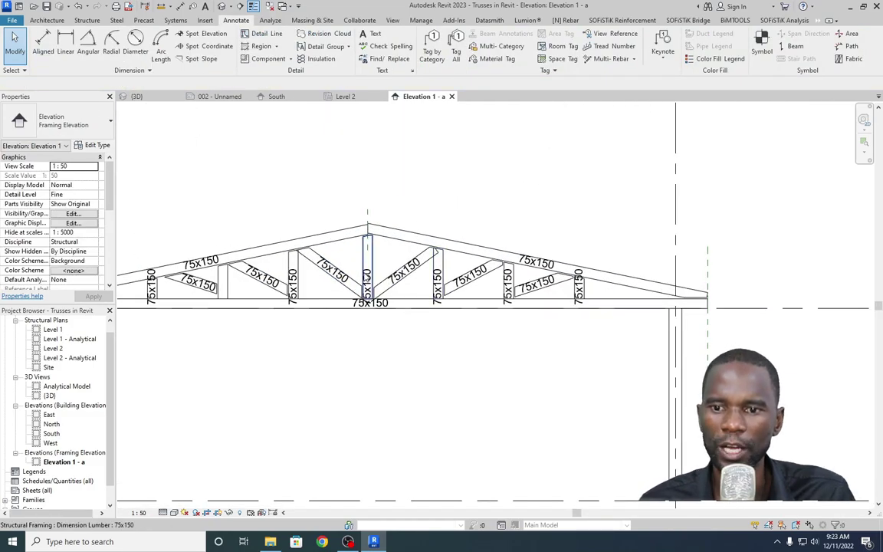
pyautogui.scroll(3, 368, 296)
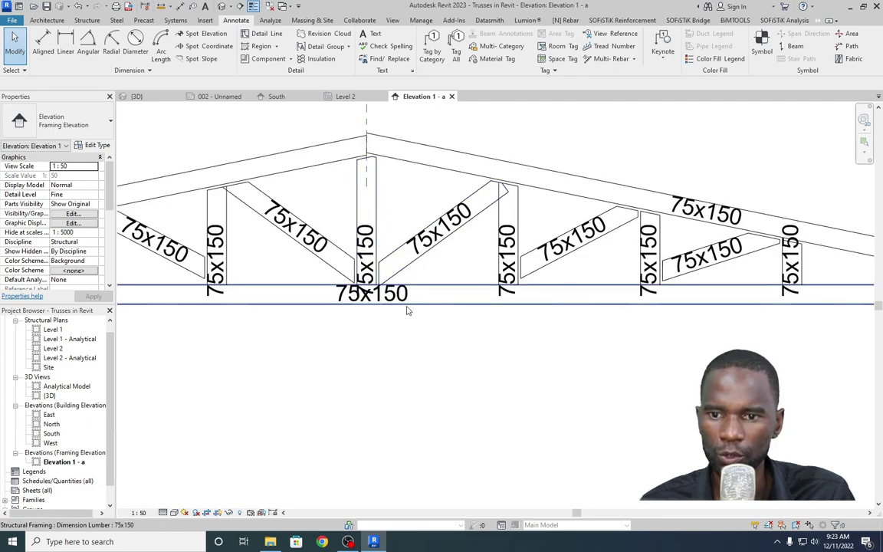
pyautogui.scroll(-4, 388, 311)
pyautogui.scroll(5, 372, 289)
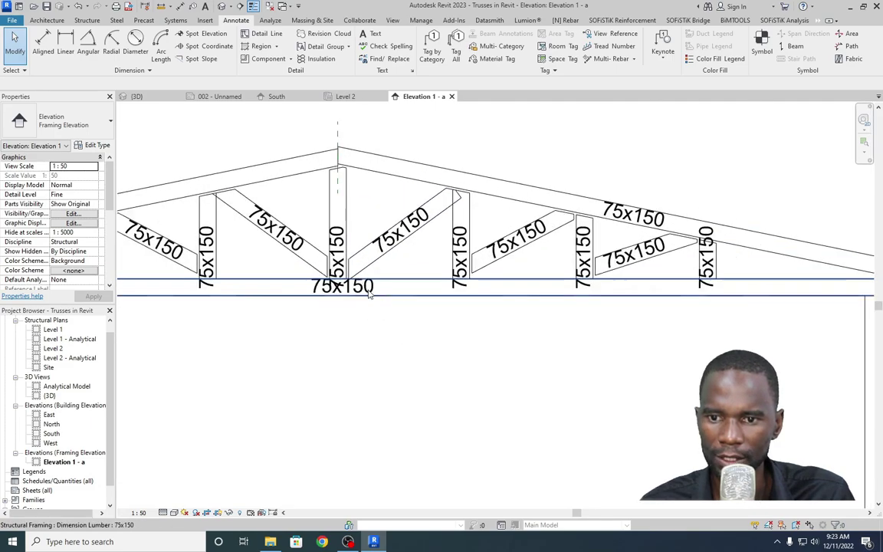
pyautogui.scroll(-1, 374, 299)
pyautogui.click(374, 298)
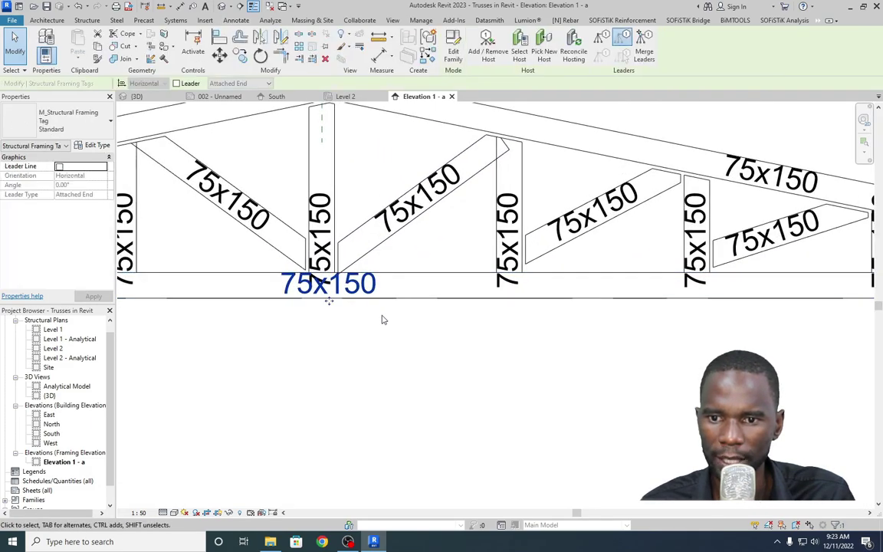
pyautogui.scroll(-2, 376, 312)
pyautogui.moveTo(367, 295)
pyautogui.mouseDown()
pyautogui.moveTo(454, 301)
pyautogui.moveTo(421, 300)
pyautogui.mouseUp()
pyautogui.click(407, 352)
pyautogui.scroll(-3, 434, 331)
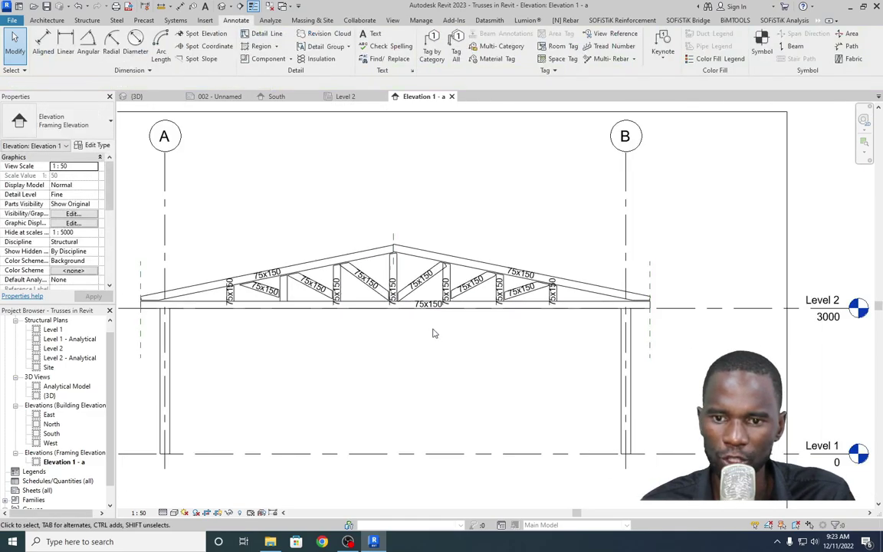
# Nudge the size tag on the first vertical post left of the central post slightly upward, clear of the bottom chord.
pyautogui.scroll(3, 256, 300)
pyautogui.scroll(-2, 223, 322)
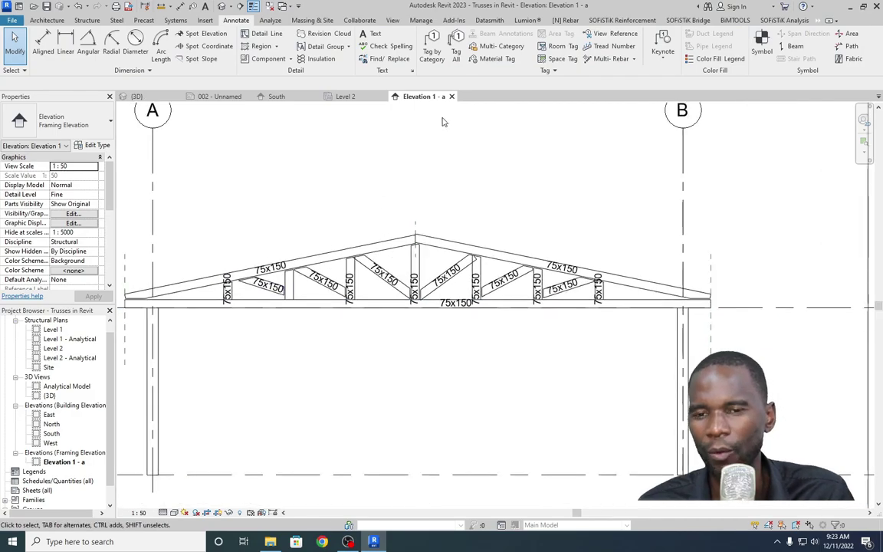
pyautogui.scroll(2, 320, 252)
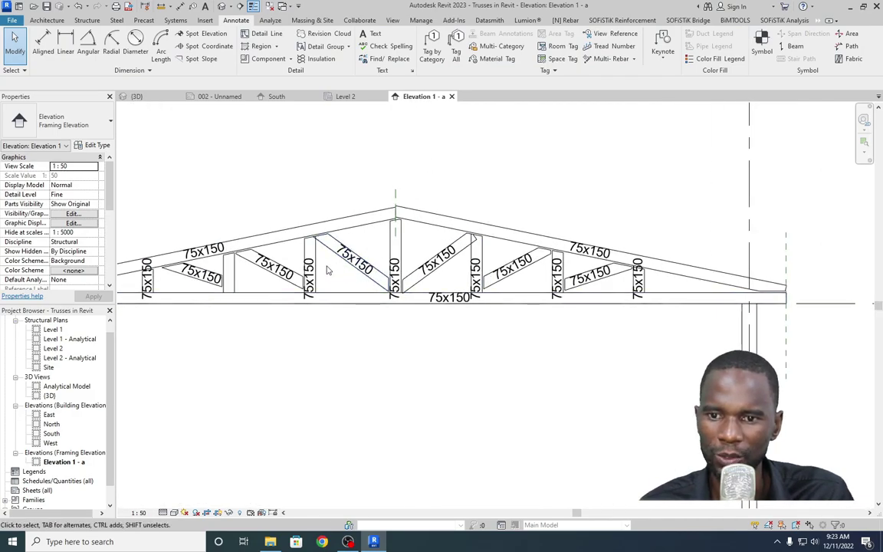
pyautogui.scroll(2, 309, 280)
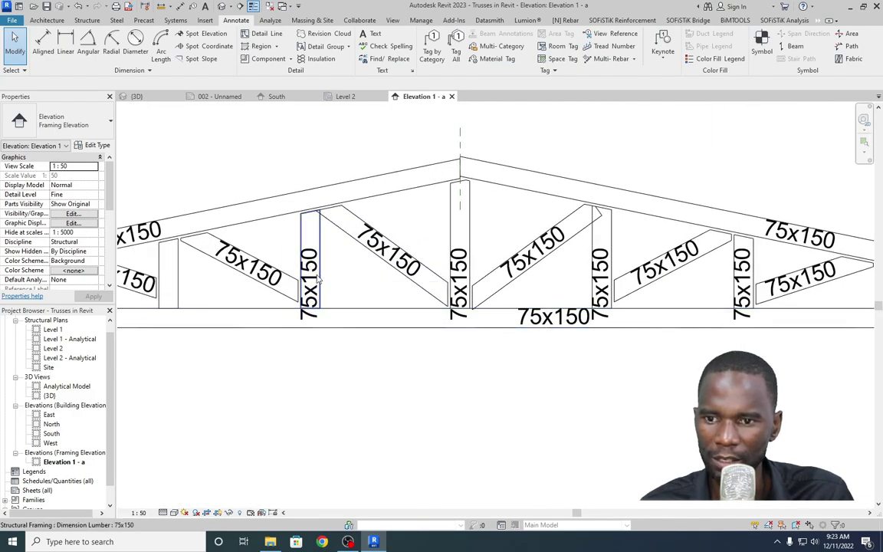
pyautogui.click(318, 285)
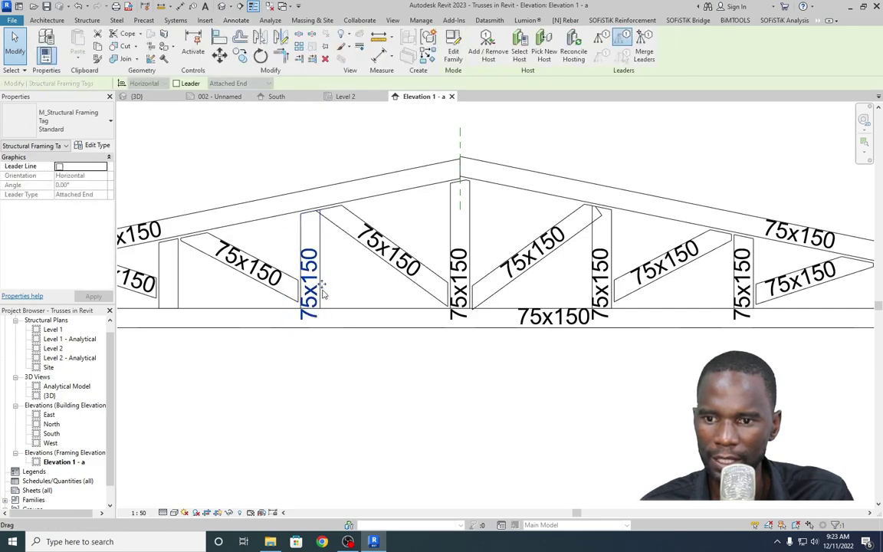
pyautogui.moveTo(324, 264); pyautogui.dragTo(322, 253)
pyautogui.click(329, 296)
pyautogui.scroll(-4, 329, 299)
pyautogui.scroll(2, 356, 307)
pyautogui.scroll(-5, 356, 307)
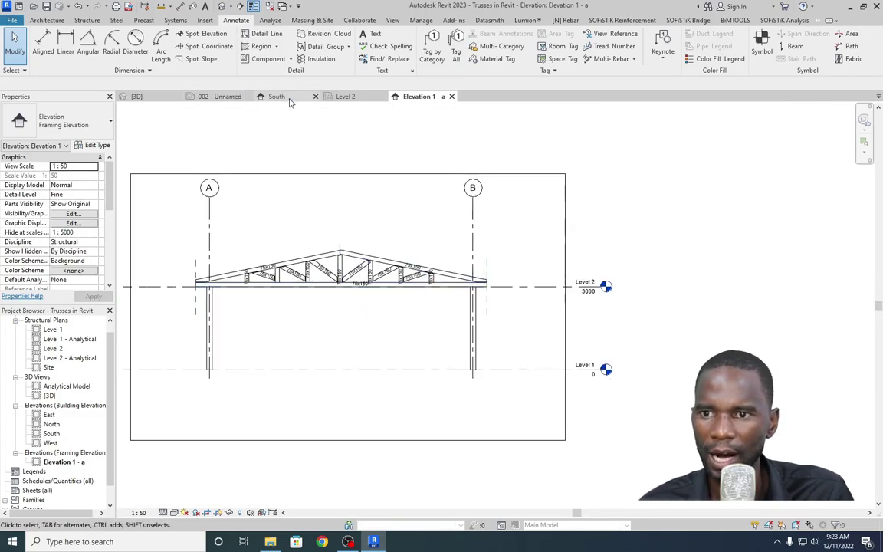
# Switch to sheet 002 and examine the member tags and dimensions on its reference truss detail.
pyautogui.click(222, 96)
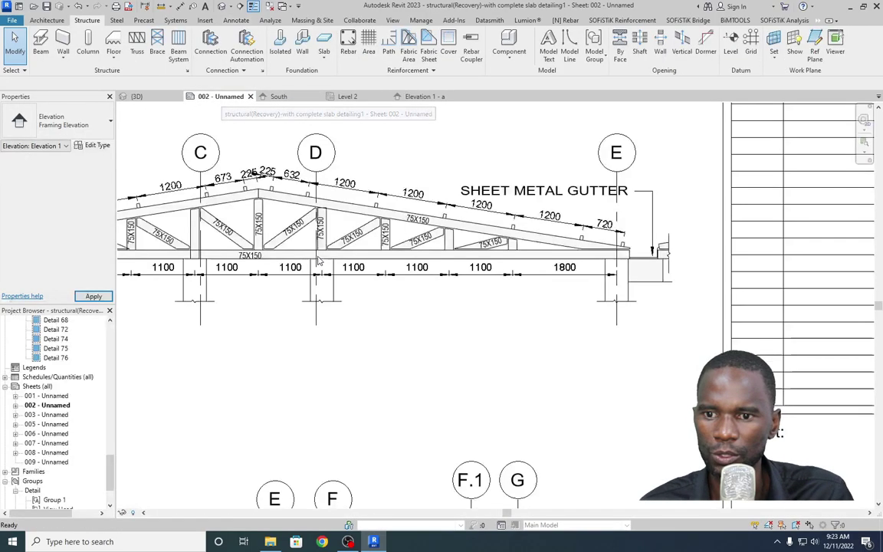
pyautogui.doubleClick(320, 262)
pyautogui.scroll(-2, 421, 257)
pyautogui.scroll(2, 249, 211)
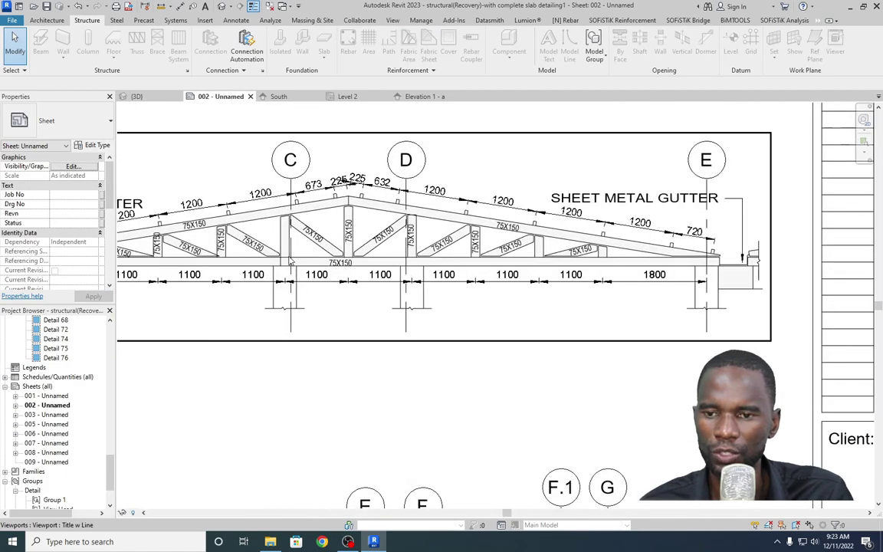
pyautogui.scroll(-2, 280, 255)
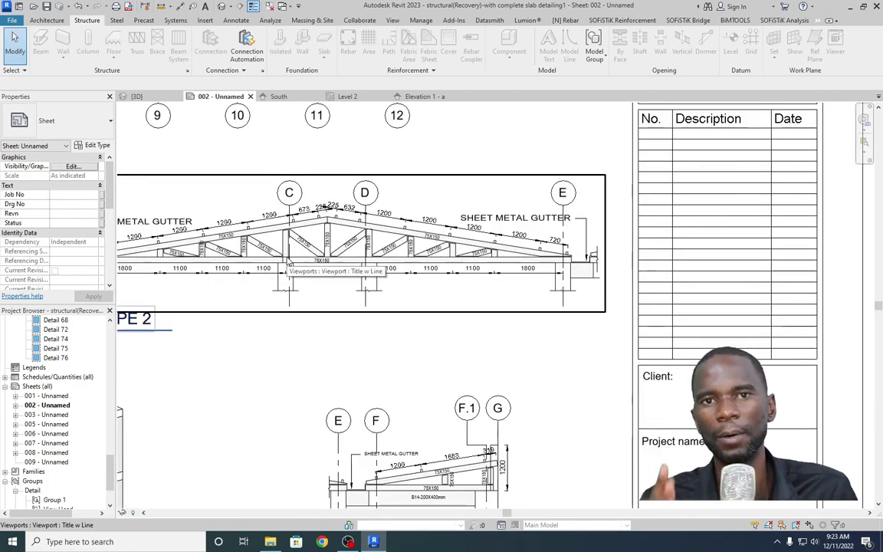